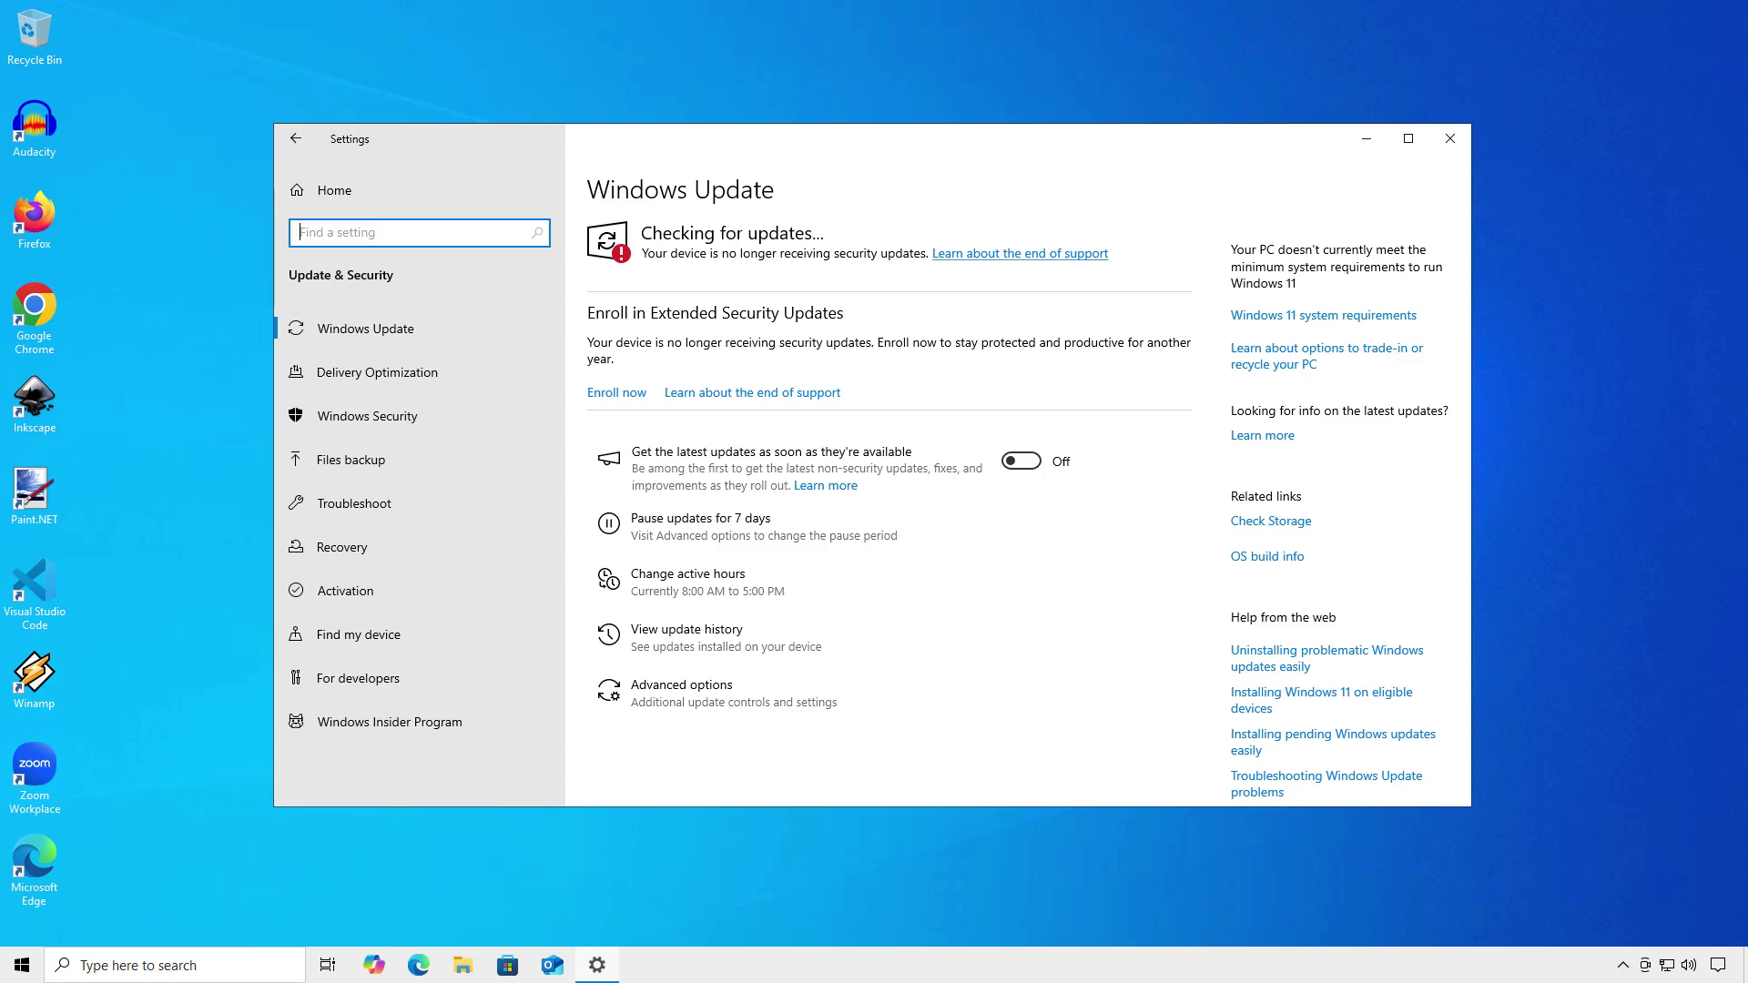
Close the Settings window on the Windows Update page with Alt+F4
{"action": "key", "text": "alt+F4"}
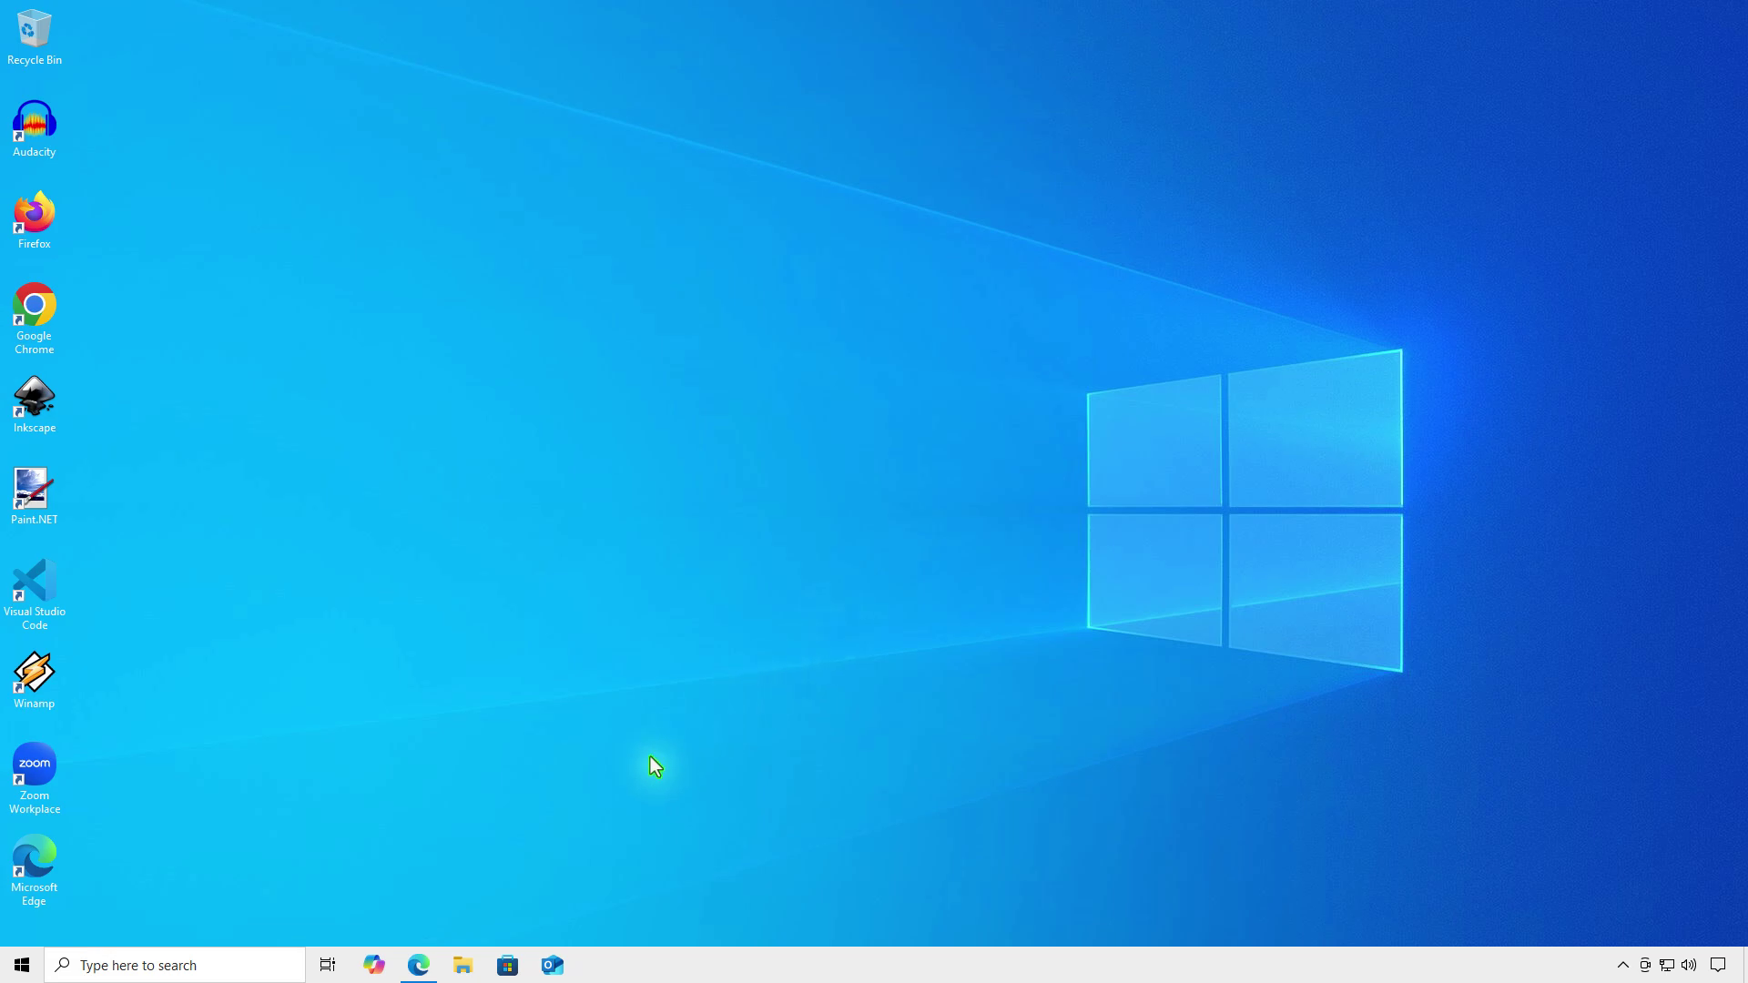
In Edge, download WindowsPCHealthCheckSetup.msi from aka.ms/getpchealthcheckapp
{"action": "left_click", "coordinate": [419, 965]}
{"action": "type", "text": "https://aka.ms/getpchealthcheckapp"}
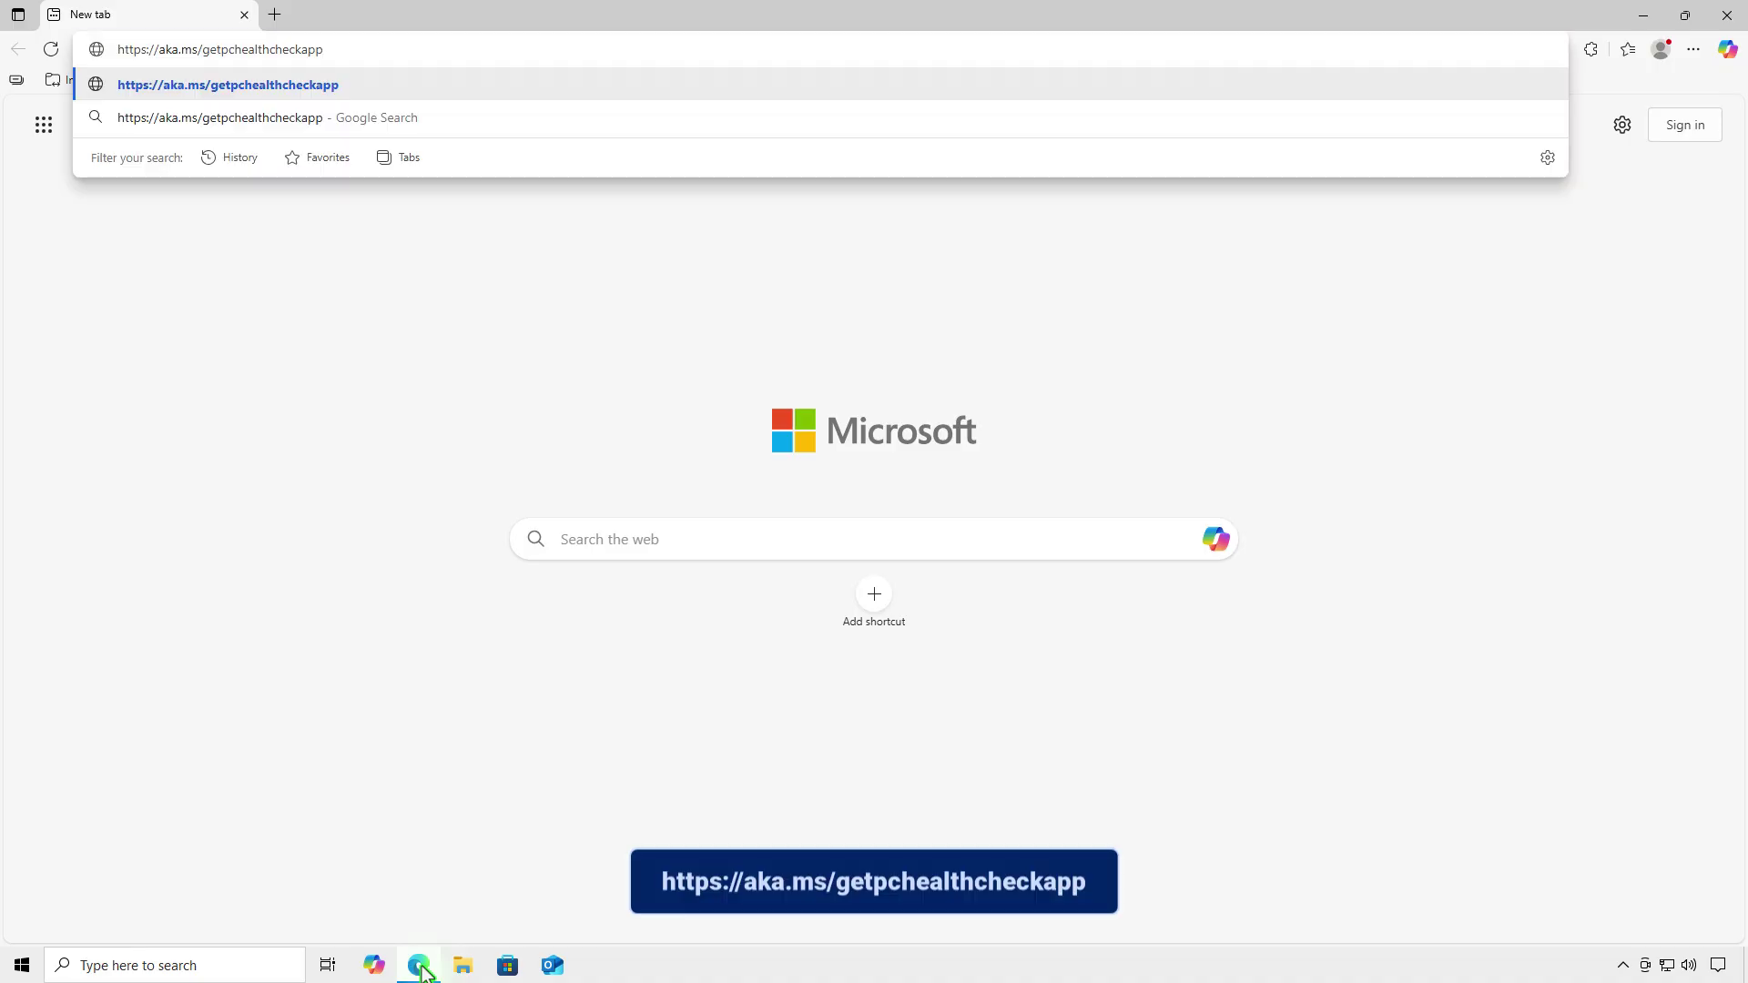
{"action": "key", "text": "Return"}
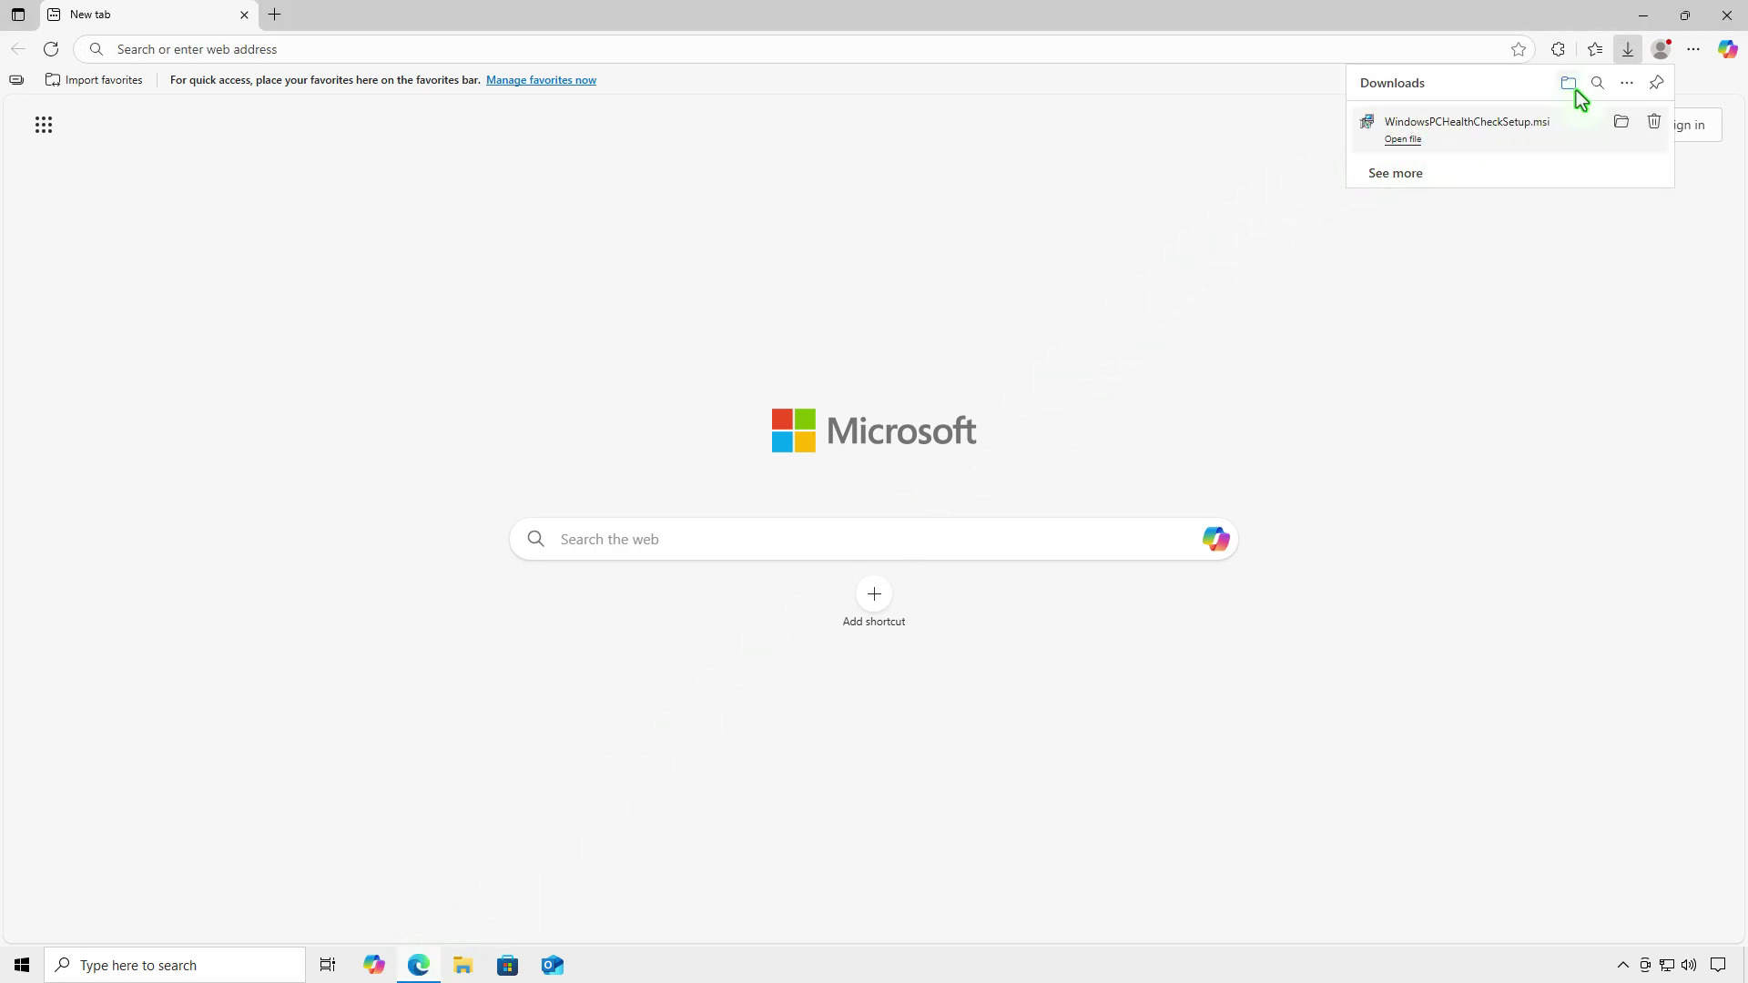
Install PC Health Check from WindowsPCHealthCheckSetup.msi, accepting the license terms
{"action": "left_click", "coordinate": [1635, 26]}
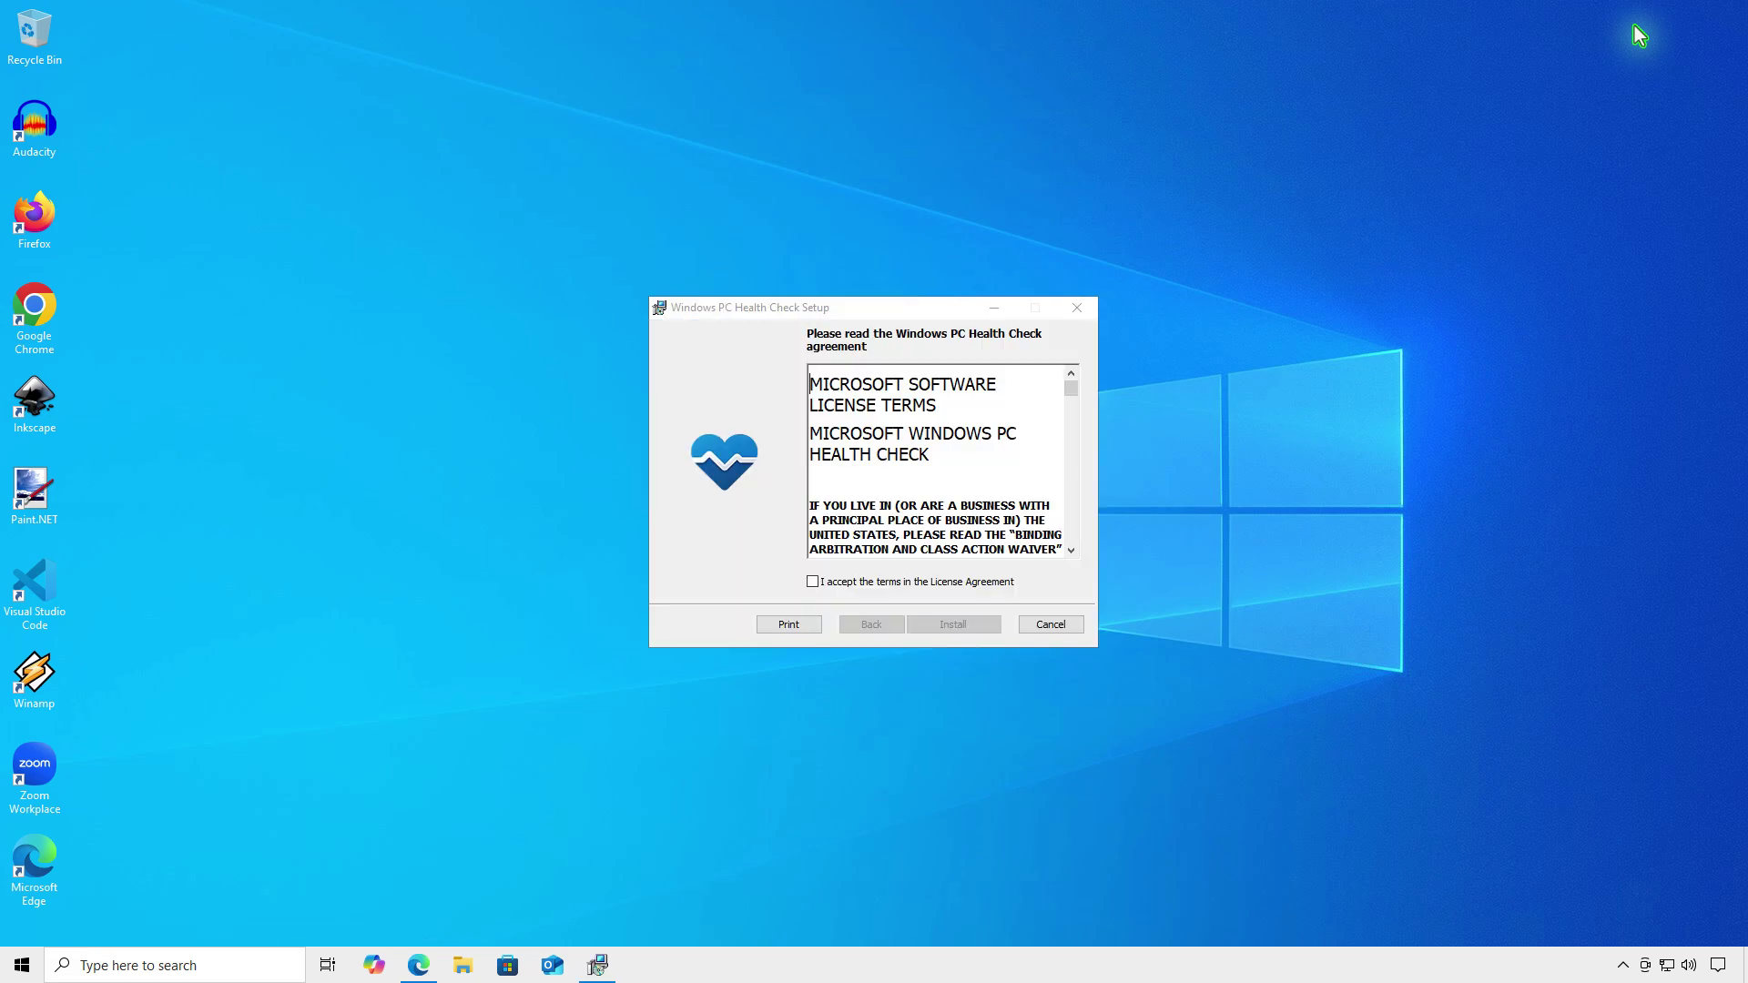
{"action": "left_click", "coordinate": [969, 584]}
{"action": "left_click", "coordinate": [990, 630]}
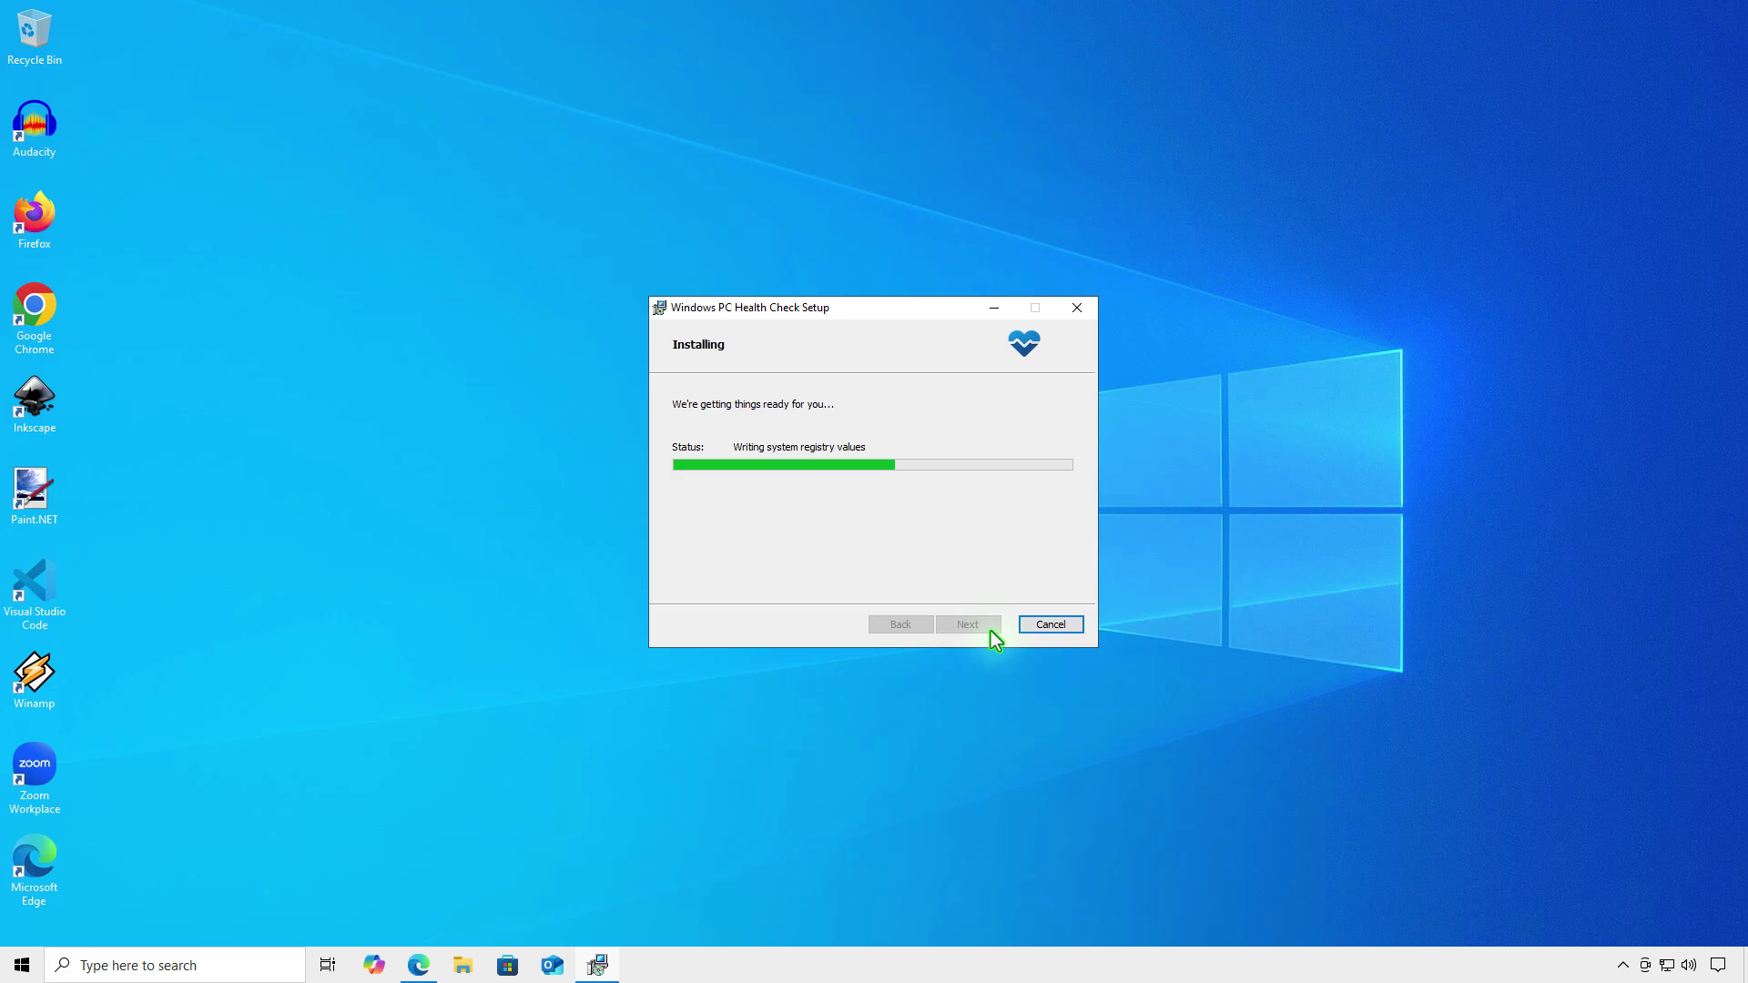
{"action": "left_click", "coordinate": [990, 631]}
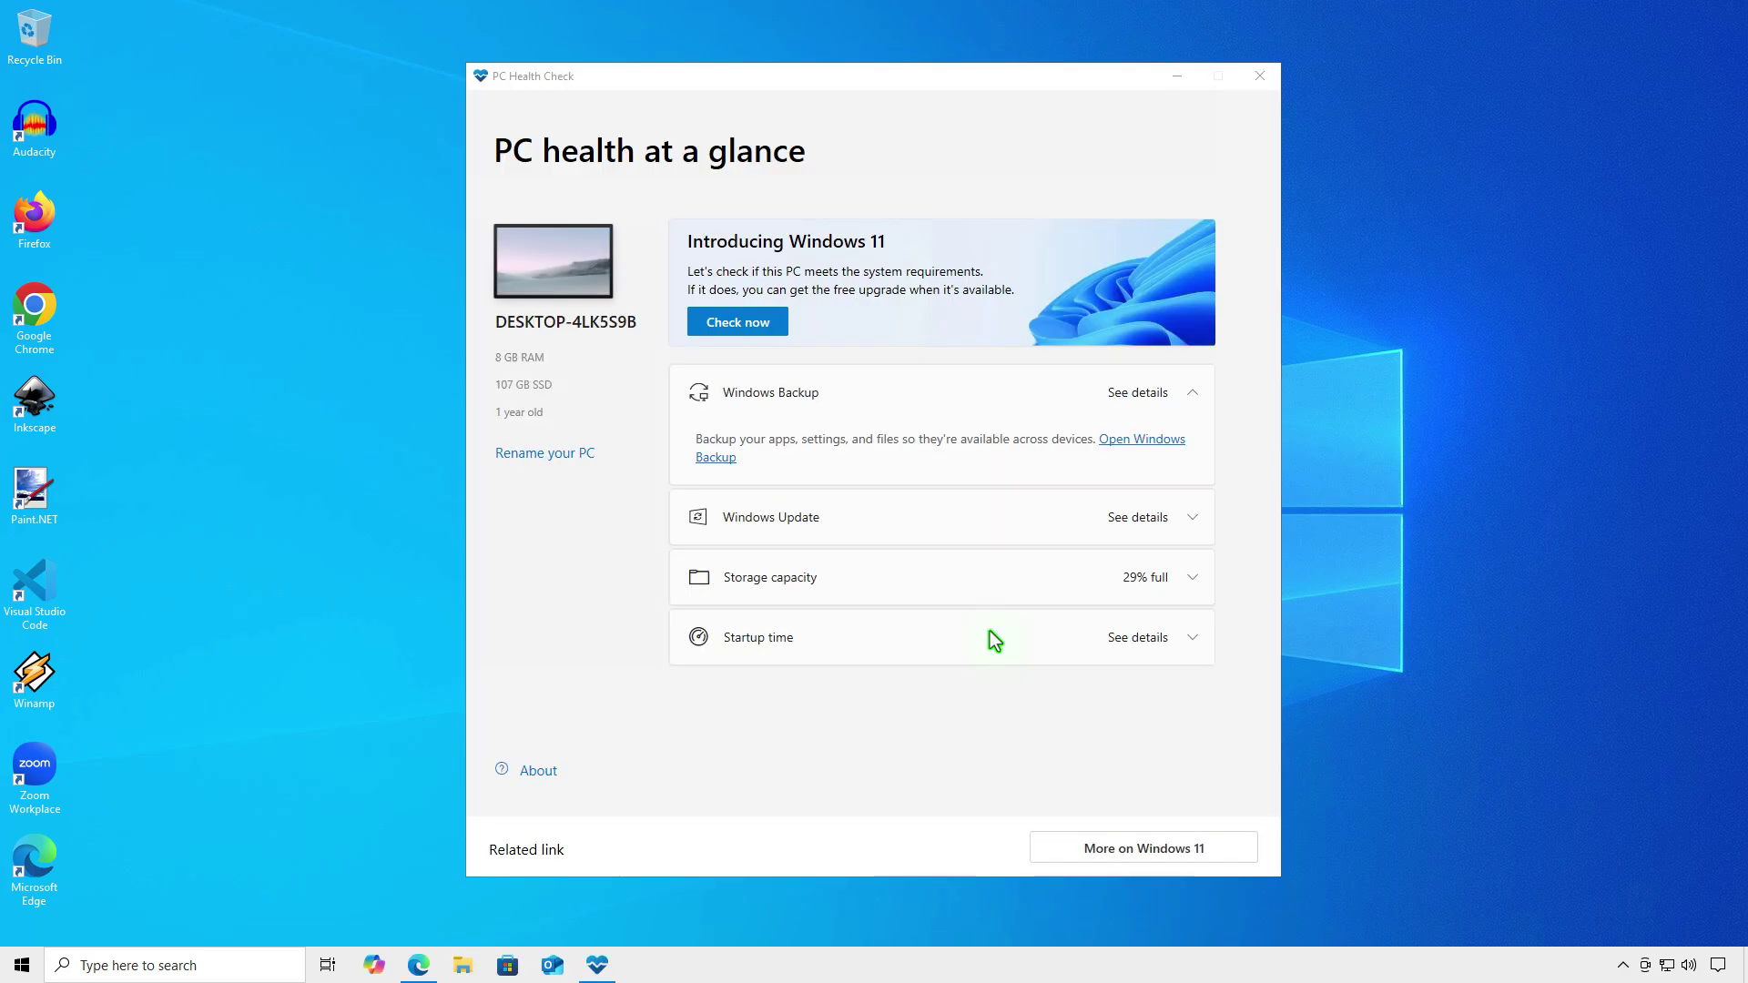
Run the Windows 11 requirements check, view all results, then close PC Health Check
{"action": "left_click", "coordinate": [778, 324]}
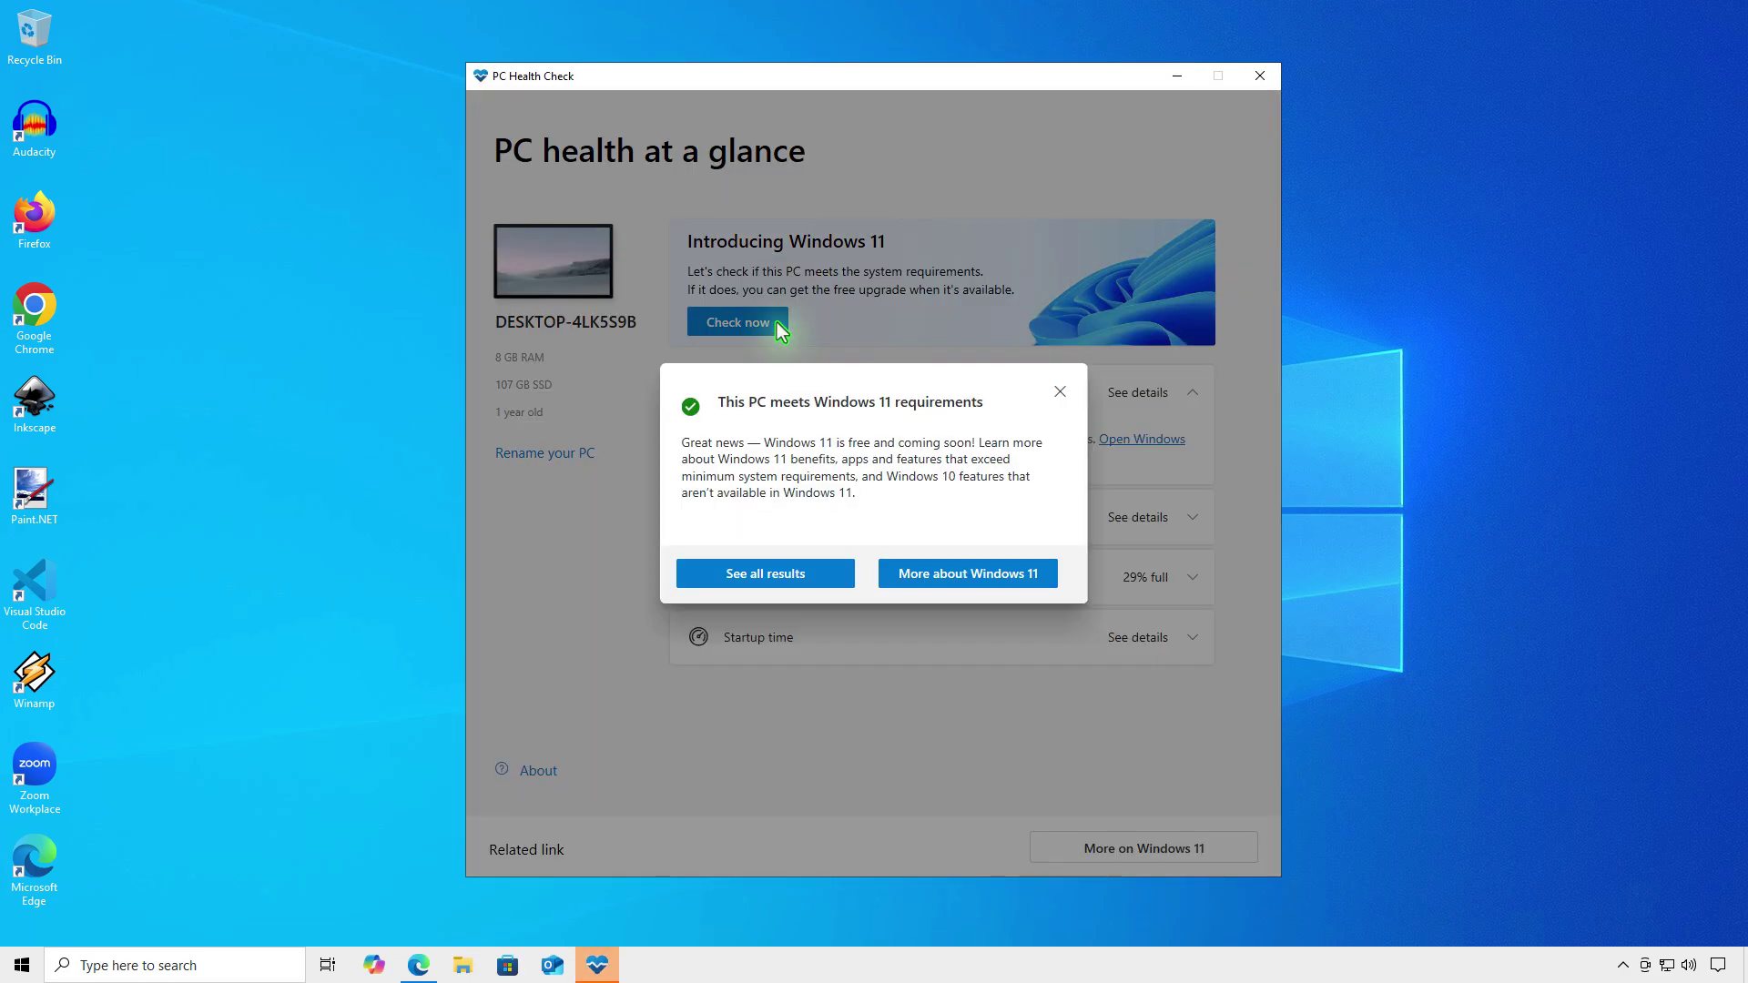
{"action": "left_click", "coordinate": [824, 571]}
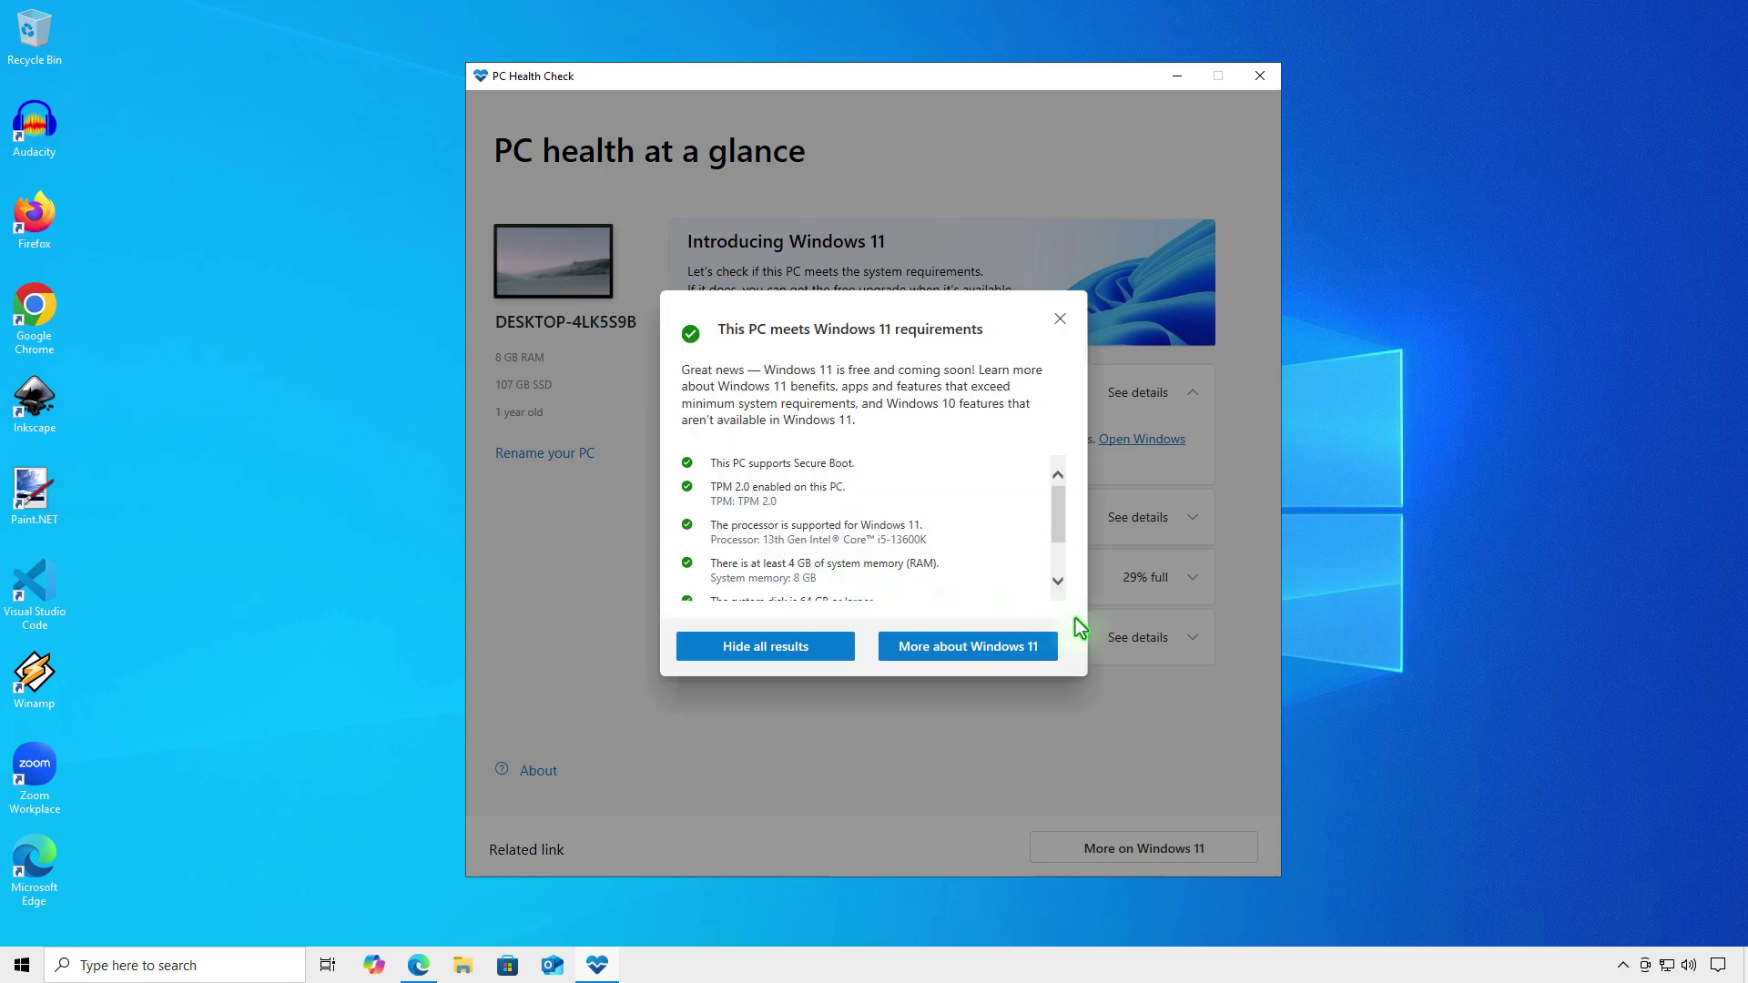
{"action": "left_click", "coordinate": [1059, 319]}
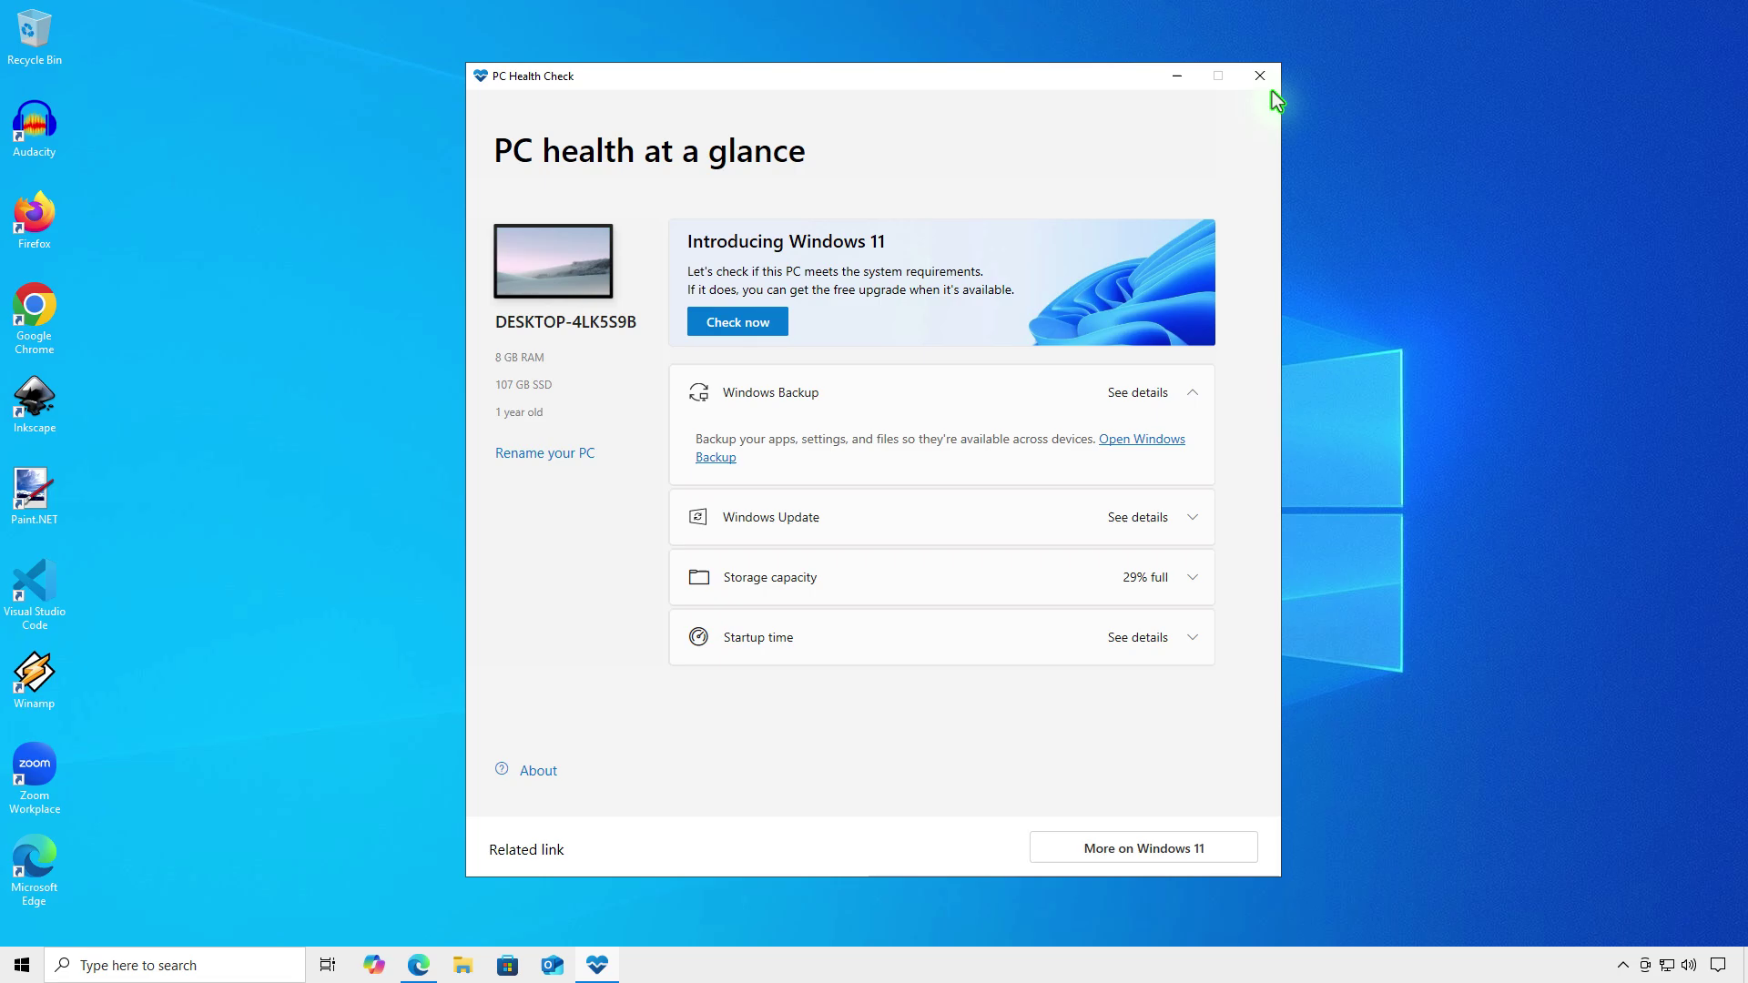
{"action": "left_click", "coordinate": [1261, 78]}
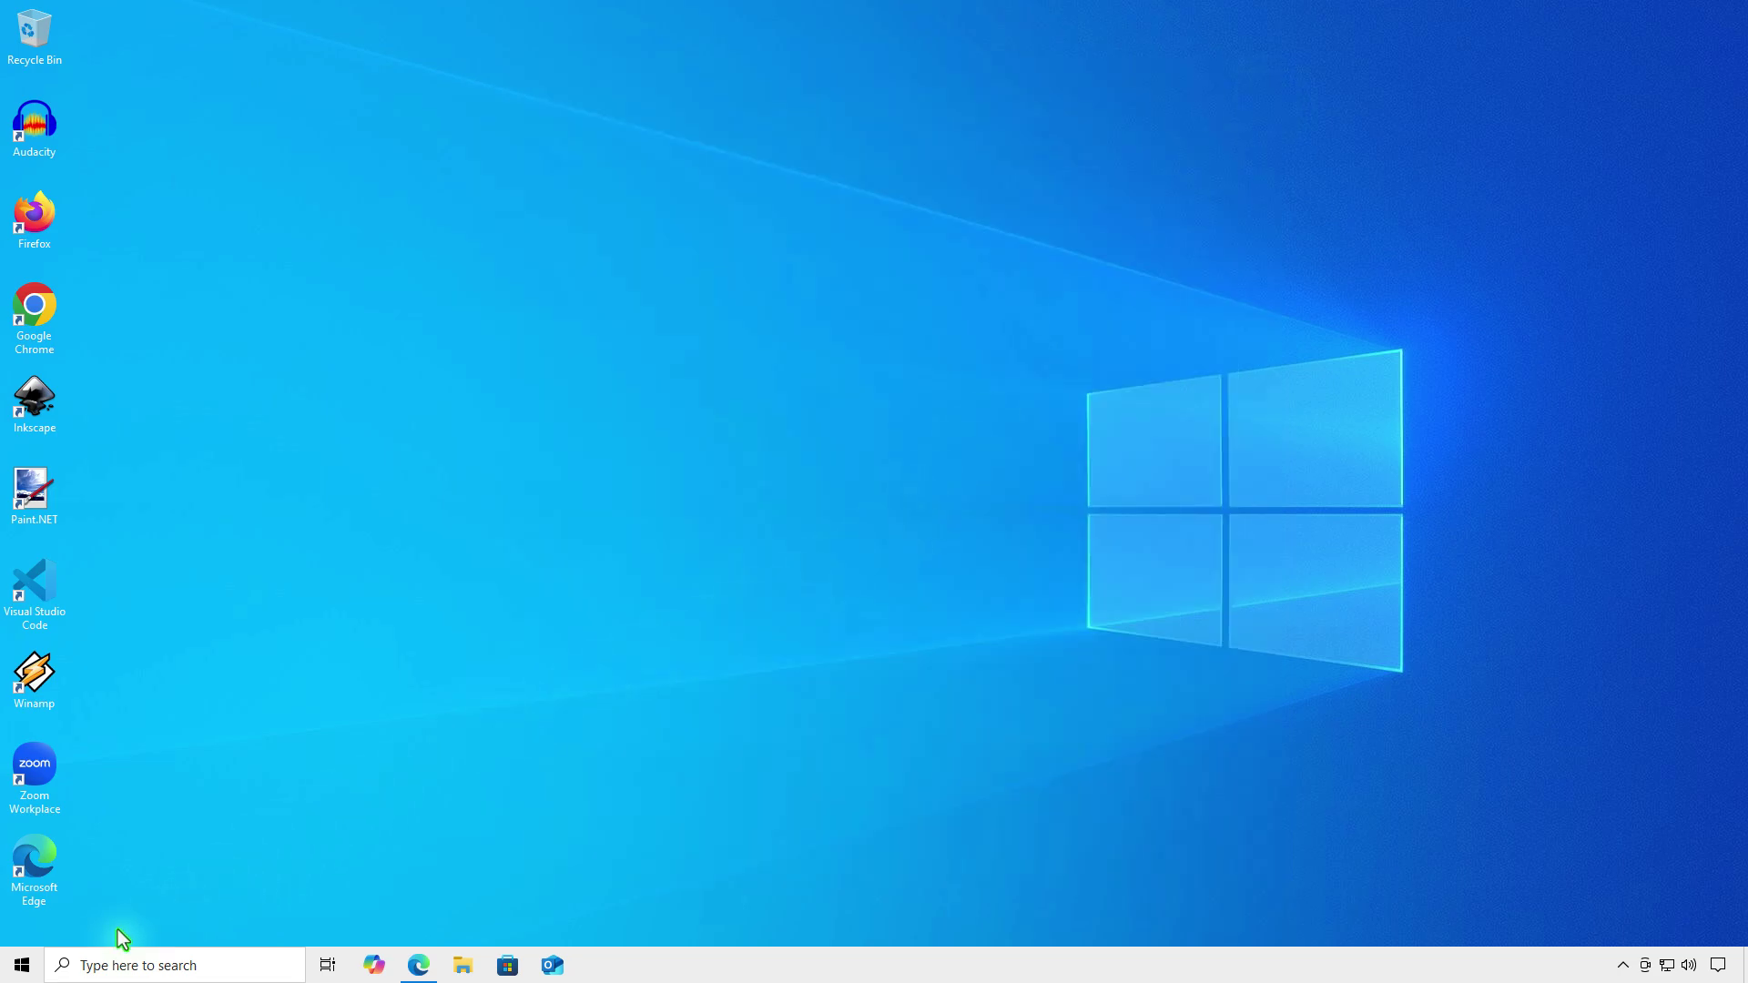
Open Settings from Start and go to Update & Security to see the 25H2 offer
{"action": "left_click", "coordinate": [22, 964]}
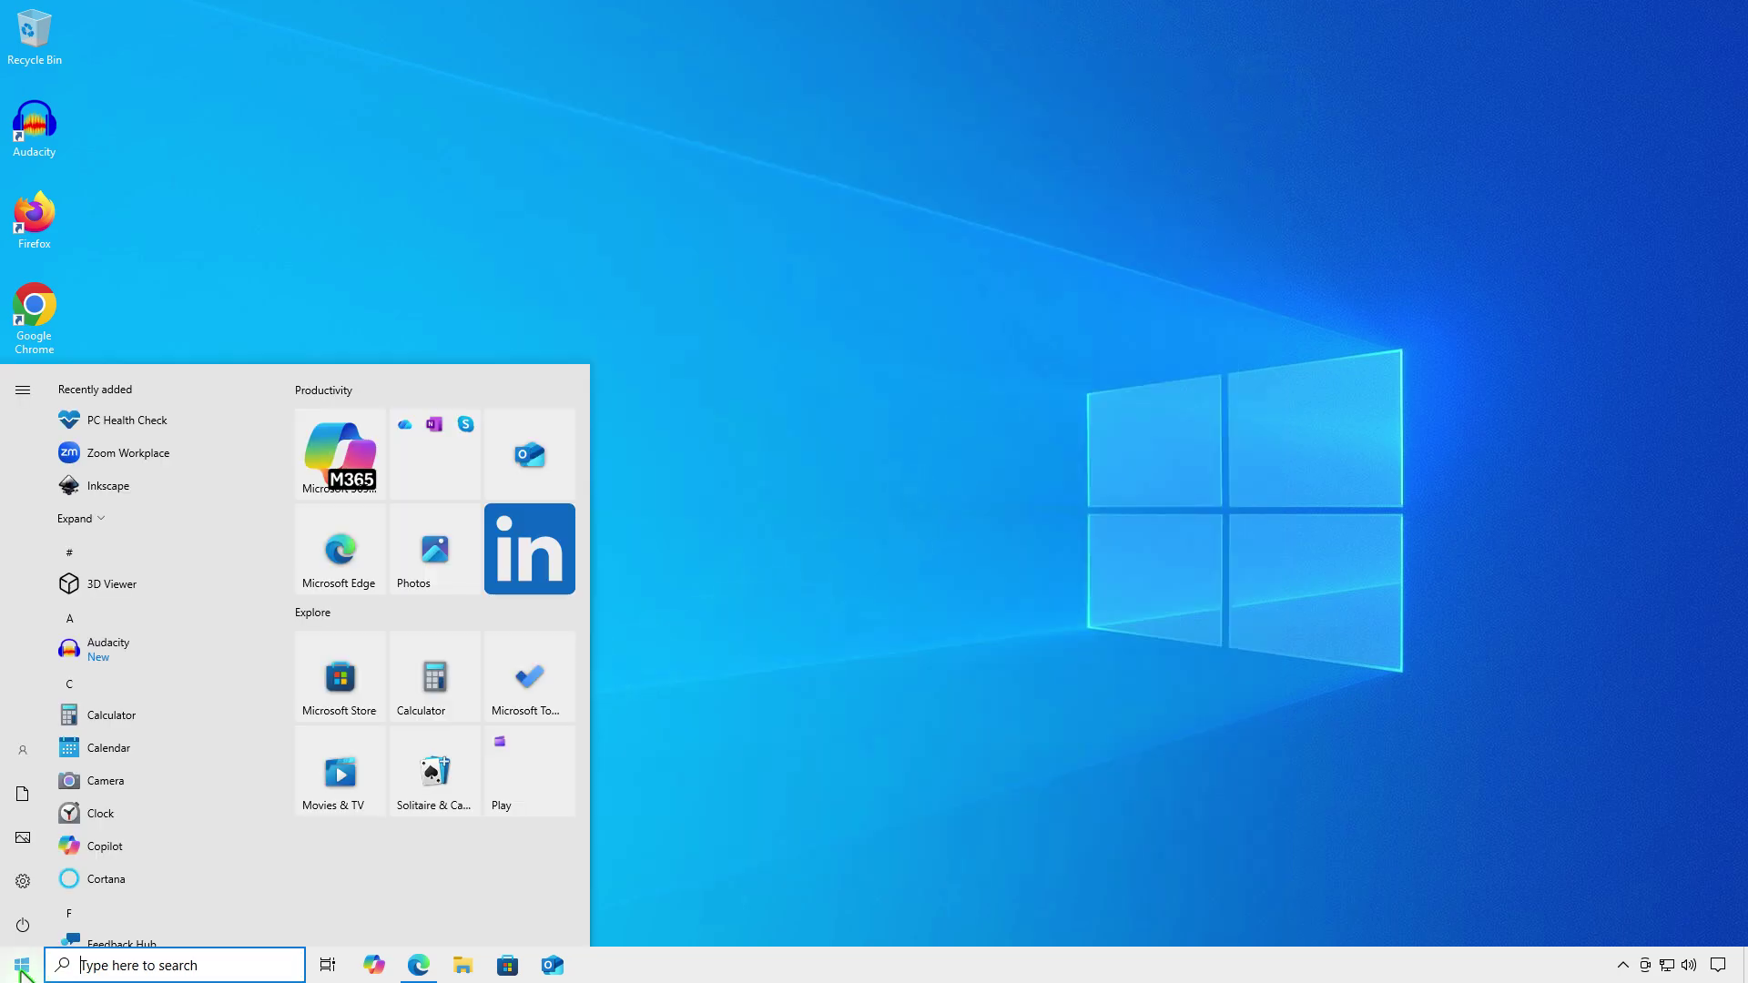
{"action": "left_click", "coordinate": [27, 883]}
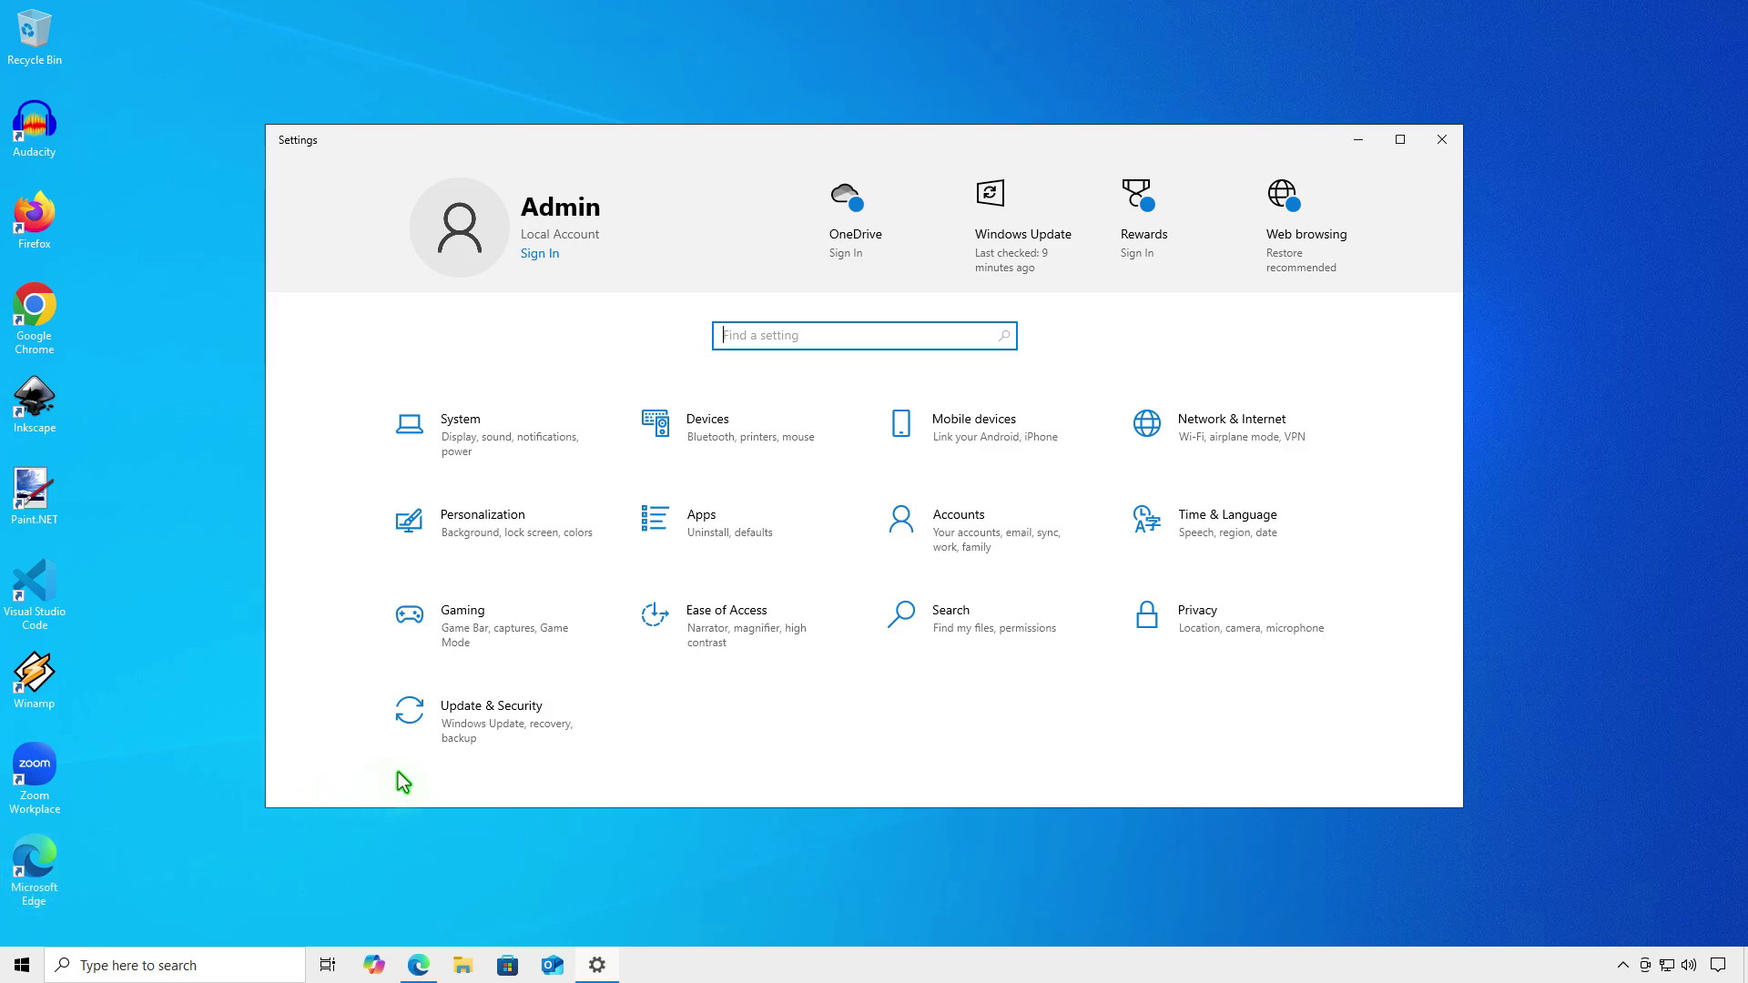
{"action": "left_click", "coordinate": [570, 755]}
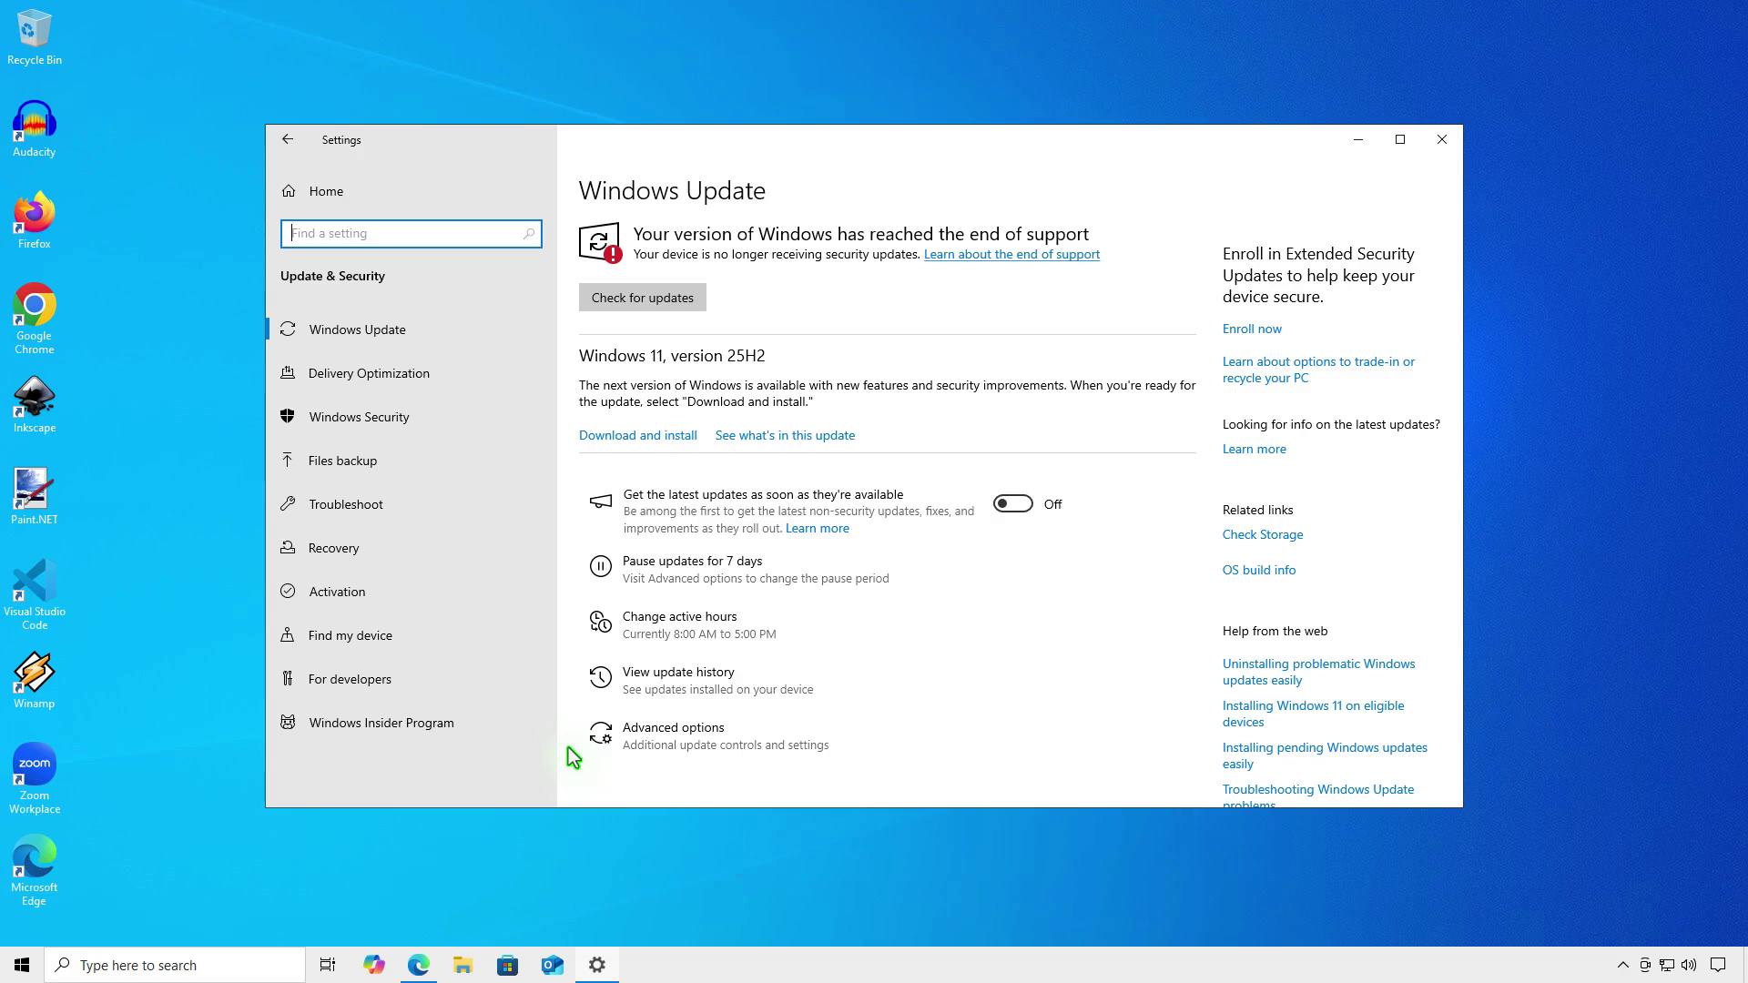
Download and install Windows 11, version 25H2, accepting the license, then restart the PC
{"action": "left_click", "coordinate": [695, 436]}
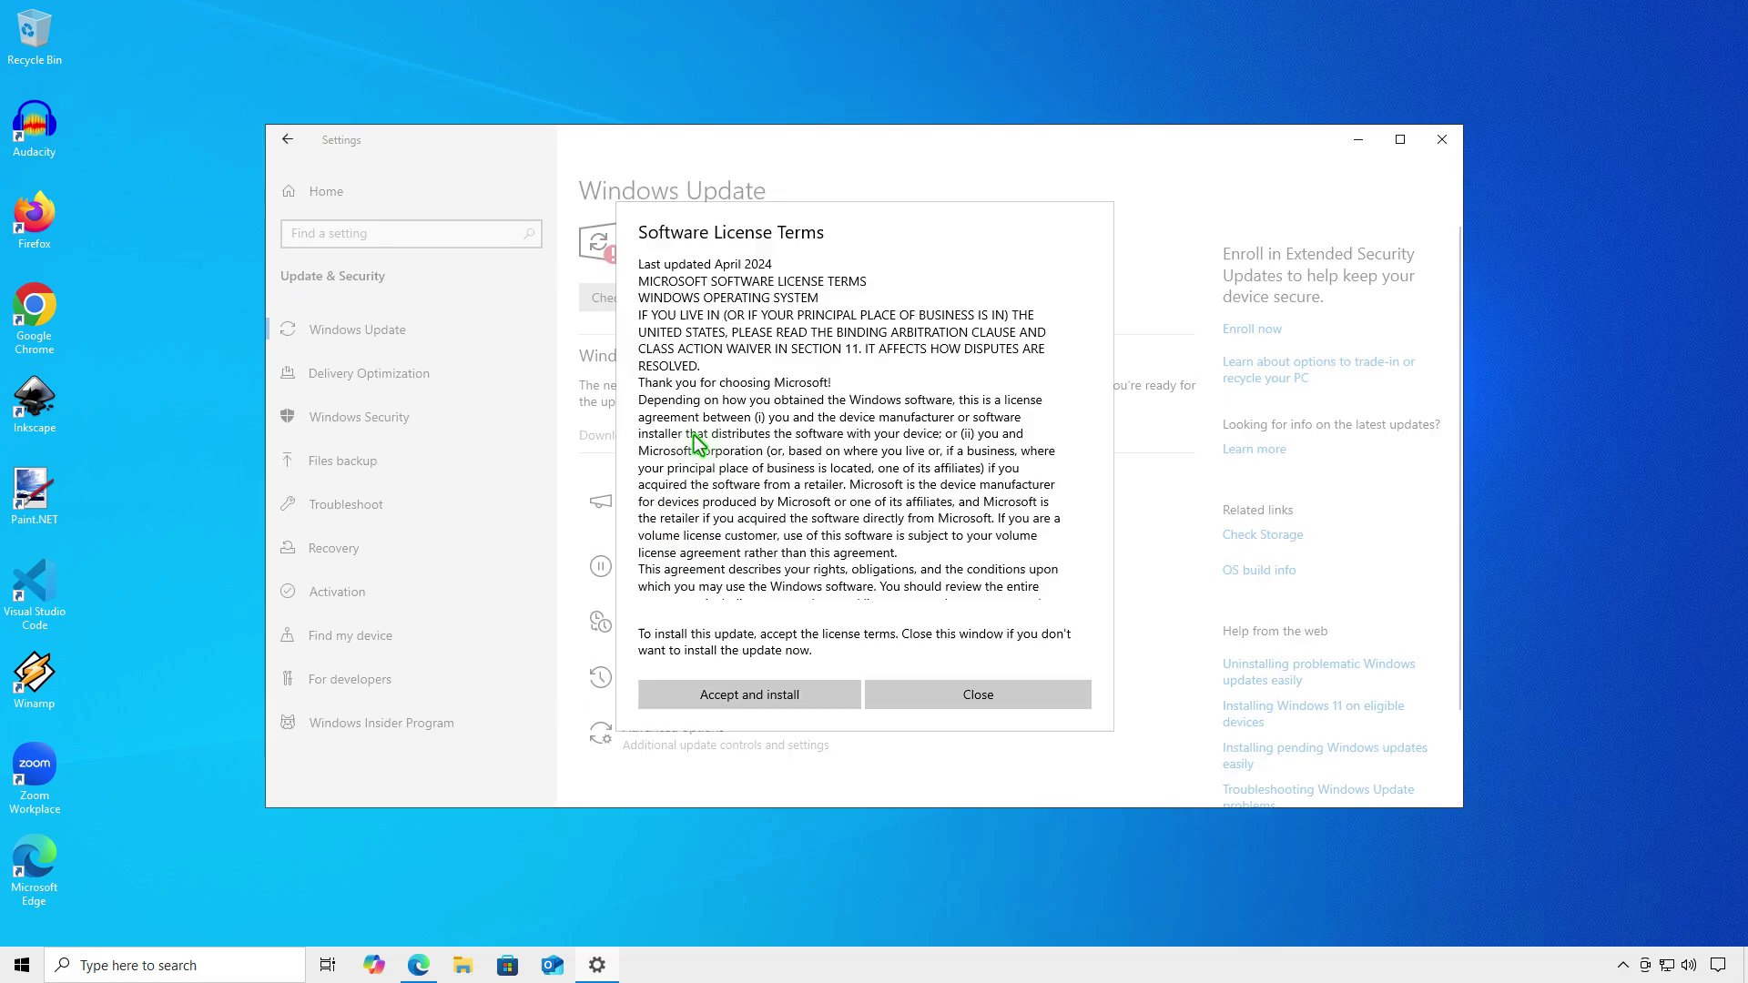
{"action": "left_click", "coordinate": [811, 693]}
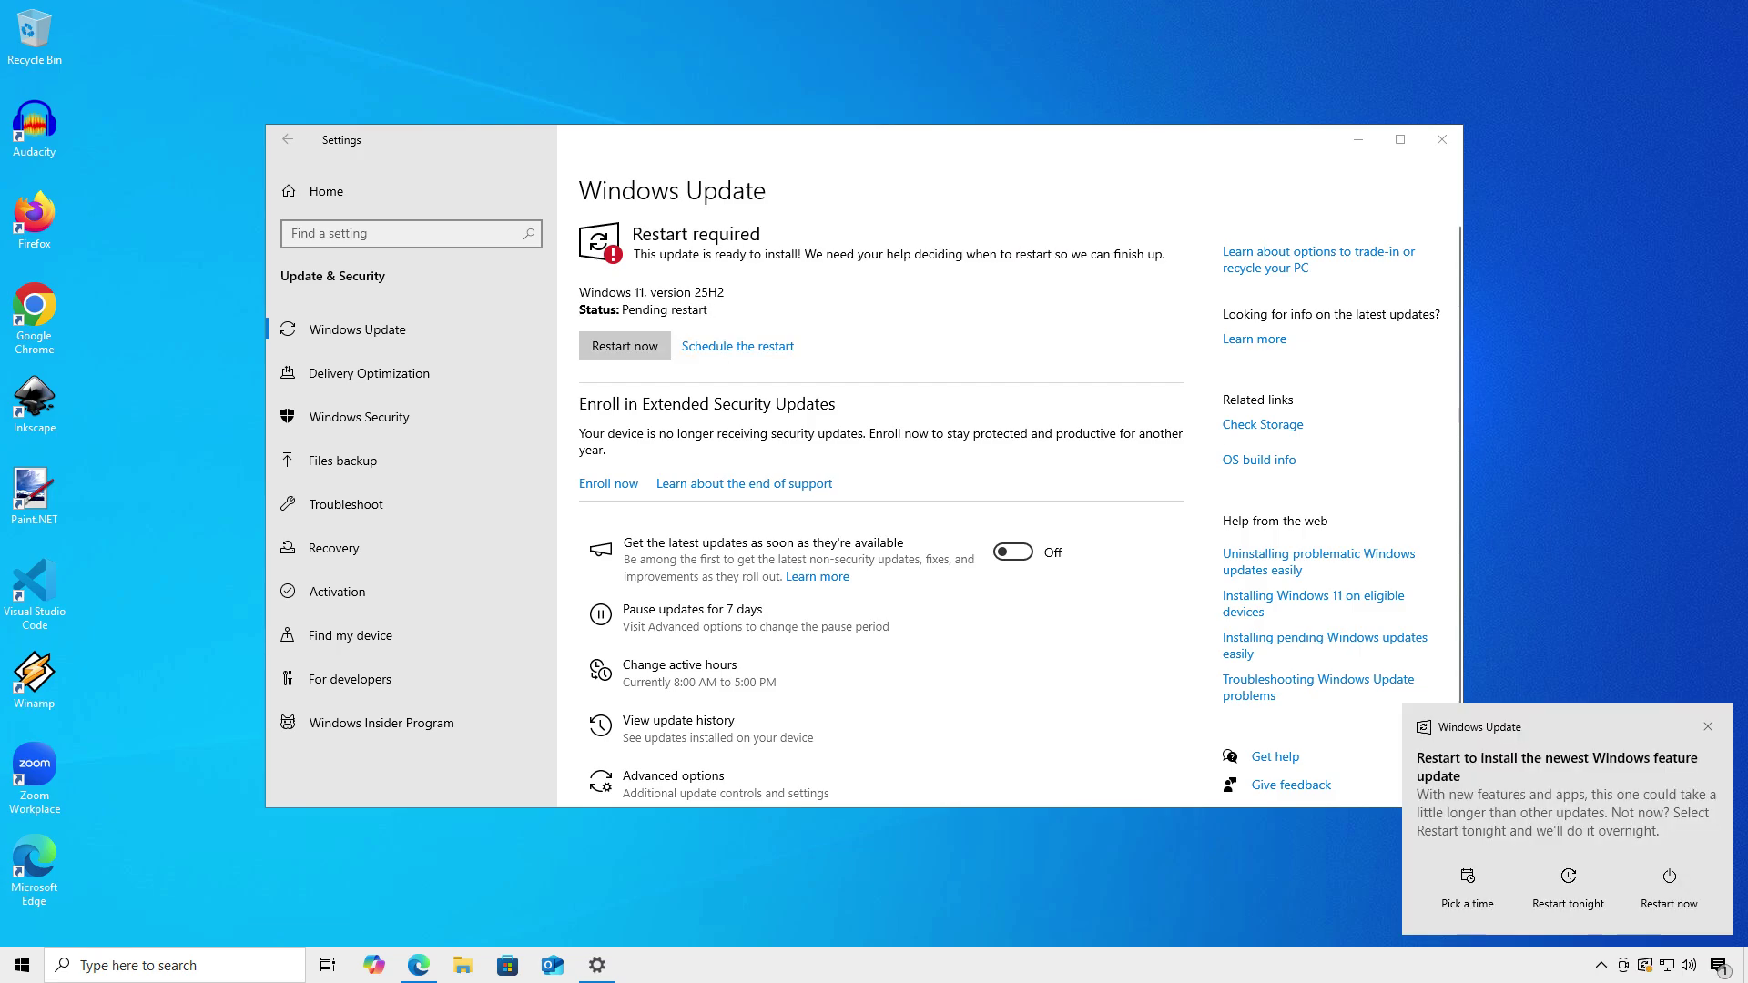
{"action": "left_click", "coordinate": [652, 355]}
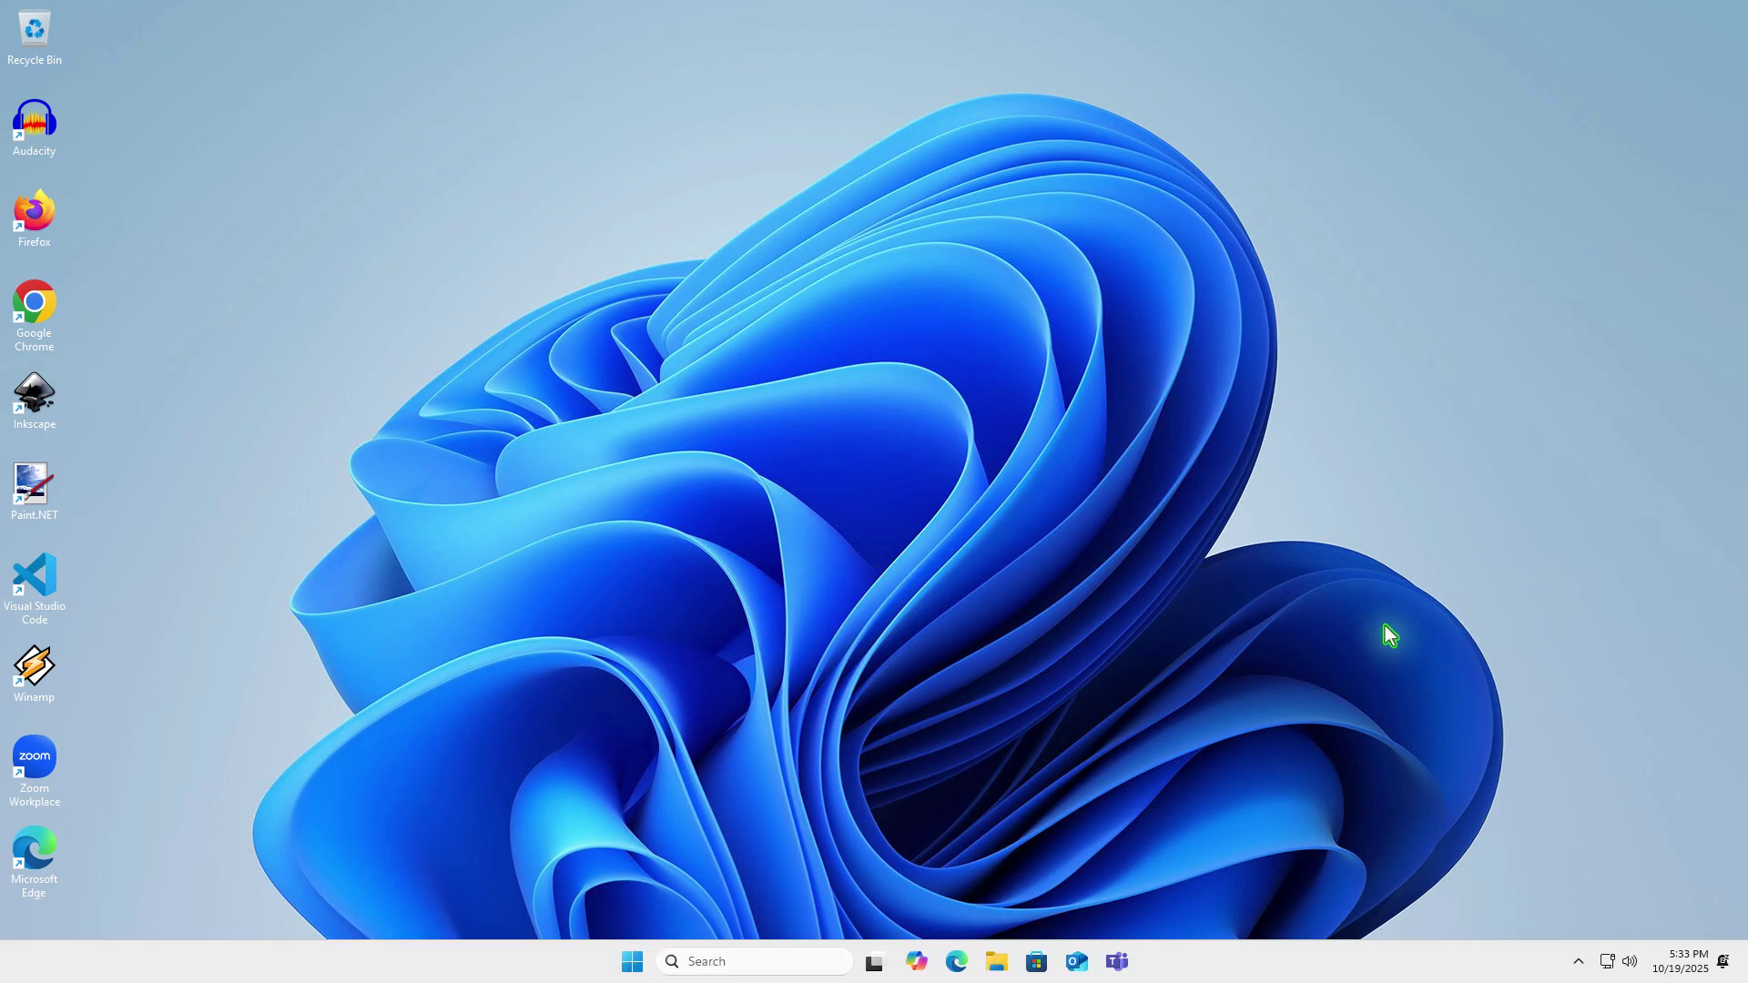
{"action": "right_click", "coordinate": [632, 961]}
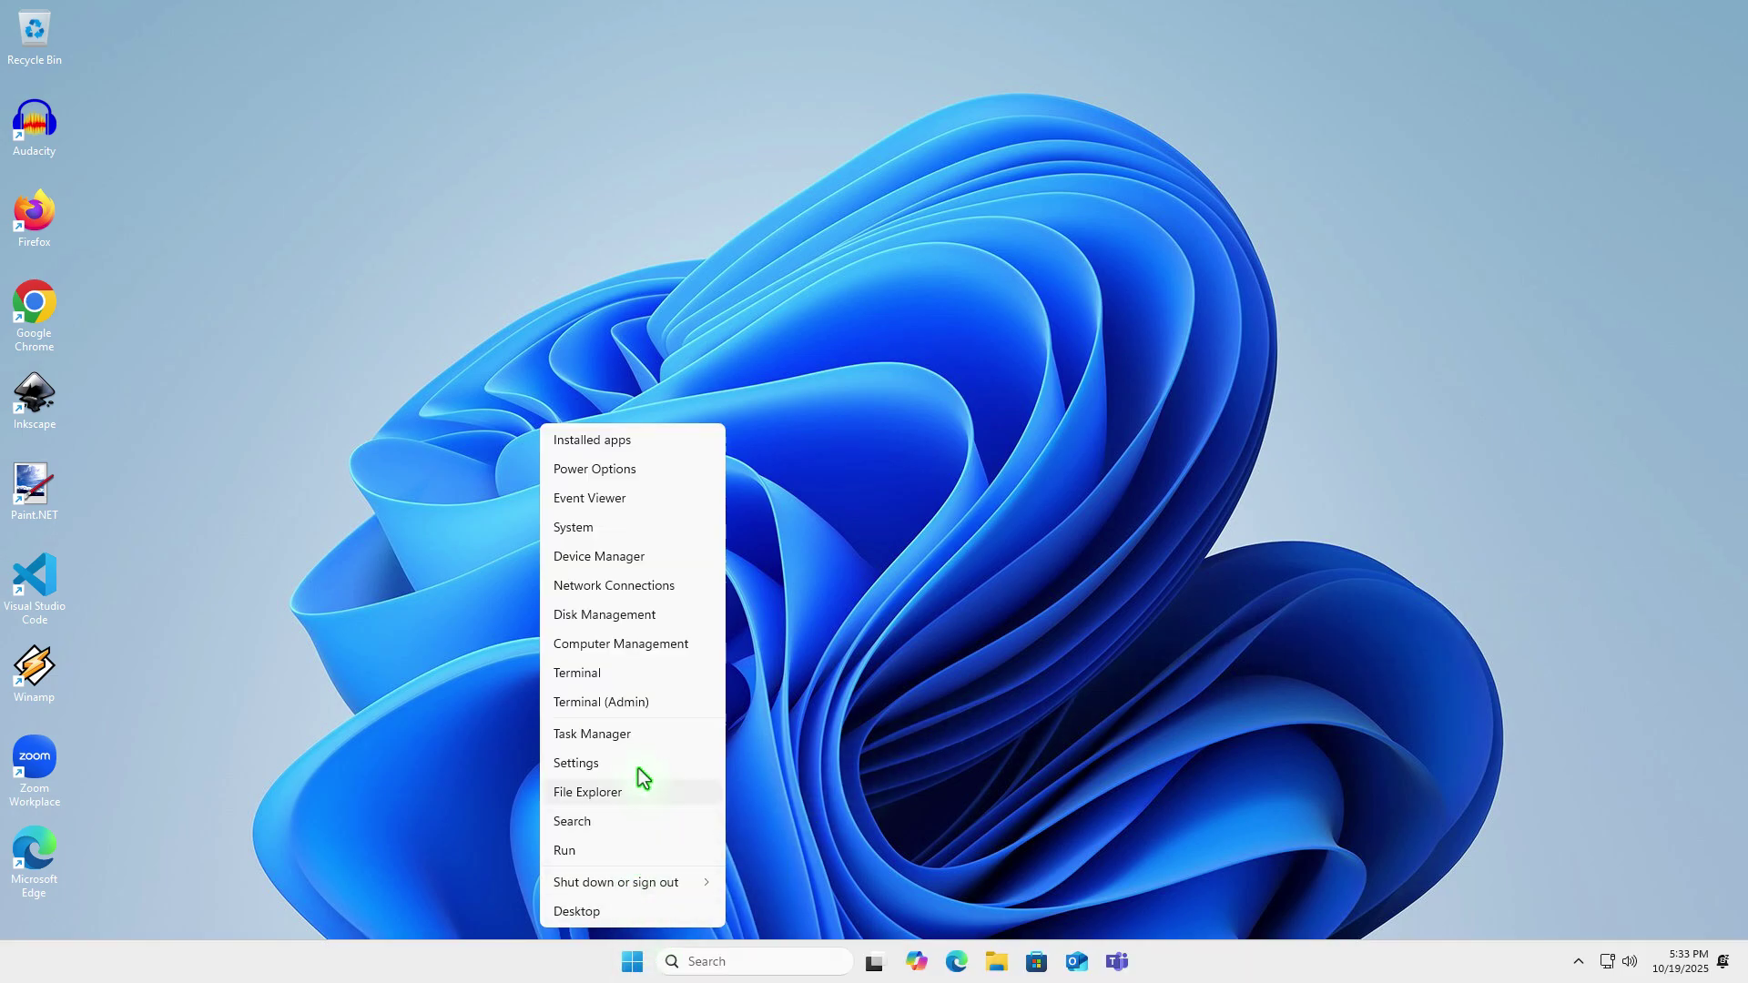
{"action": "left_click", "coordinate": [679, 537]}
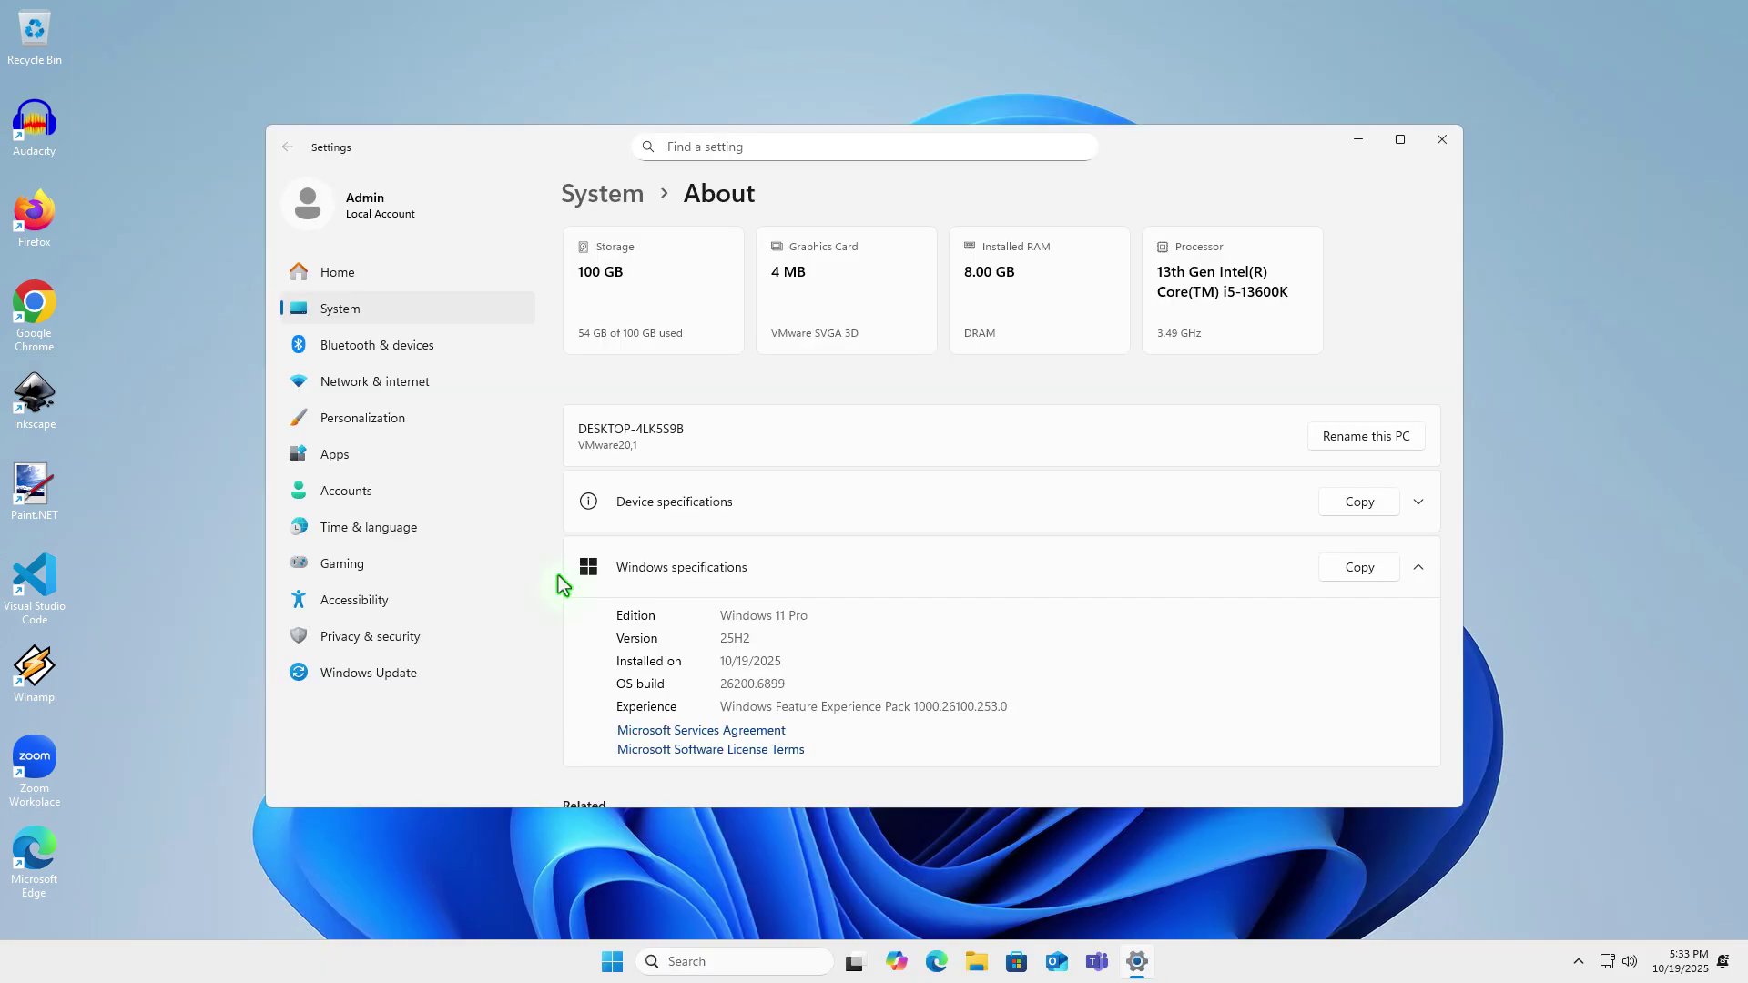
{"action": "left_click", "coordinate": [1443, 140]}
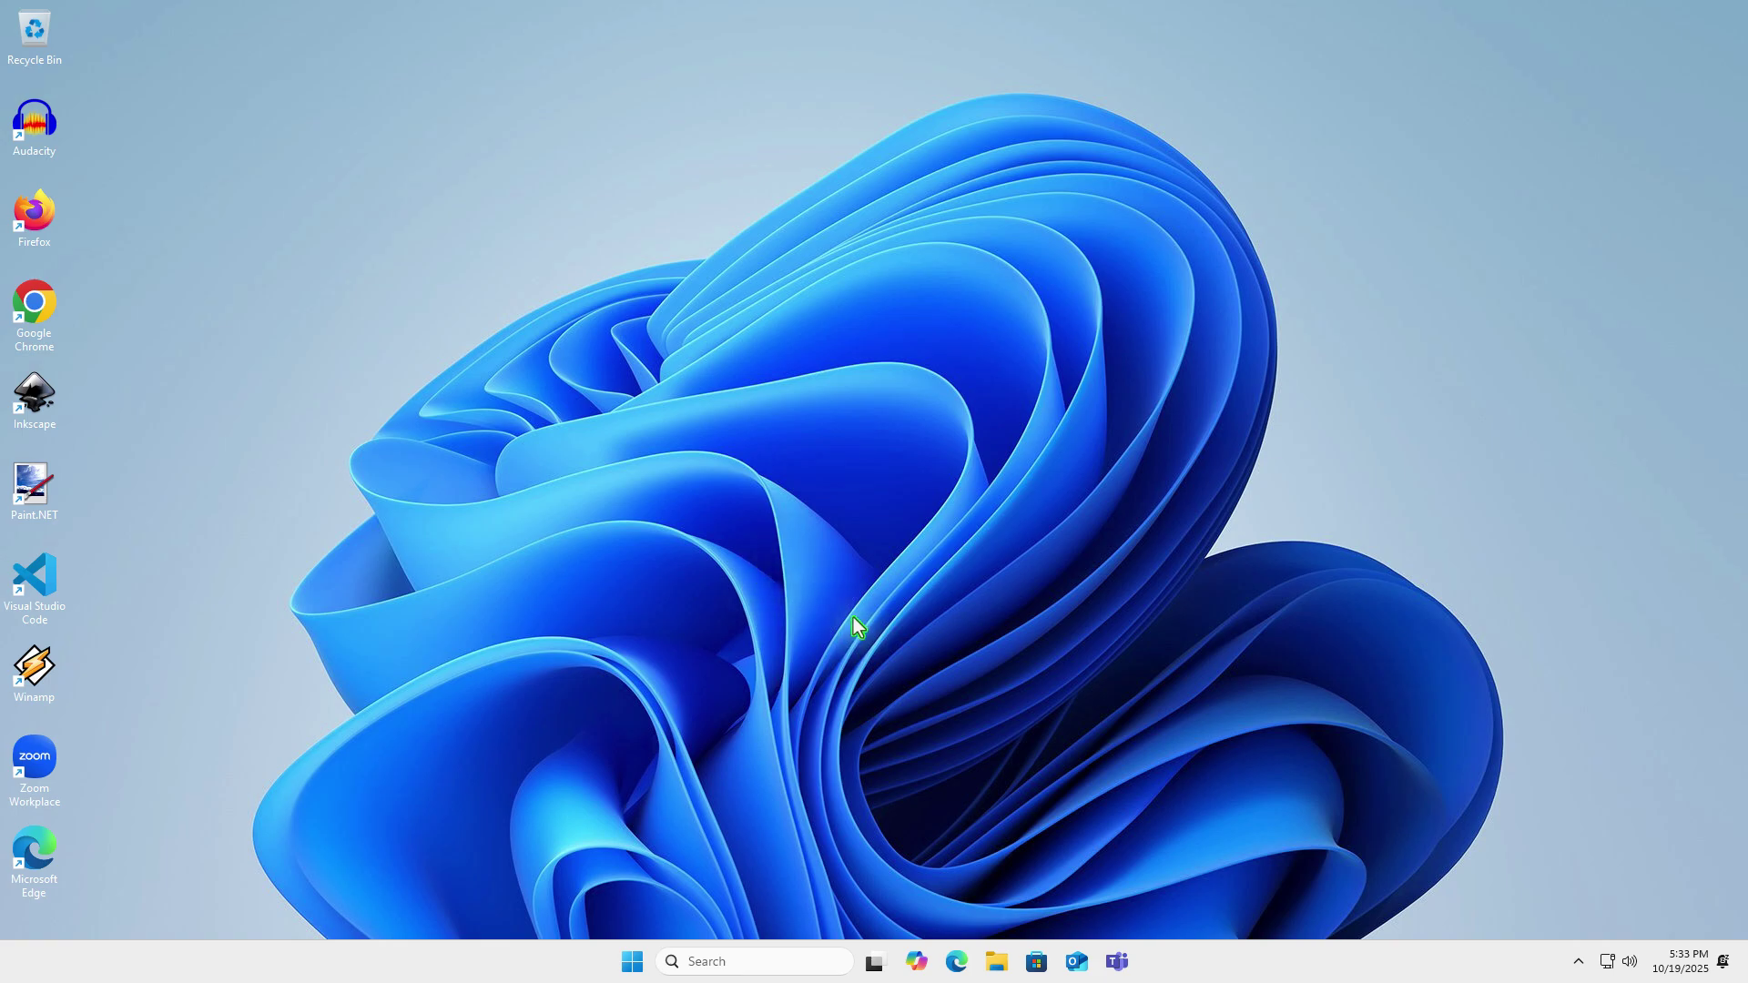
{"action": "left_click", "coordinate": [996, 963]}
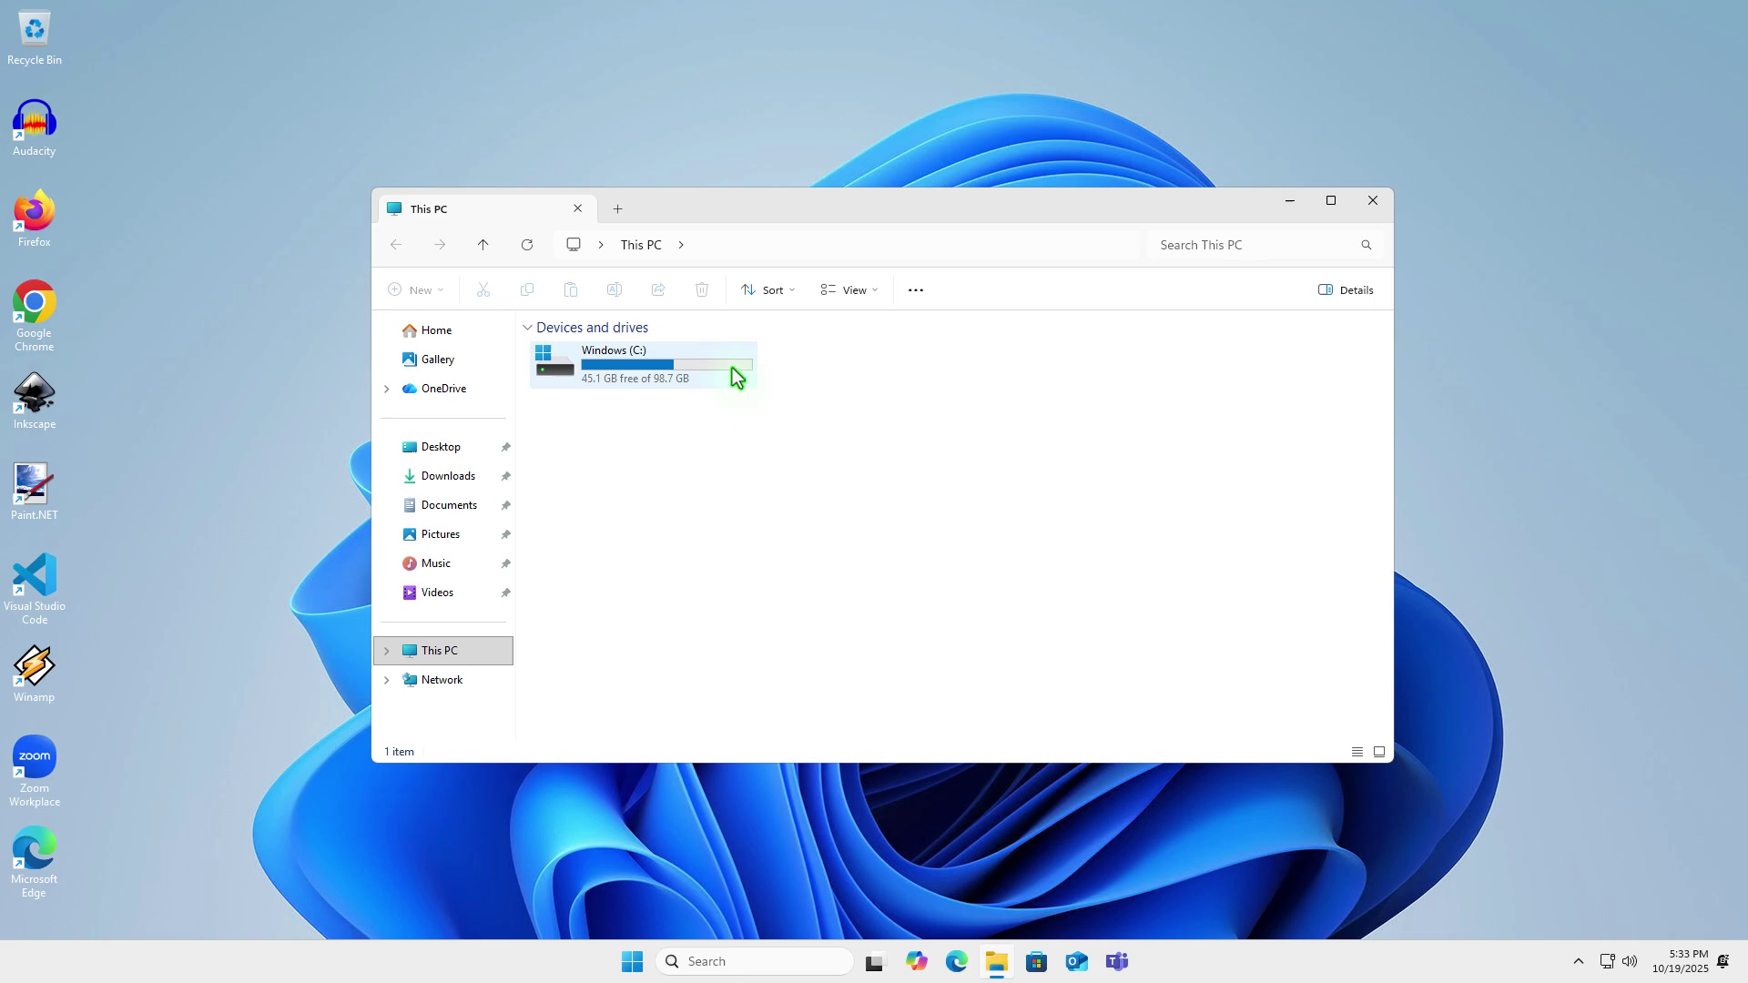
{"action": "double_click", "coordinate": [732, 368]}
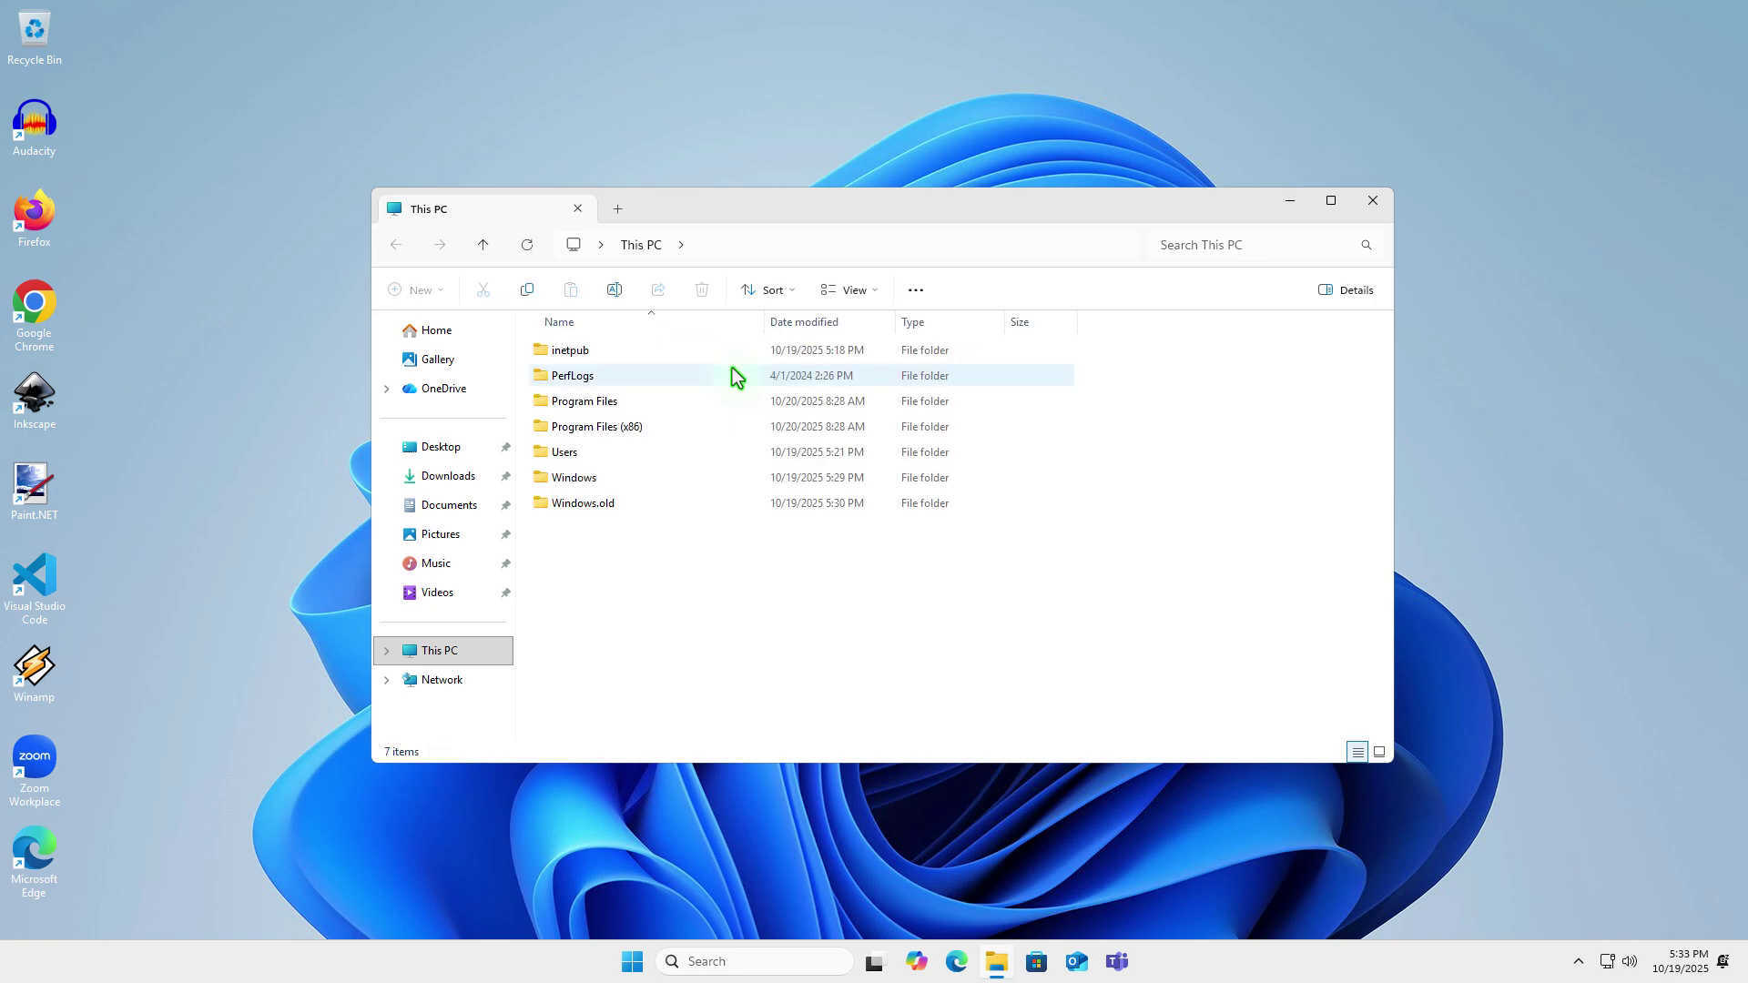
{"action": "left_click", "coordinate": [703, 510]}
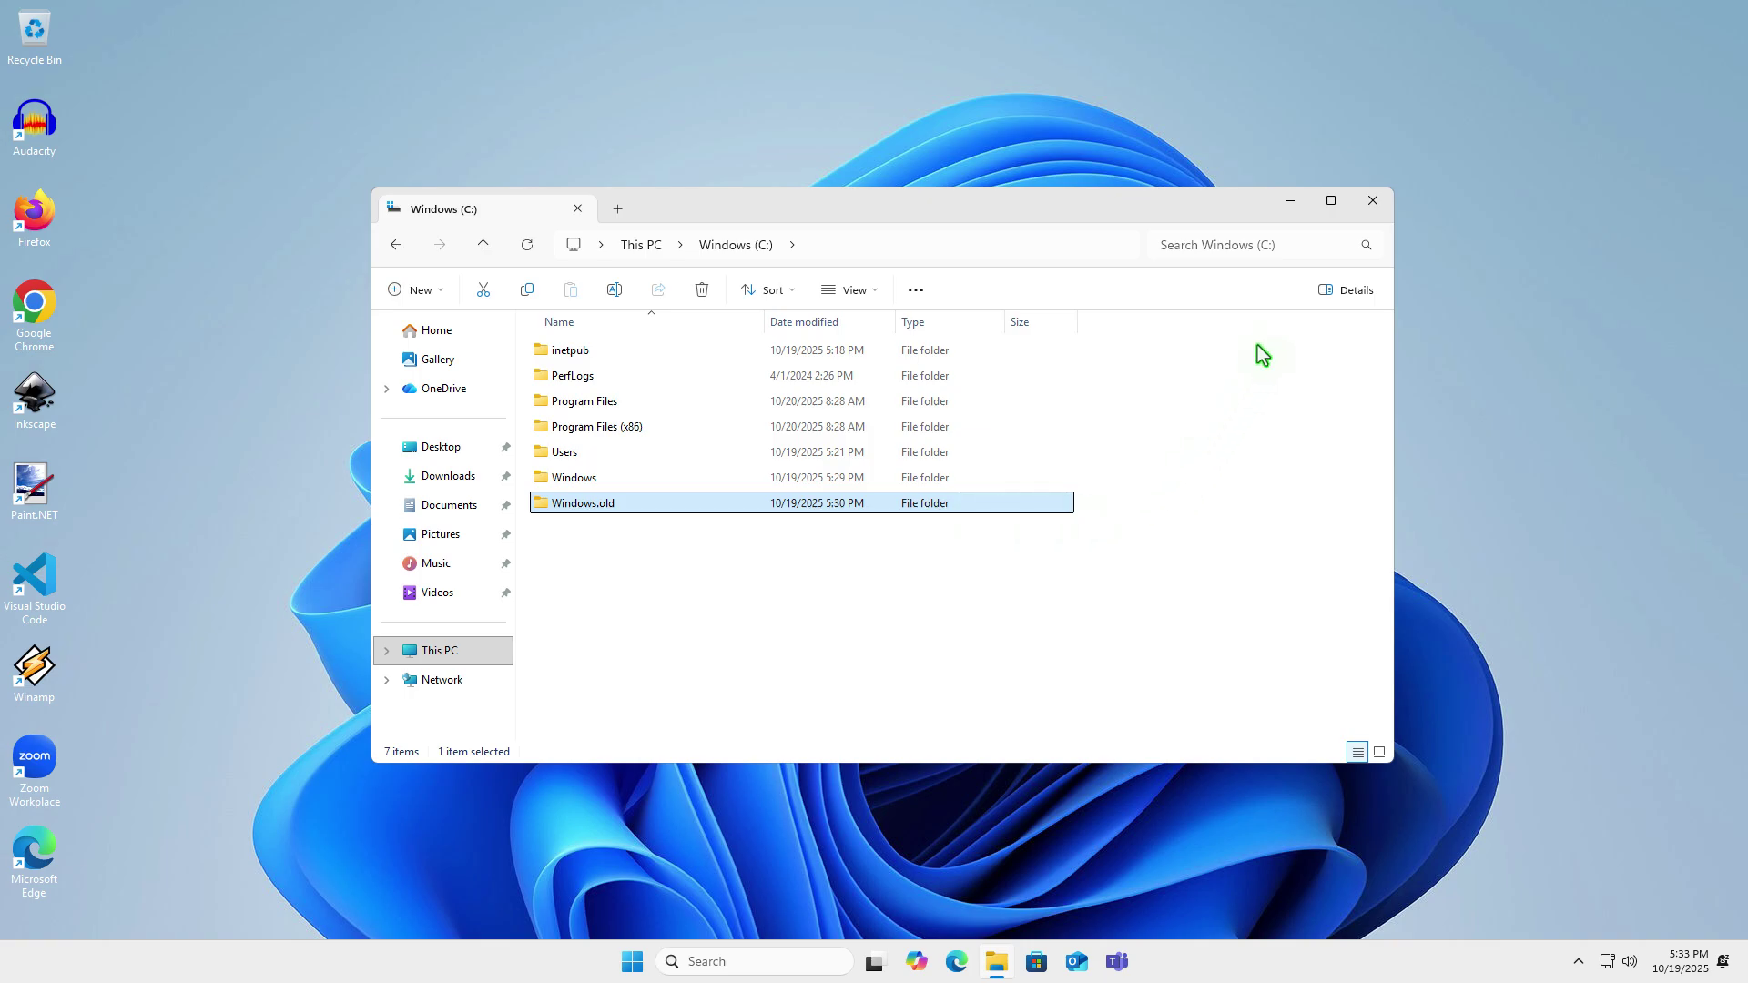
Close File Explorer and open Settings at System › Recovery
{"action": "left_click", "coordinate": [1370, 202]}
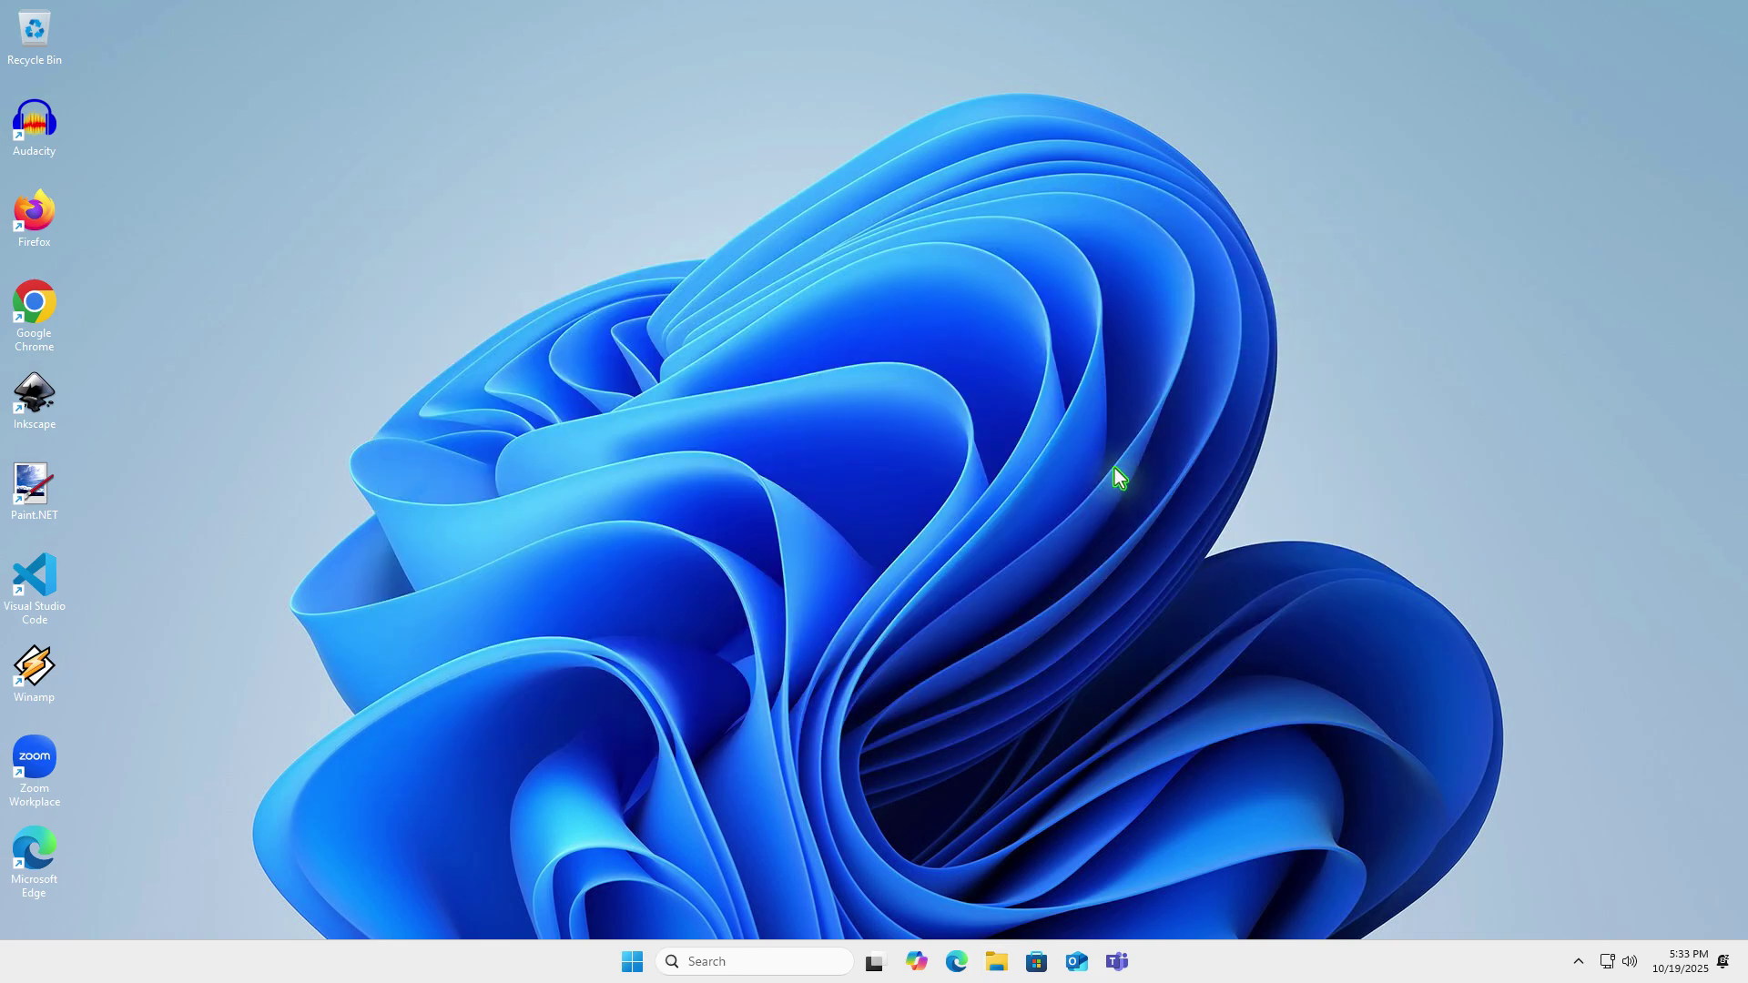
{"action": "left_click", "coordinate": [632, 963]}
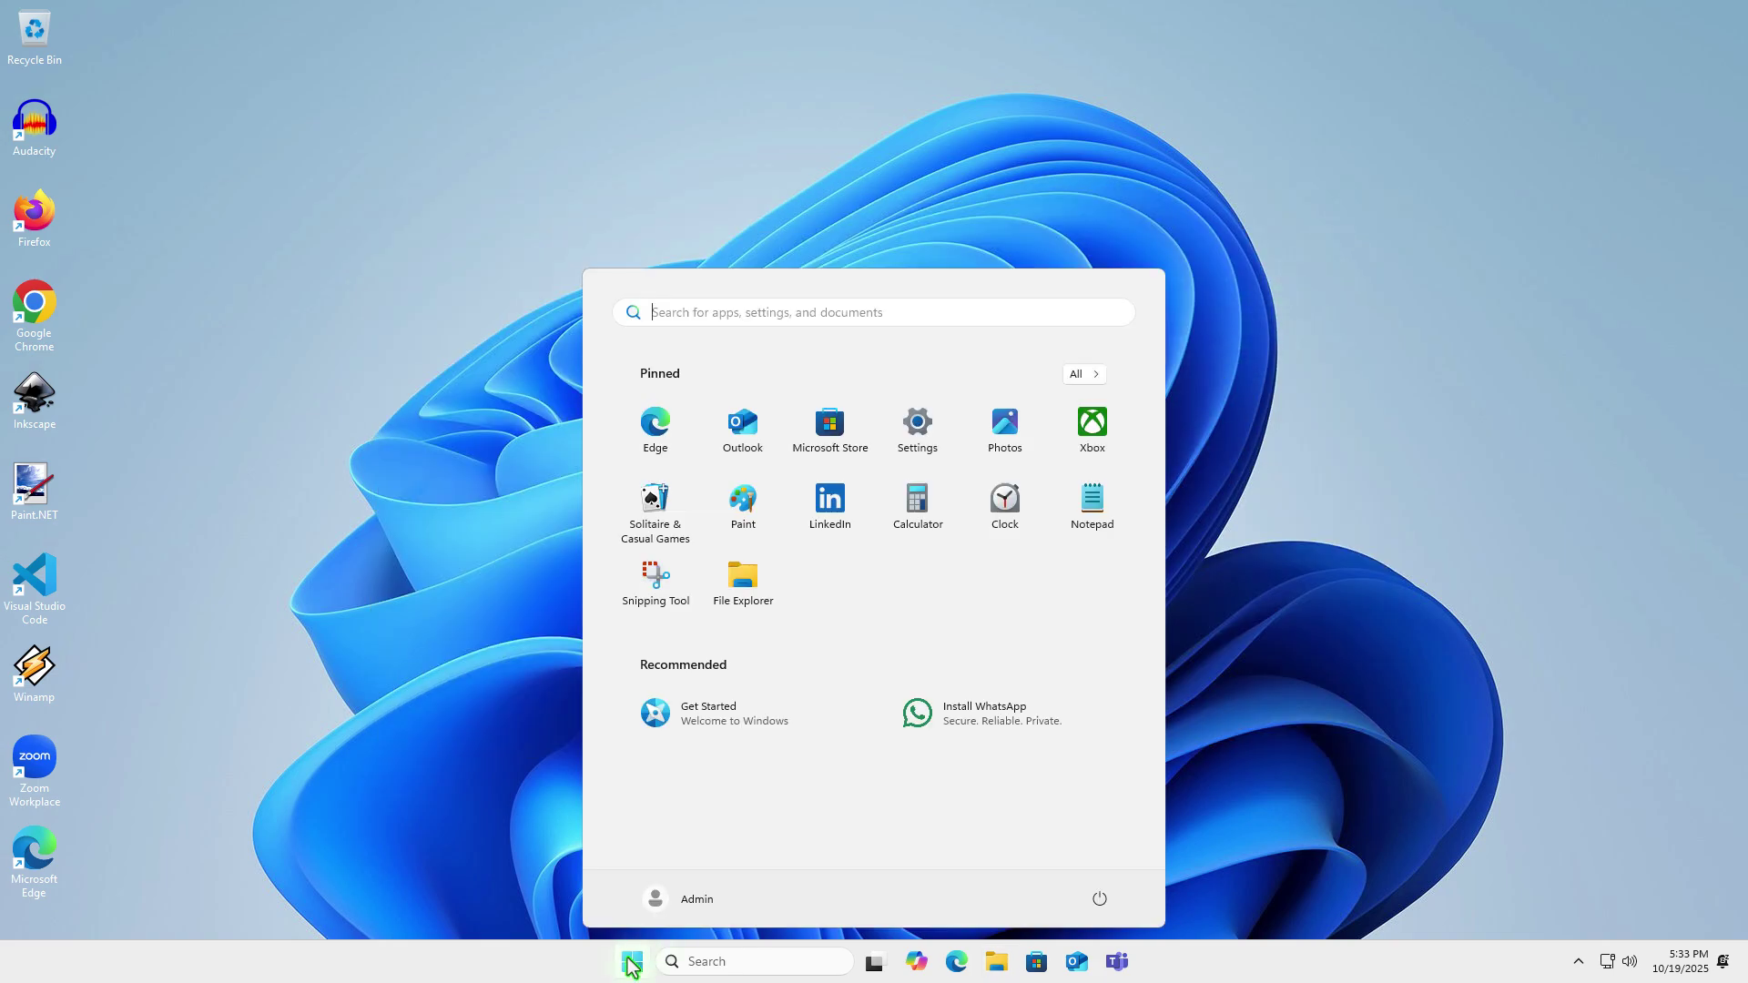
{"action": "left_click", "coordinate": [917, 424]}
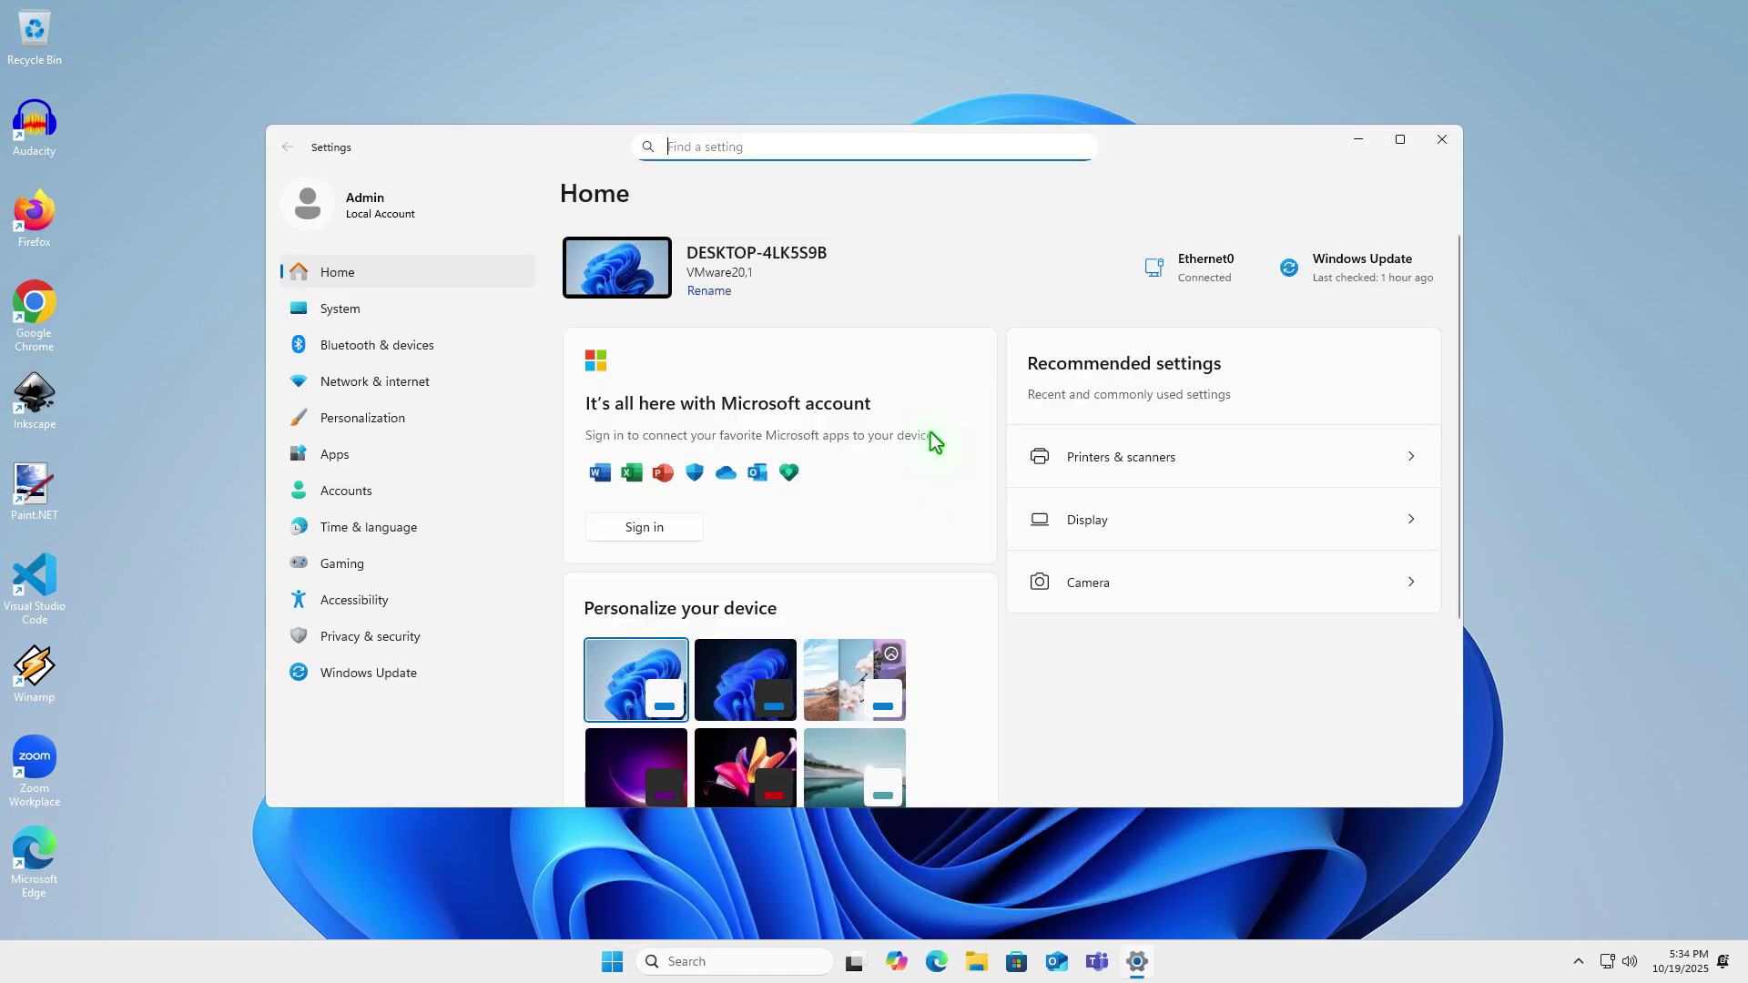
{"action": "left_click", "coordinate": [435, 319]}
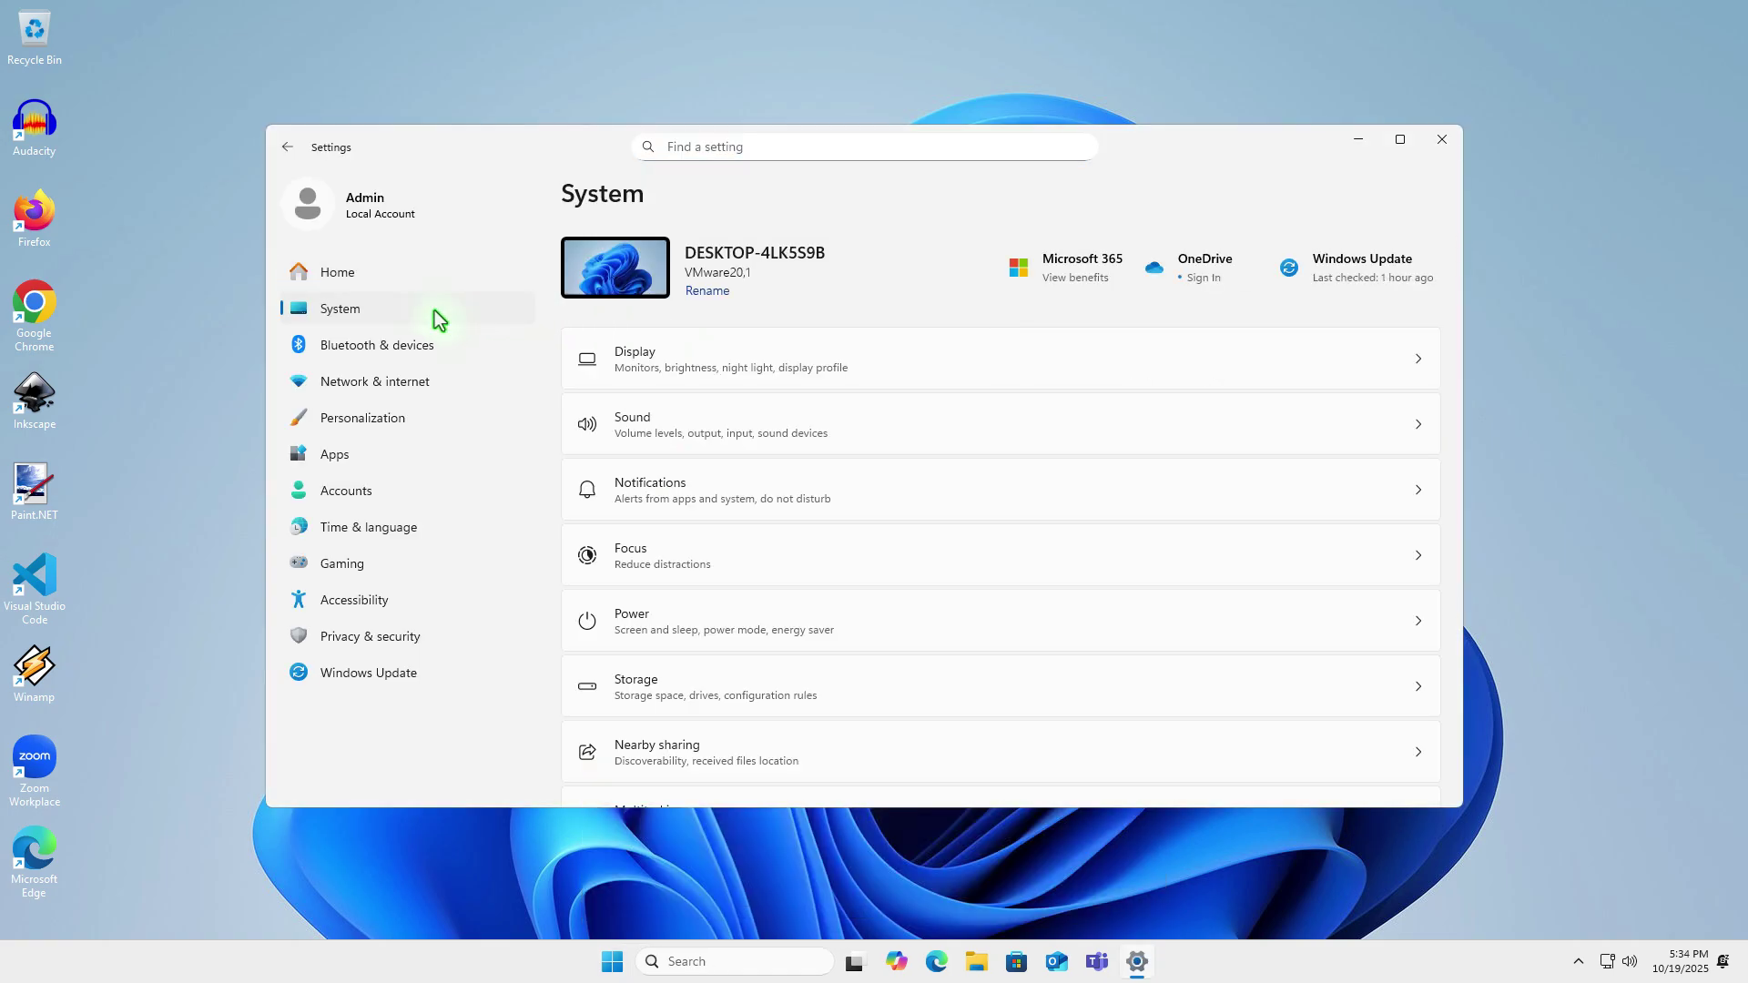
{"action": "scroll", "coordinate": [1108, 487], "scroll_direction": "down", "scroll_amount": 5}
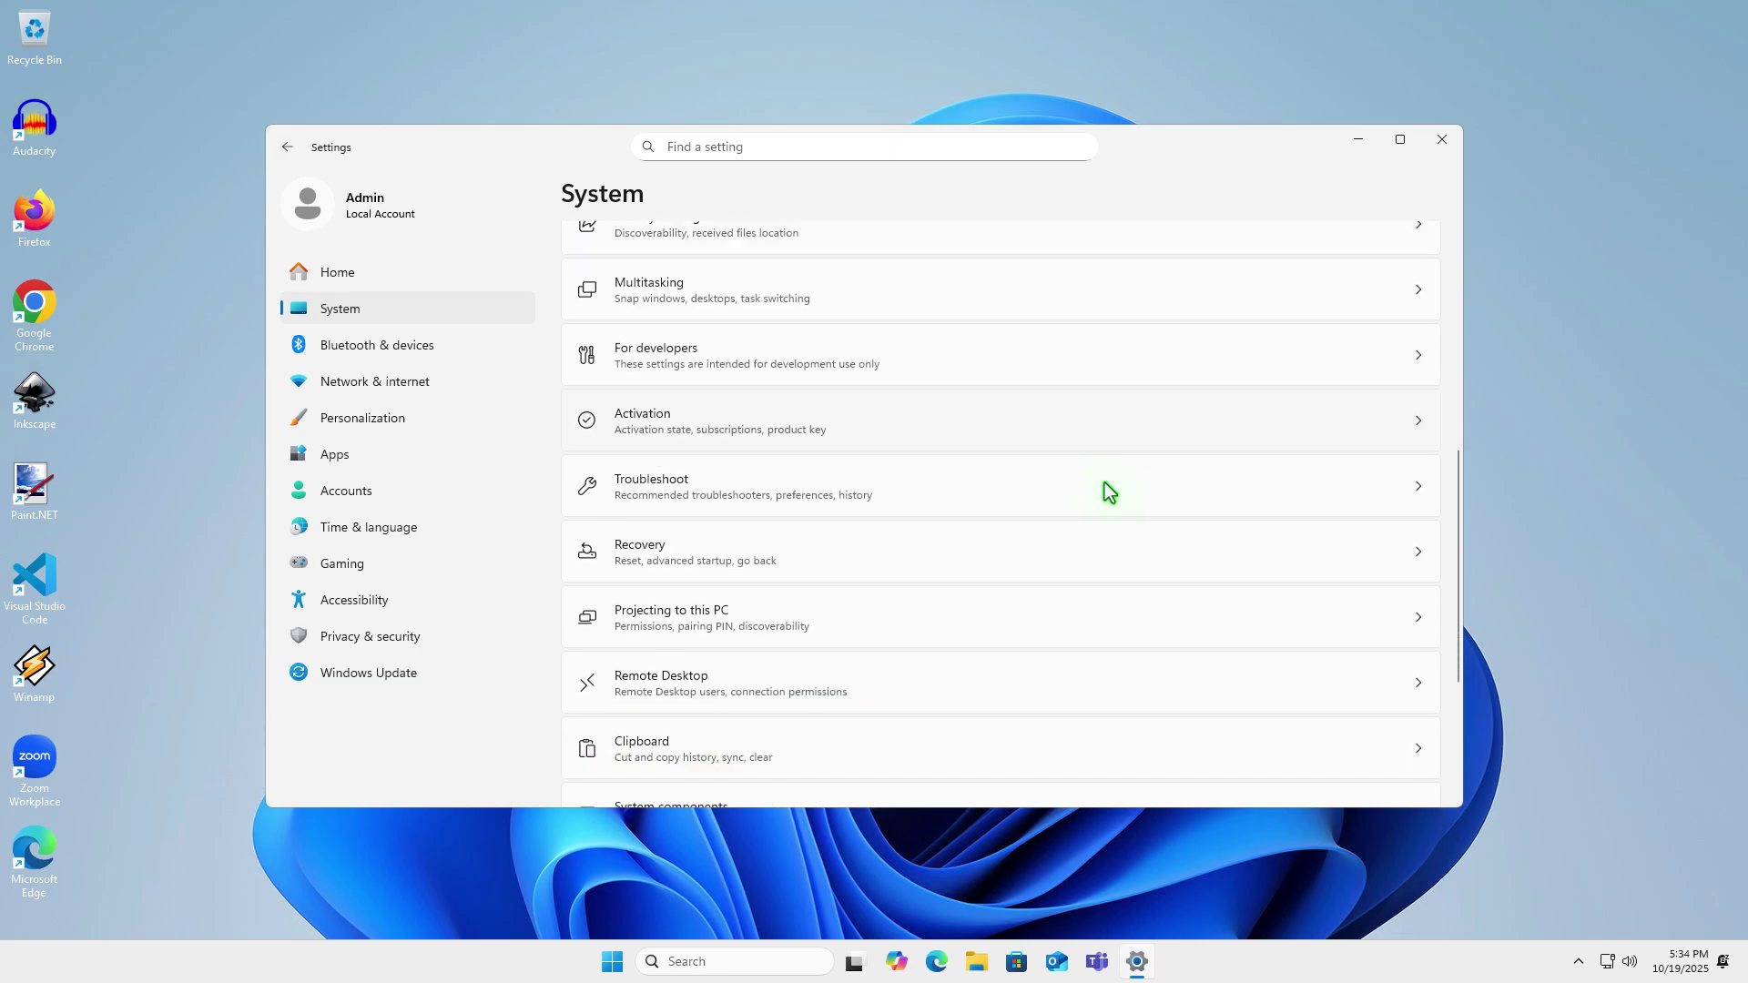
{"action": "left_click", "coordinate": [1062, 559]}
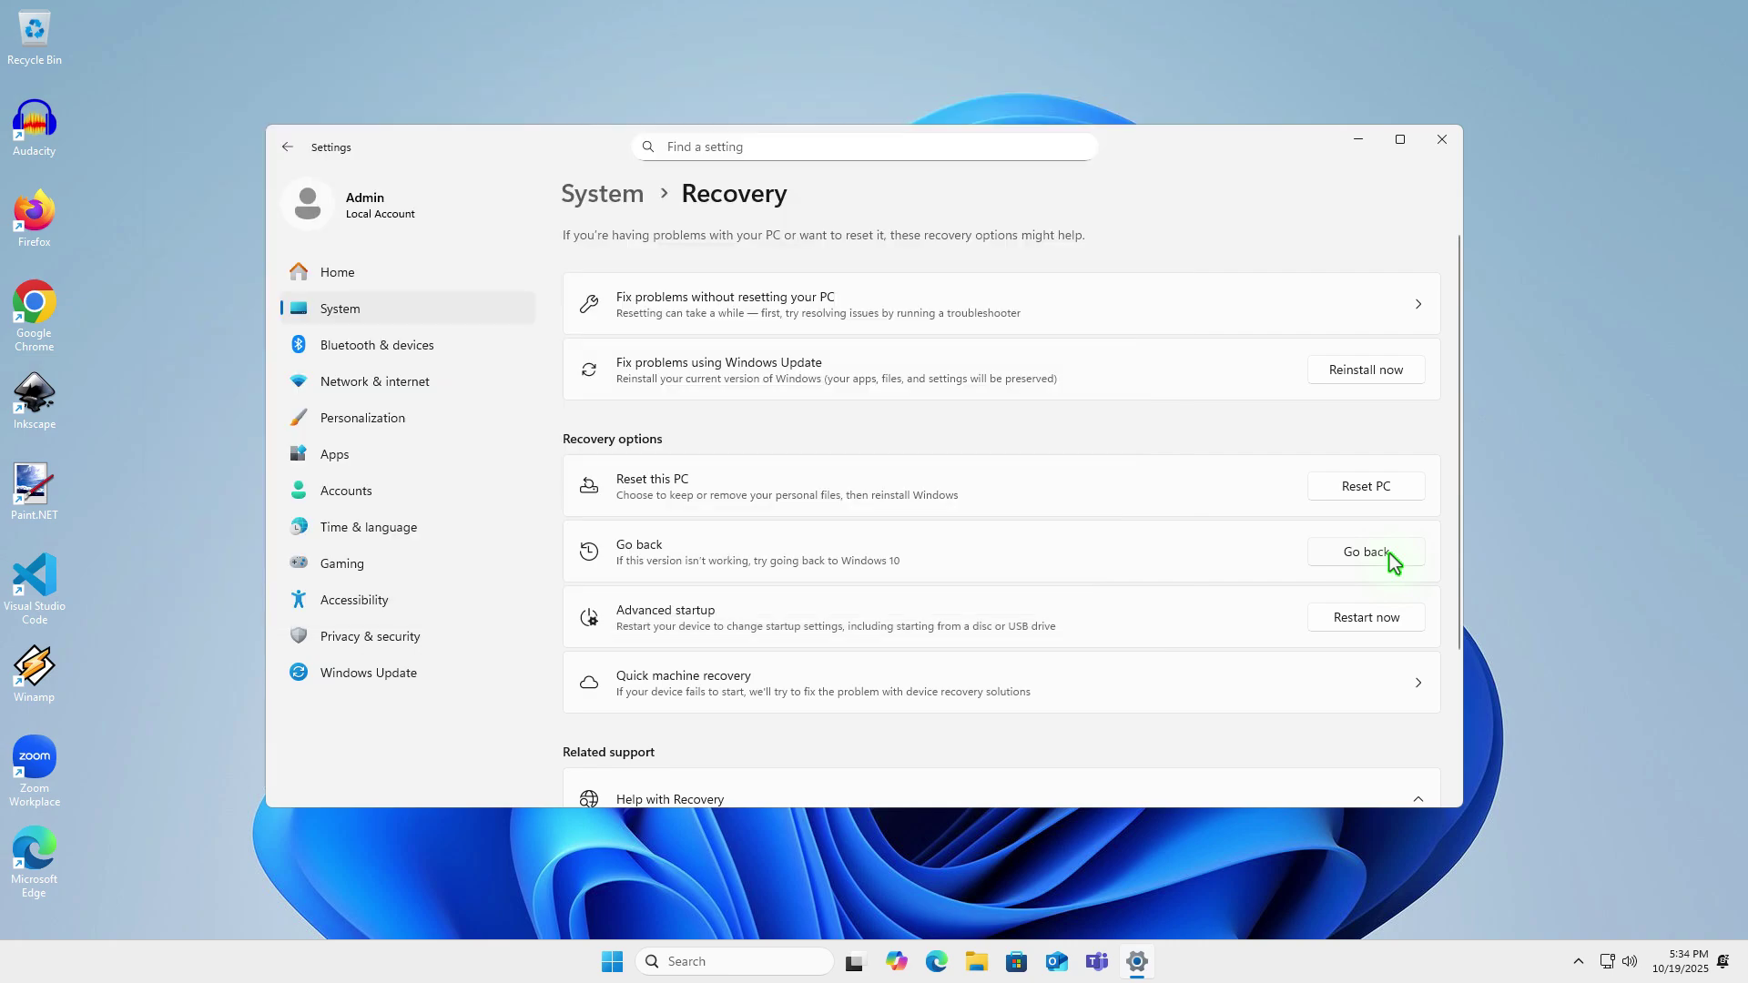
Go back to Windows 10, declining feedback and updates and acknowledging the rollback warnings
{"action": "left_click", "coordinate": [1365, 552]}
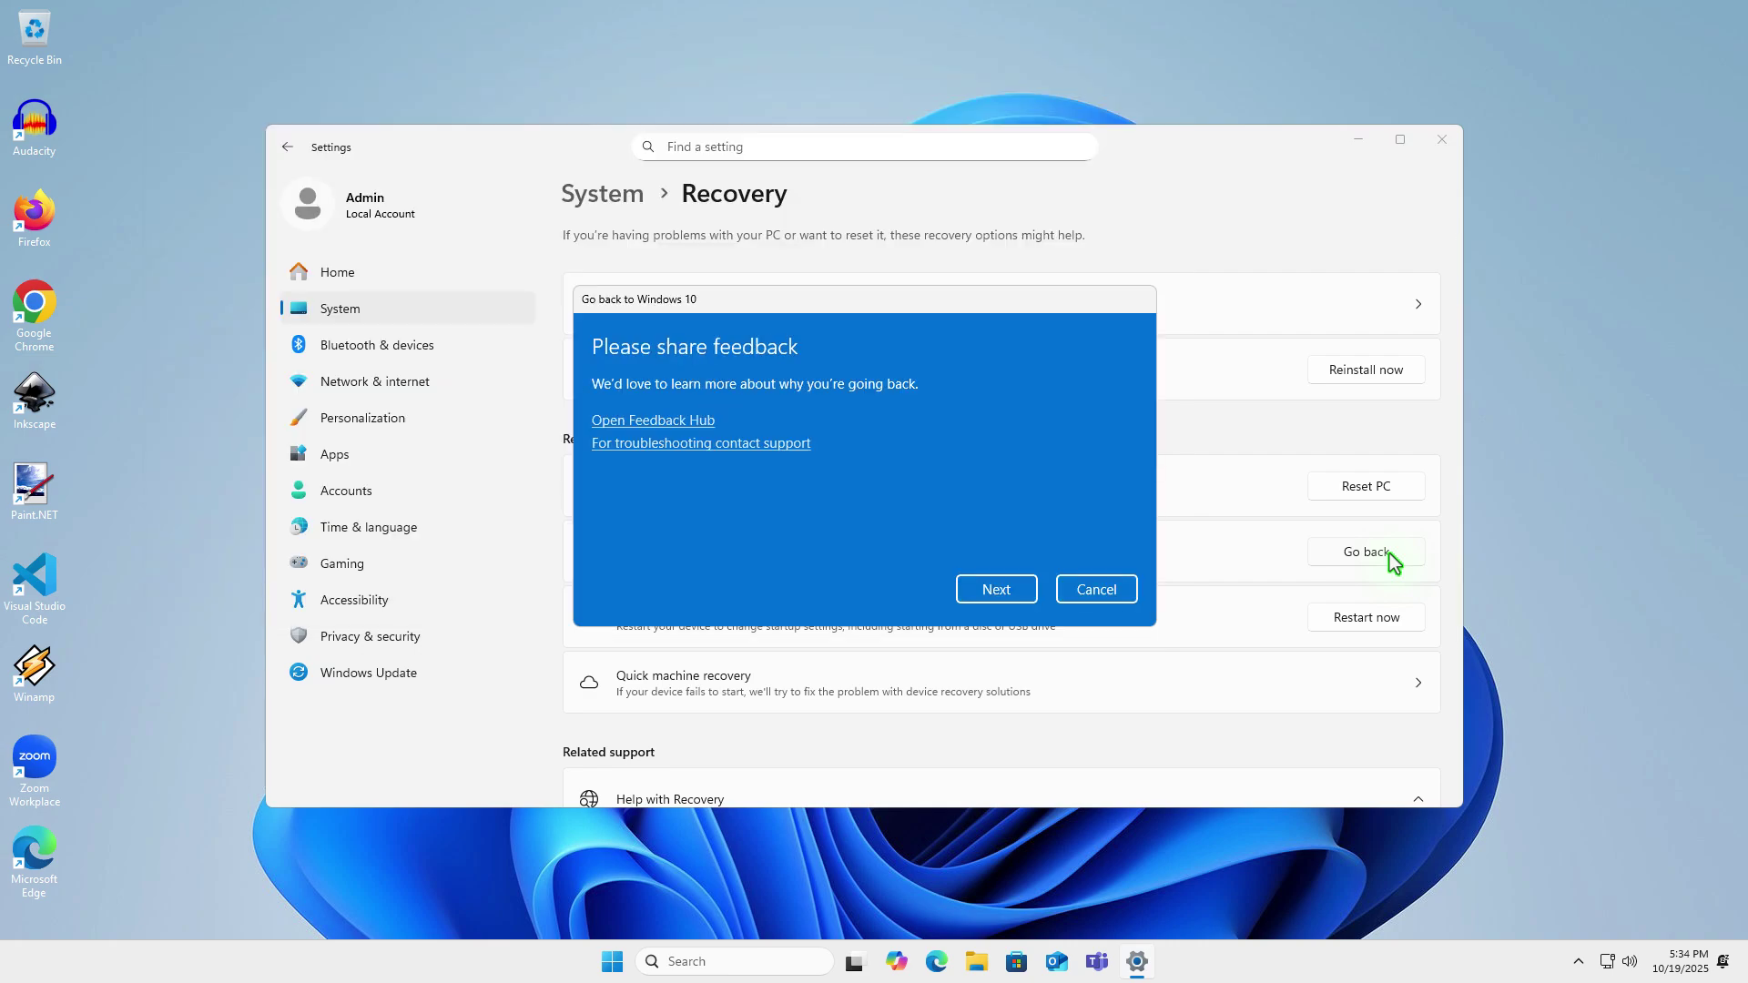
{"action": "left_click", "coordinate": [1031, 590]}
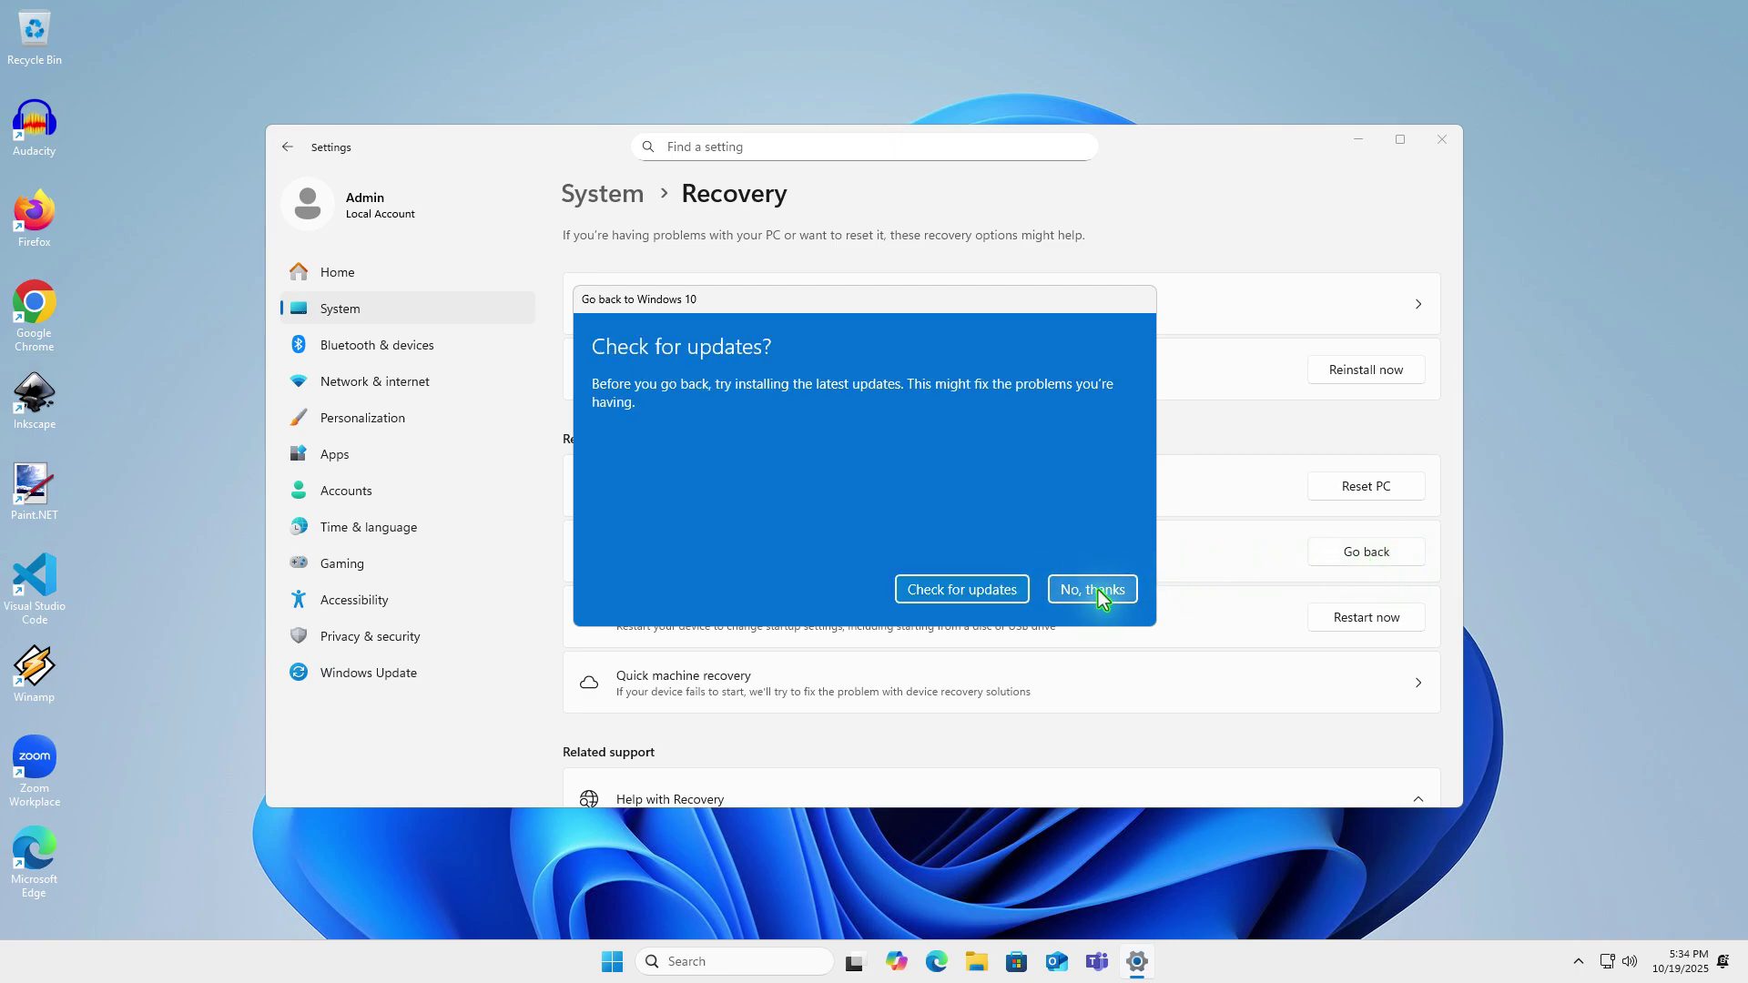
{"action": "left_click", "coordinate": [1129, 594]}
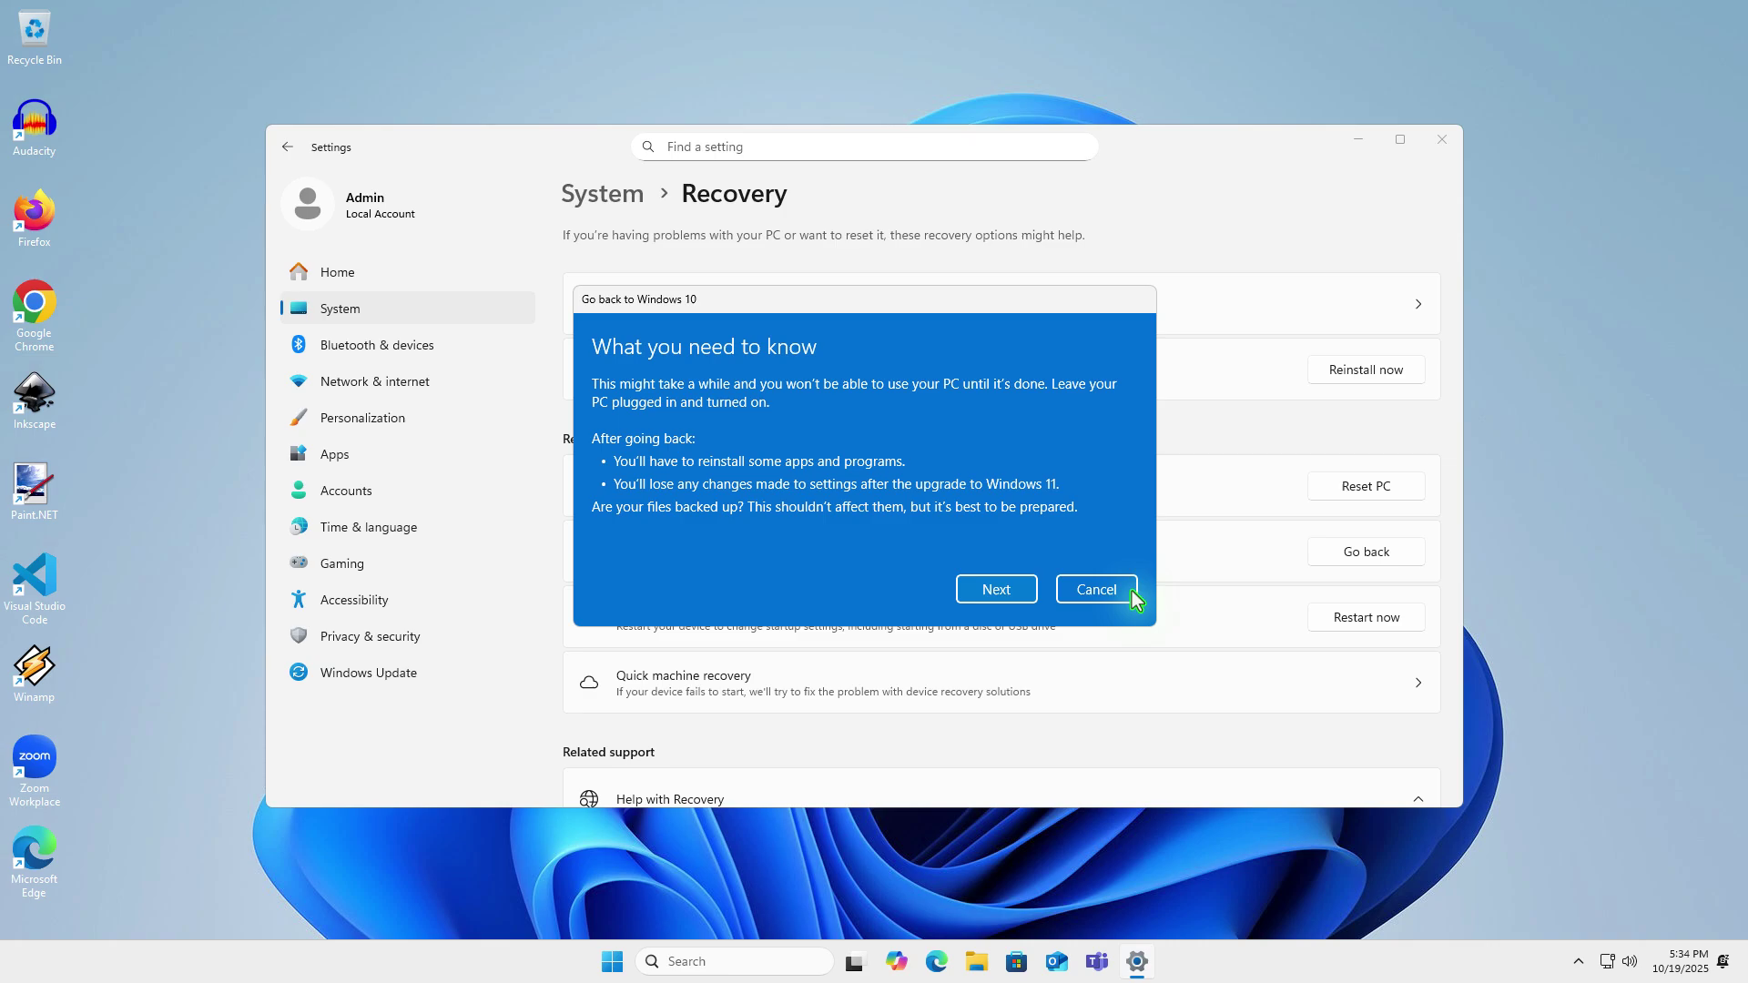
{"action": "left_click", "coordinate": [1031, 598]}
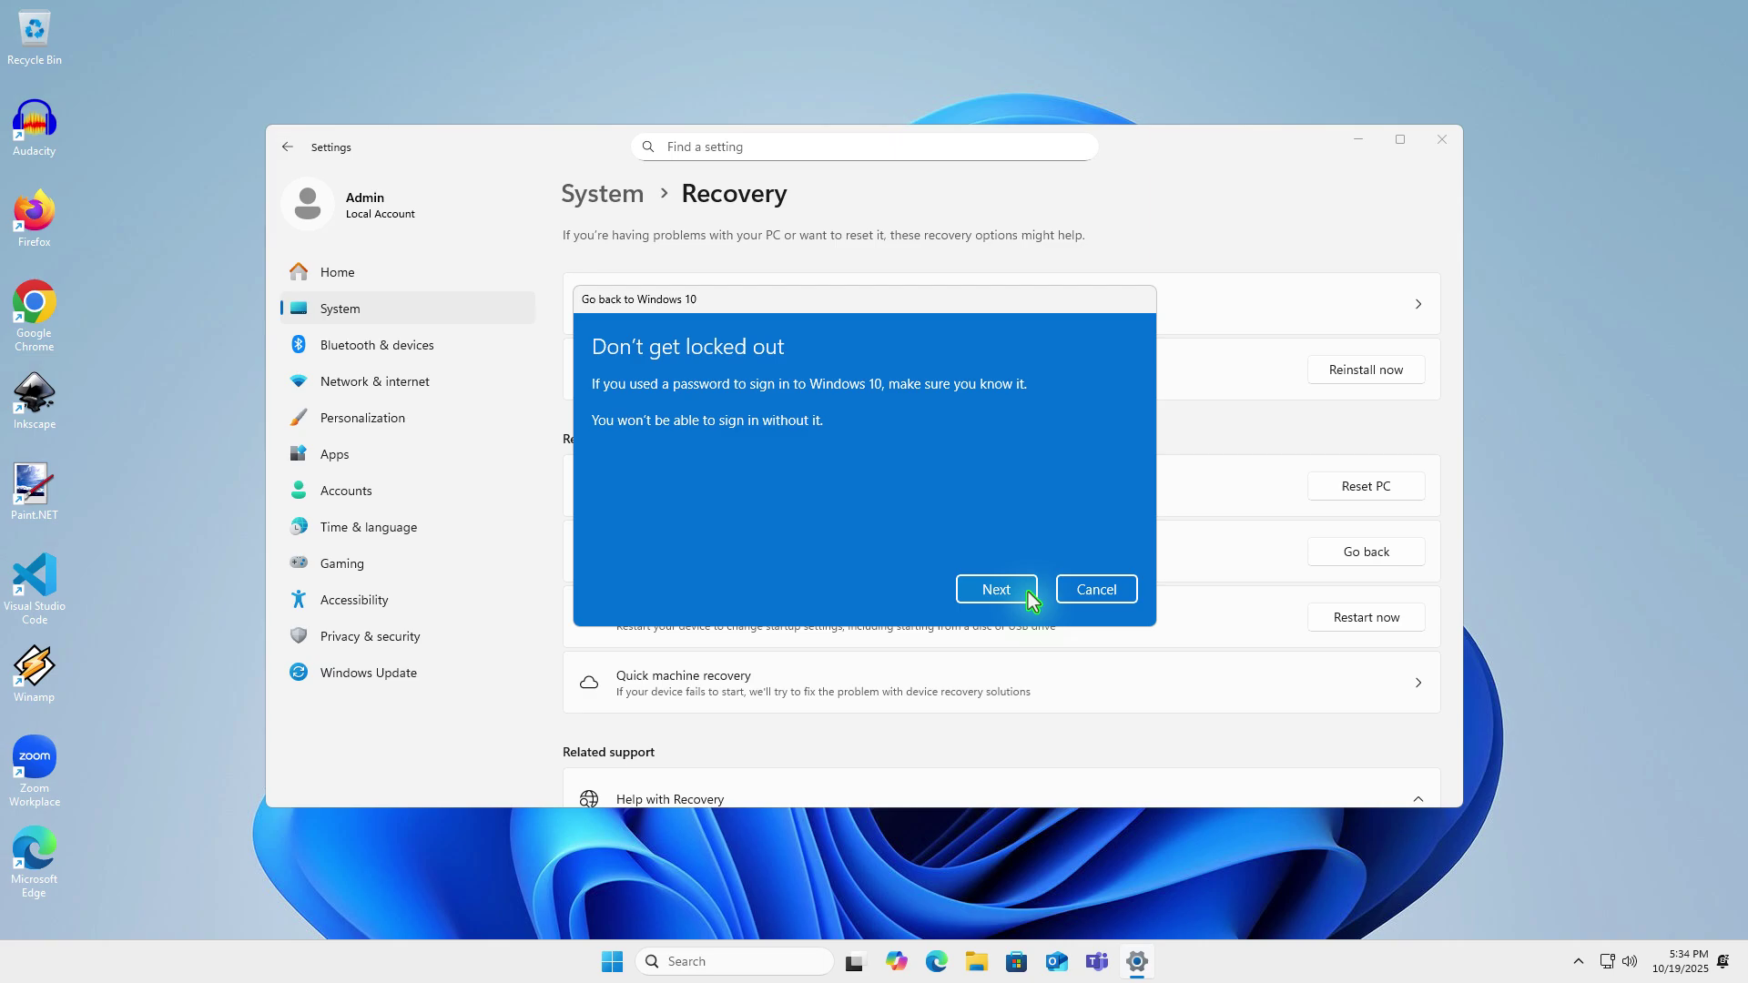
{"action": "left_click", "coordinate": [1029, 593]}
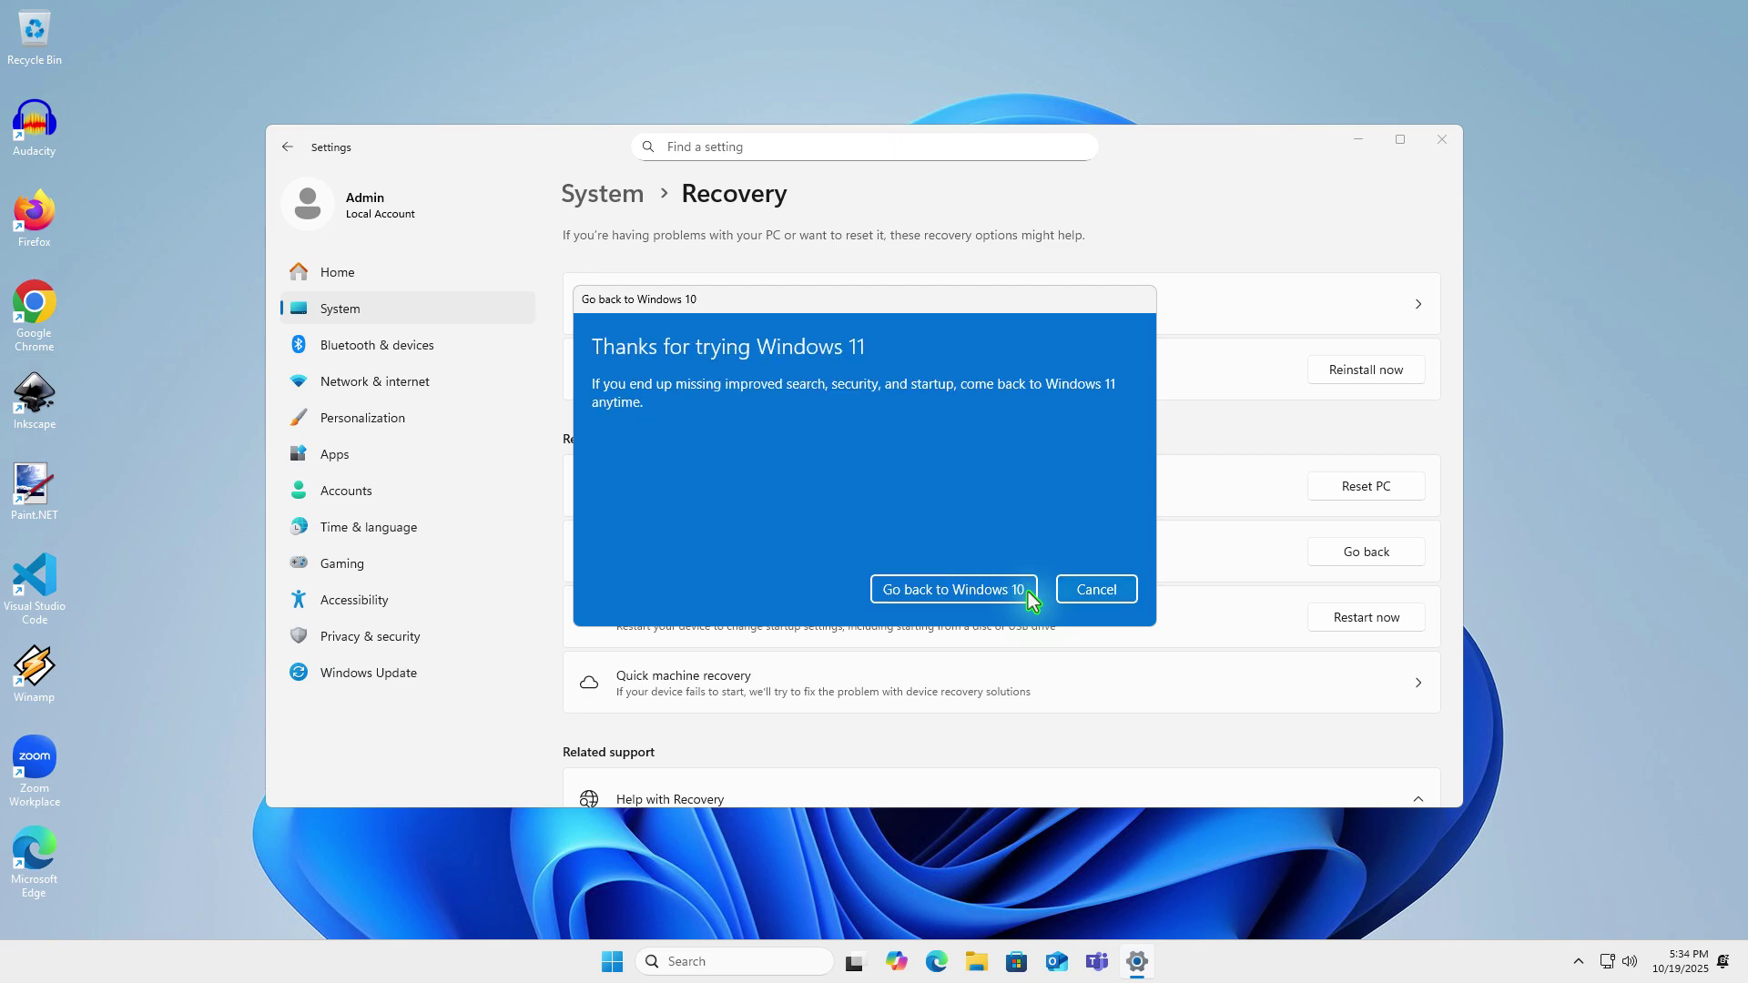
{"action": "left_click", "coordinate": [1029, 591]}
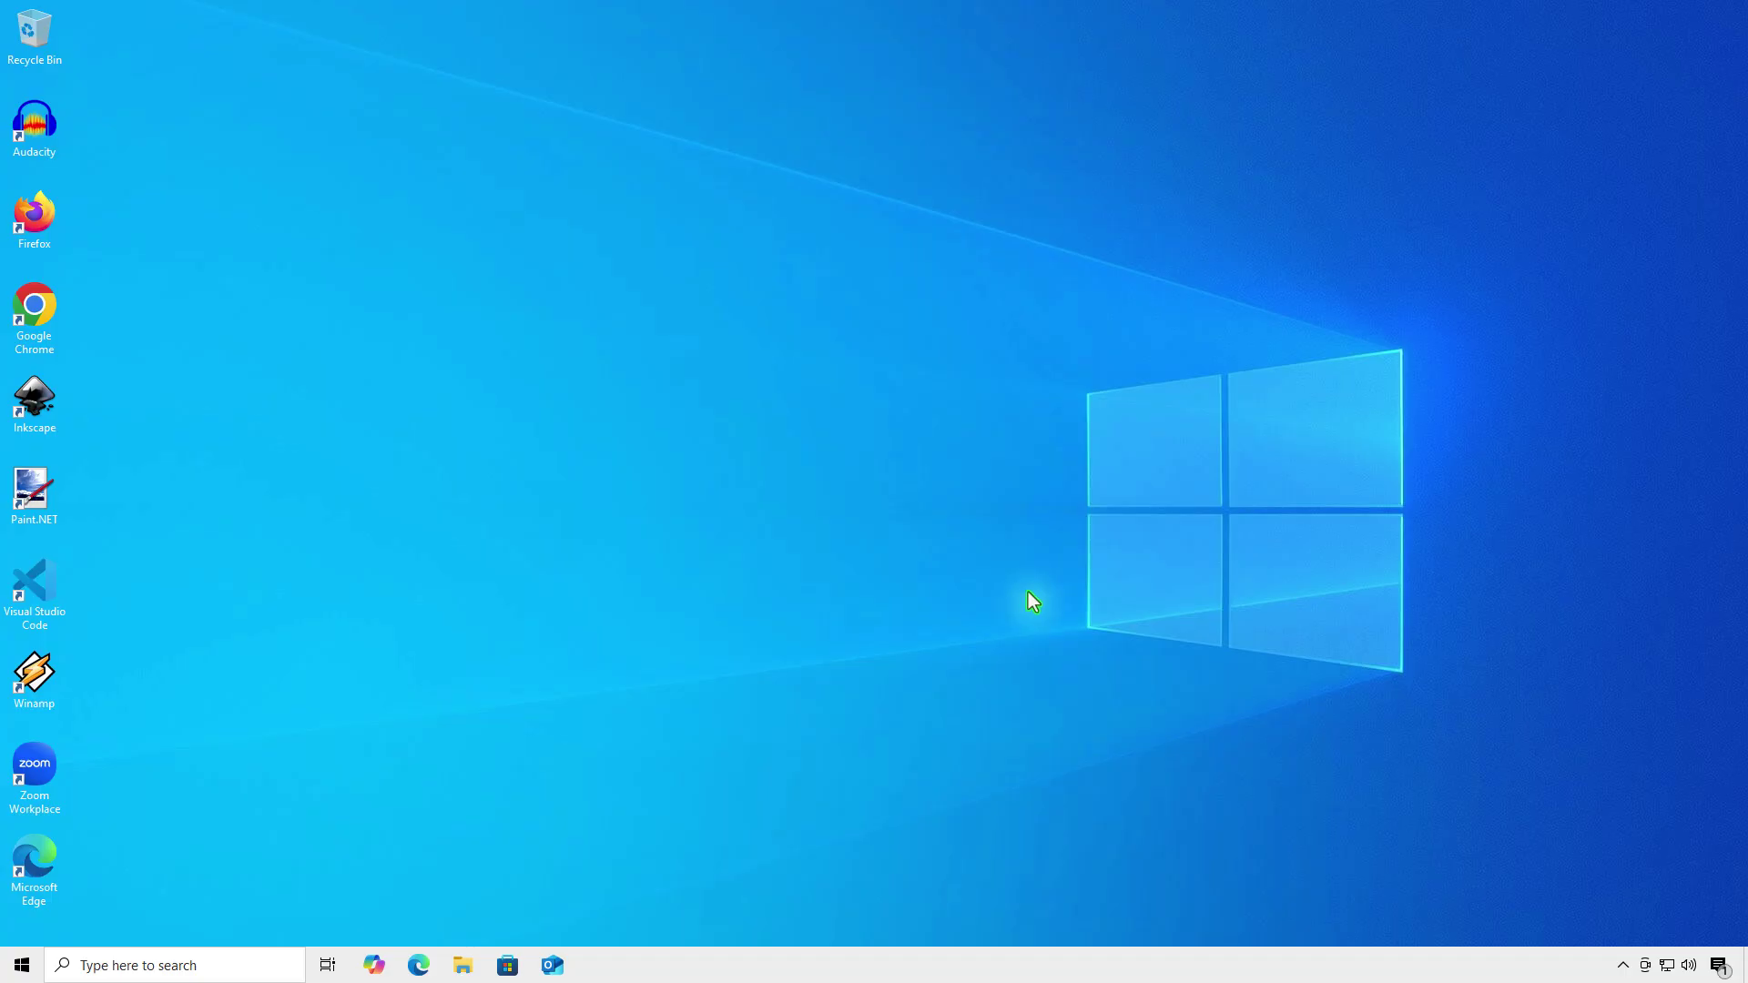
Open the About page and scroll to Windows specifications showing Windows 10 Pro 22H2
{"action": "right_click", "coordinate": [22, 965]}
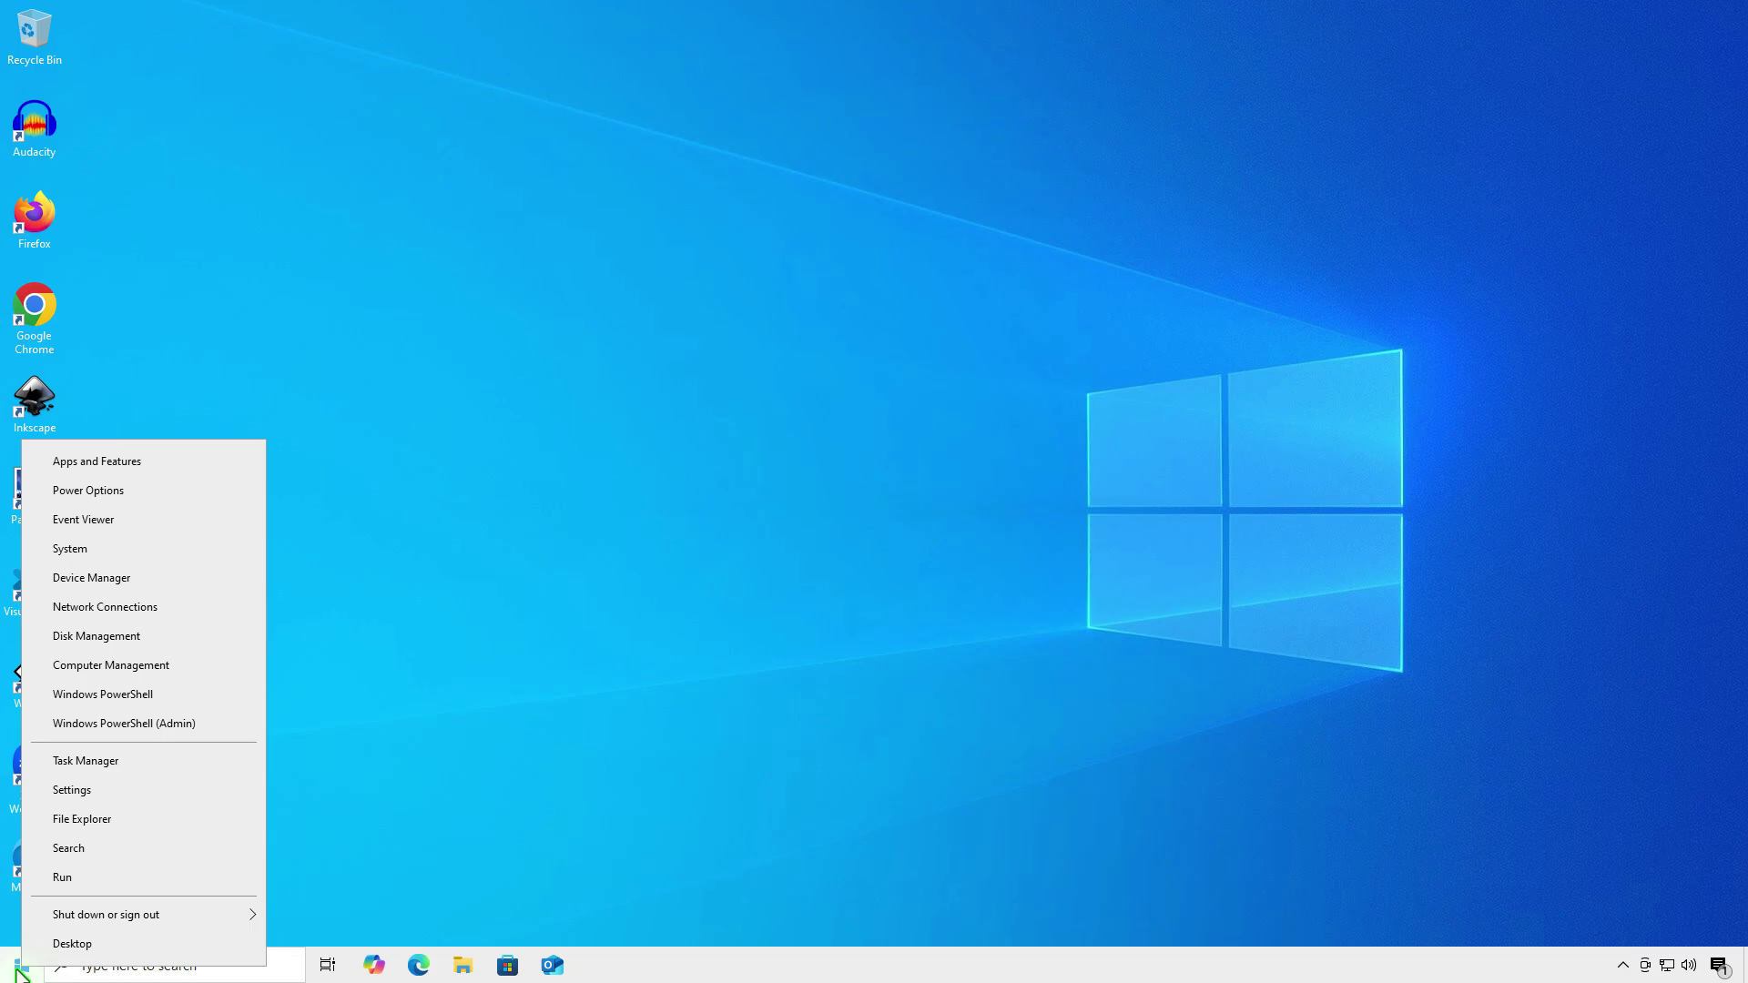
{"action": "left_click", "coordinate": [119, 550]}
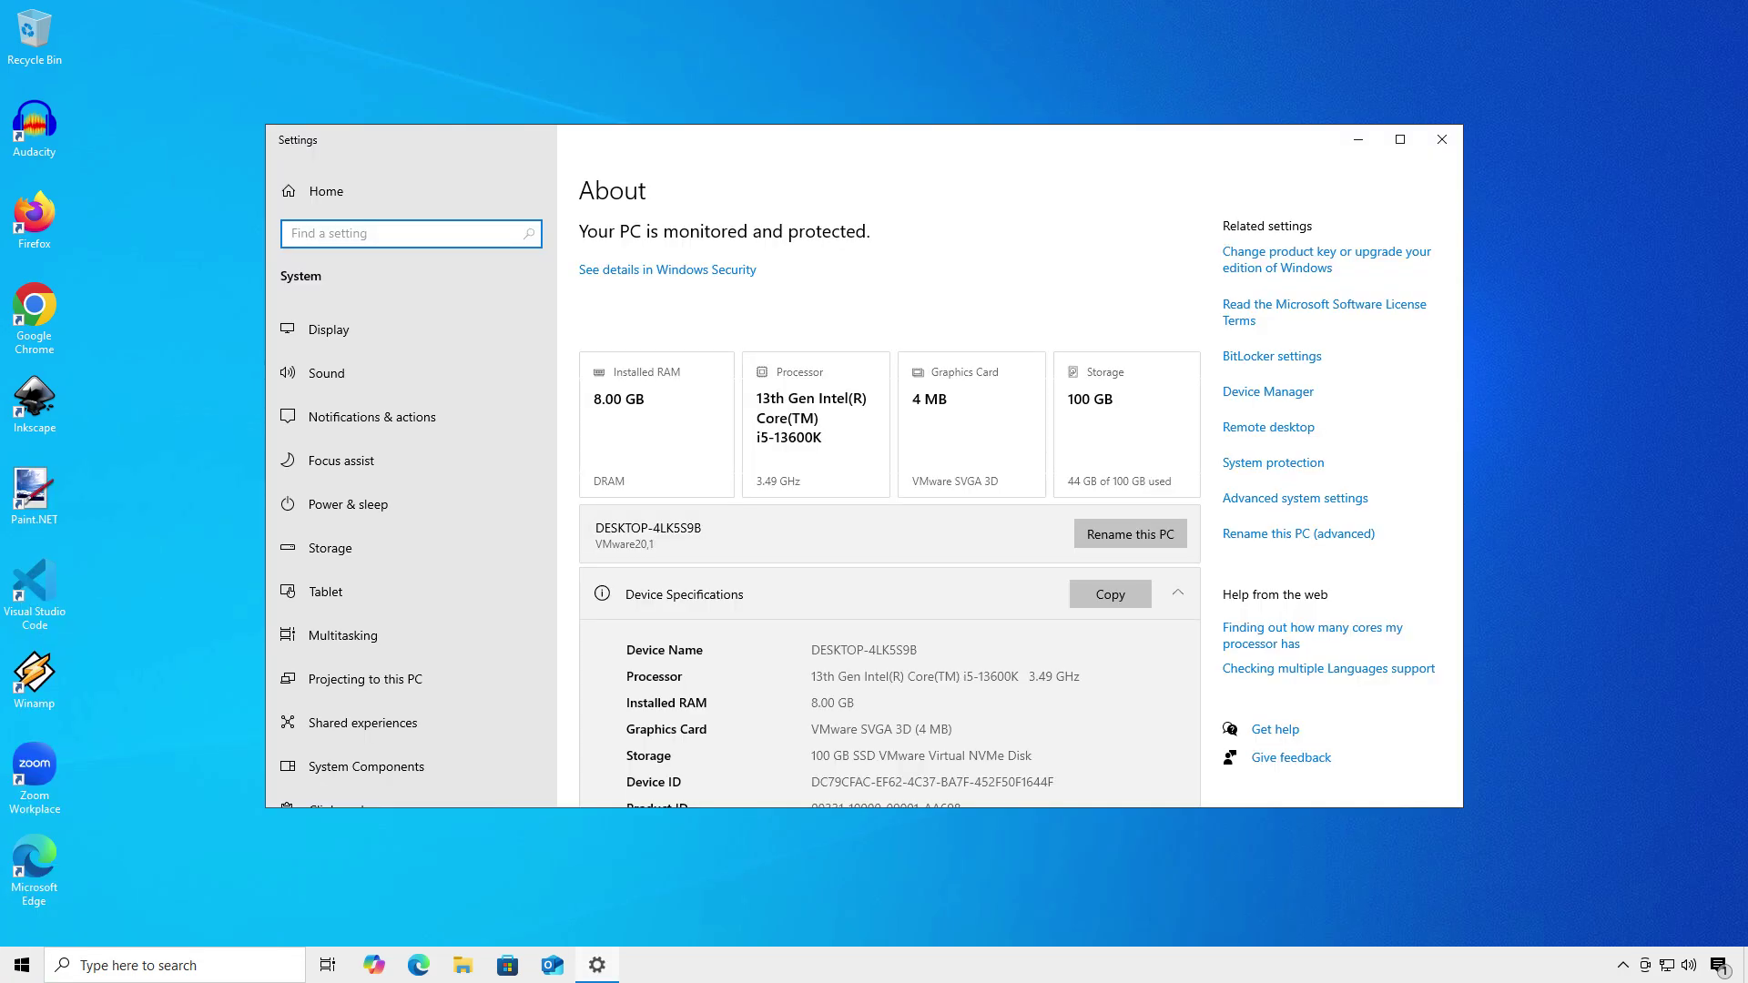
{"action": "scroll", "coordinate": [889, 510], "scroll_direction": "down", "scroll_amount": 5}
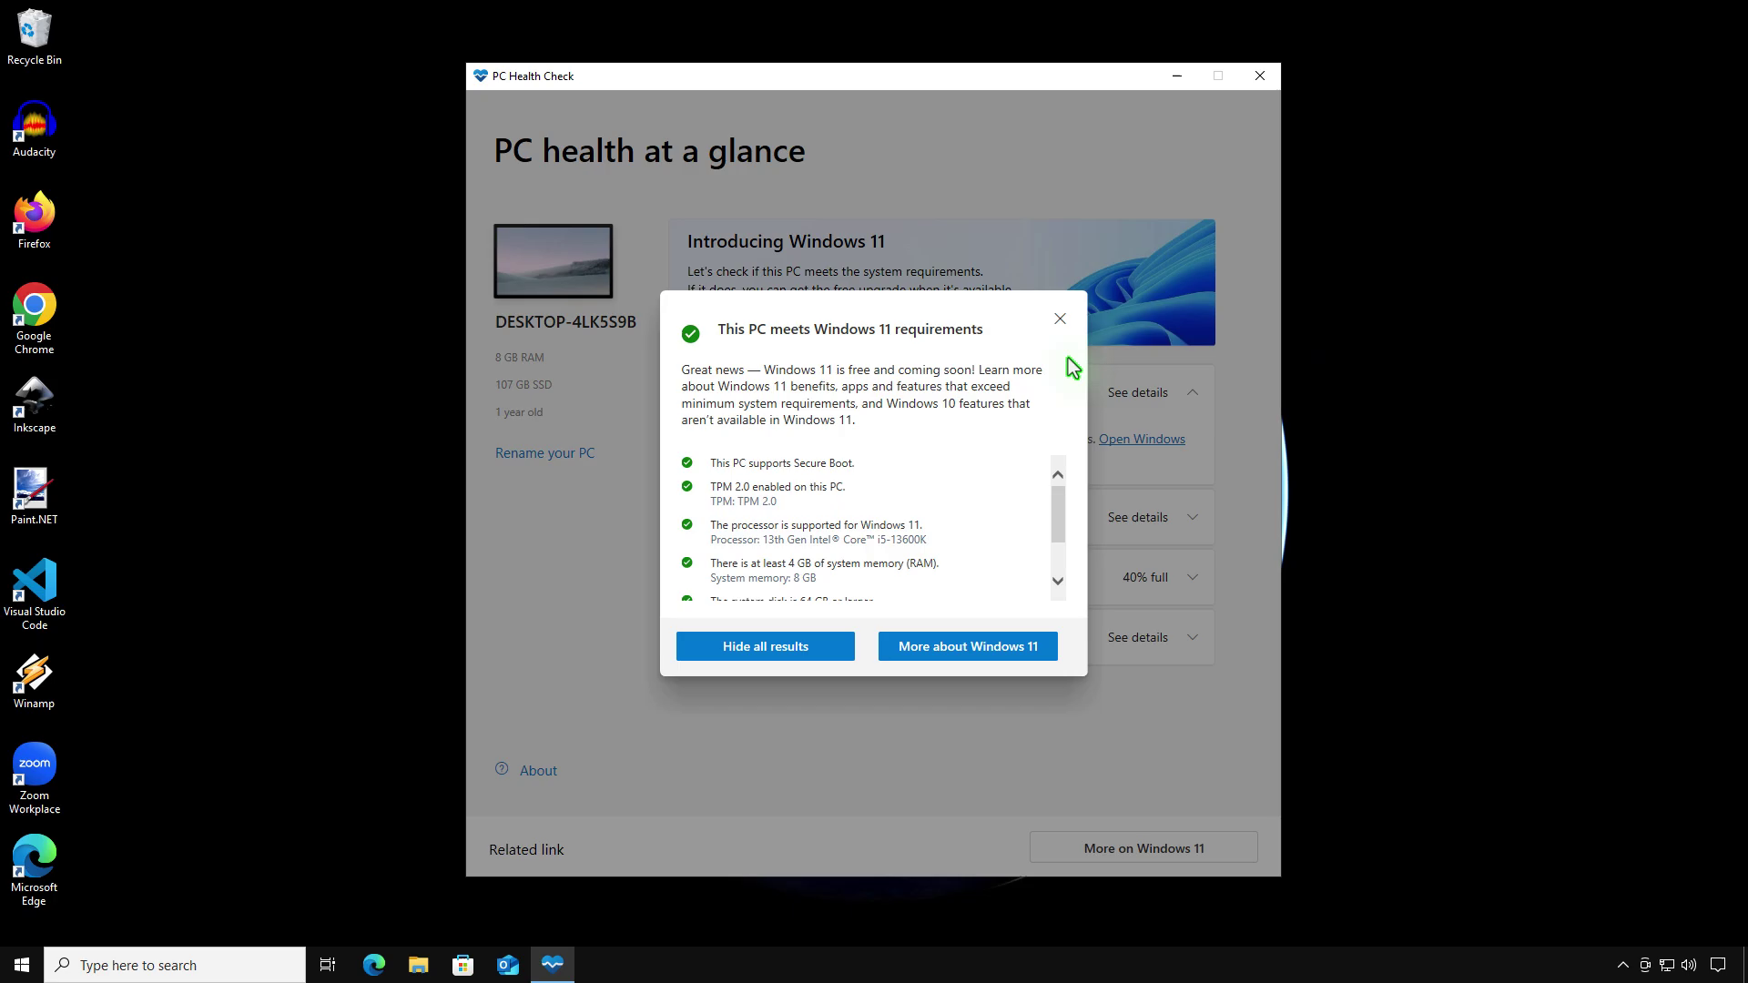
Dismiss the Windows 11 requirements results and close PC Health Check
{"action": "left_click", "coordinate": [1060, 318]}
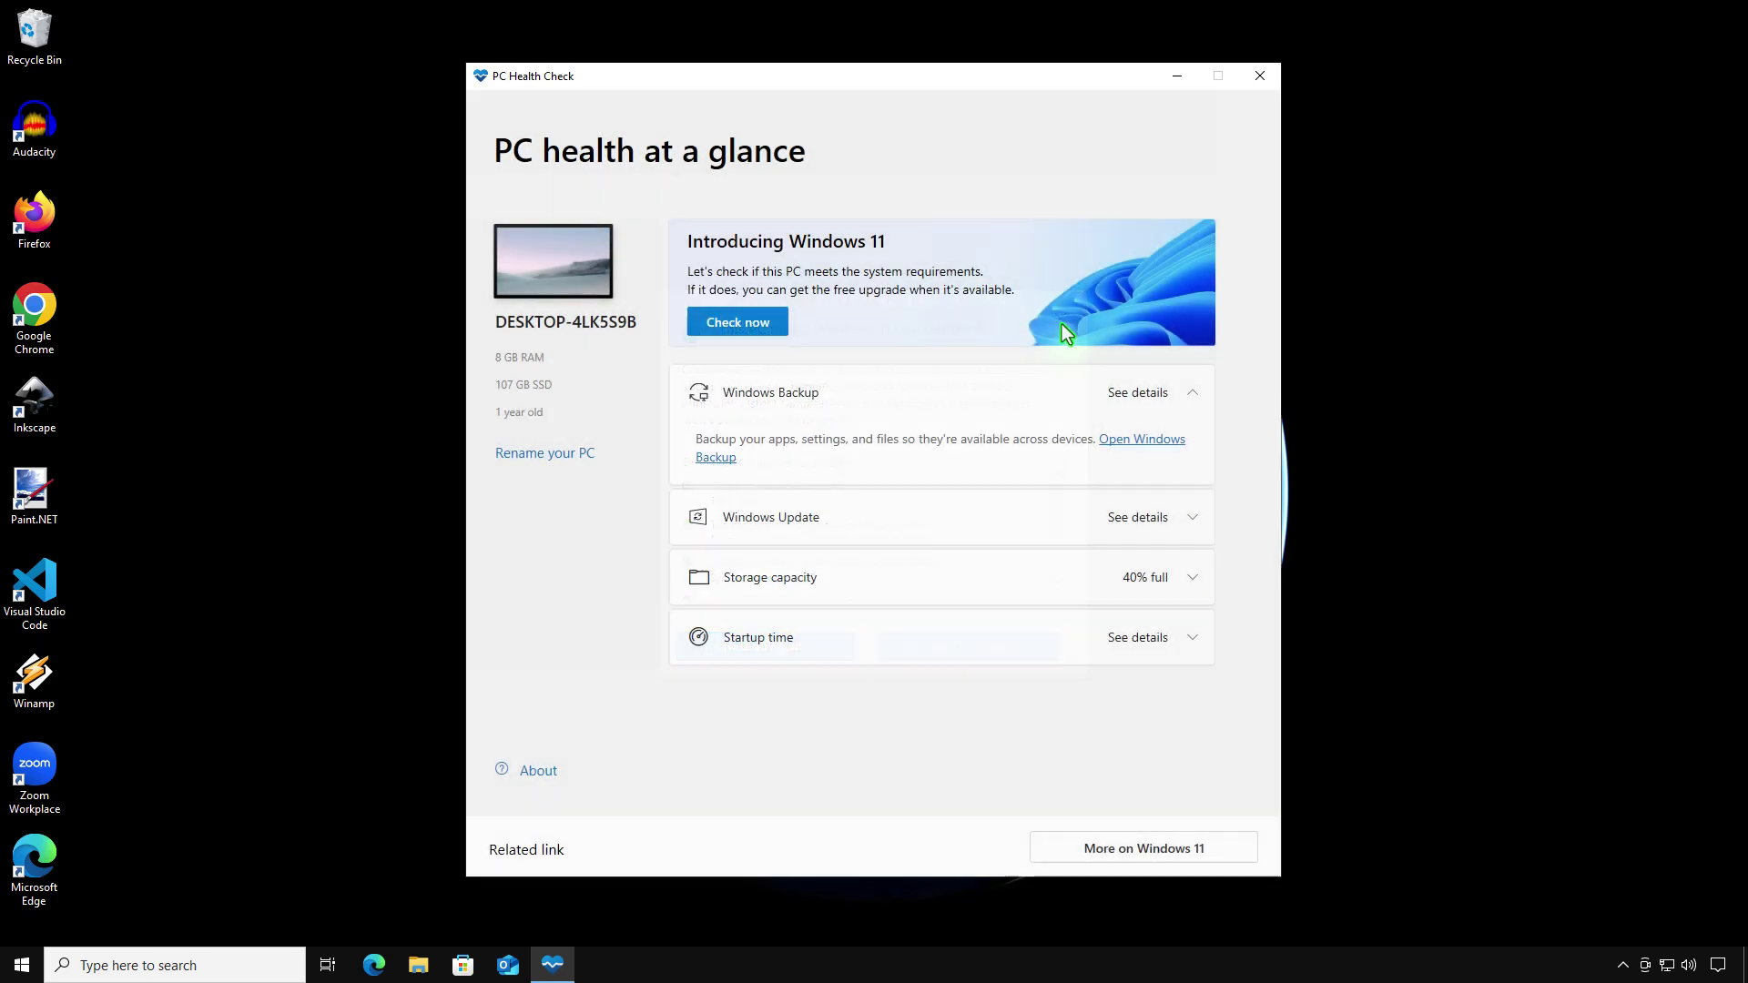
{"action": "left_click", "coordinate": [1252, 77]}
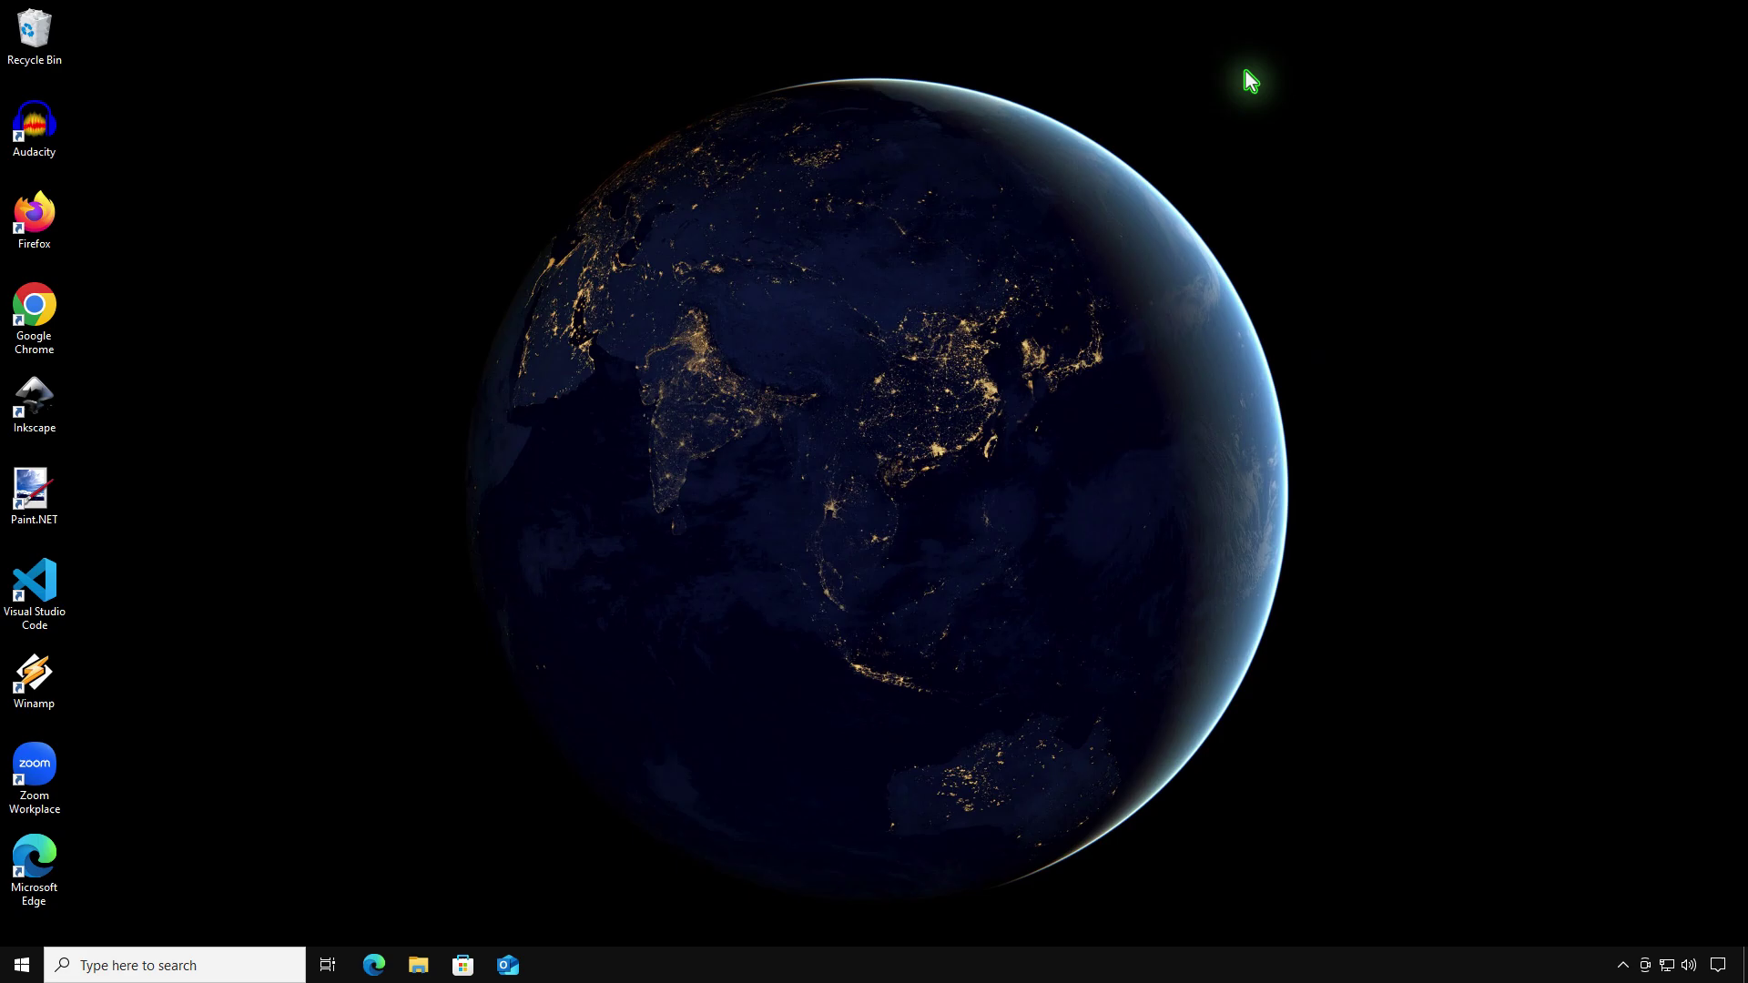
In Edge, download Windows11InstallationAssistant.exe from the aka.ms/downloadwindows11 page
{"action": "left_click", "coordinate": [374, 964]}
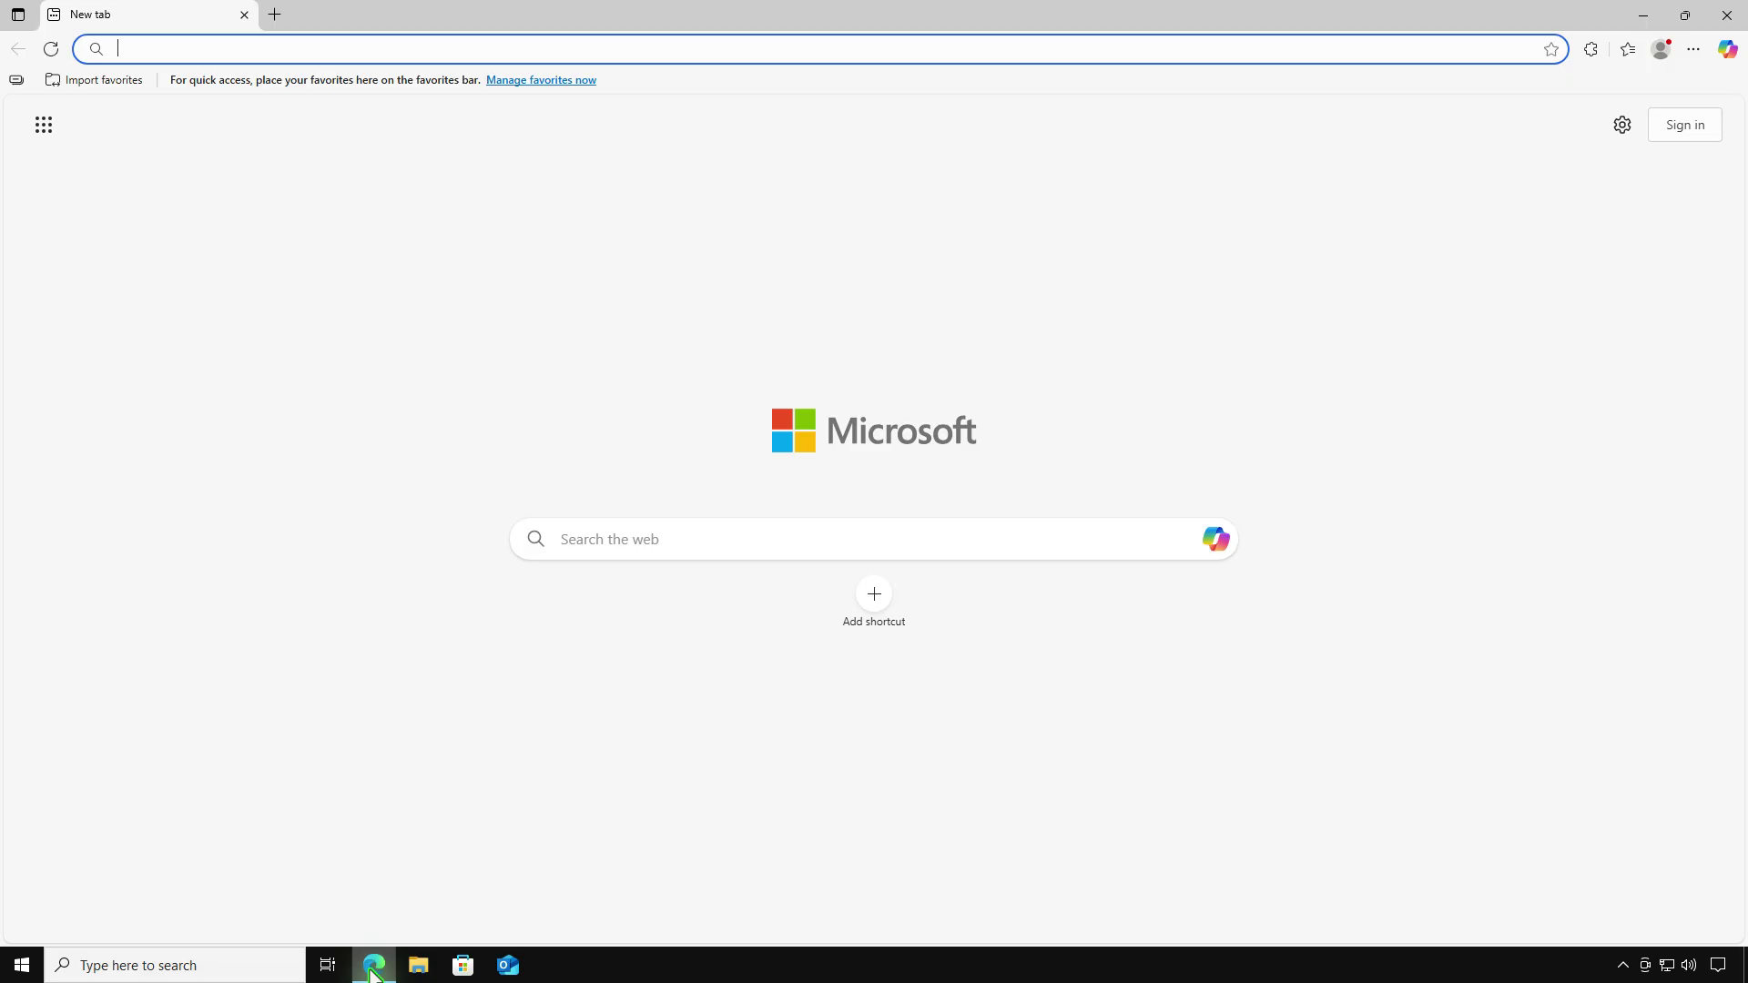
{"action": "type", "text": "https://aka.ms/downloadwindows11"}
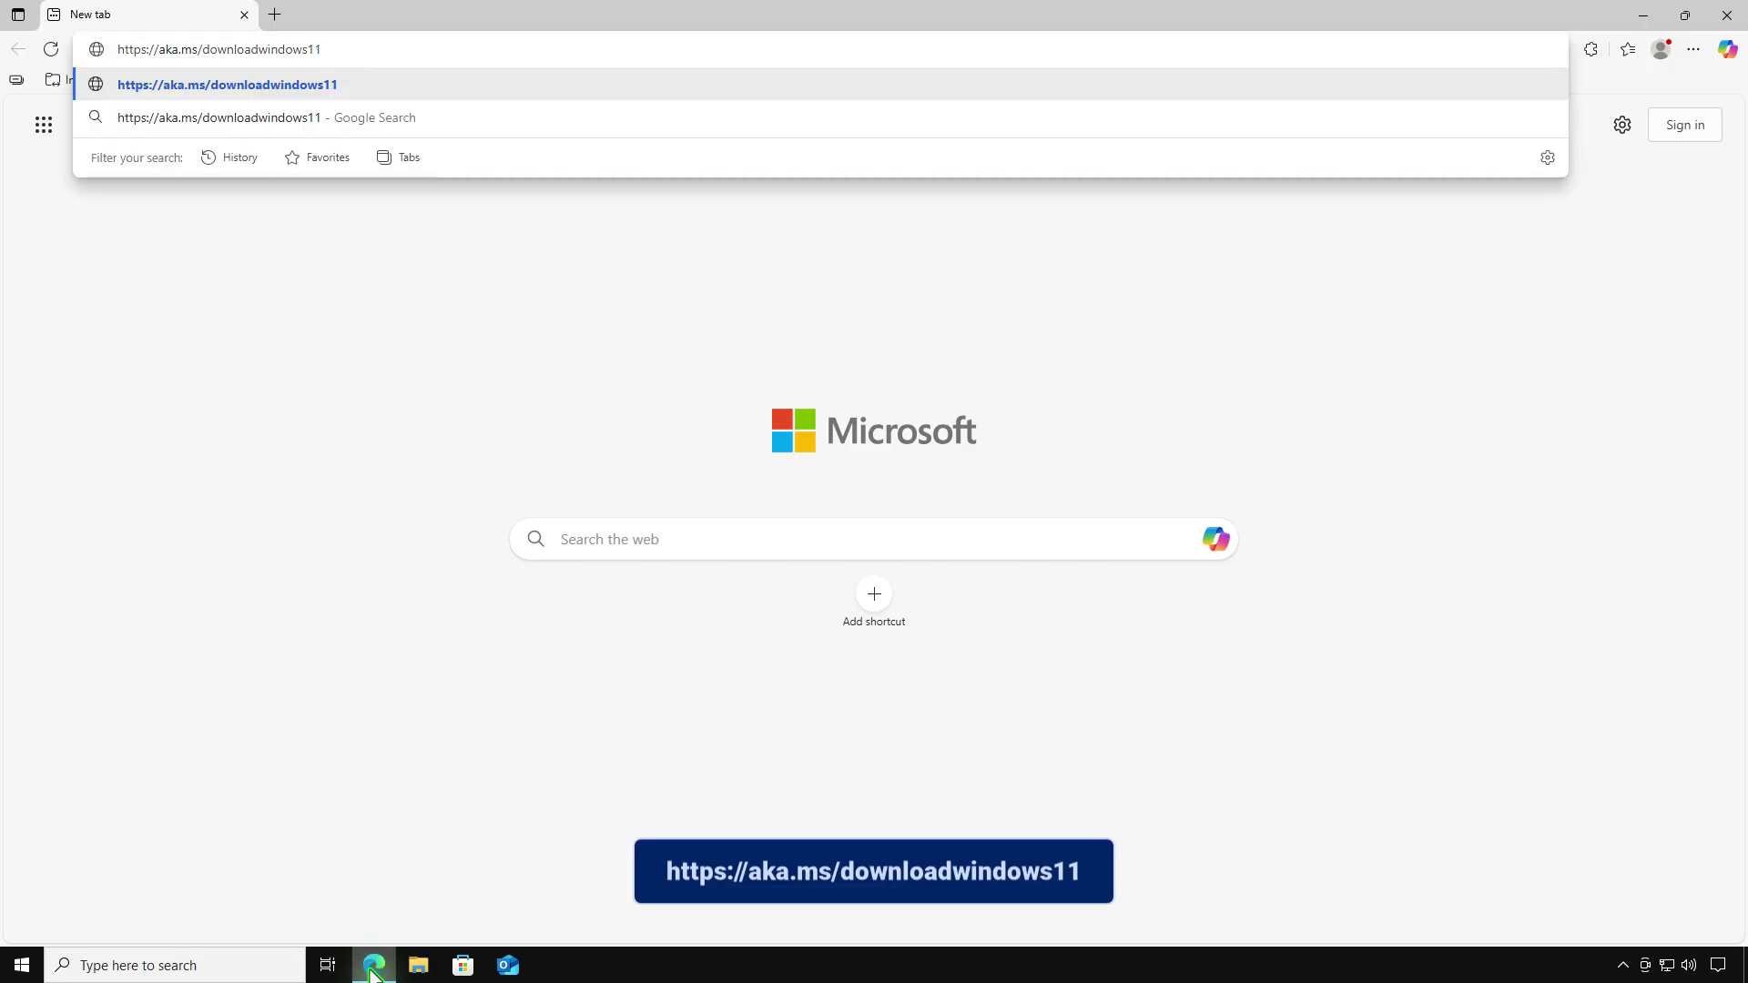
{"action": "key", "text": "Return"}
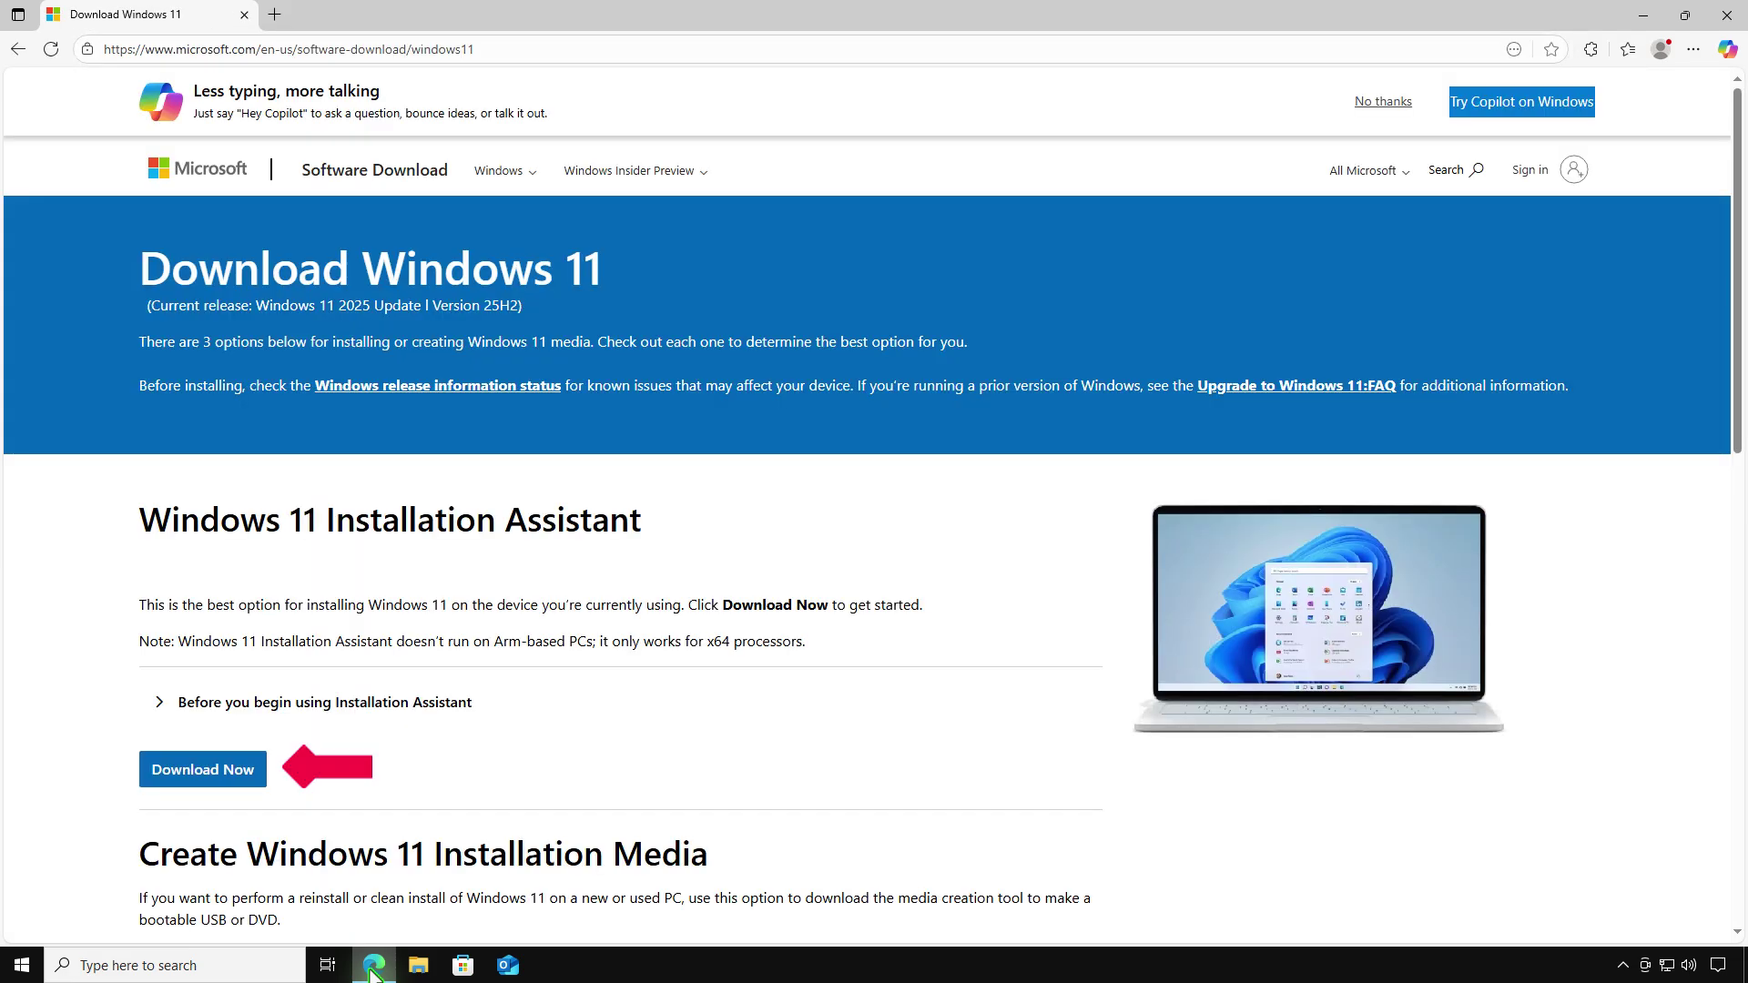
{"action": "left_click", "coordinate": [251, 777]}
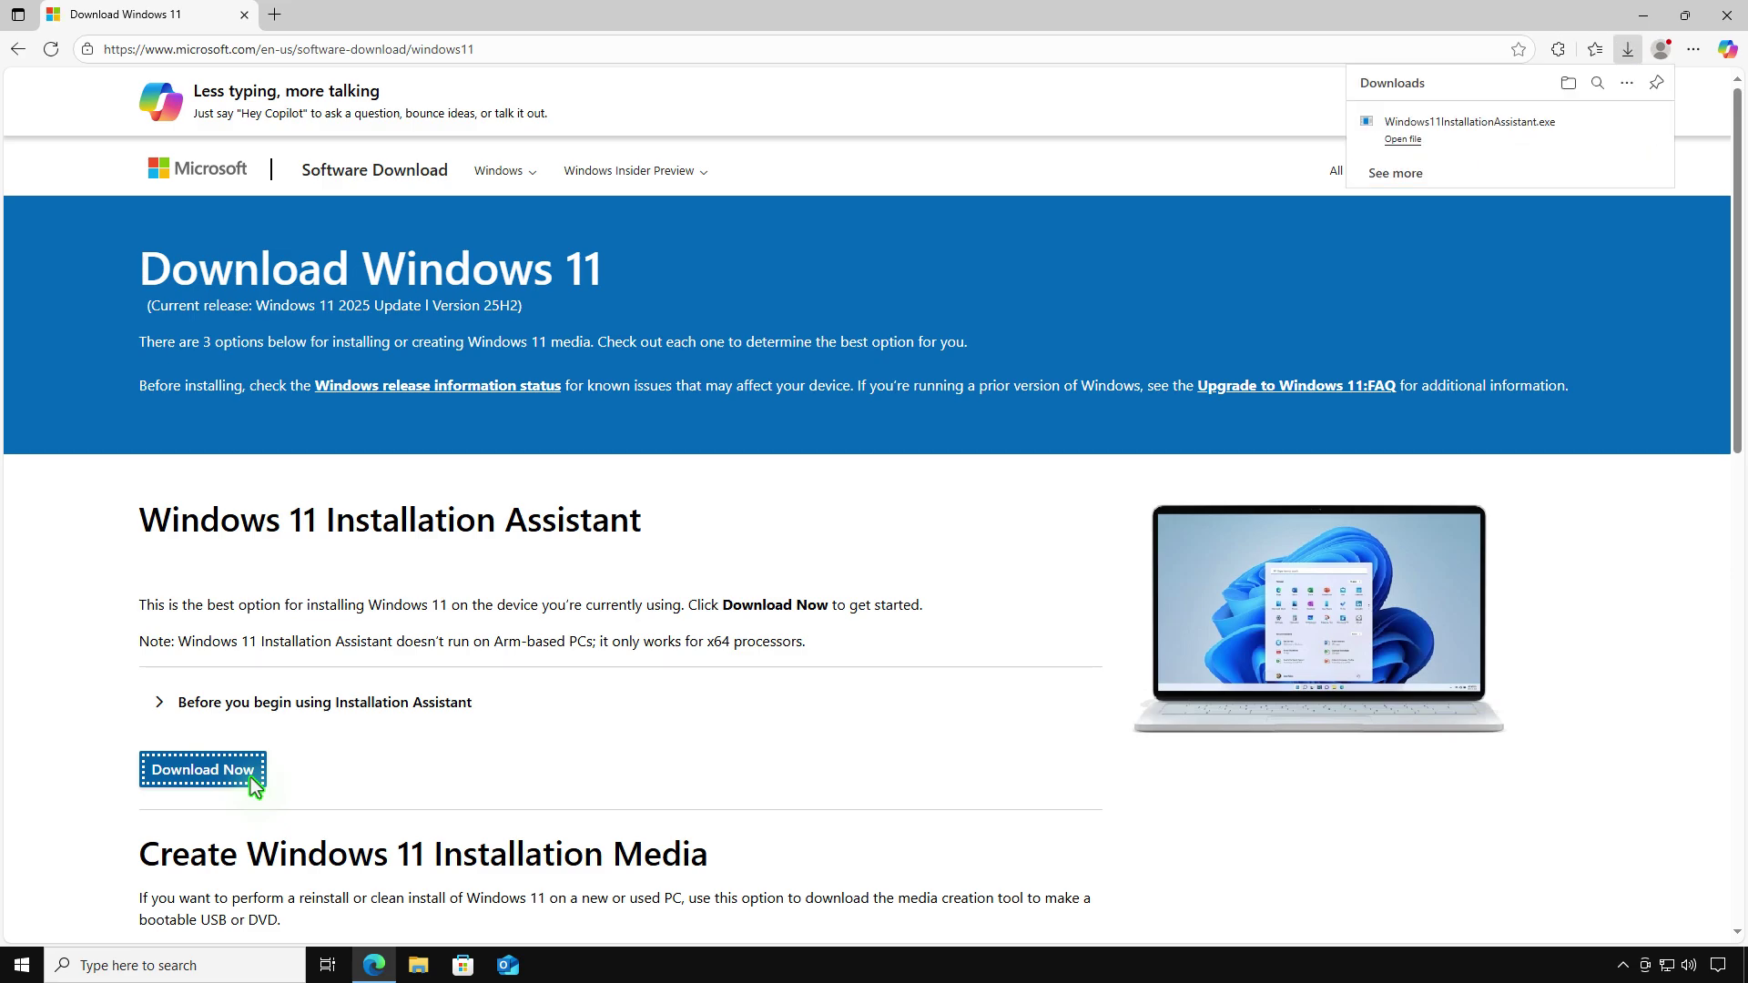
Run the downloaded Installation Assistant, accept its licence to install Windows 11, and restart the PC
{"action": "left_click", "coordinate": [1489, 125]}
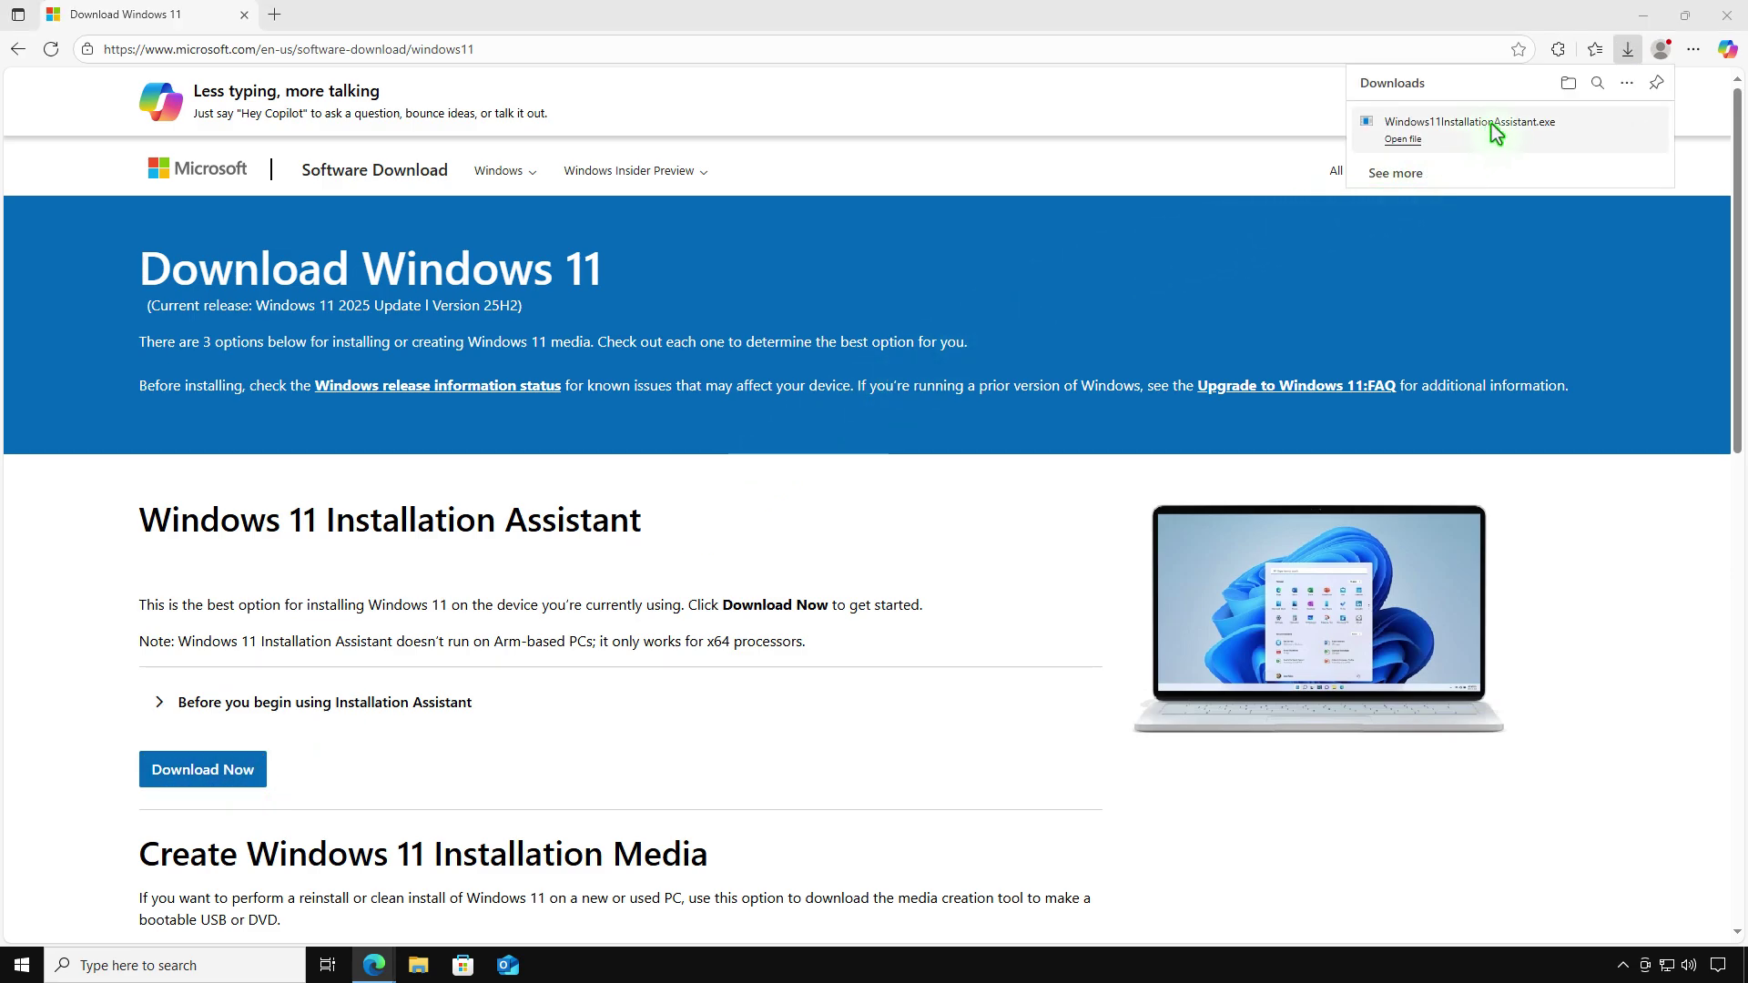
{"action": "left_click", "coordinate": [1642, 18]}
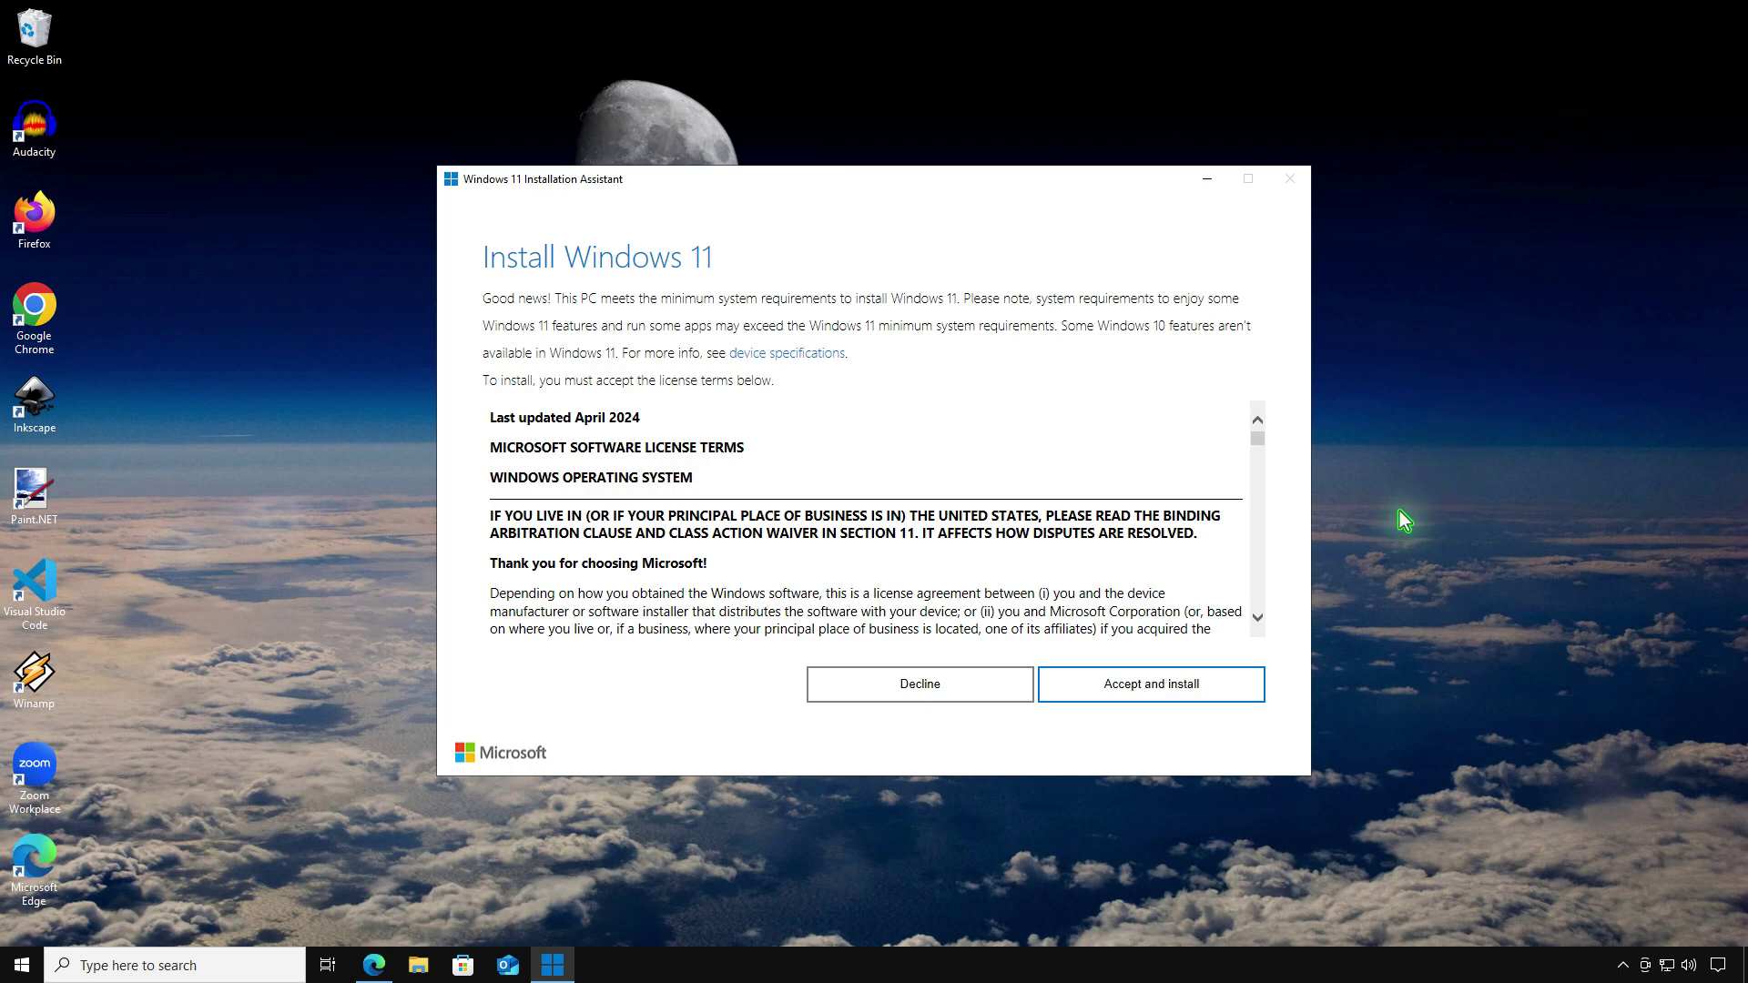
{"action": "left_click", "coordinate": [1225, 689]}
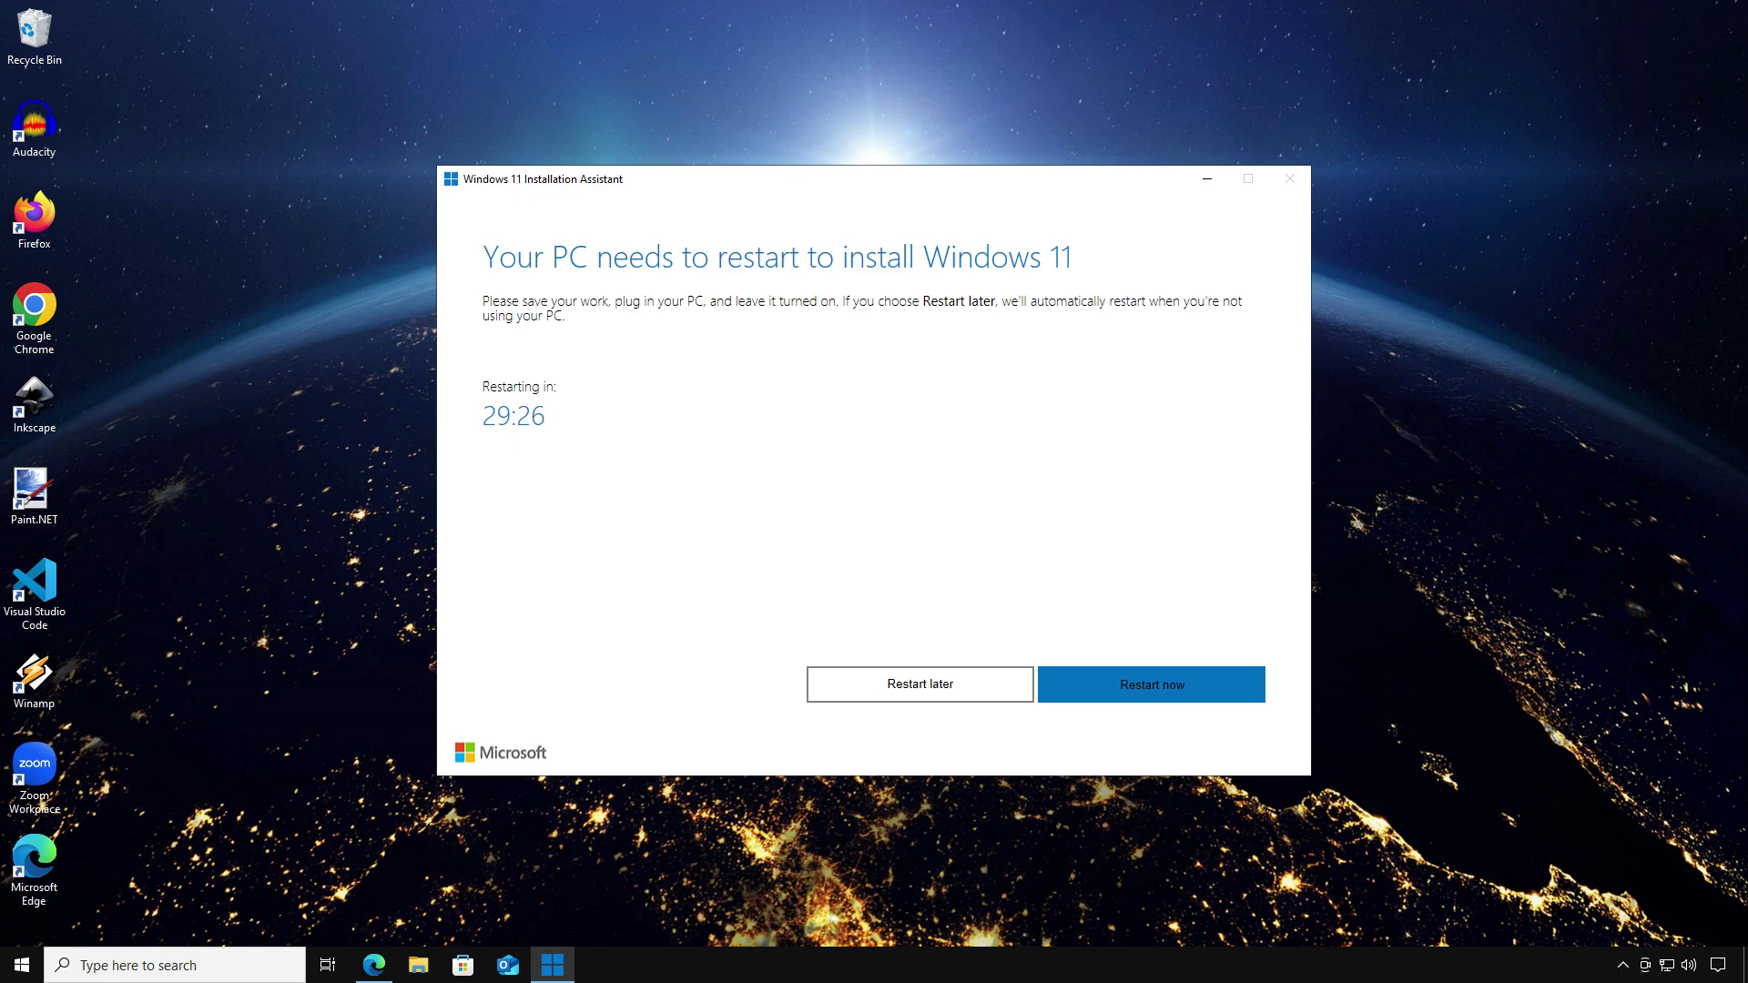
{"action": "left_click", "coordinate": [1142, 684]}
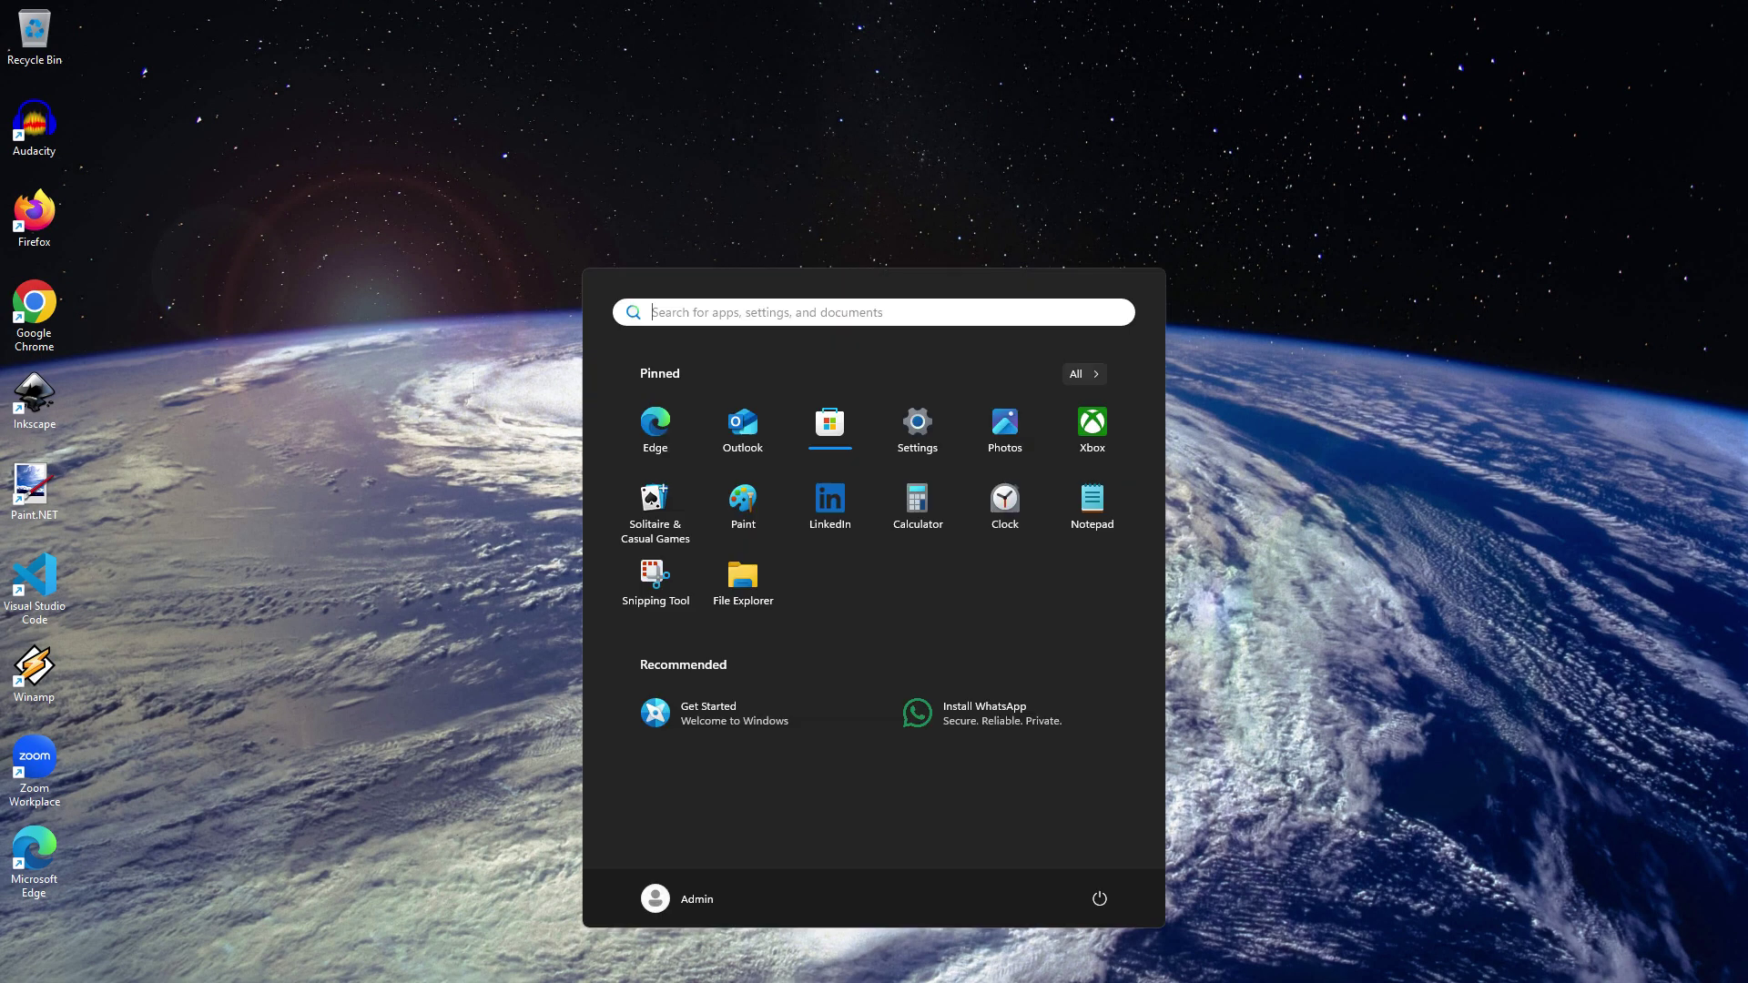
Check on the About page that the PC runs Windows 11 Pro 25H2
{"action": "left_click", "coordinate": [1437, 569]}
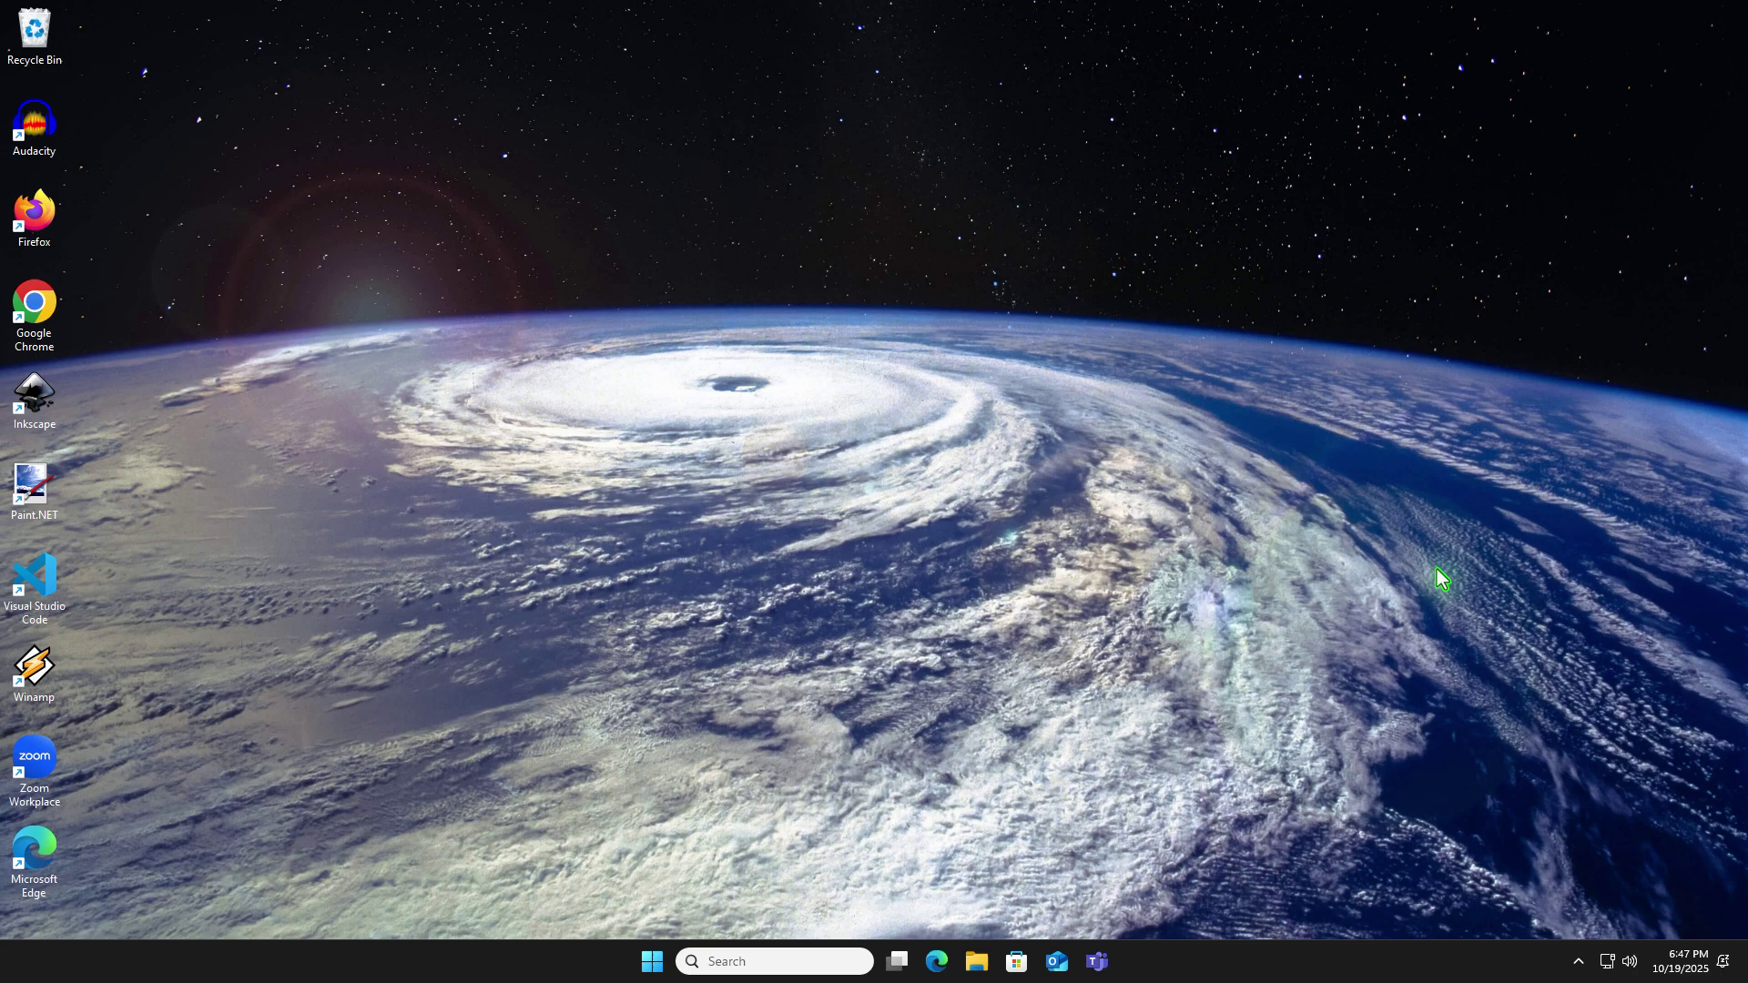
{"action": "right_click", "coordinate": [653, 963]}
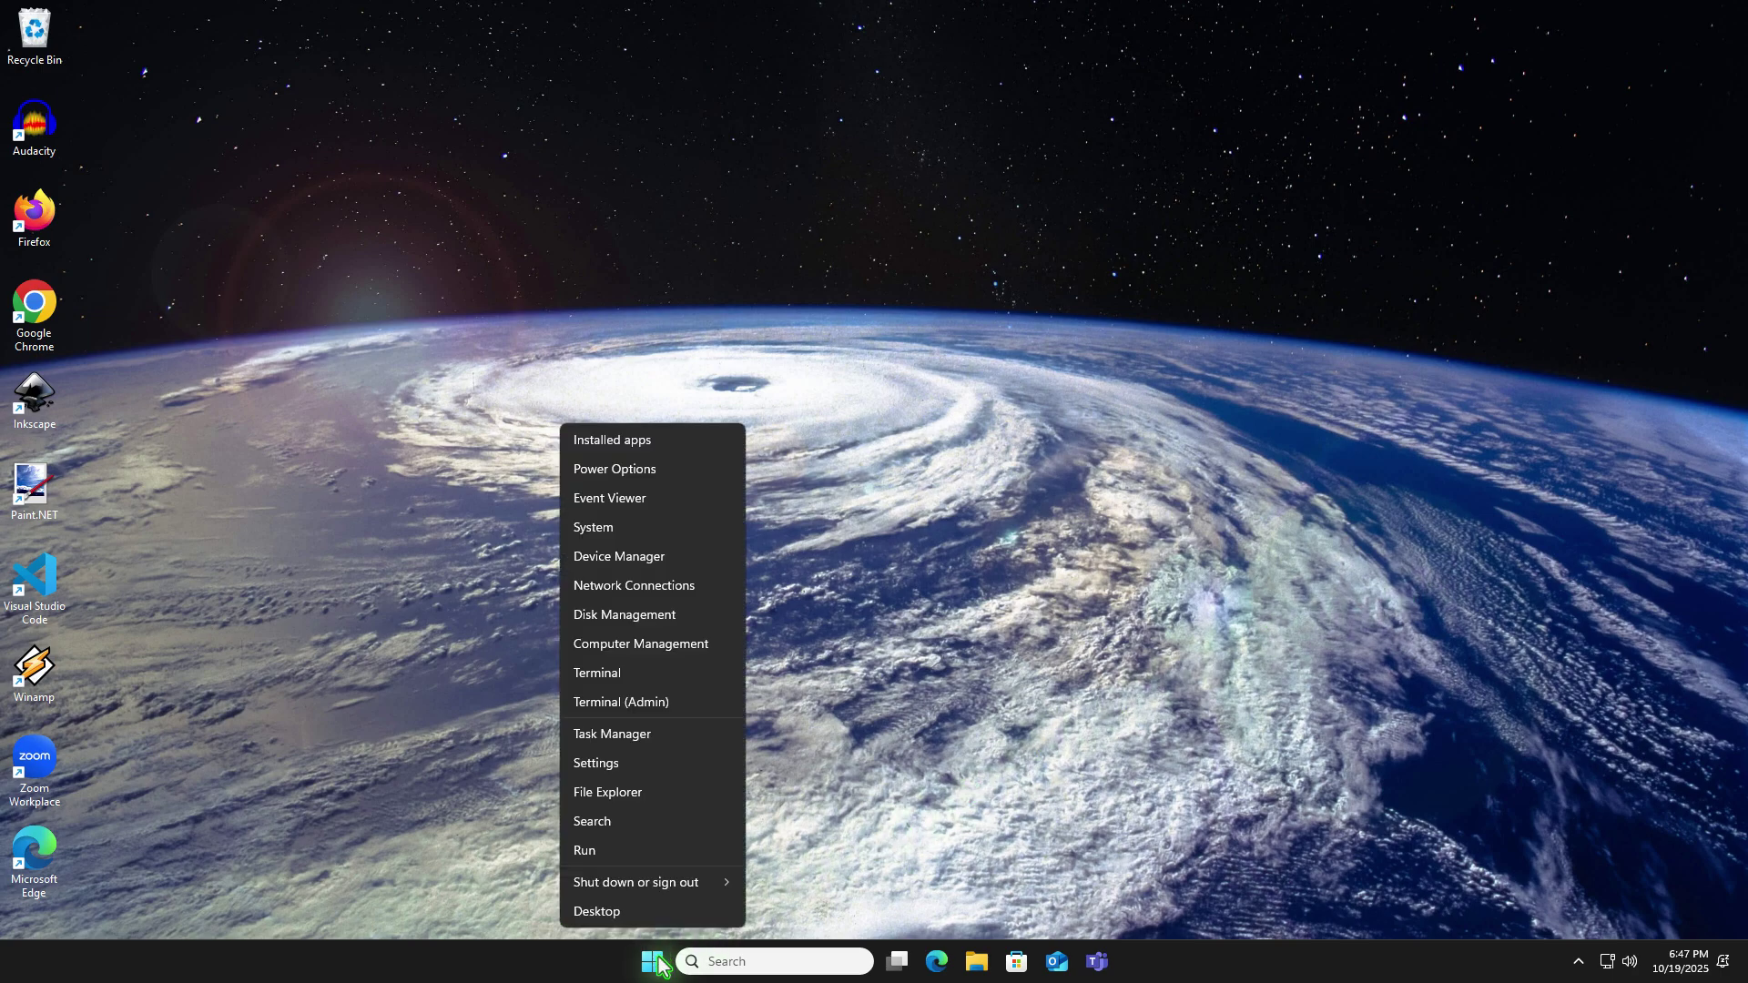
{"action": "left_click", "coordinate": [674, 535]}
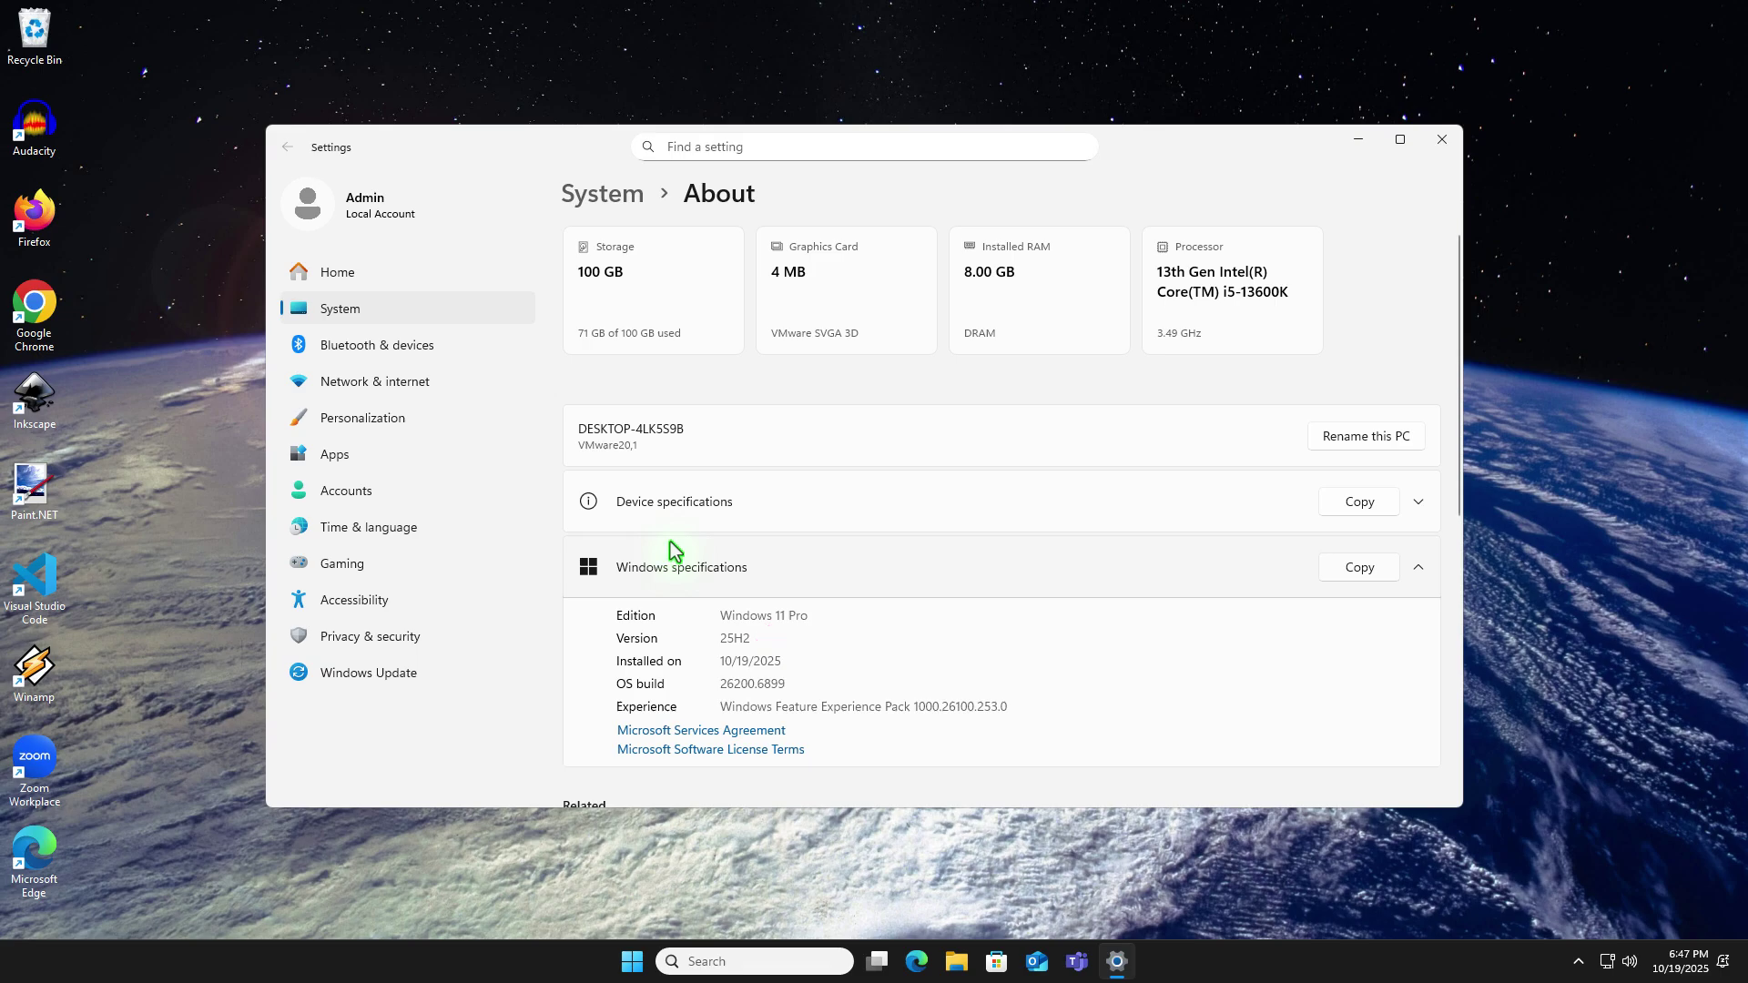
Go to System › Recovery to reach the Go back option
{"action": "left_click", "coordinate": [475, 317]}
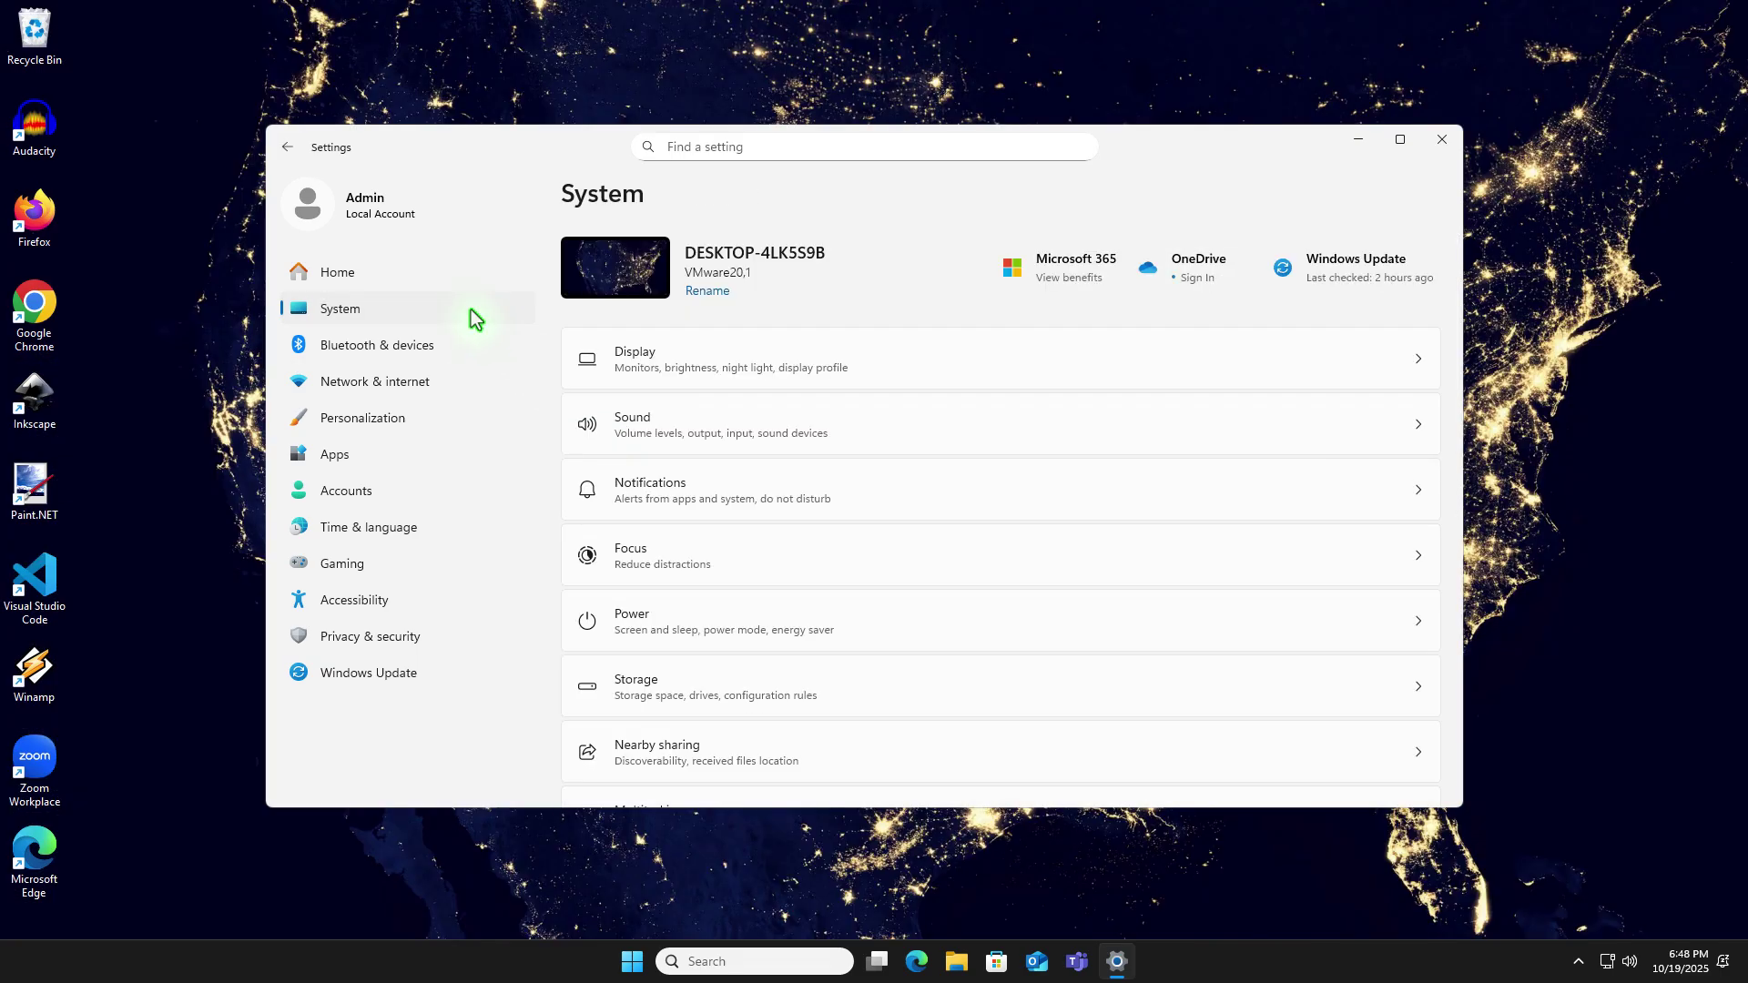
{"action": "scroll", "coordinate": [1093, 523], "scroll_direction": "down", "scroll_amount": 5}
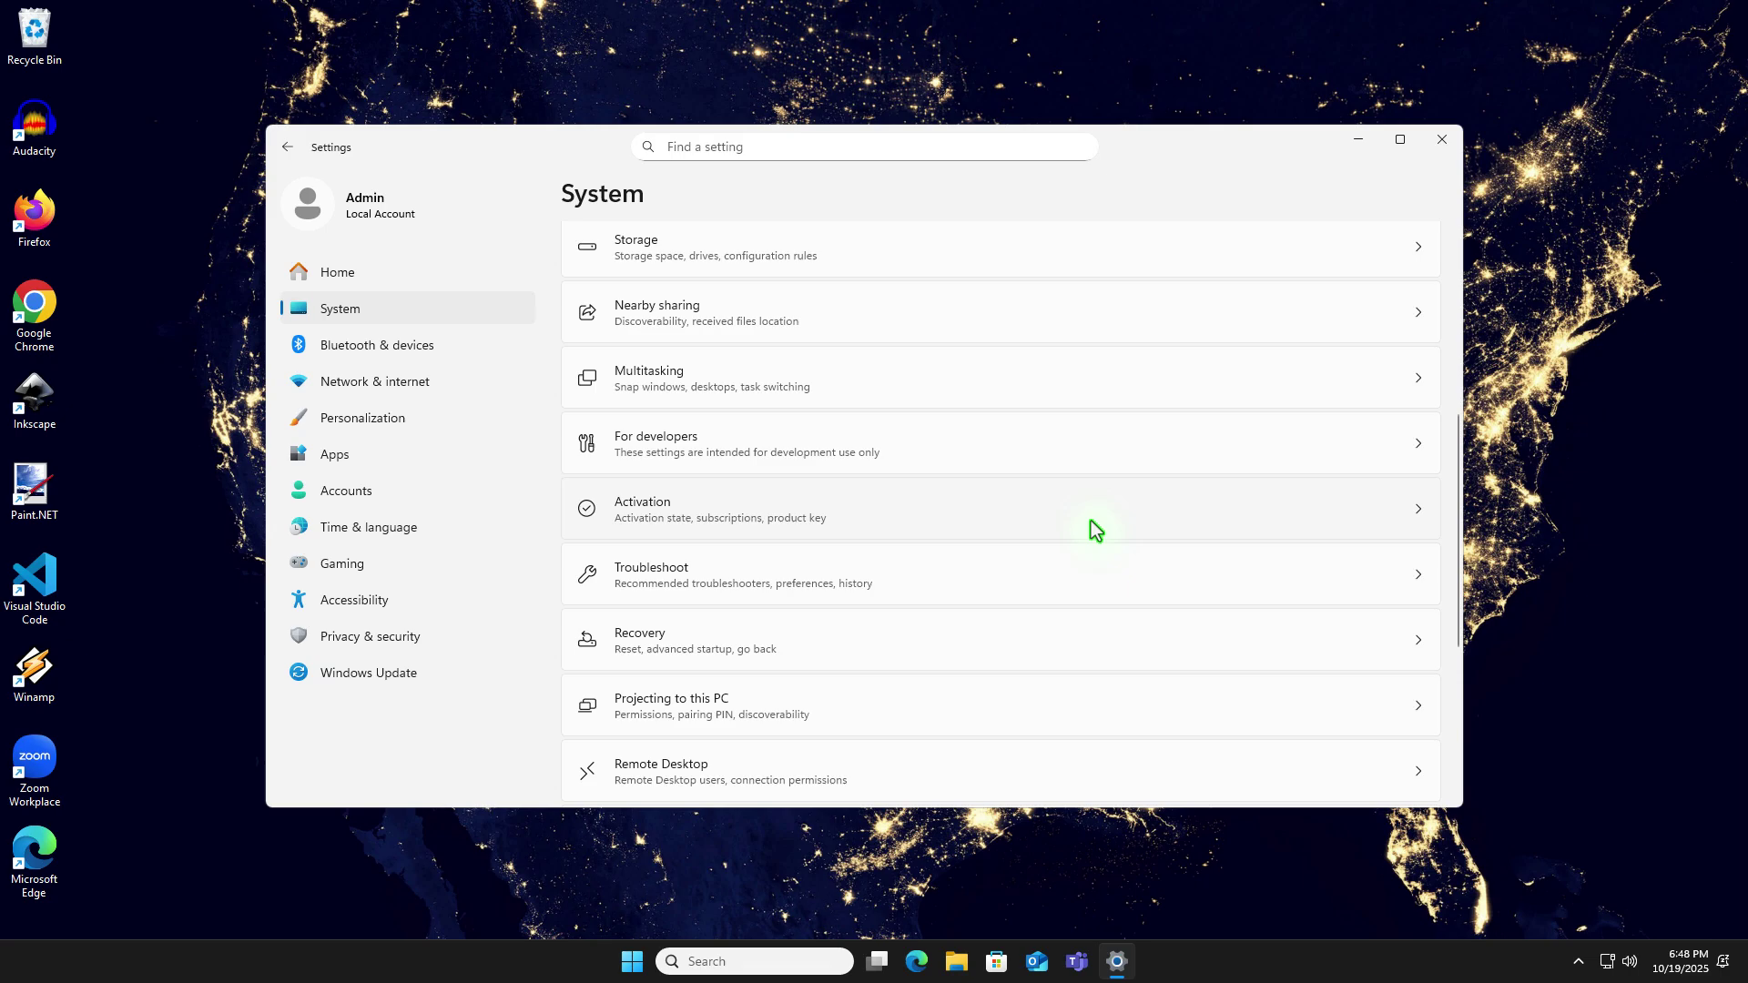
{"action": "left_click", "coordinate": [1049, 641]}
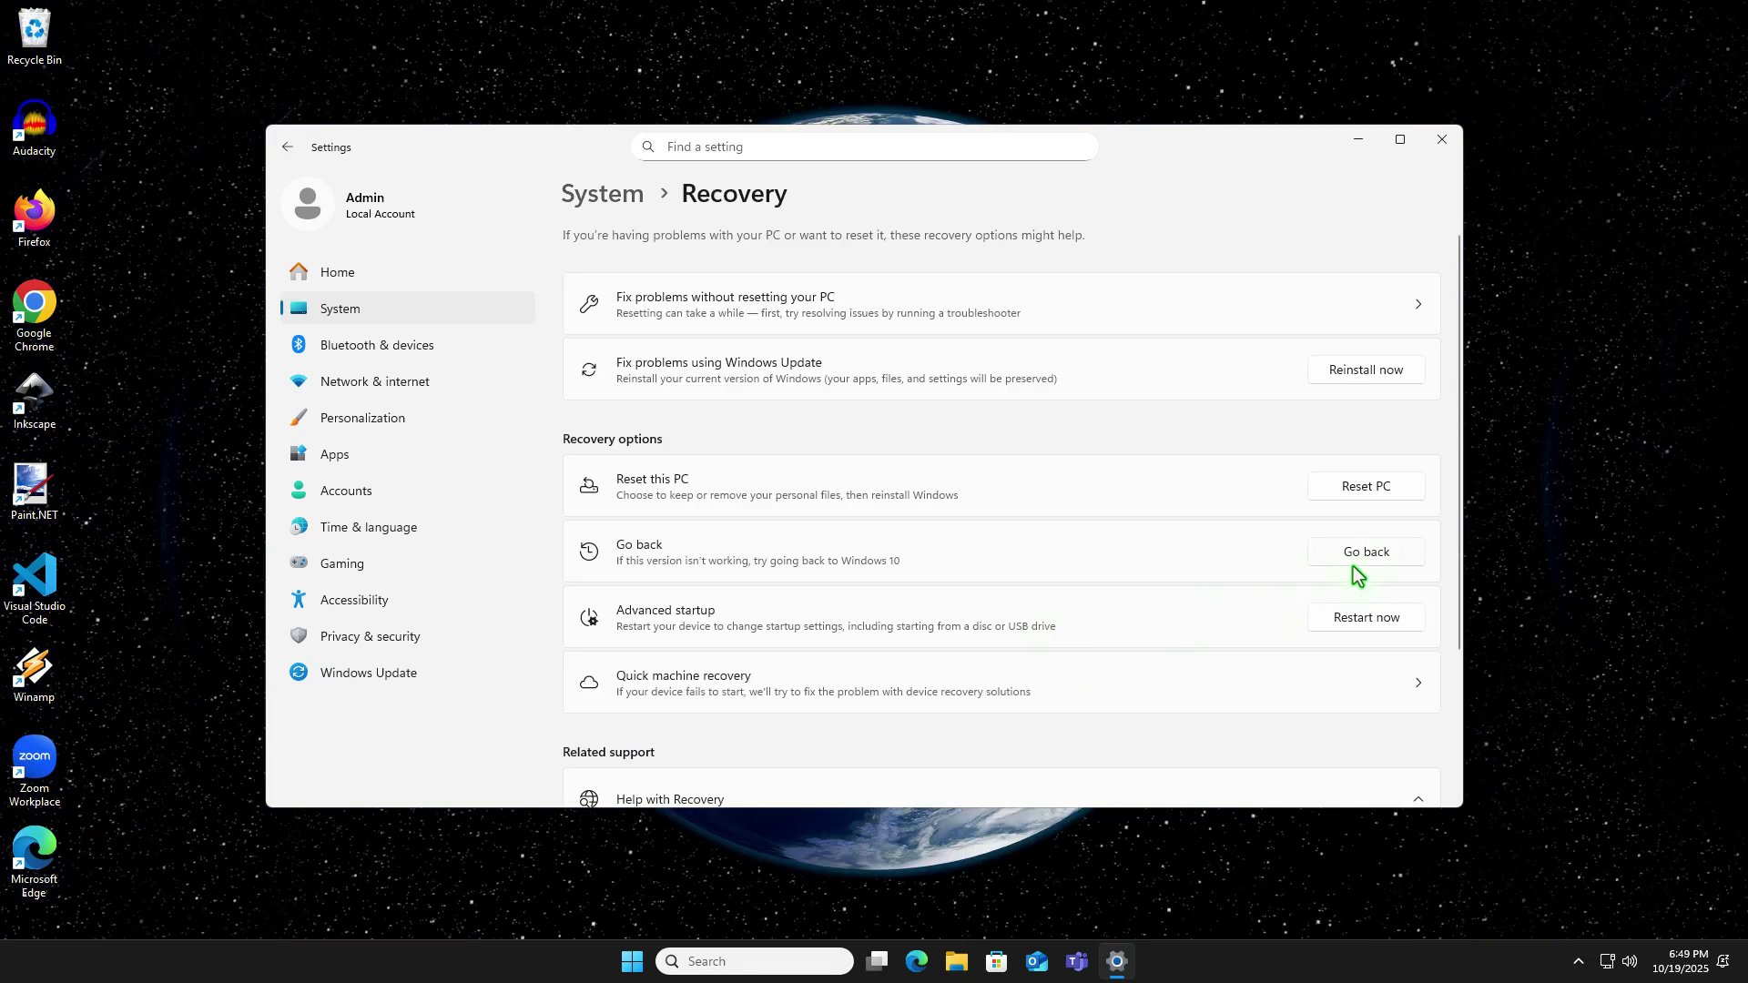
Run the Go back wizard, declining the update check, to revert to Windows 10
{"action": "left_click", "coordinate": [1396, 557]}
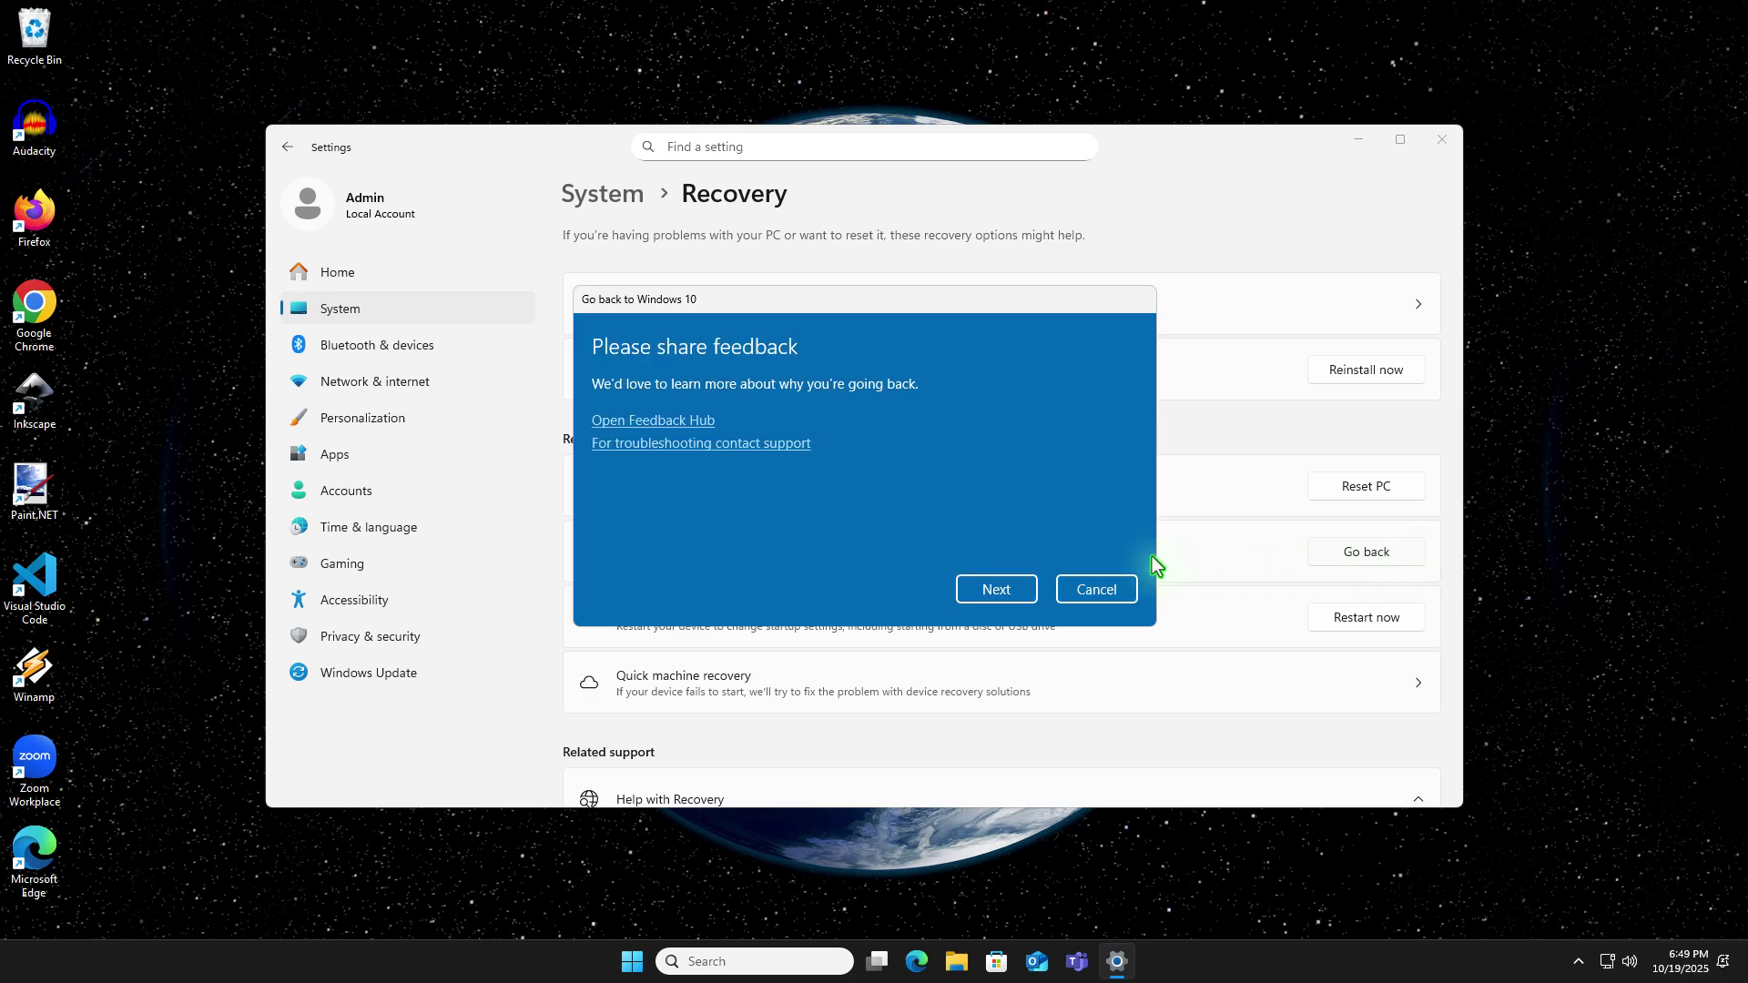
{"action": "left_click", "coordinate": [1025, 592]}
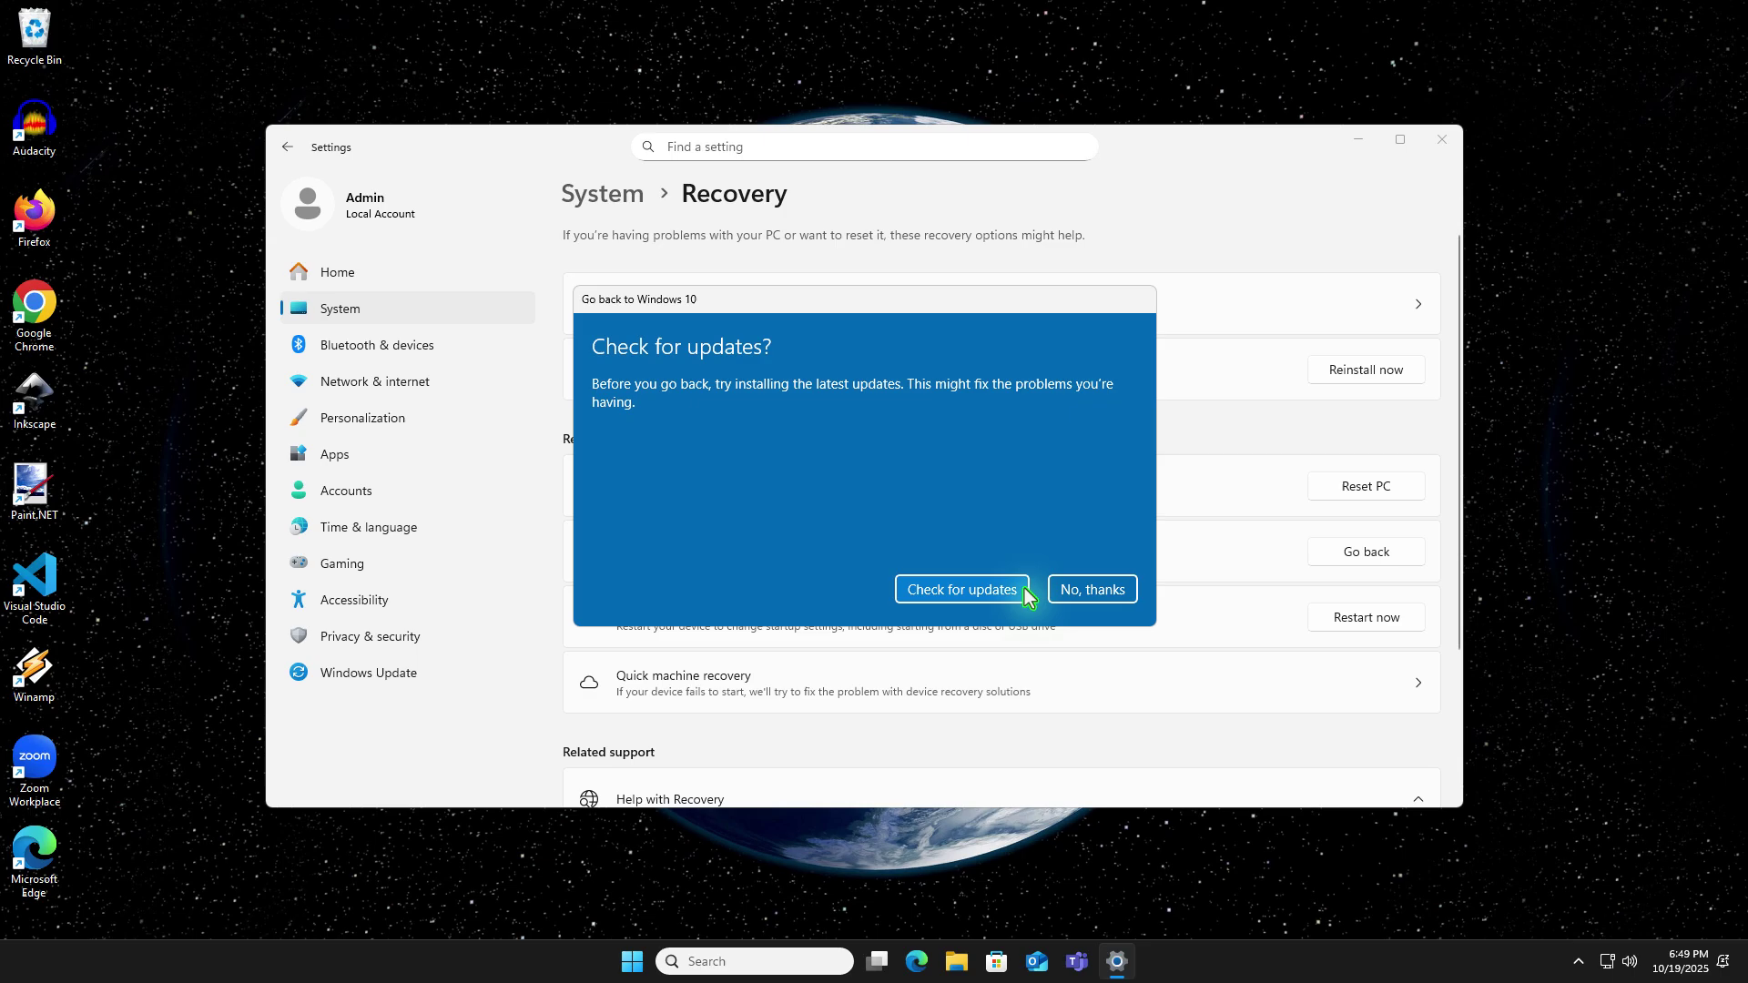
{"action": "left_click", "coordinate": [1119, 592]}
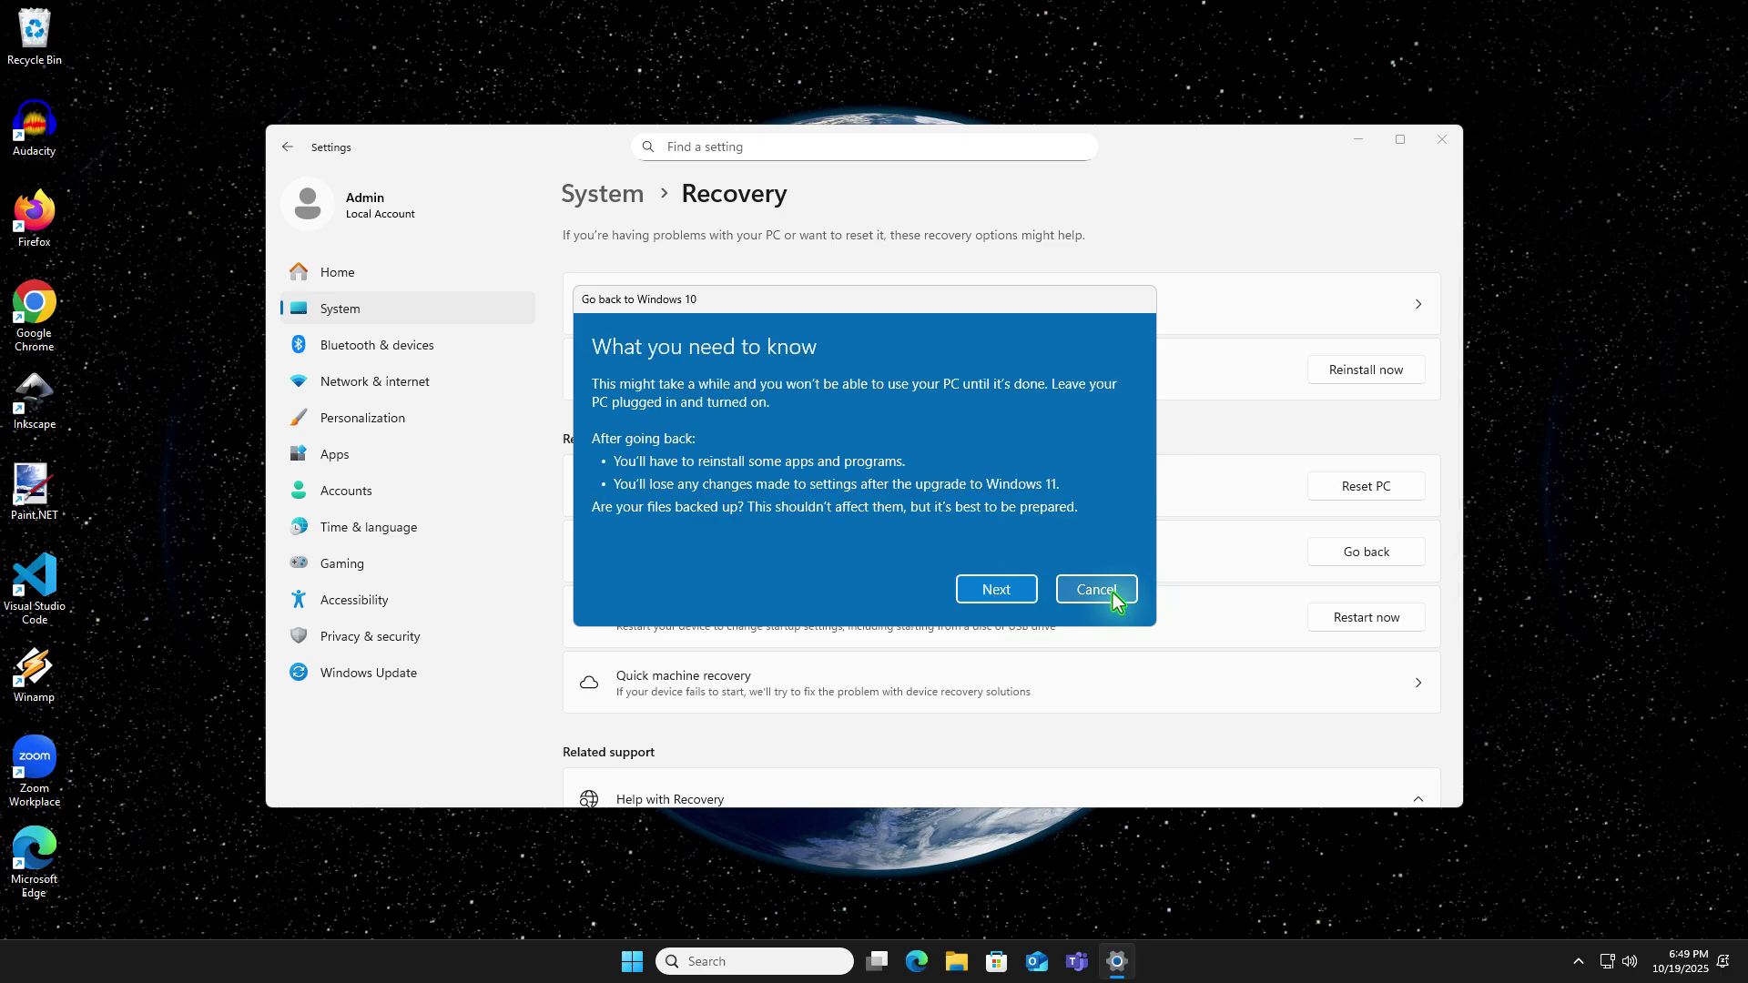
{"action": "left_click", "coordinate": [1024, 594]}
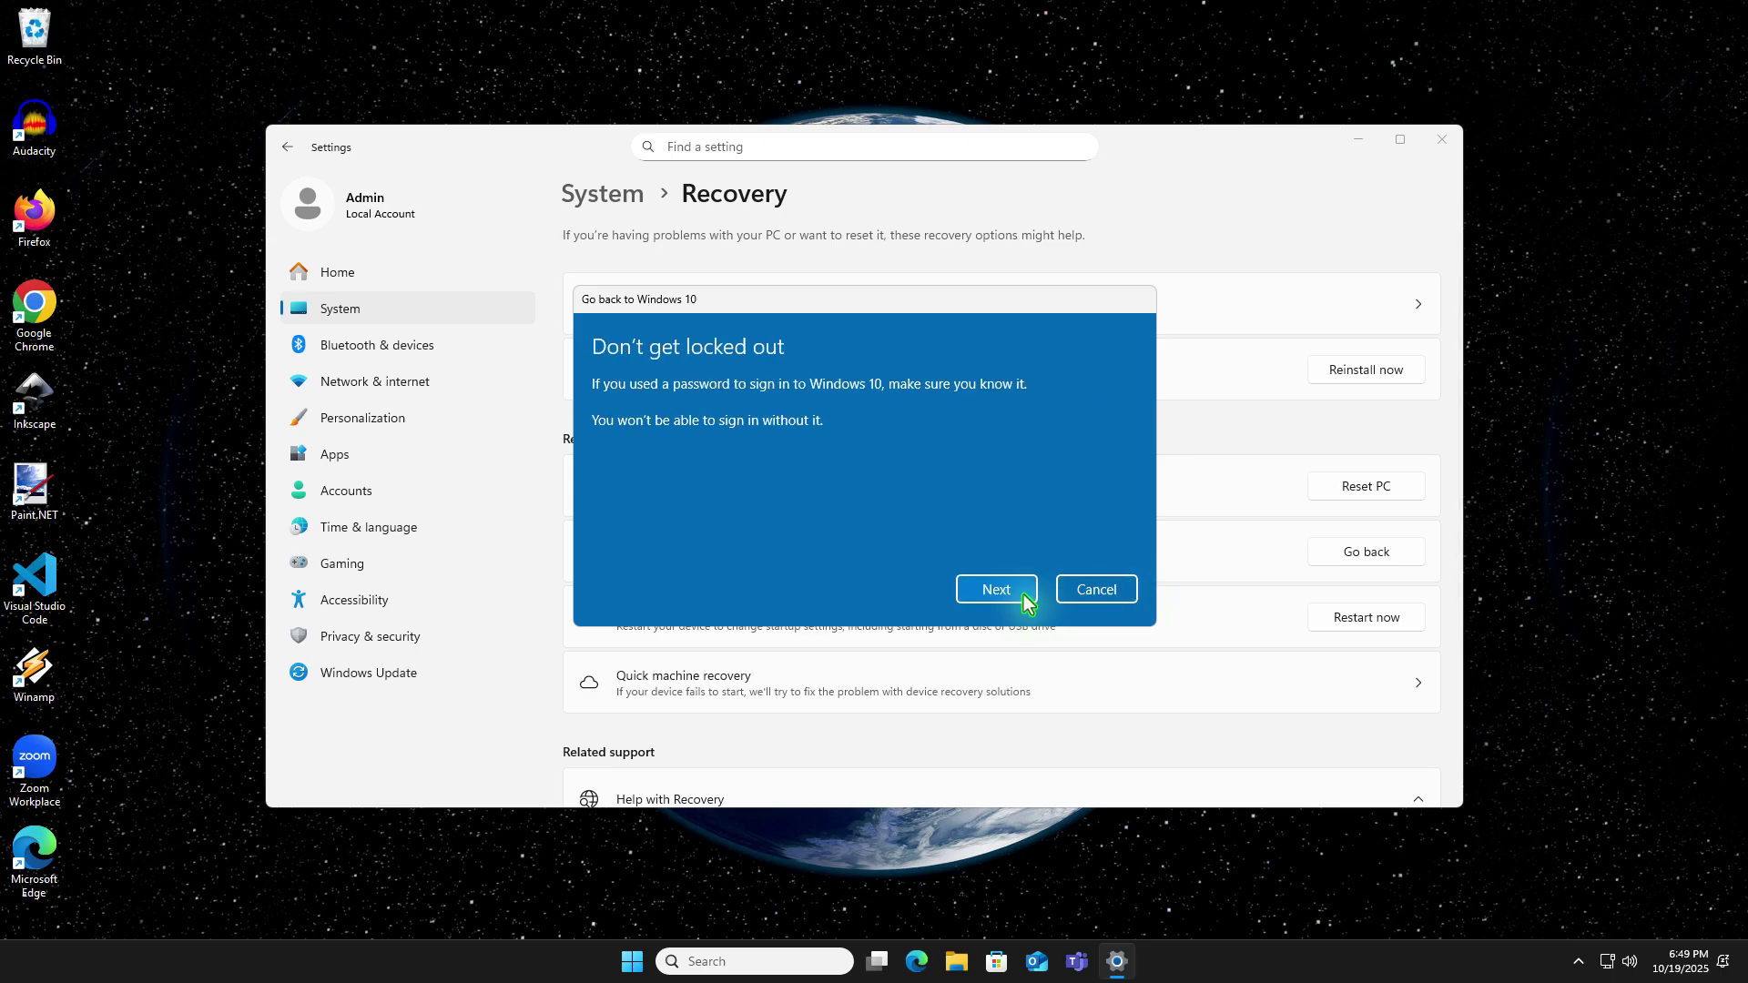
{"action": "left_click", "coordinate": [1025, 594]}
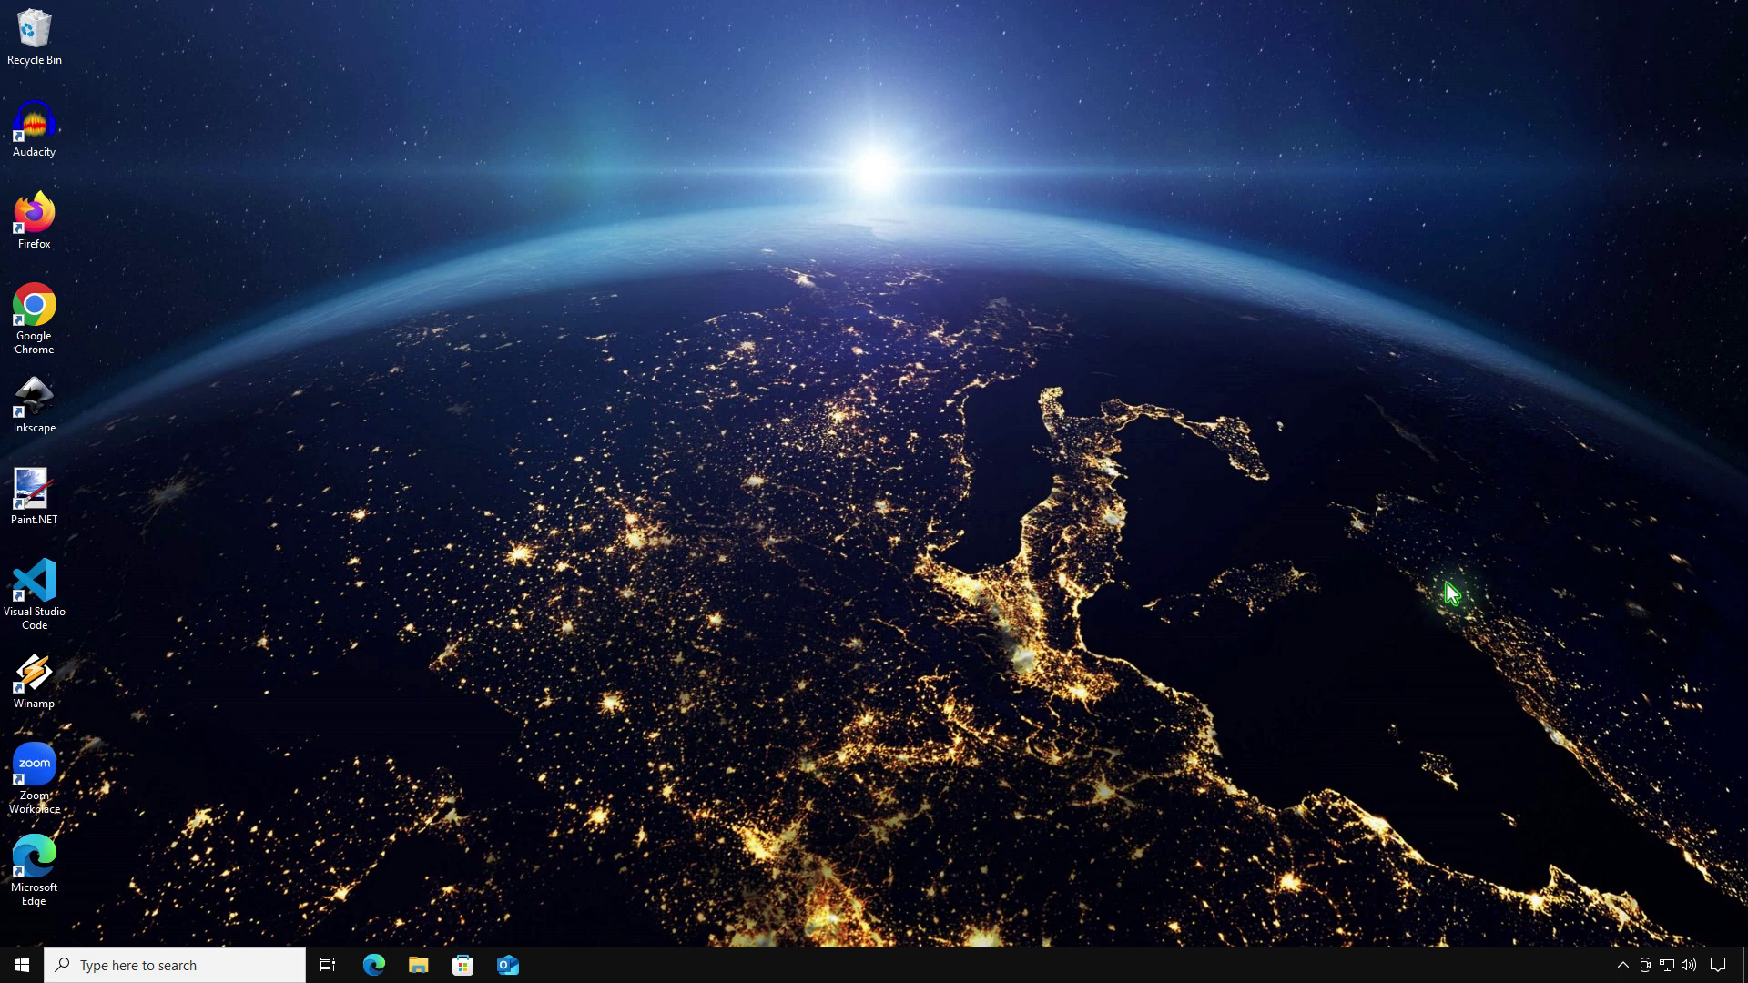
Open the About page and scroll to Windows specifications to confirm Version 22H2
{"action": "right_click", "coordinate": [36, 967]}
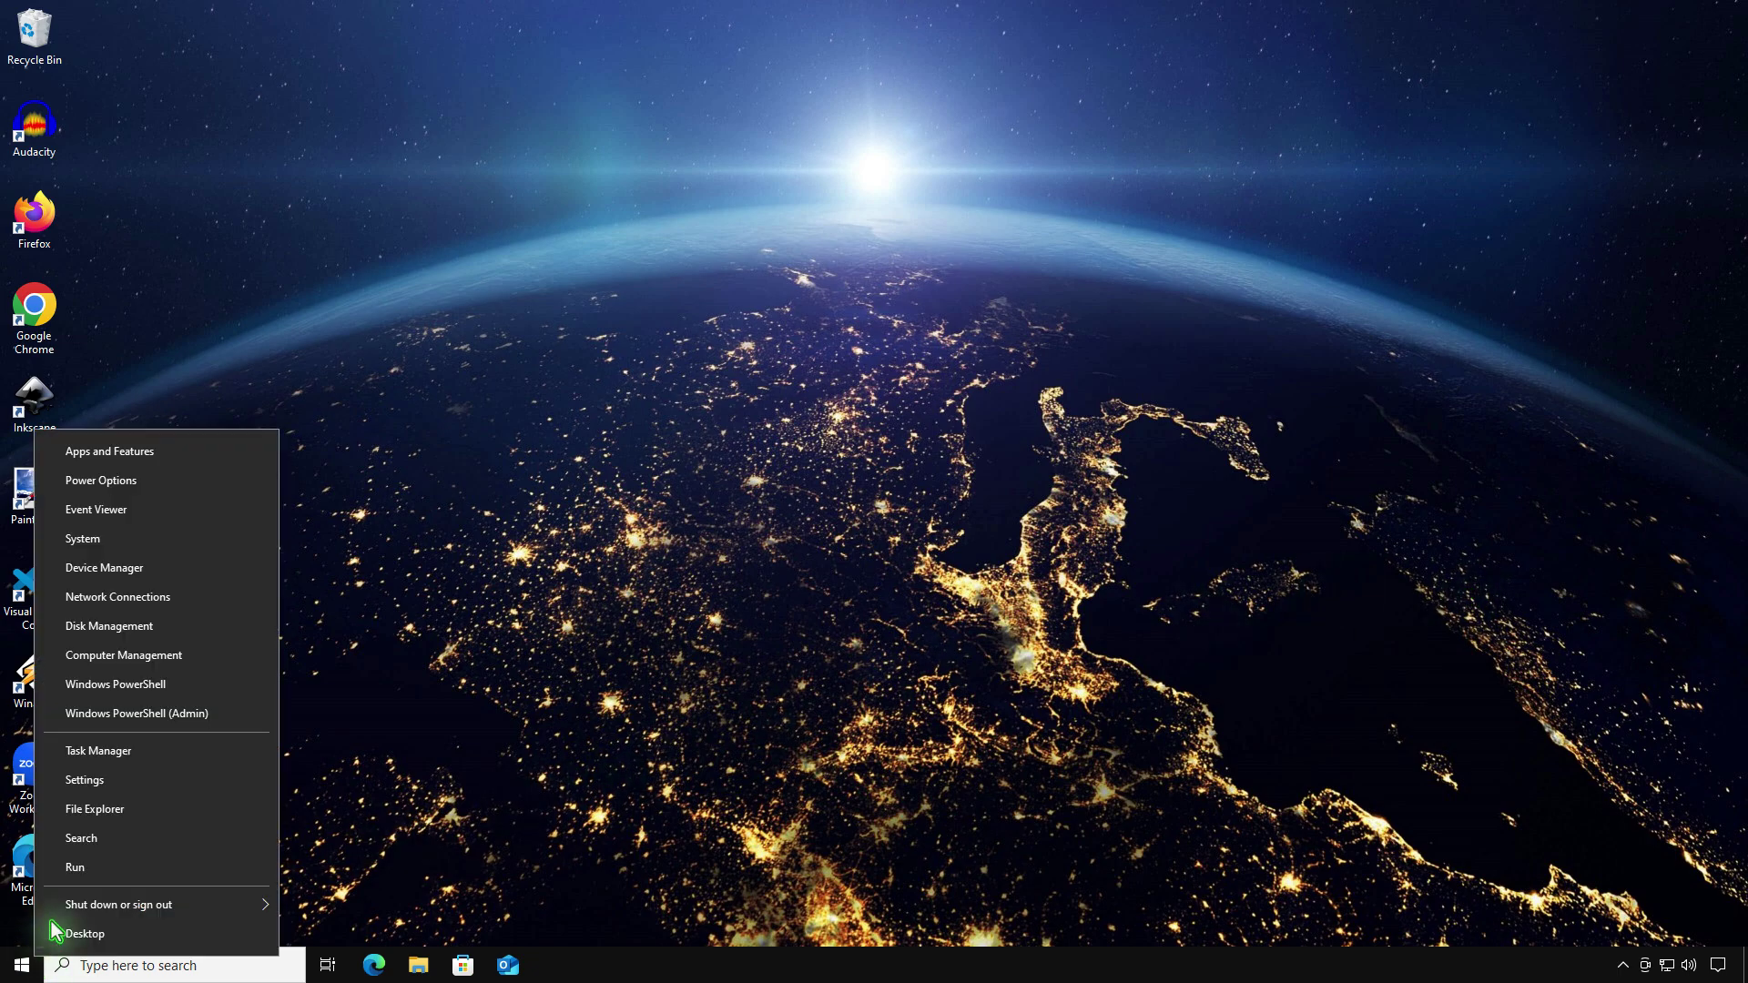
{"action": "left_click", "coordinate": [142, 546]}
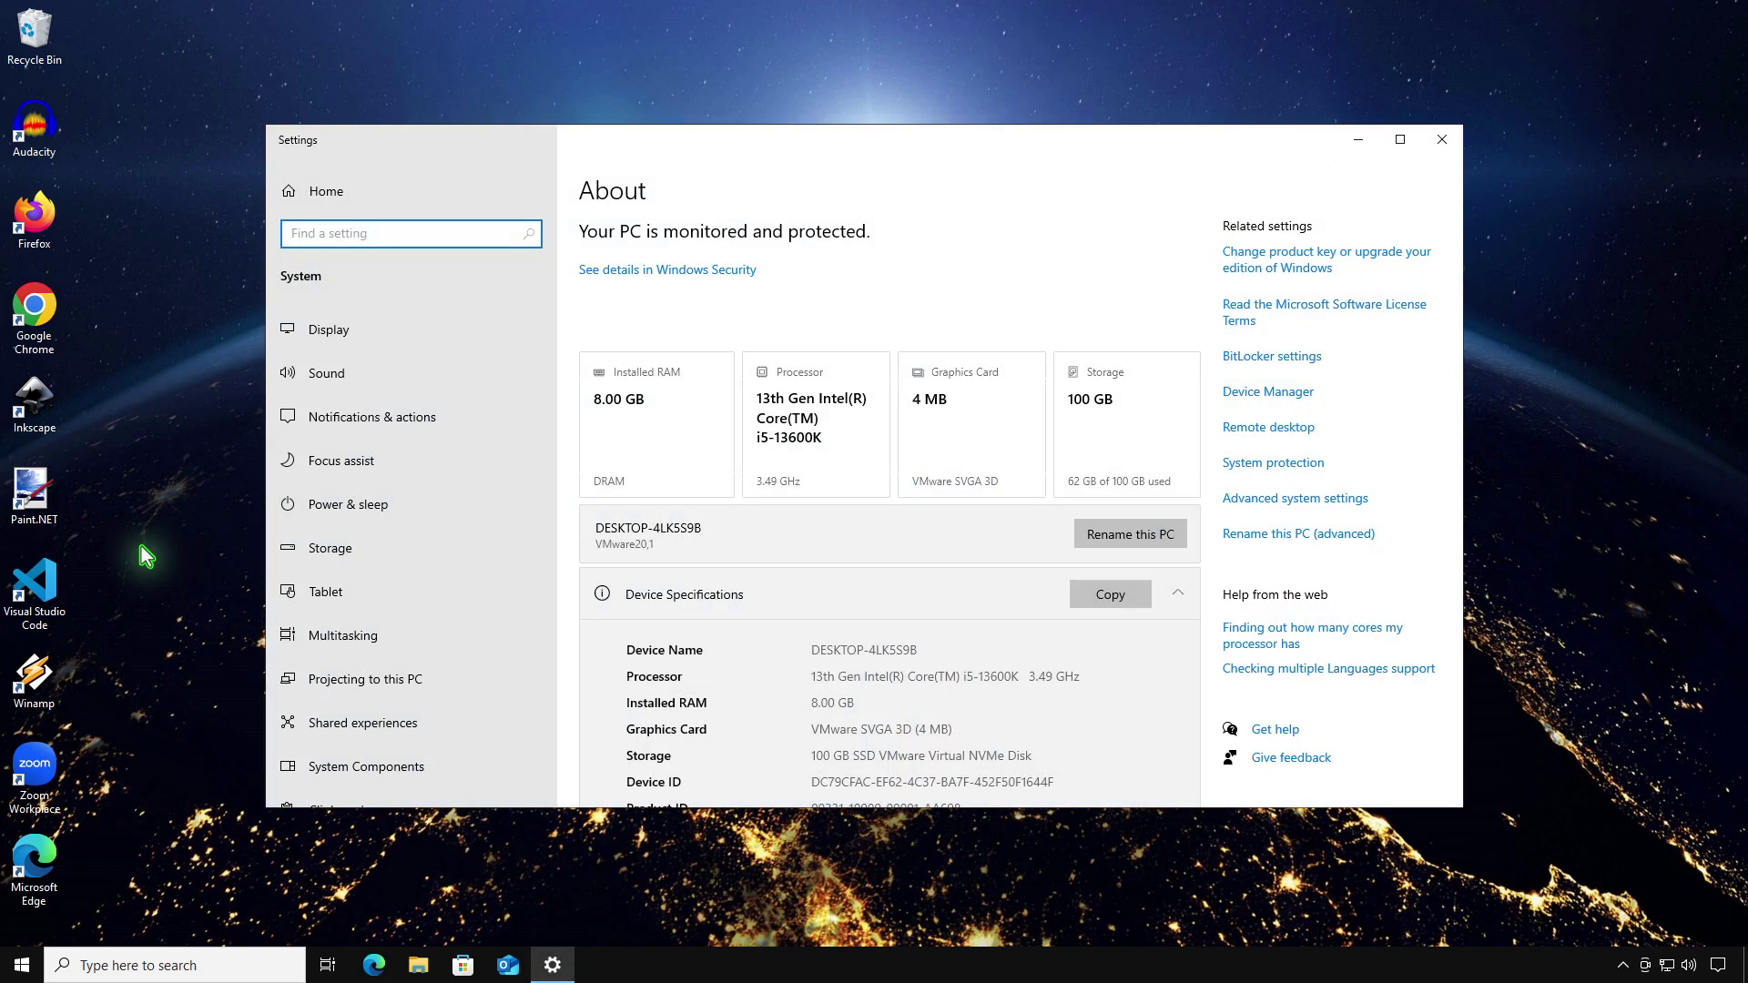
{"action": "scroll", "coordinate": [1282, 596], "scroll_direction": "down", "scroll_amount": 5}
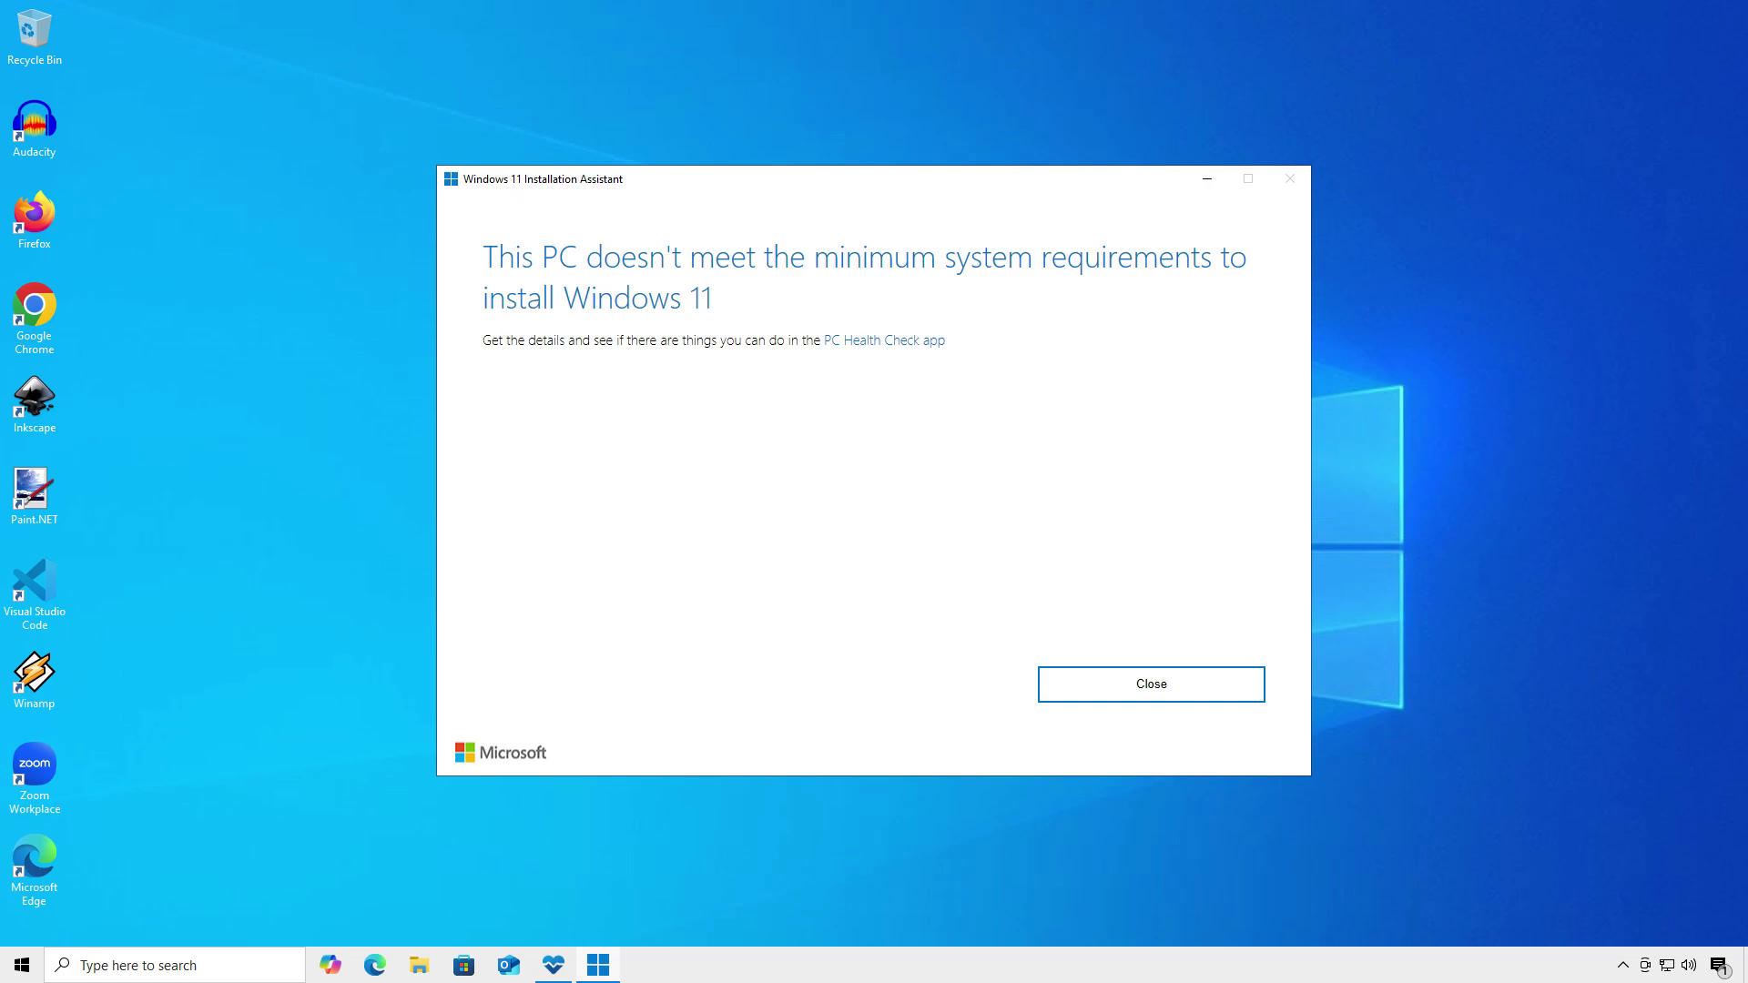
{"action": "key", "text": "Return"}
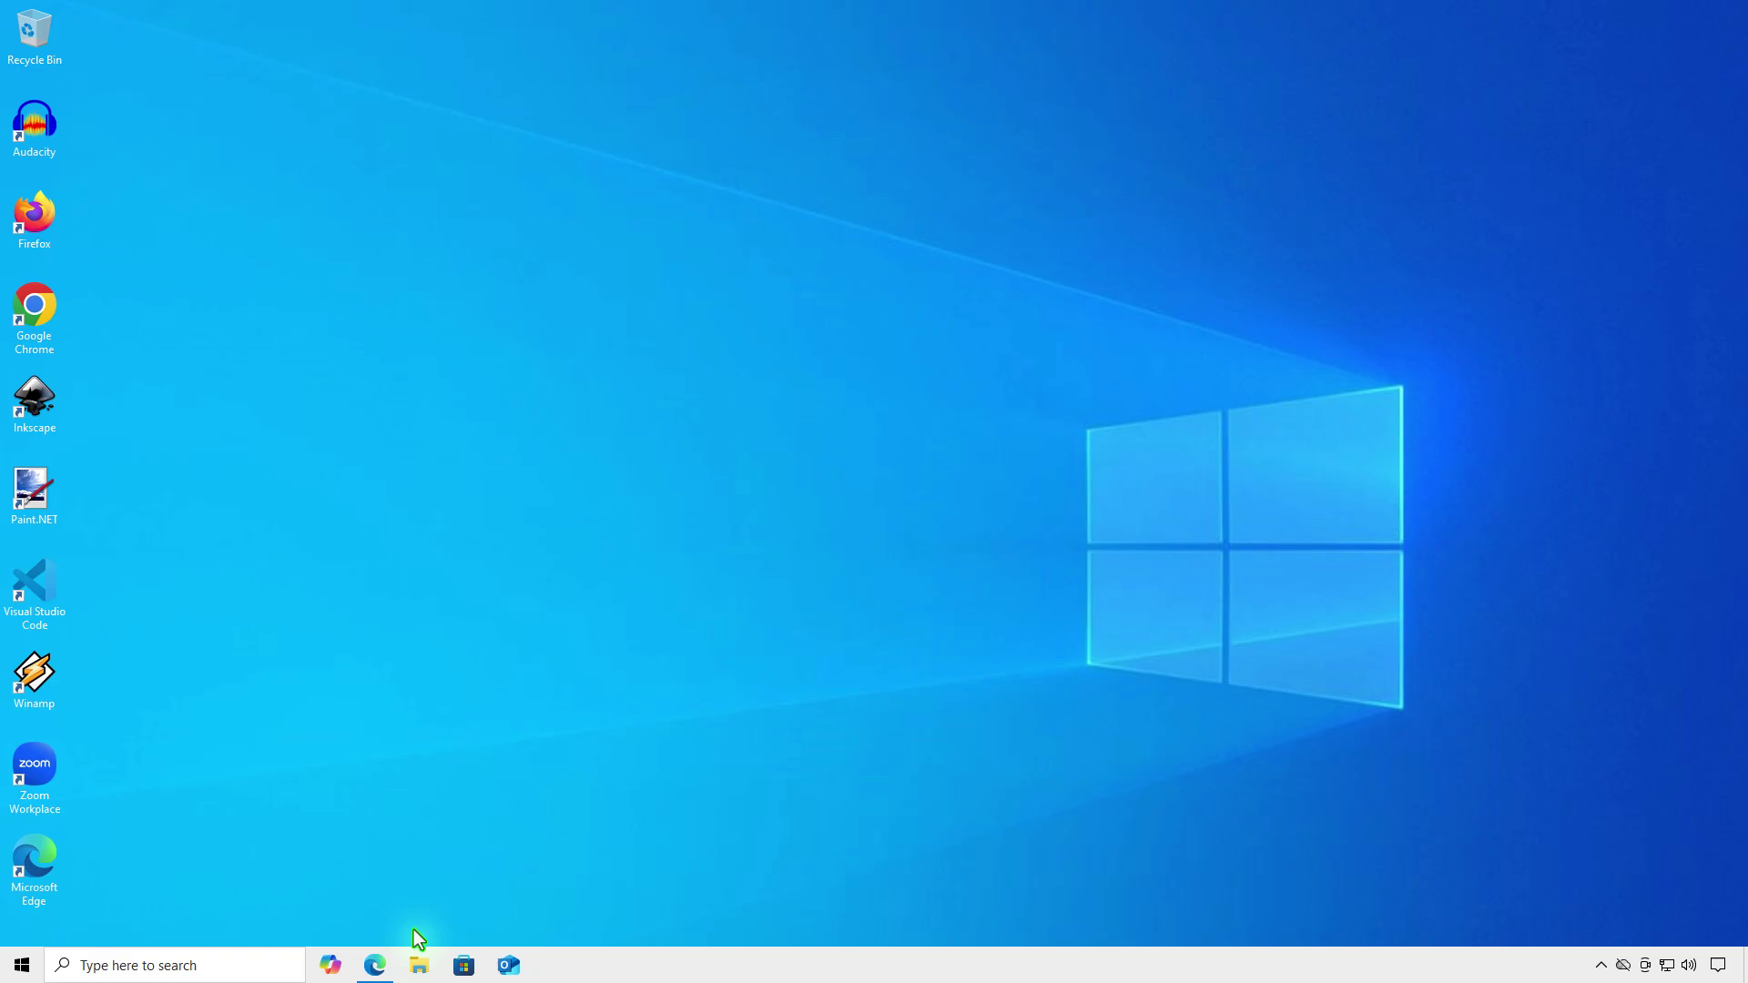
{"action": "left_click", "coordinate": [375, 966]}
{"action": "type", "text": "https://aka.ms/downloadwindows11"}
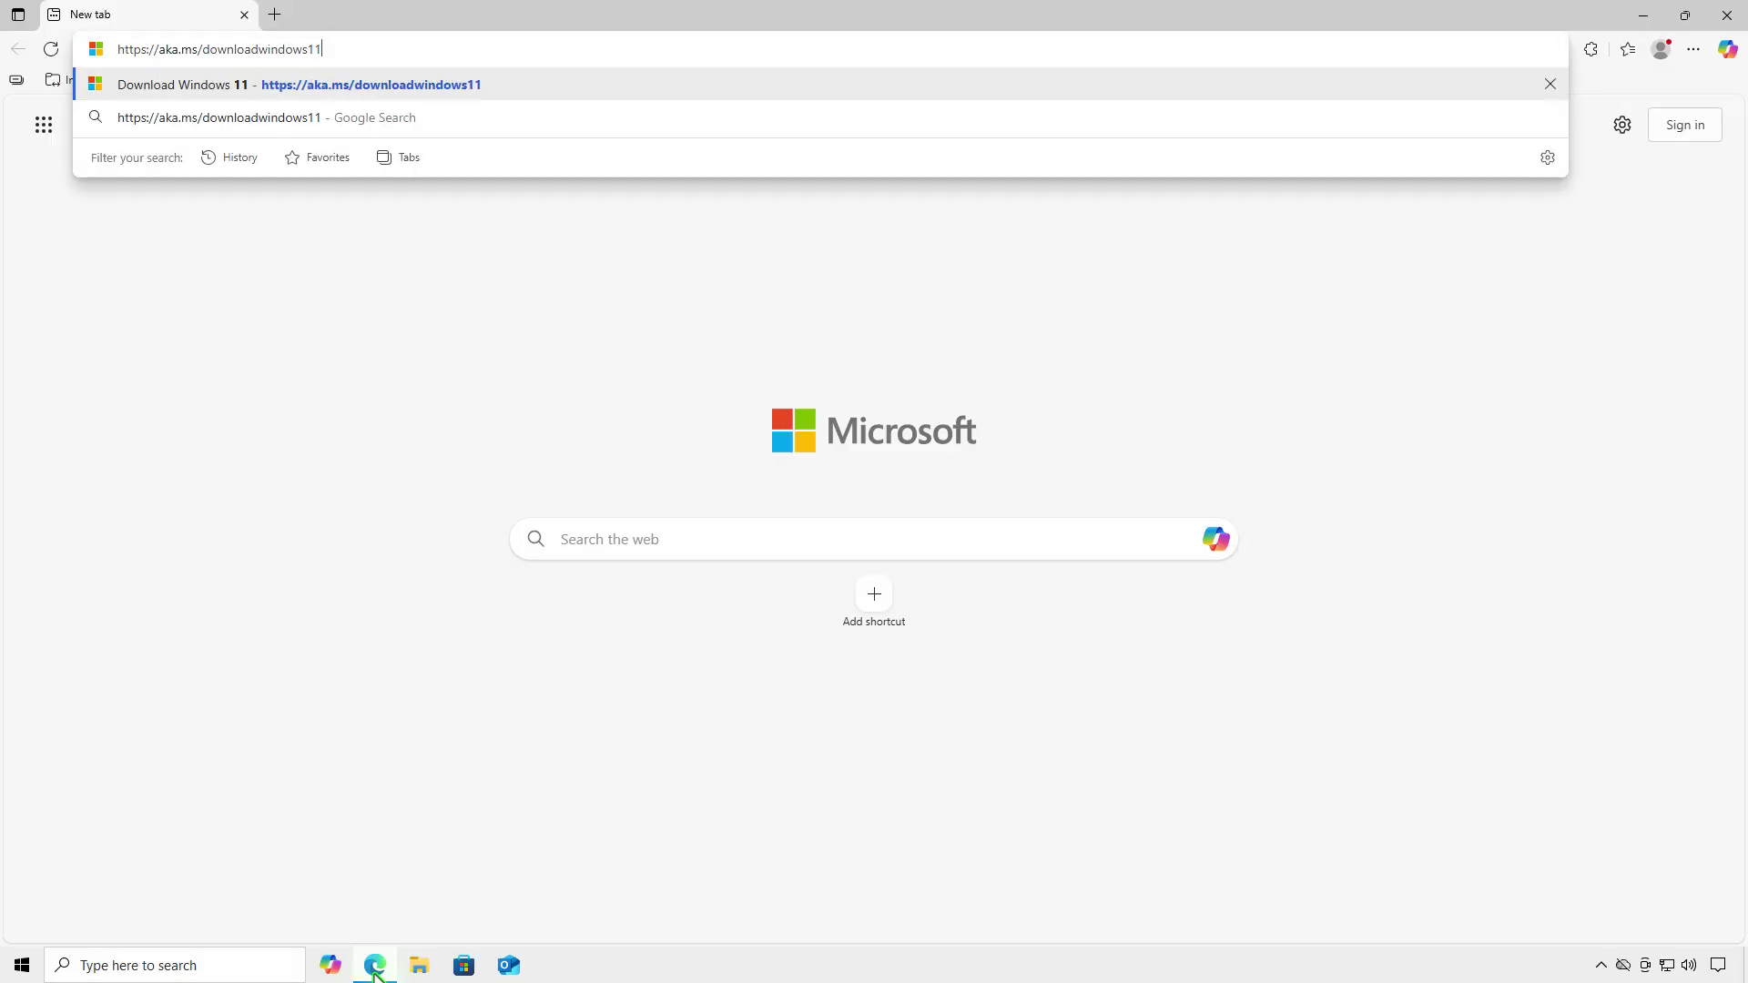
{"action": "key", "text": "Return"}
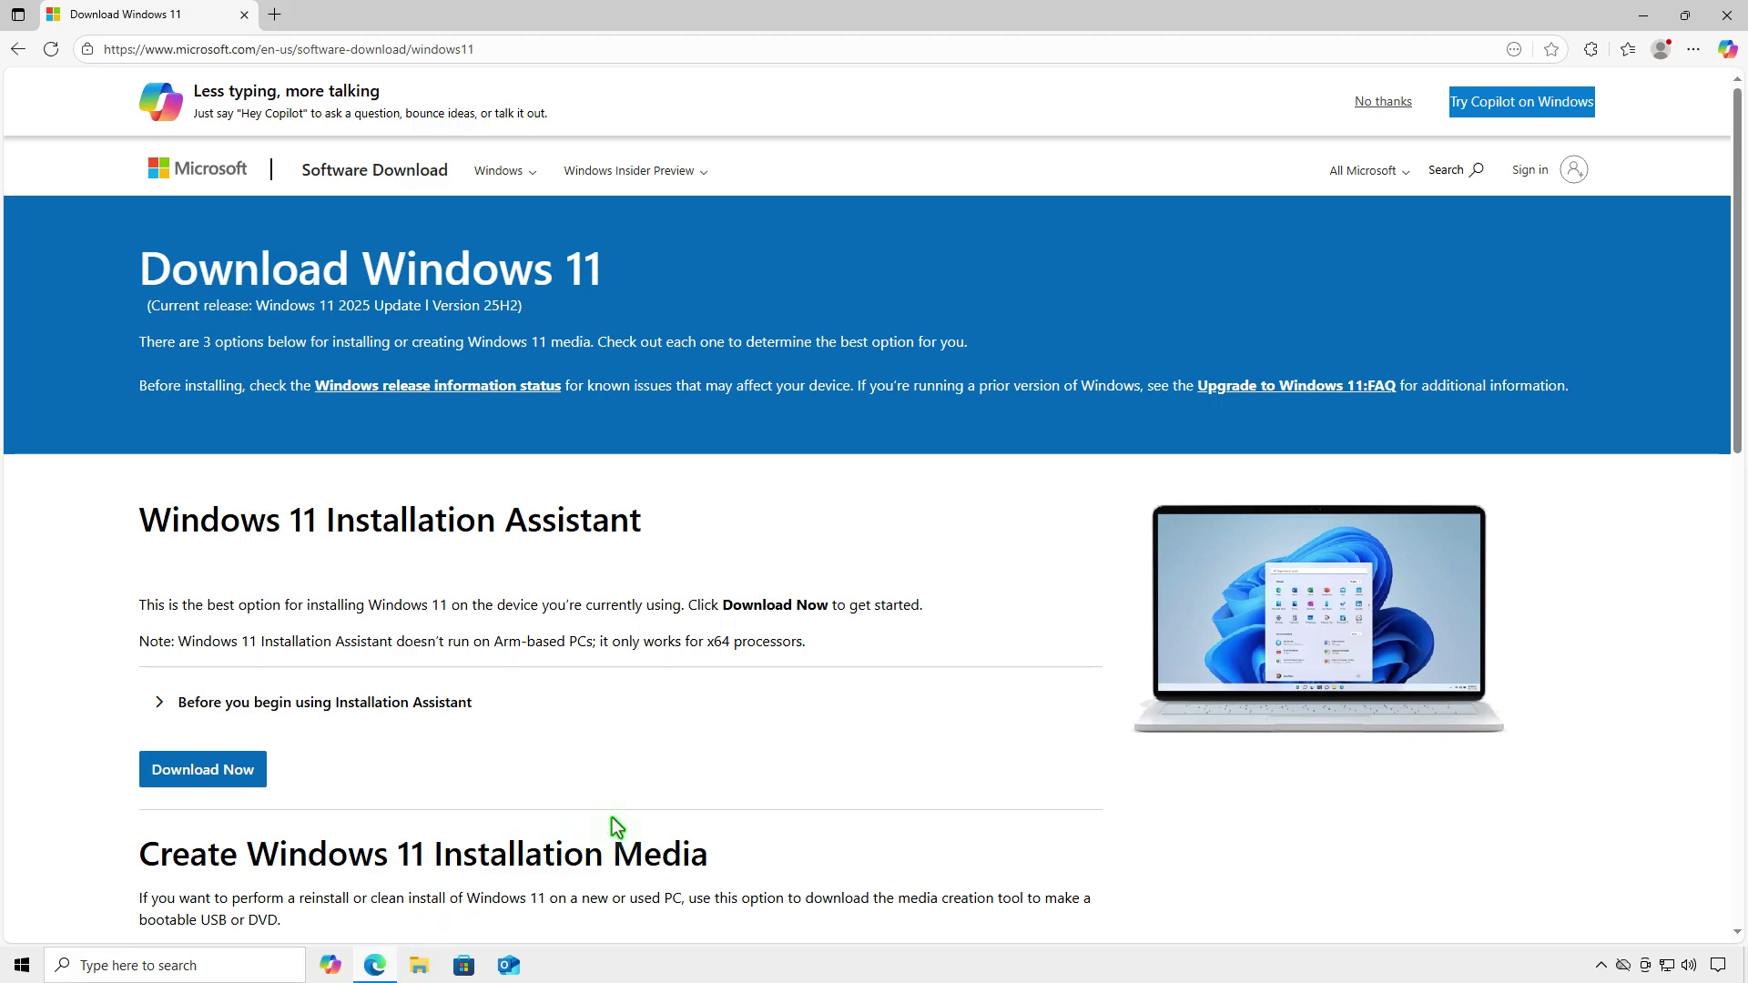
Select and confirm Windows 11 (multi-edition ISO for x64 devices), then show the language choices
{"action": "scroll", "coordinate": [701, 799], "scroll_direction": "down", "scroll_amount": 6}
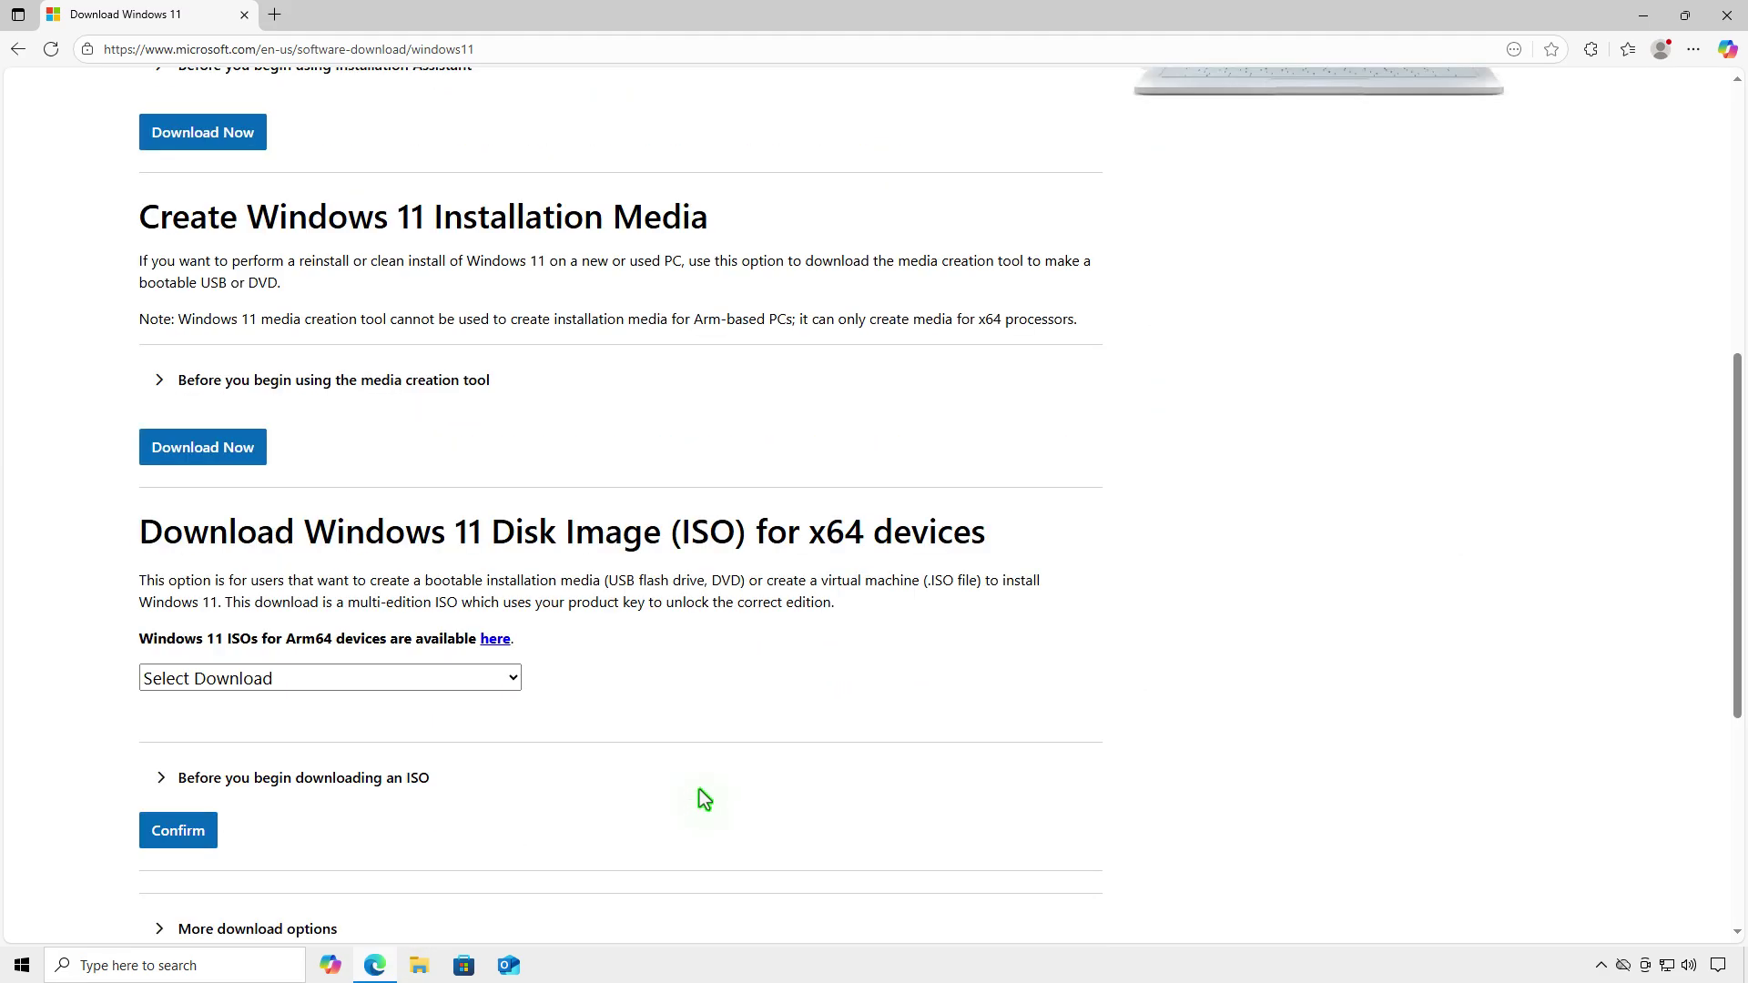
{"action": "left_click", "coordinate": [472, 676]}
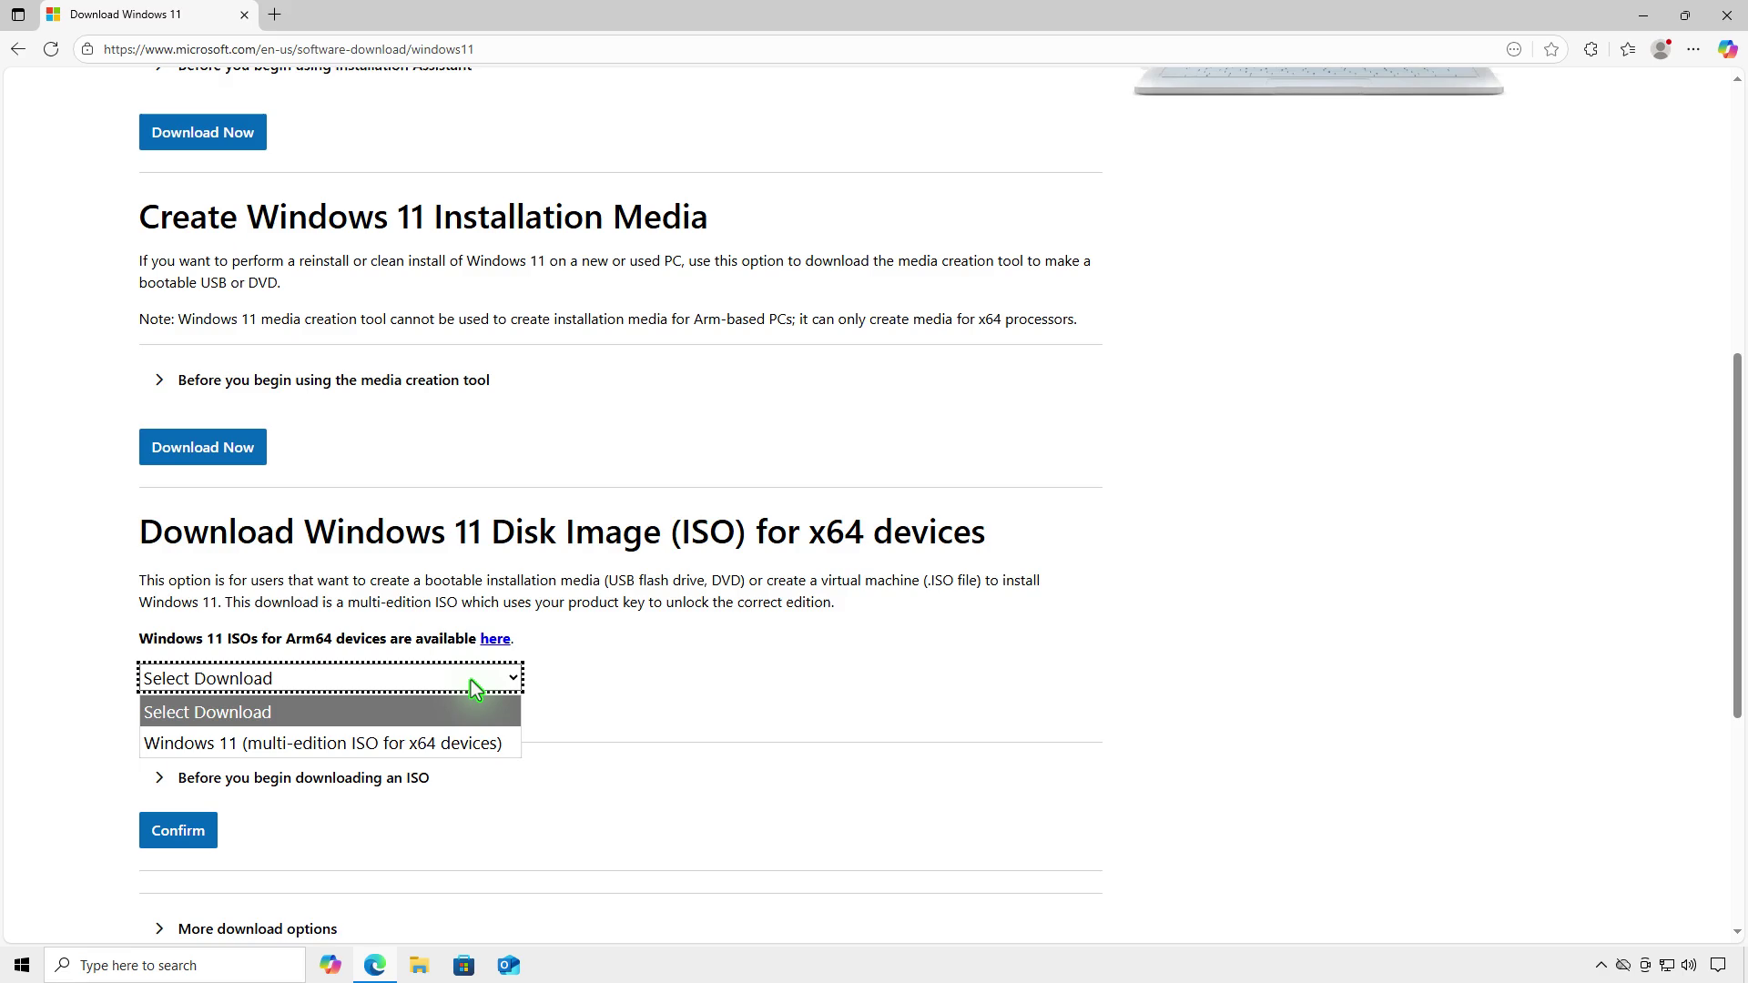
{"action": "left_click", "coordinate": [480, 742]}
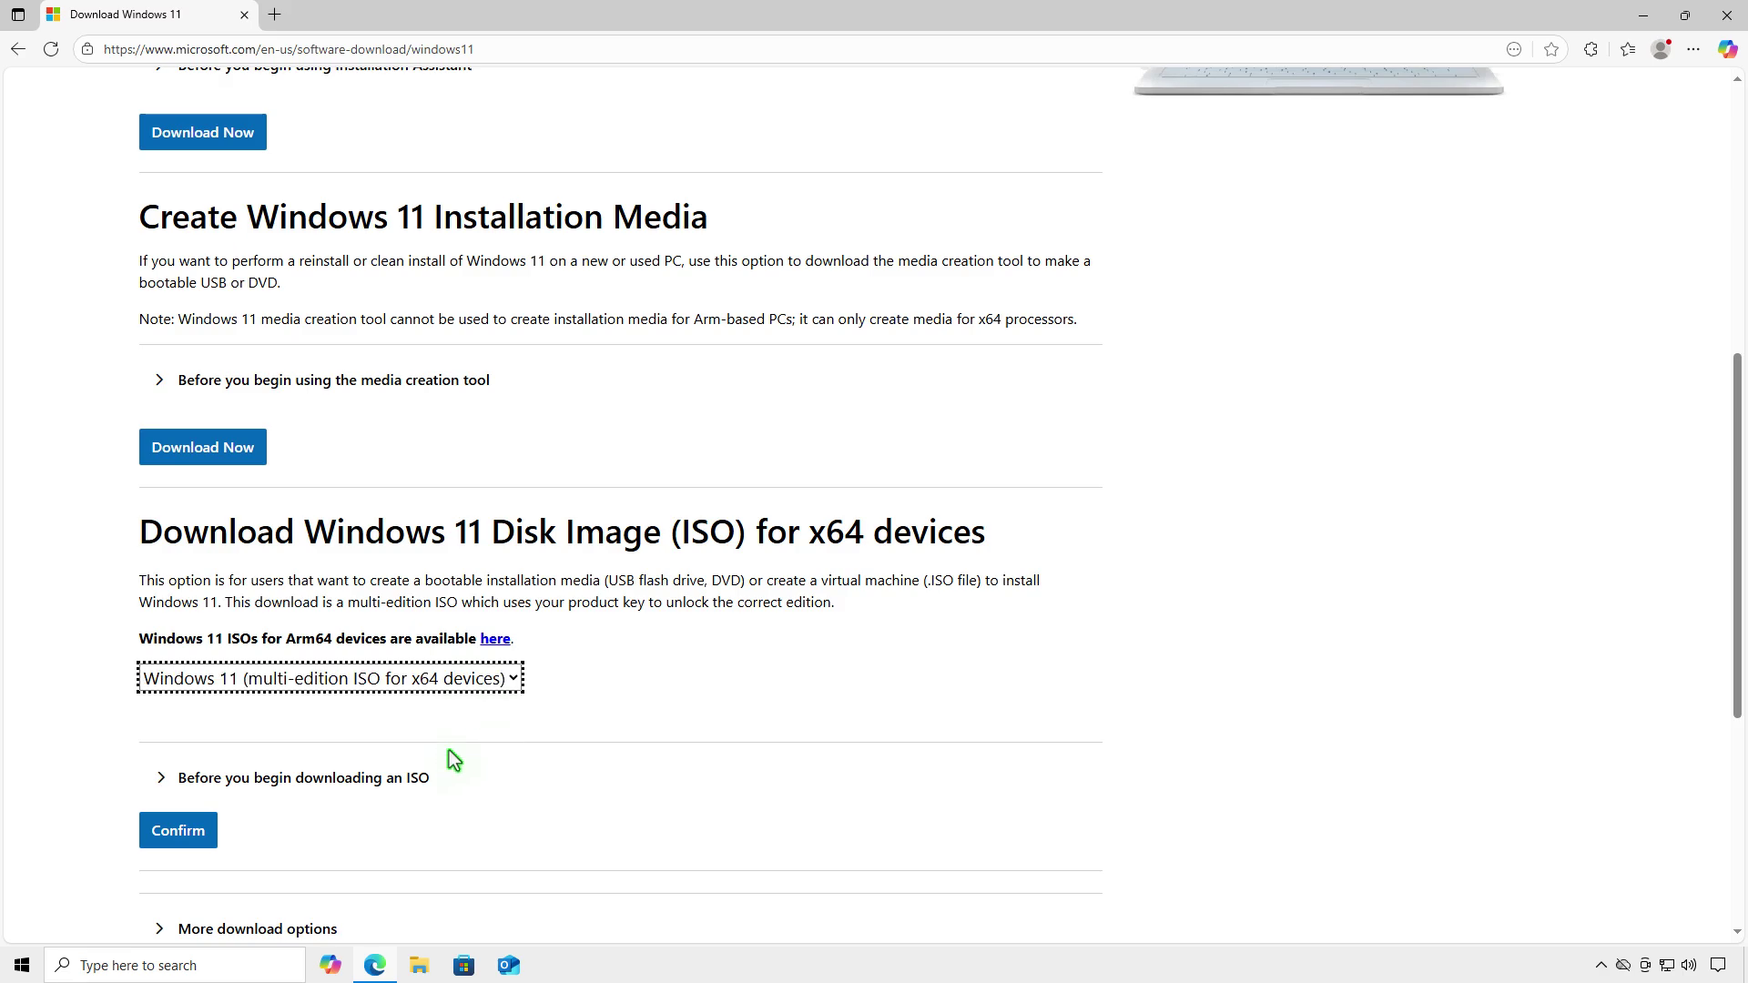
{"action": "left_click", "coordinate": [193, 826]}
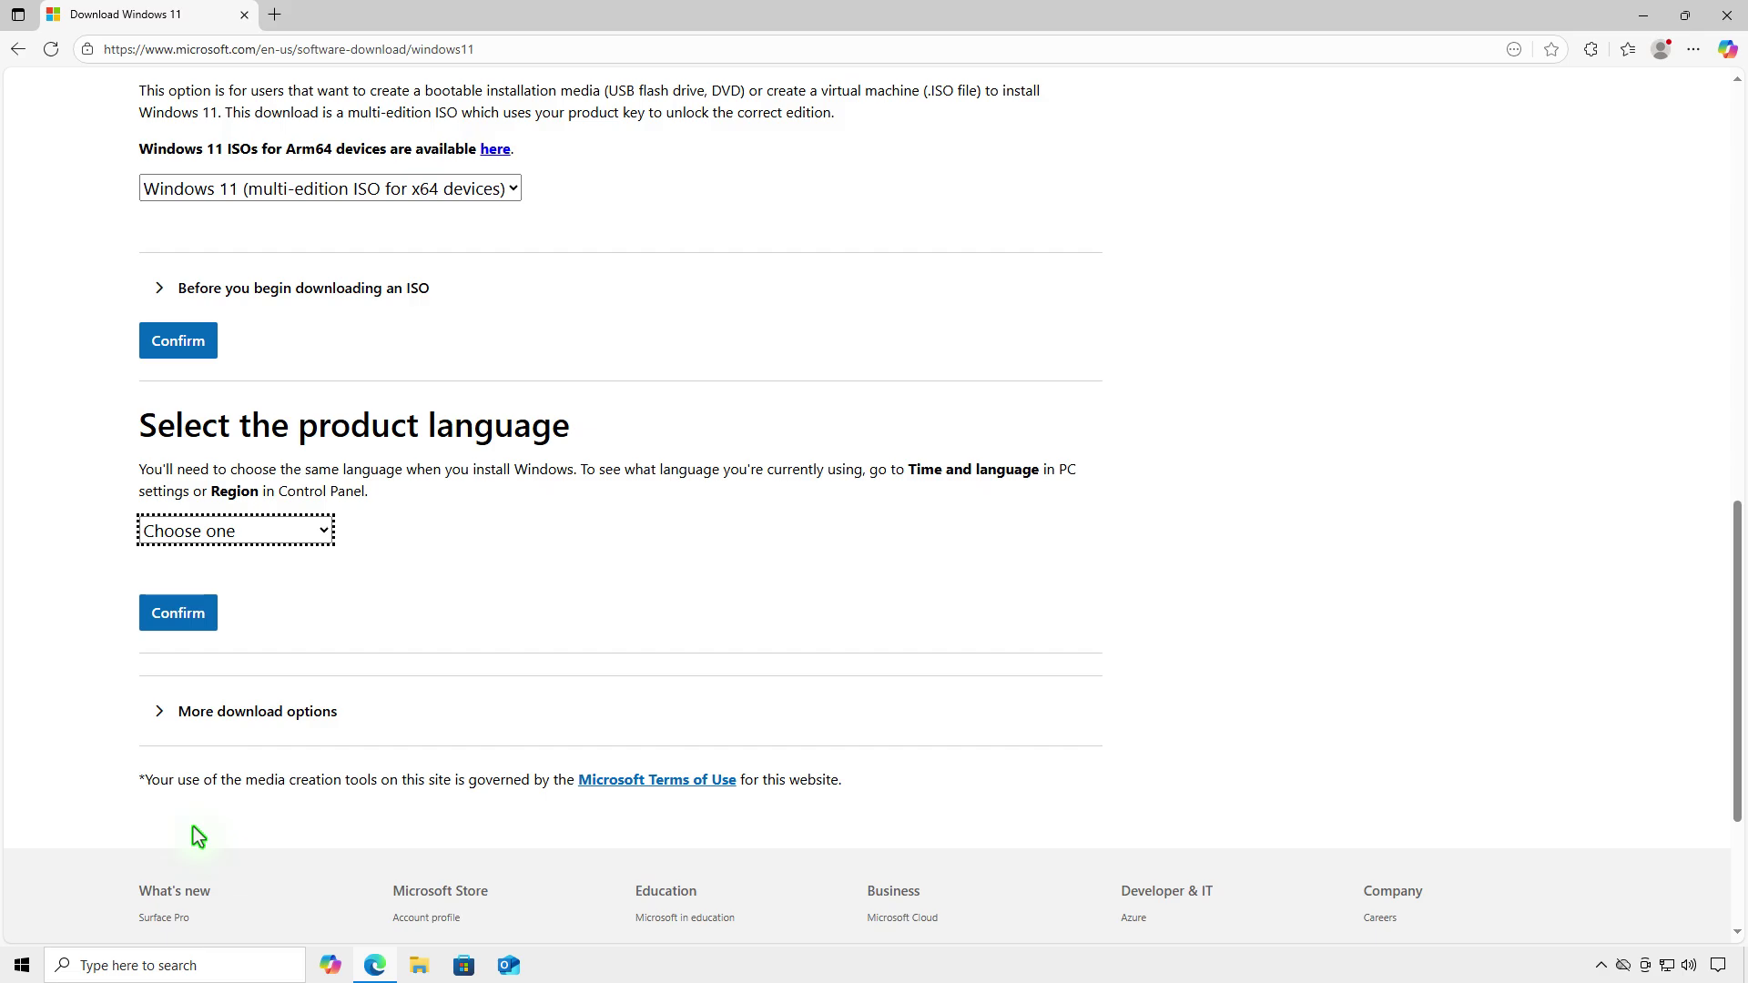
{"action": "left_click", "coordinate": [249, 531]}
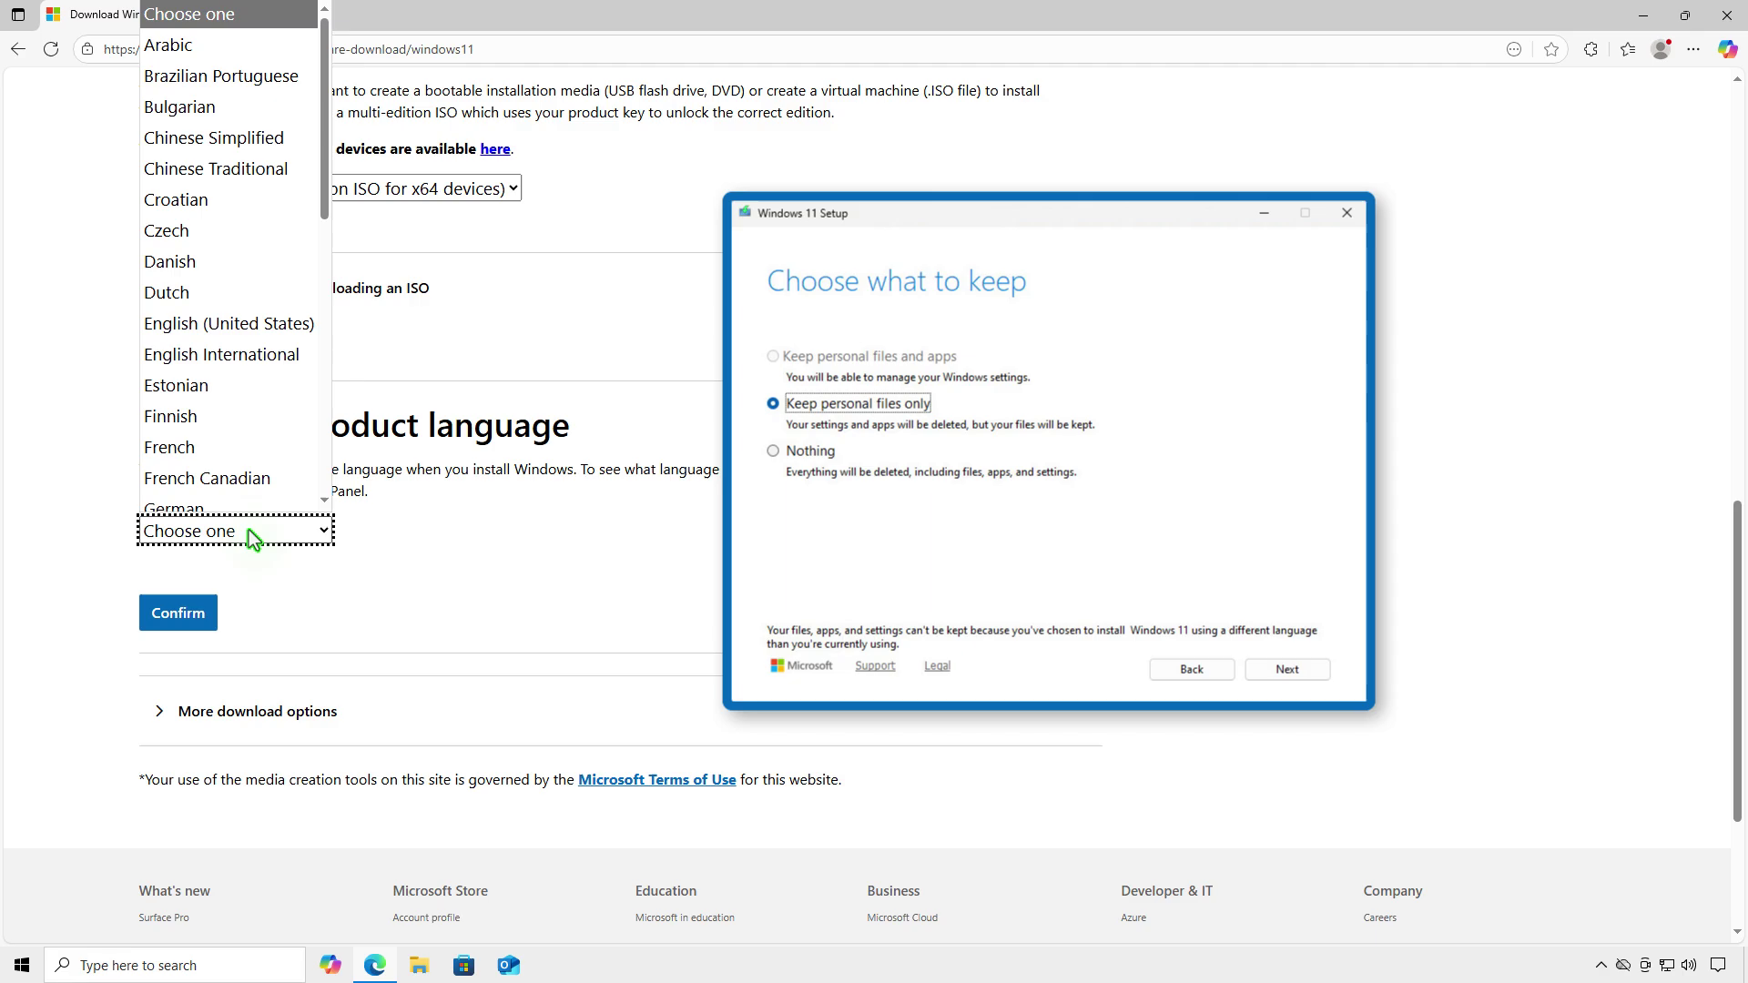
Open Settings › Time & Language › Language to verify the English (United States) display language
{"action": "right_click", "coordinate": [21, 965]}
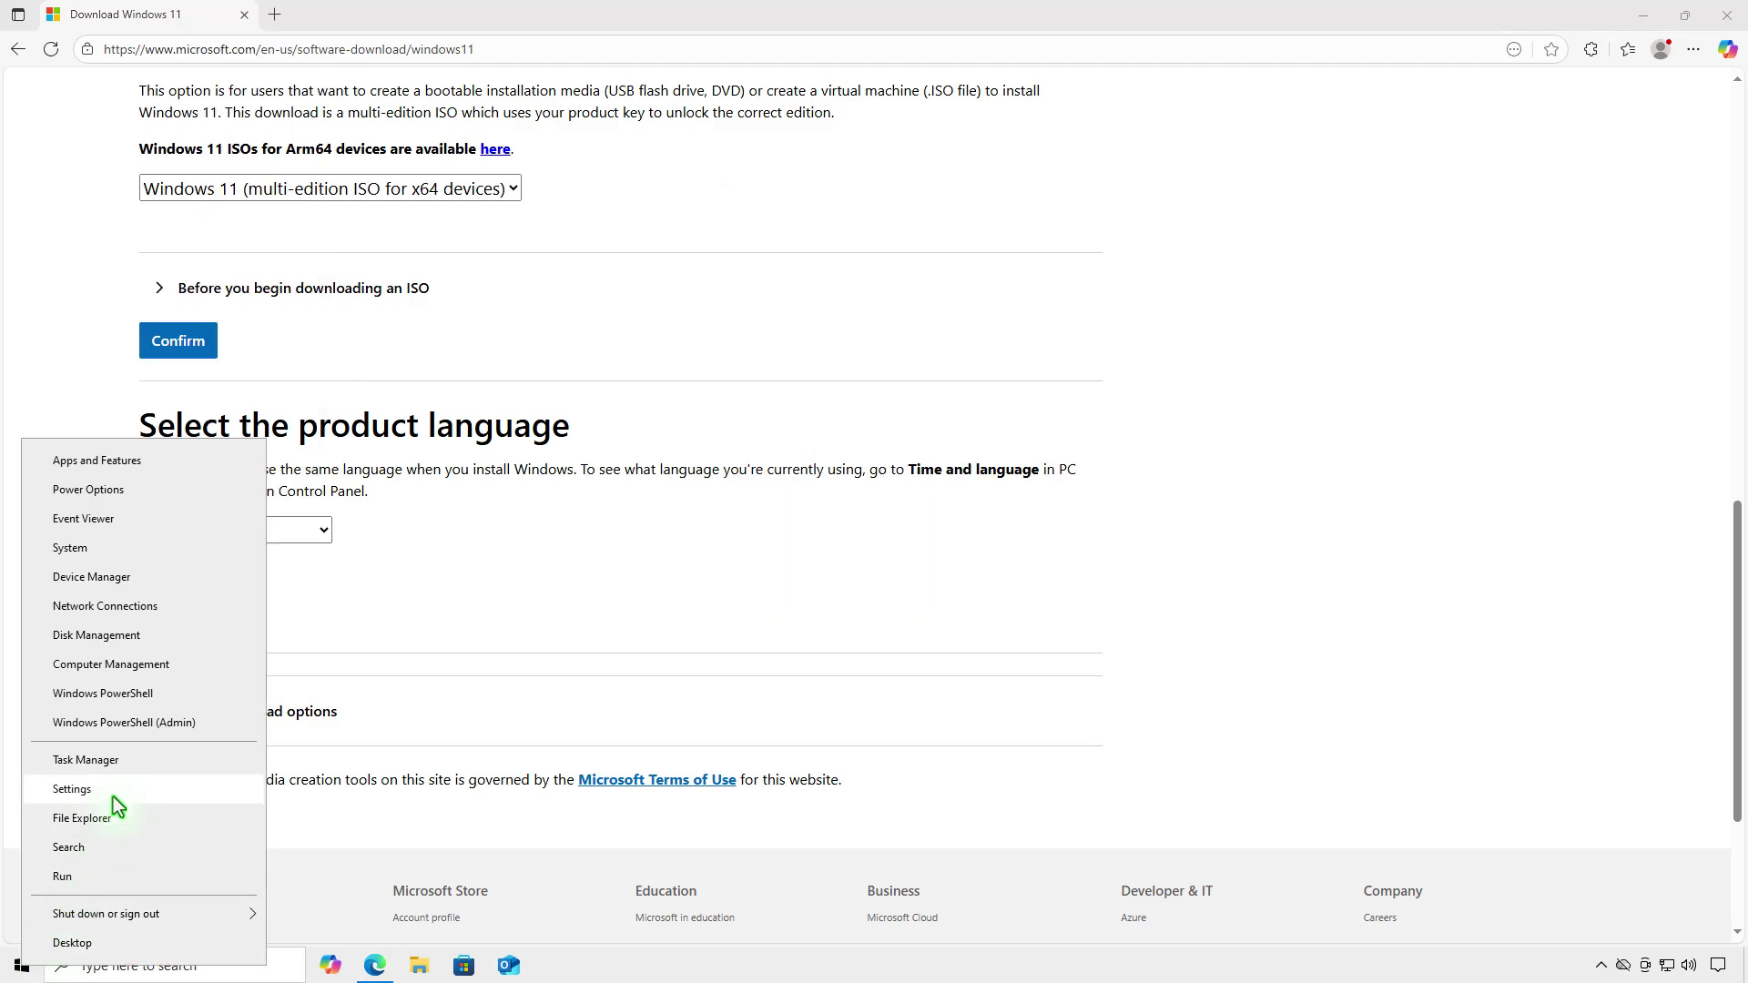
{"action": "left_click", "coordinate": [110, 791]}
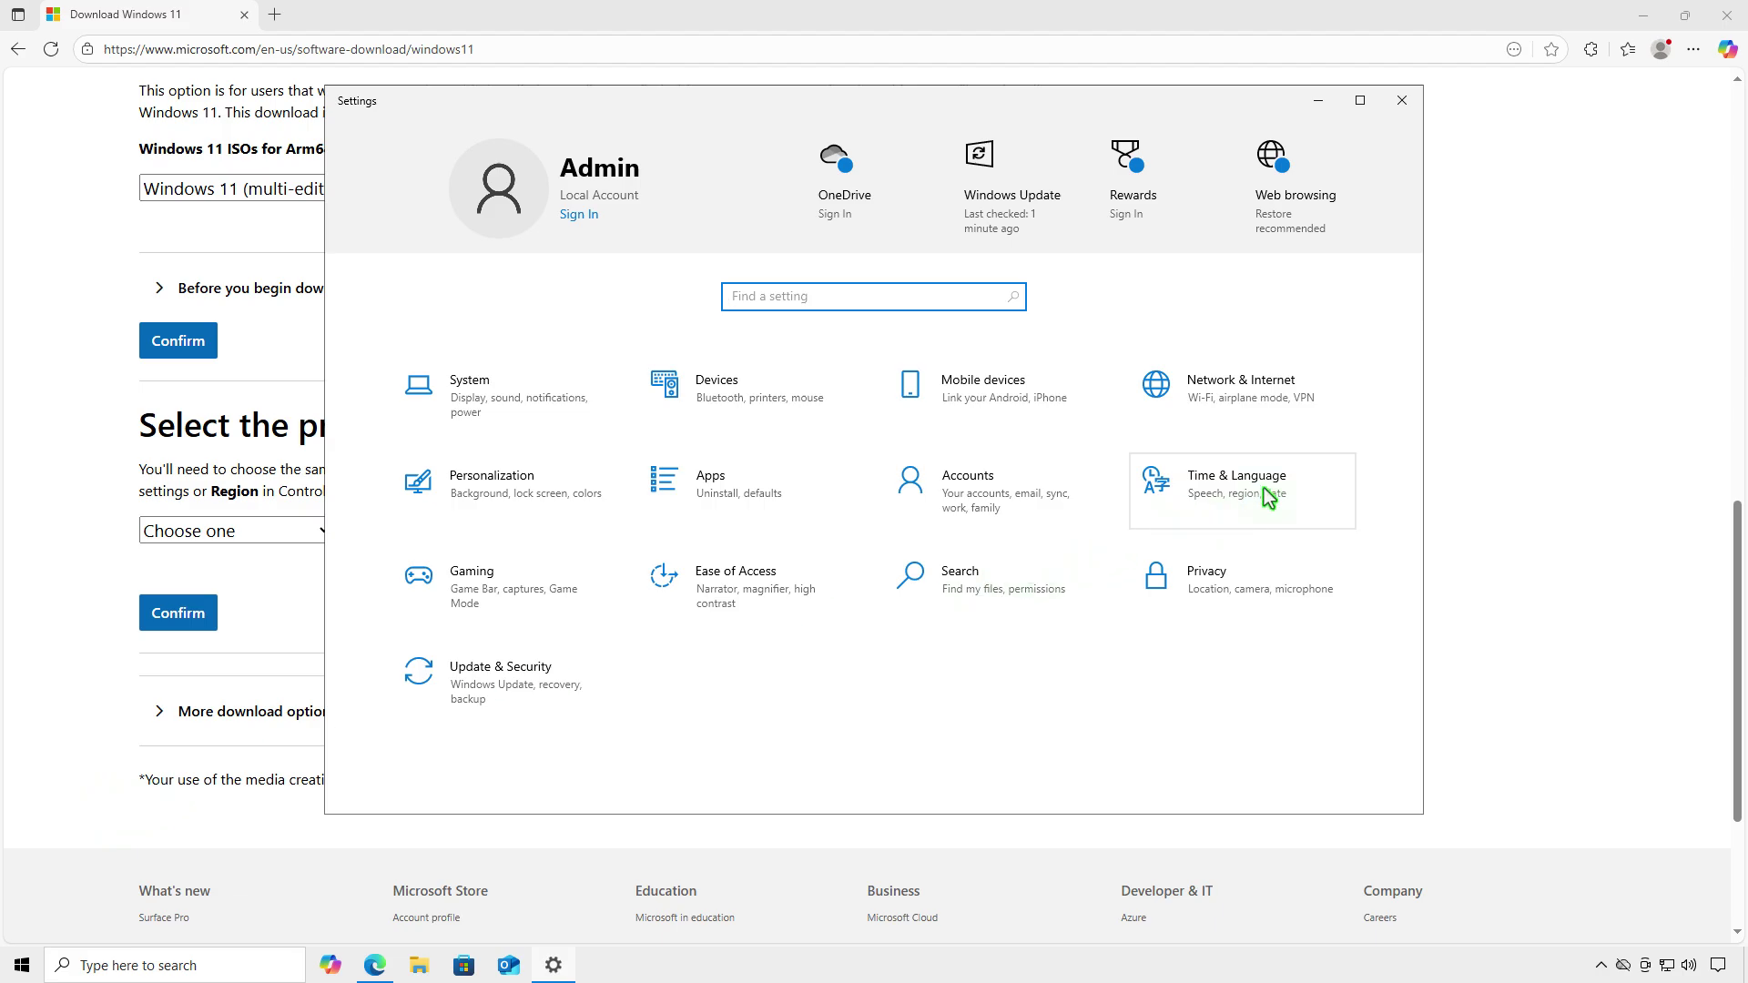
{"action": "left_click", "coordinate": [1302, 491]}
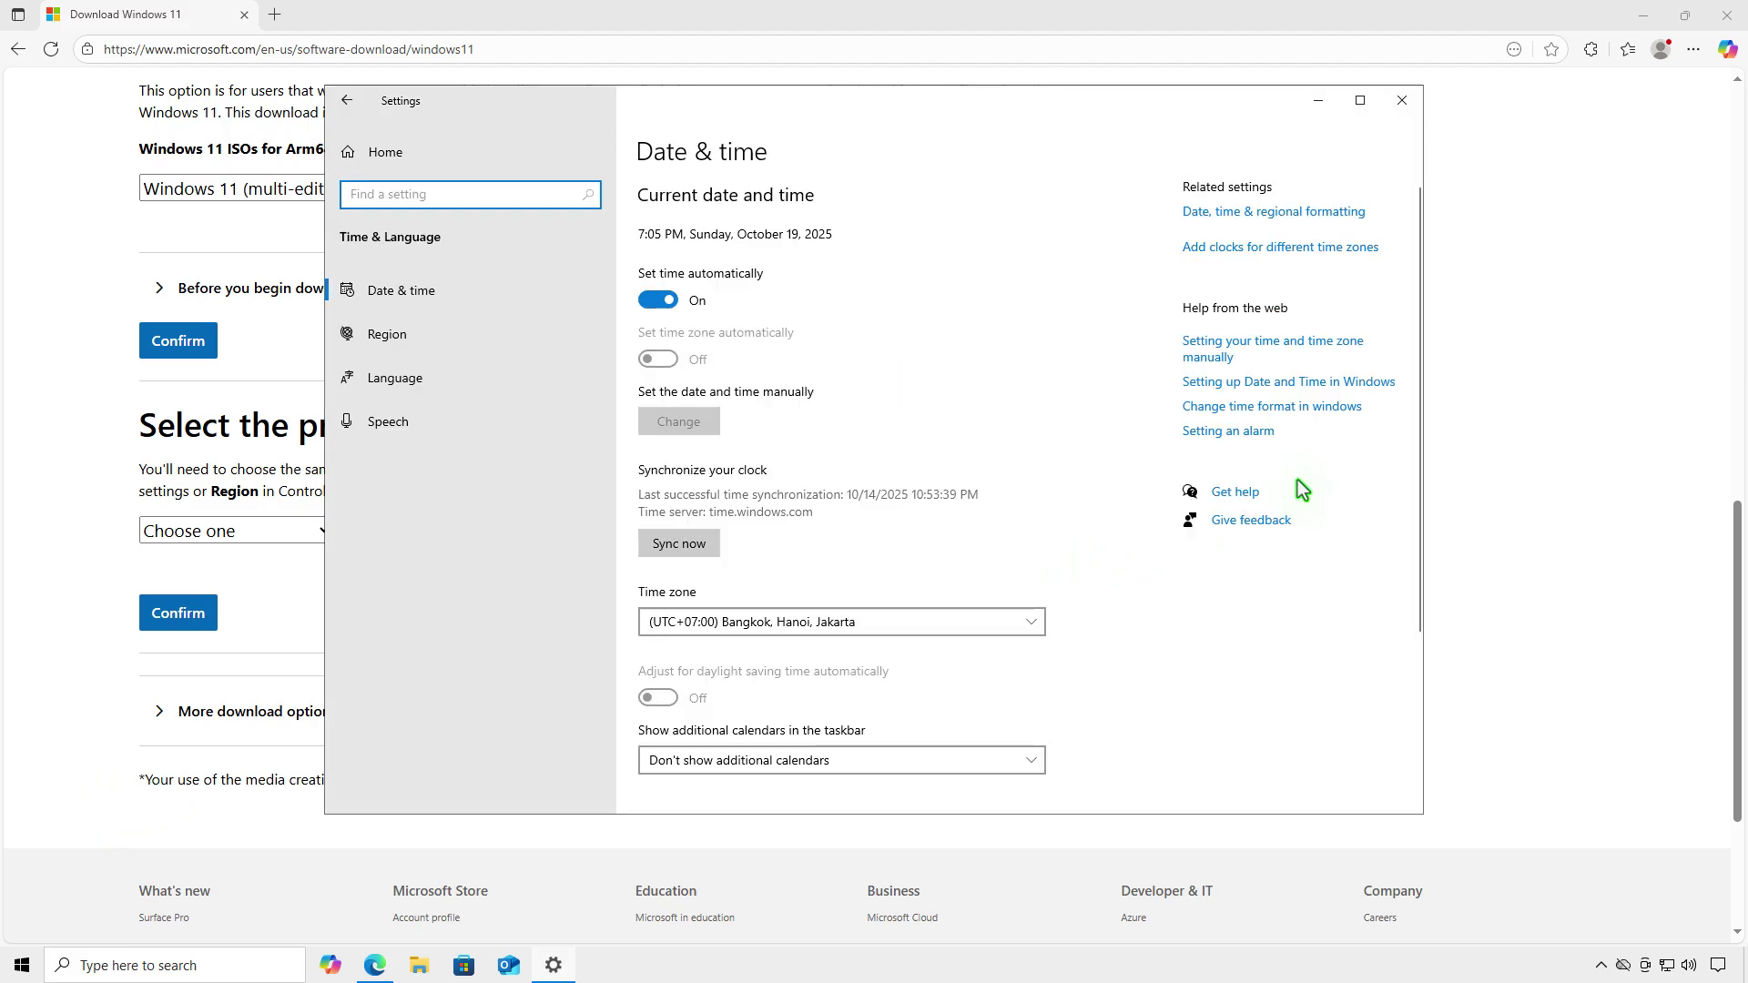
{"action": "left_click", "coordinate": [452, 383]}
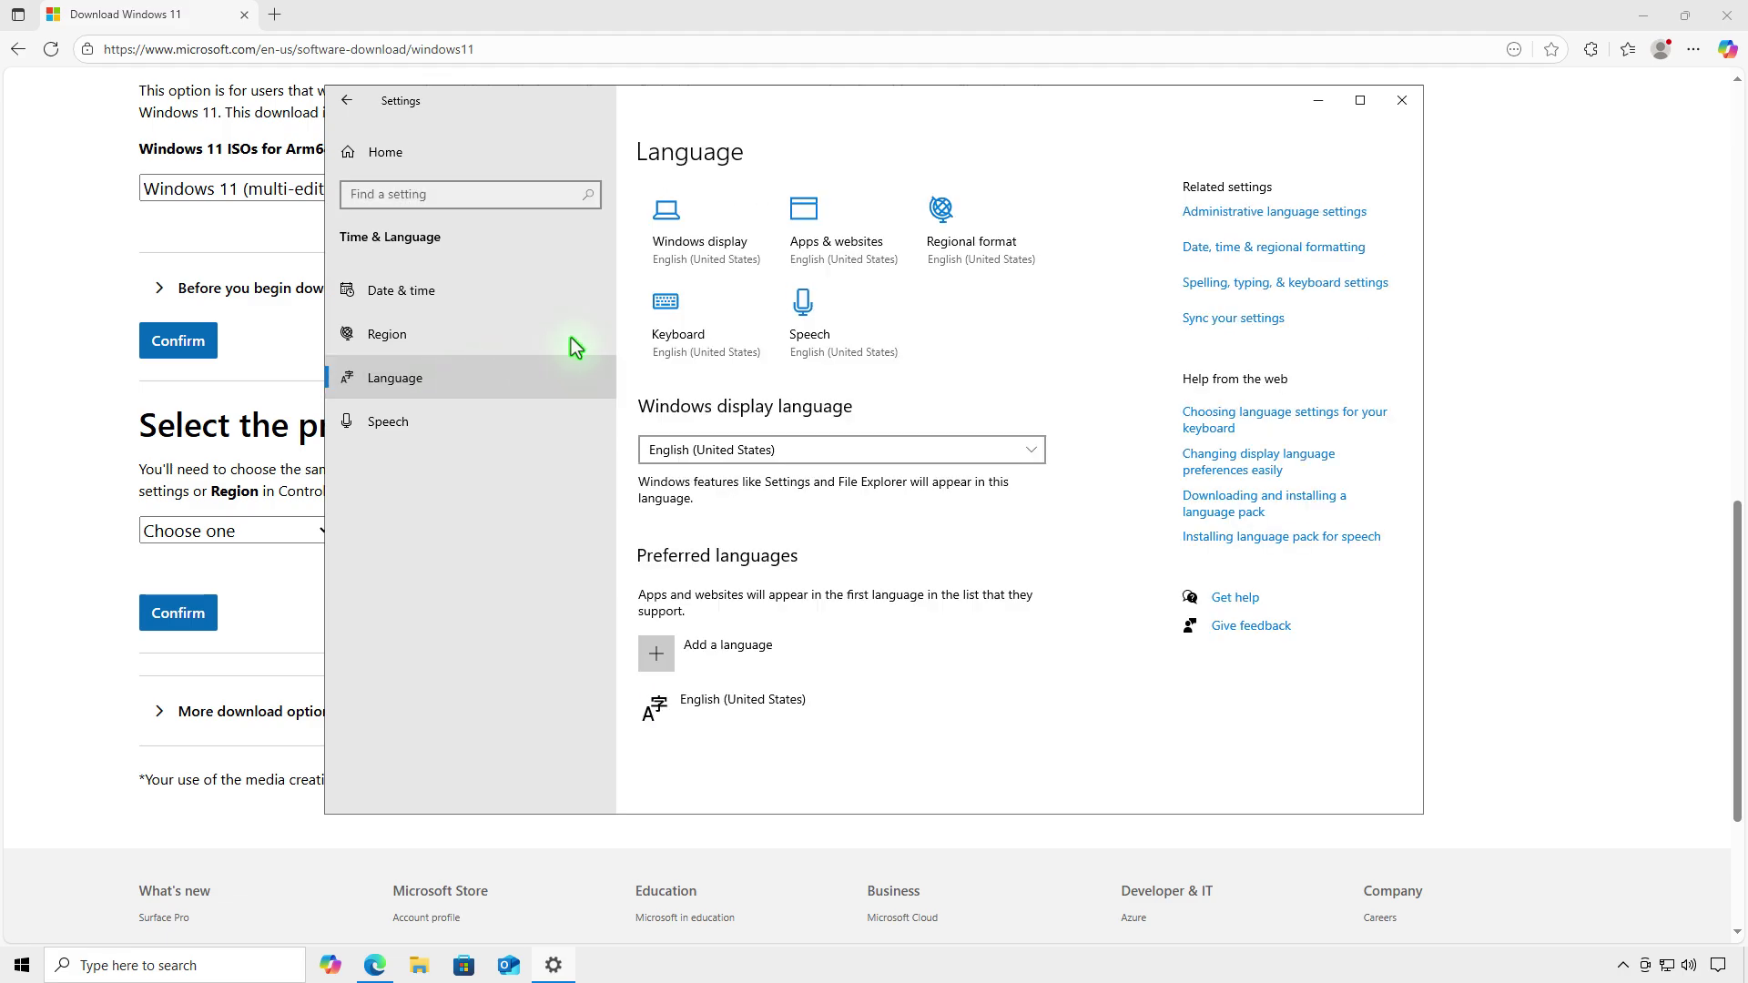
Choose English (United States) as product language and download the 64-bit Win11_25H2_English_x64.iso
{"action": "left_click", "coordinate": [1327, 108]}
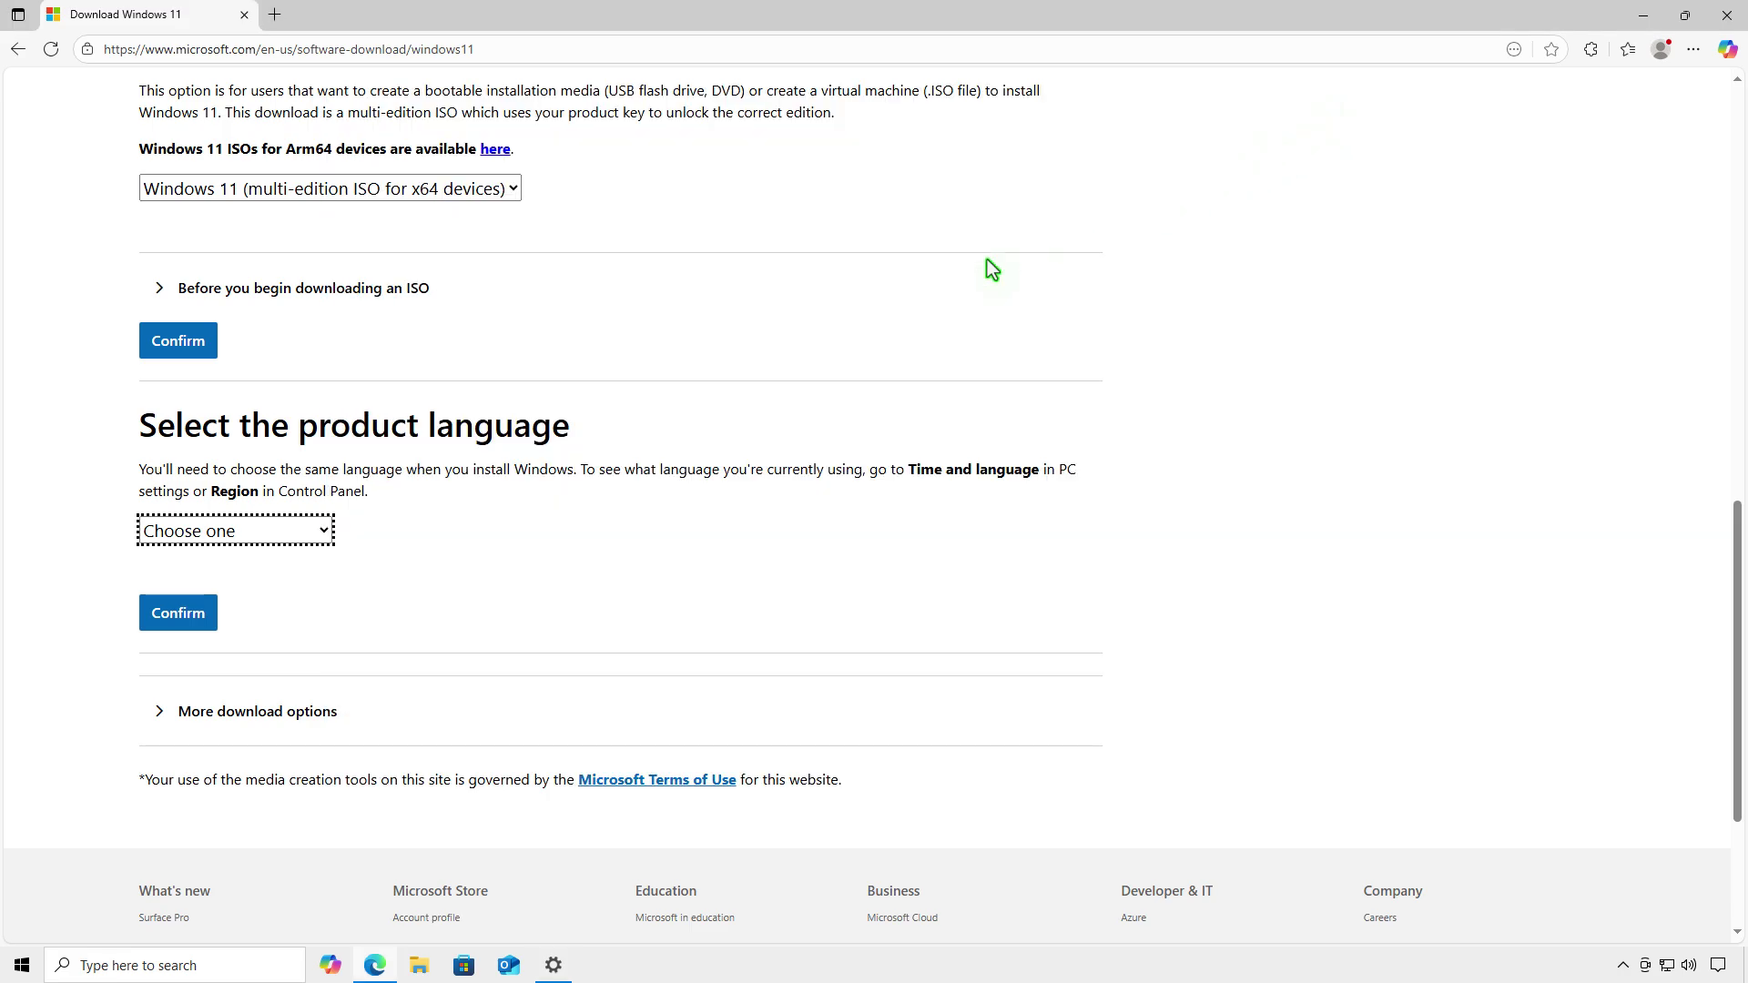
{"action": "left_click", "coordinate": [306, 542]}
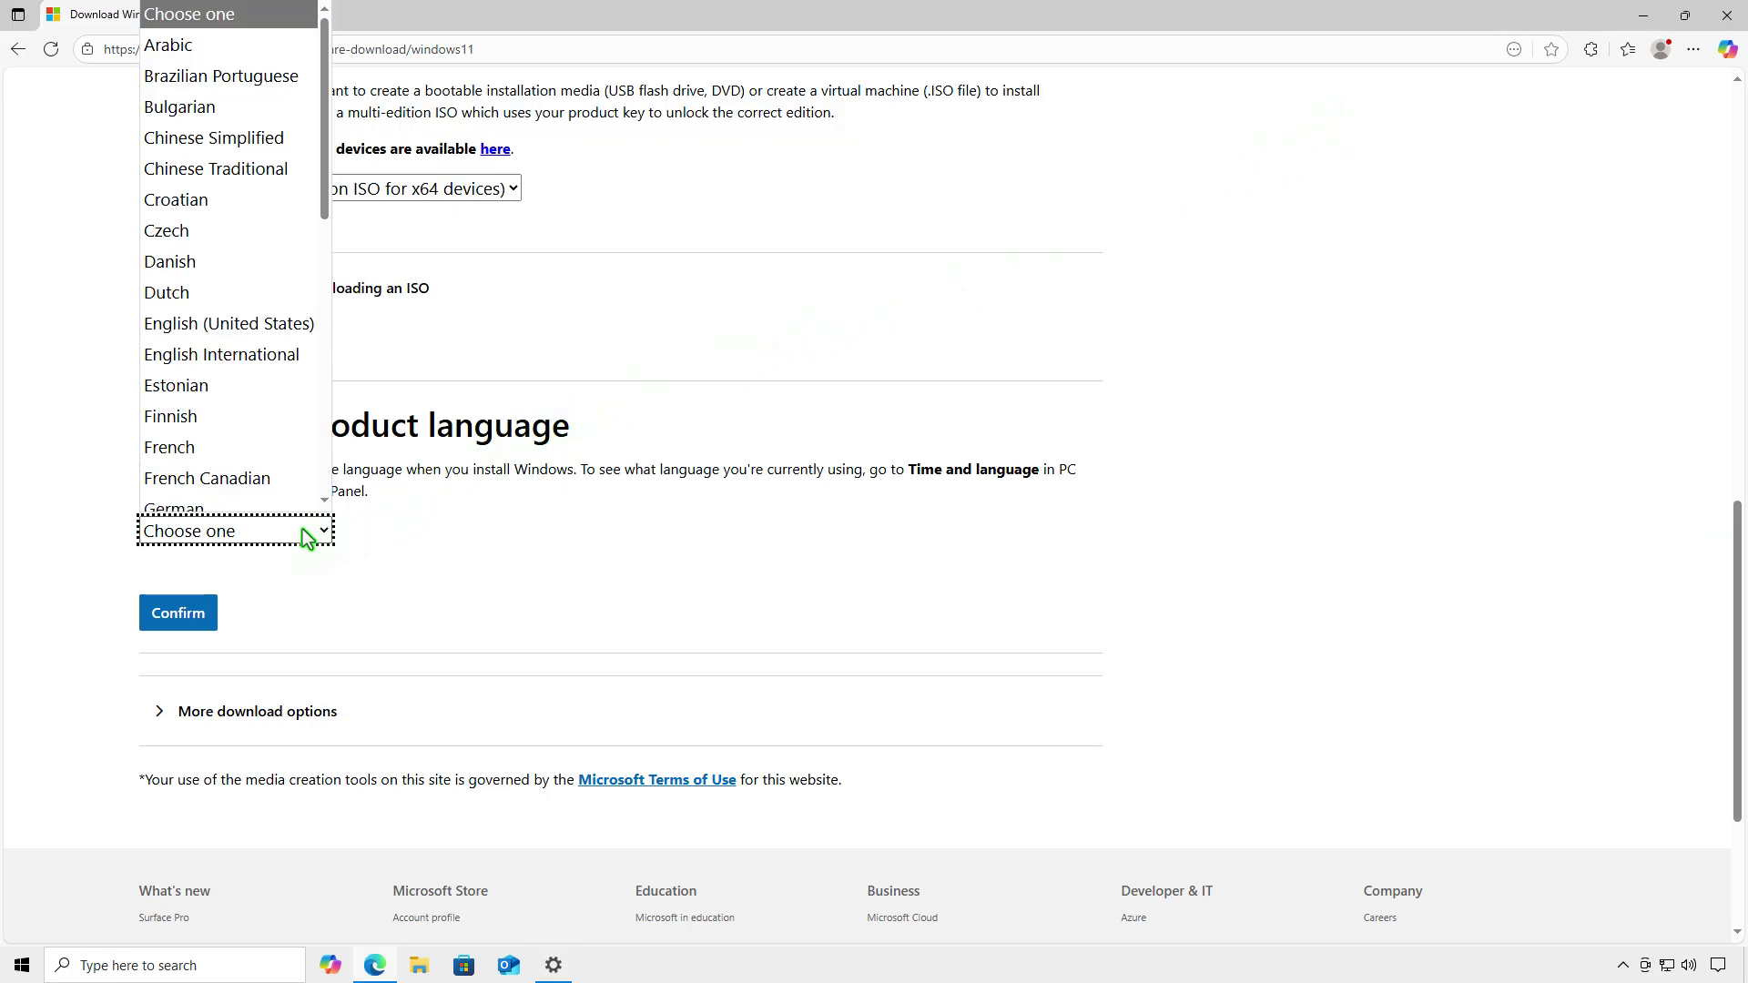
{"action": "left_click", "coordinate": [299, 324]}
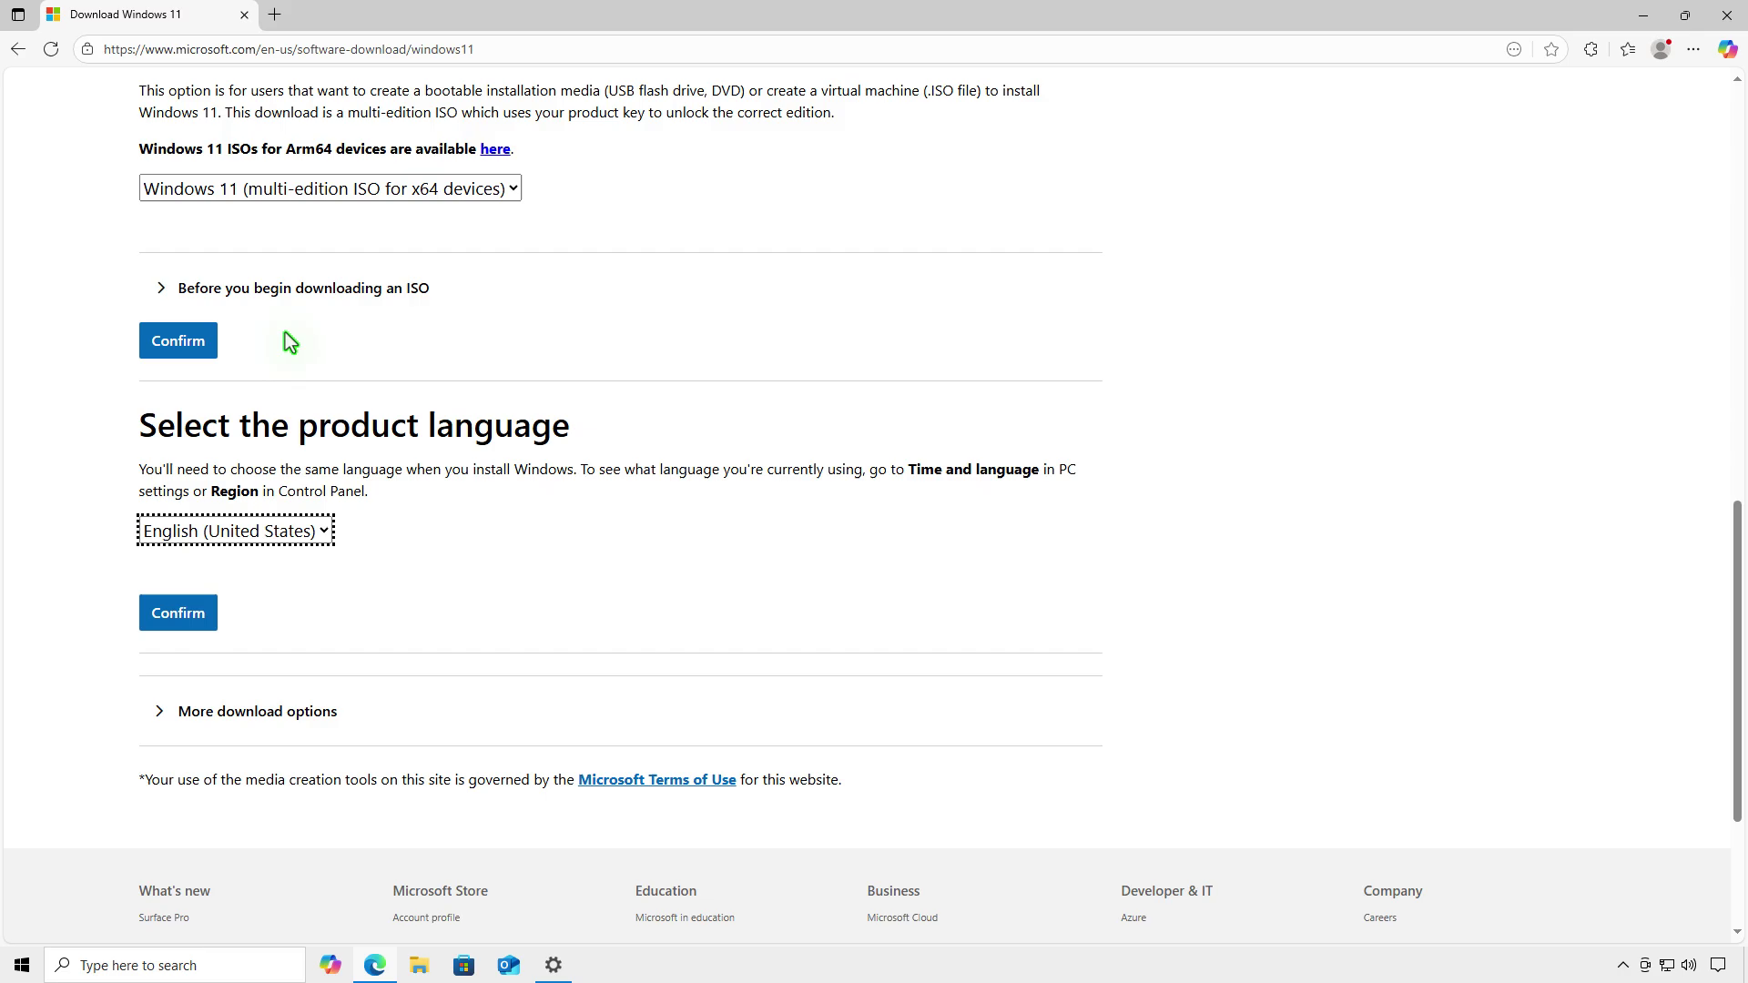
{"action": "left_click", "coordinate": [198, 614]}
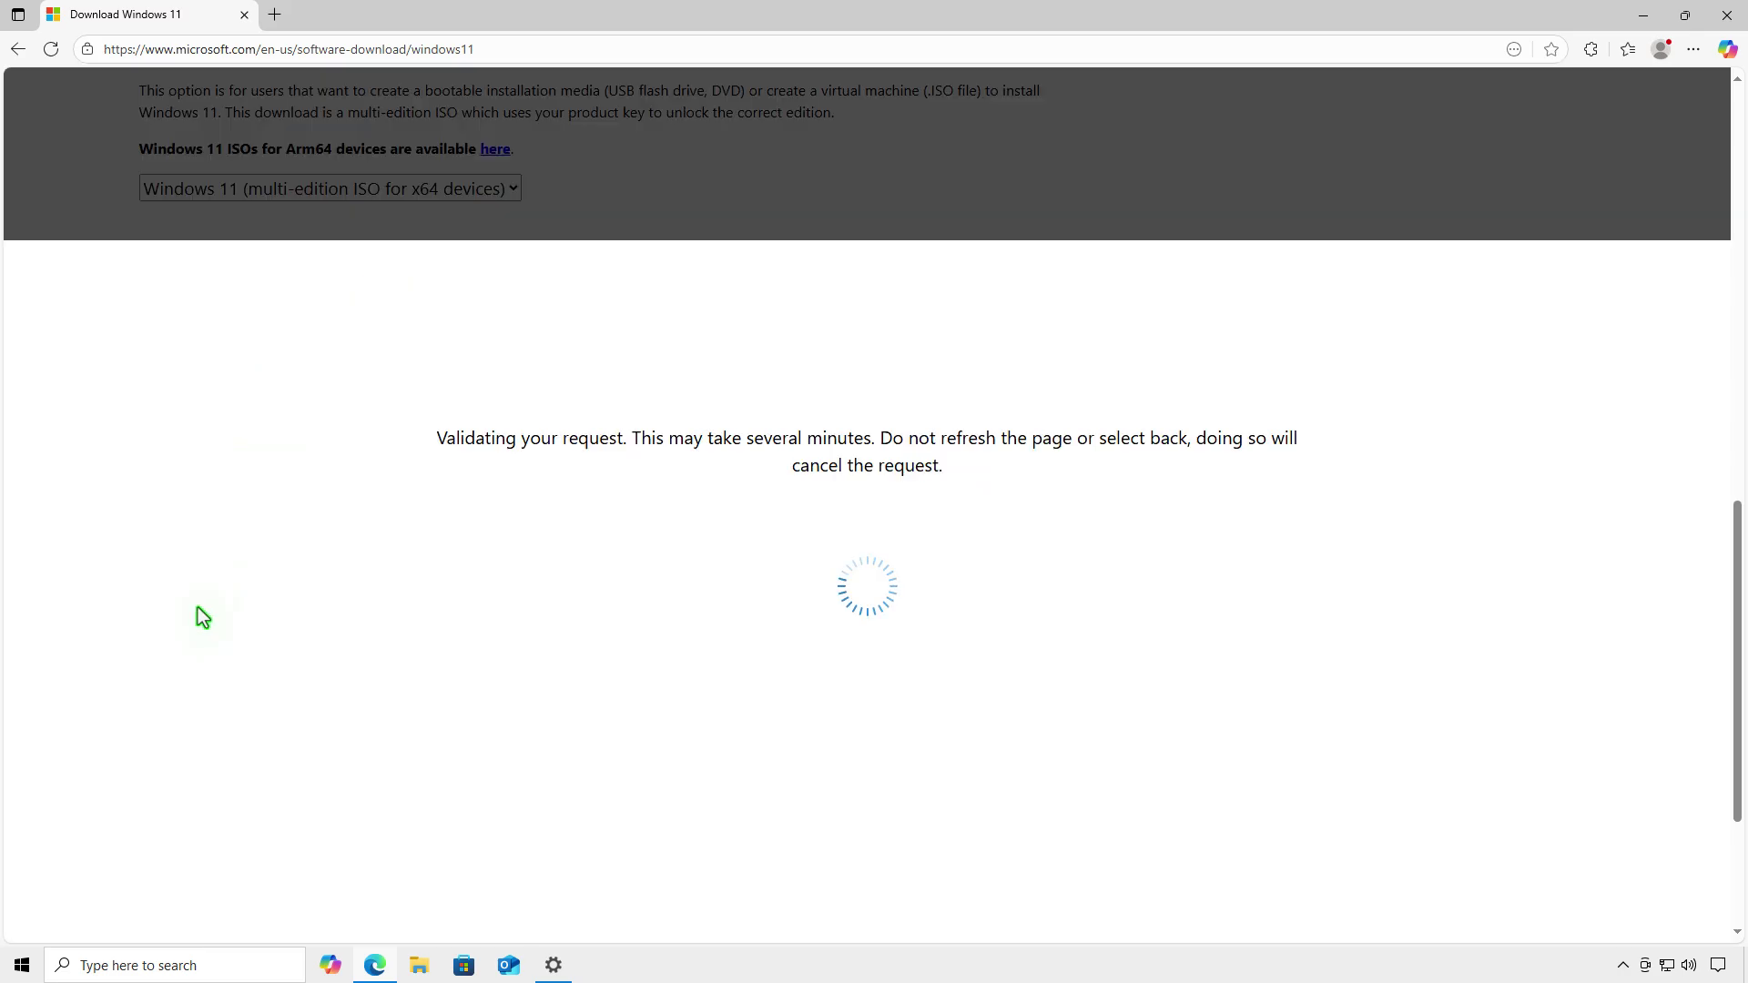
{"action": "scroll", "coordinate": [200, 615], "scroll_direction": "down", "scroll_amount": 1}
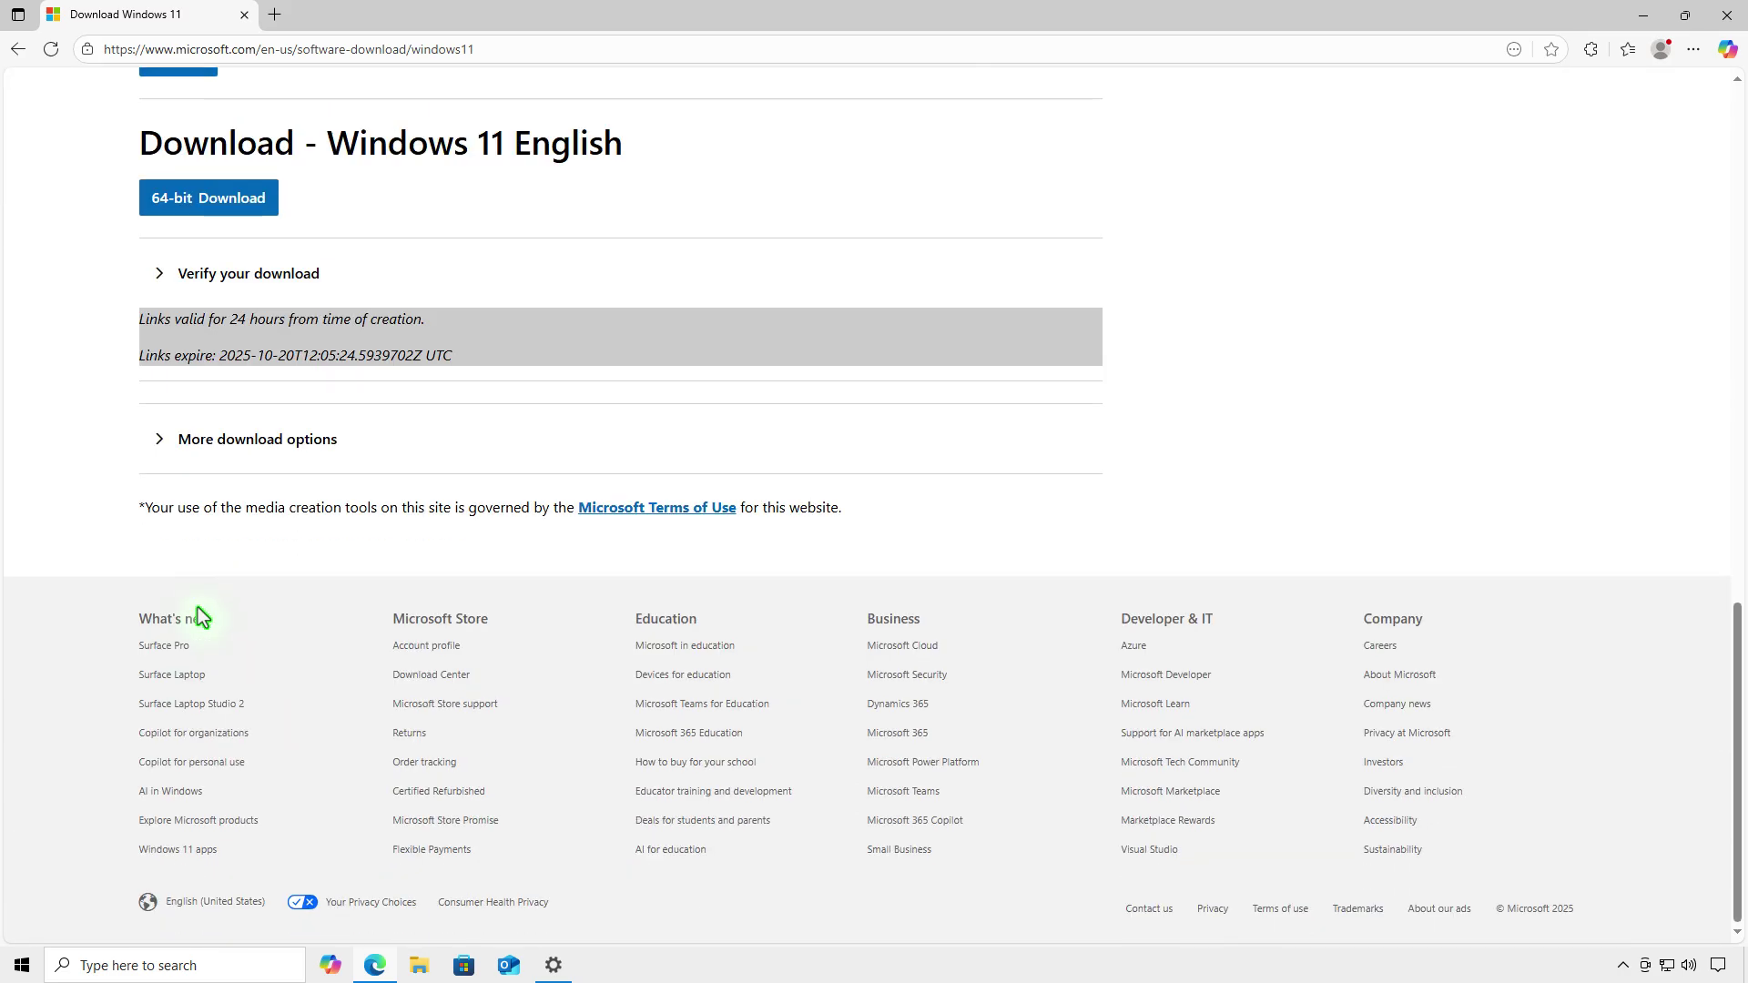
{"action": "left_click", "coordinate": [227, 199]}
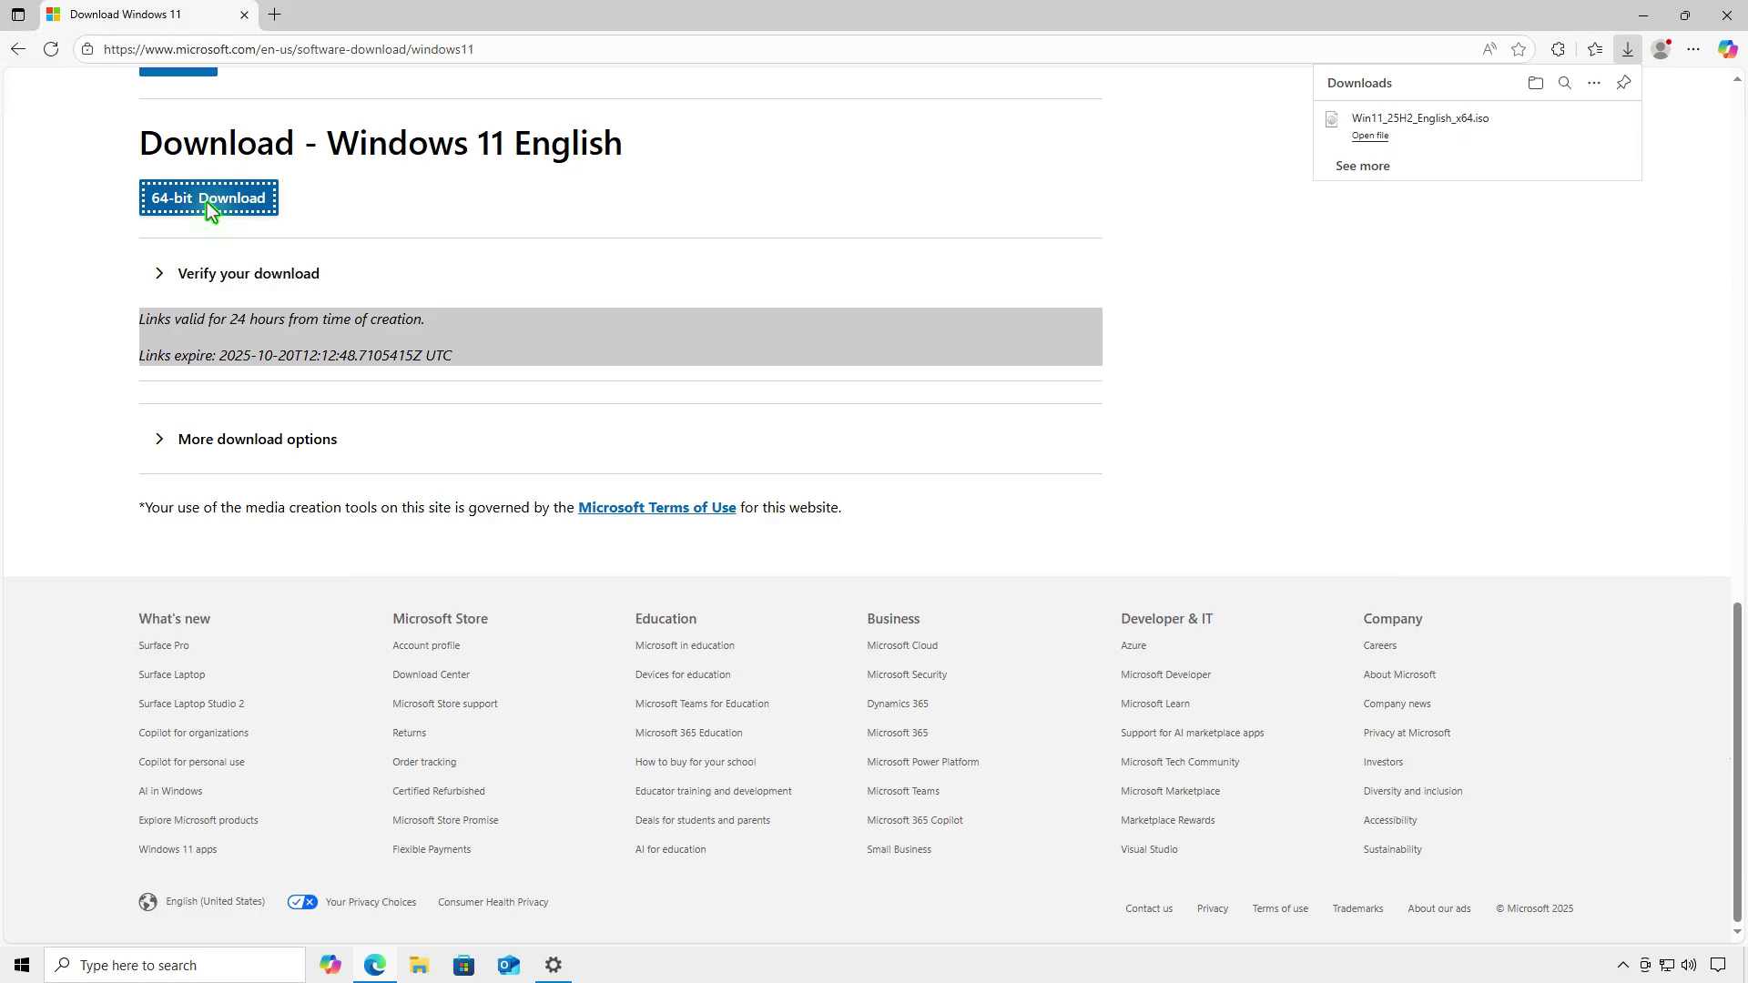
Mount Win11_25H2_English_x64.iso from Downloads as DVD Drive (D:)
{"action": "left_click", "coordinate": [1537, 85]}
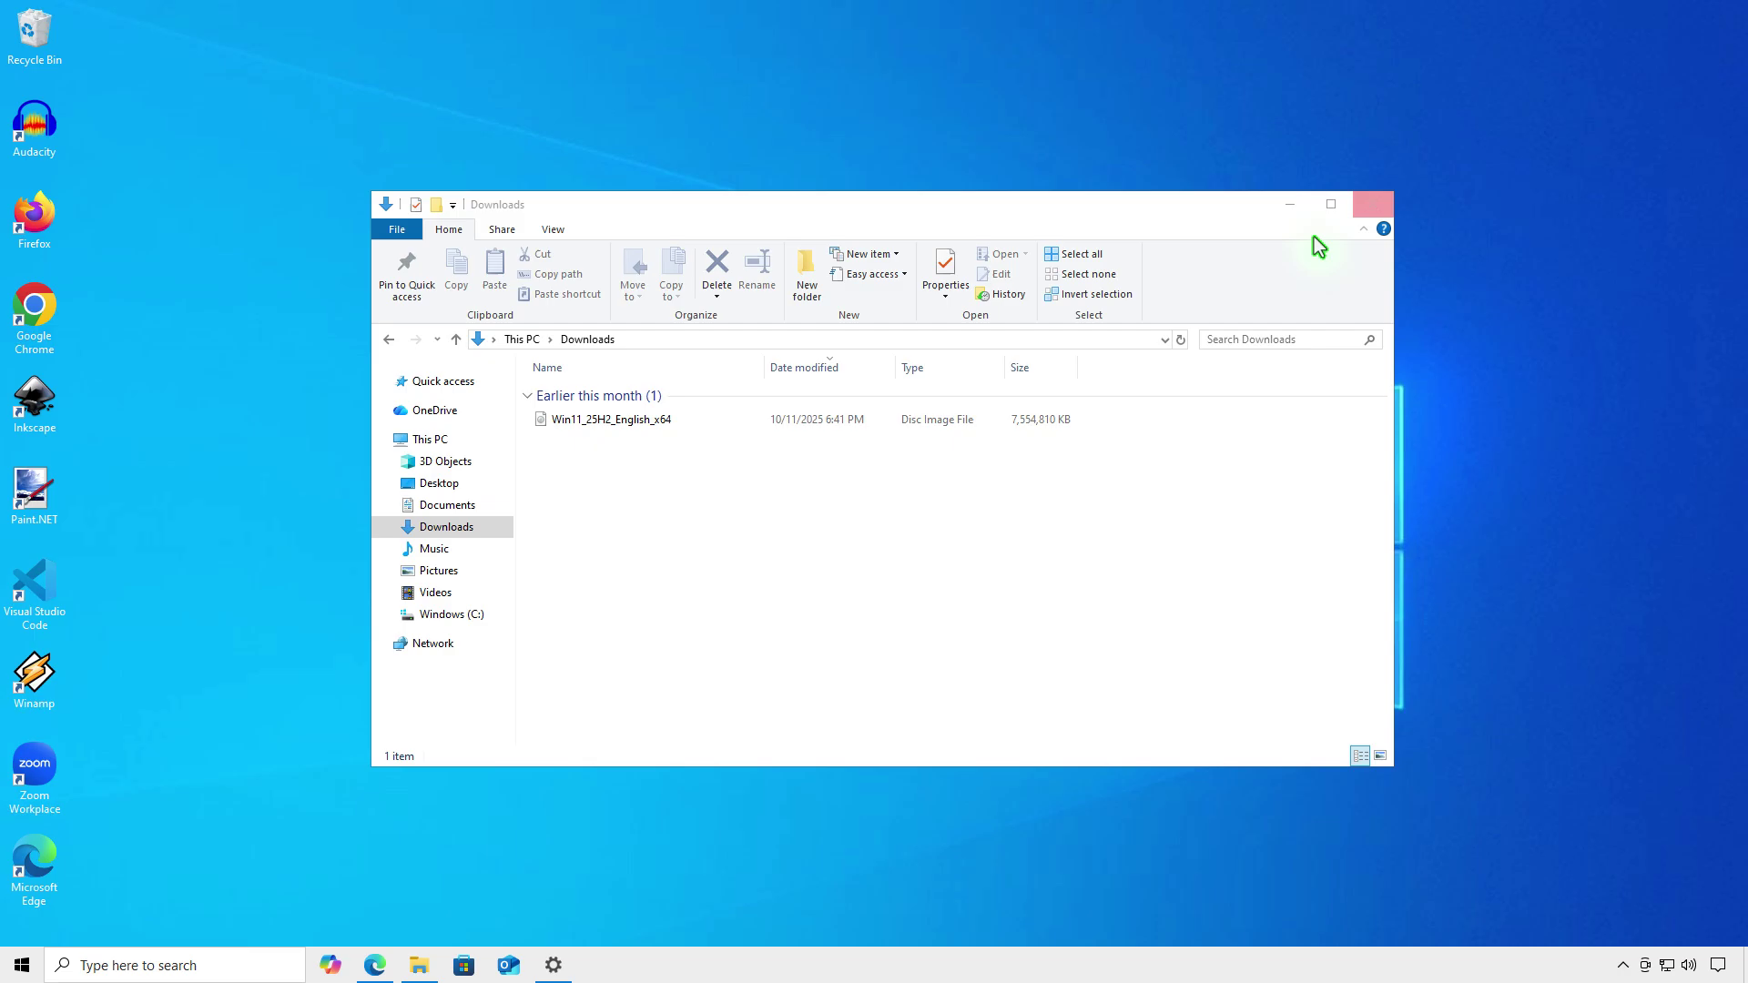
{"action": "left_click", "coordinate": [677, 422]}
{"action": "right_click", "coordinate": [680, 426]}
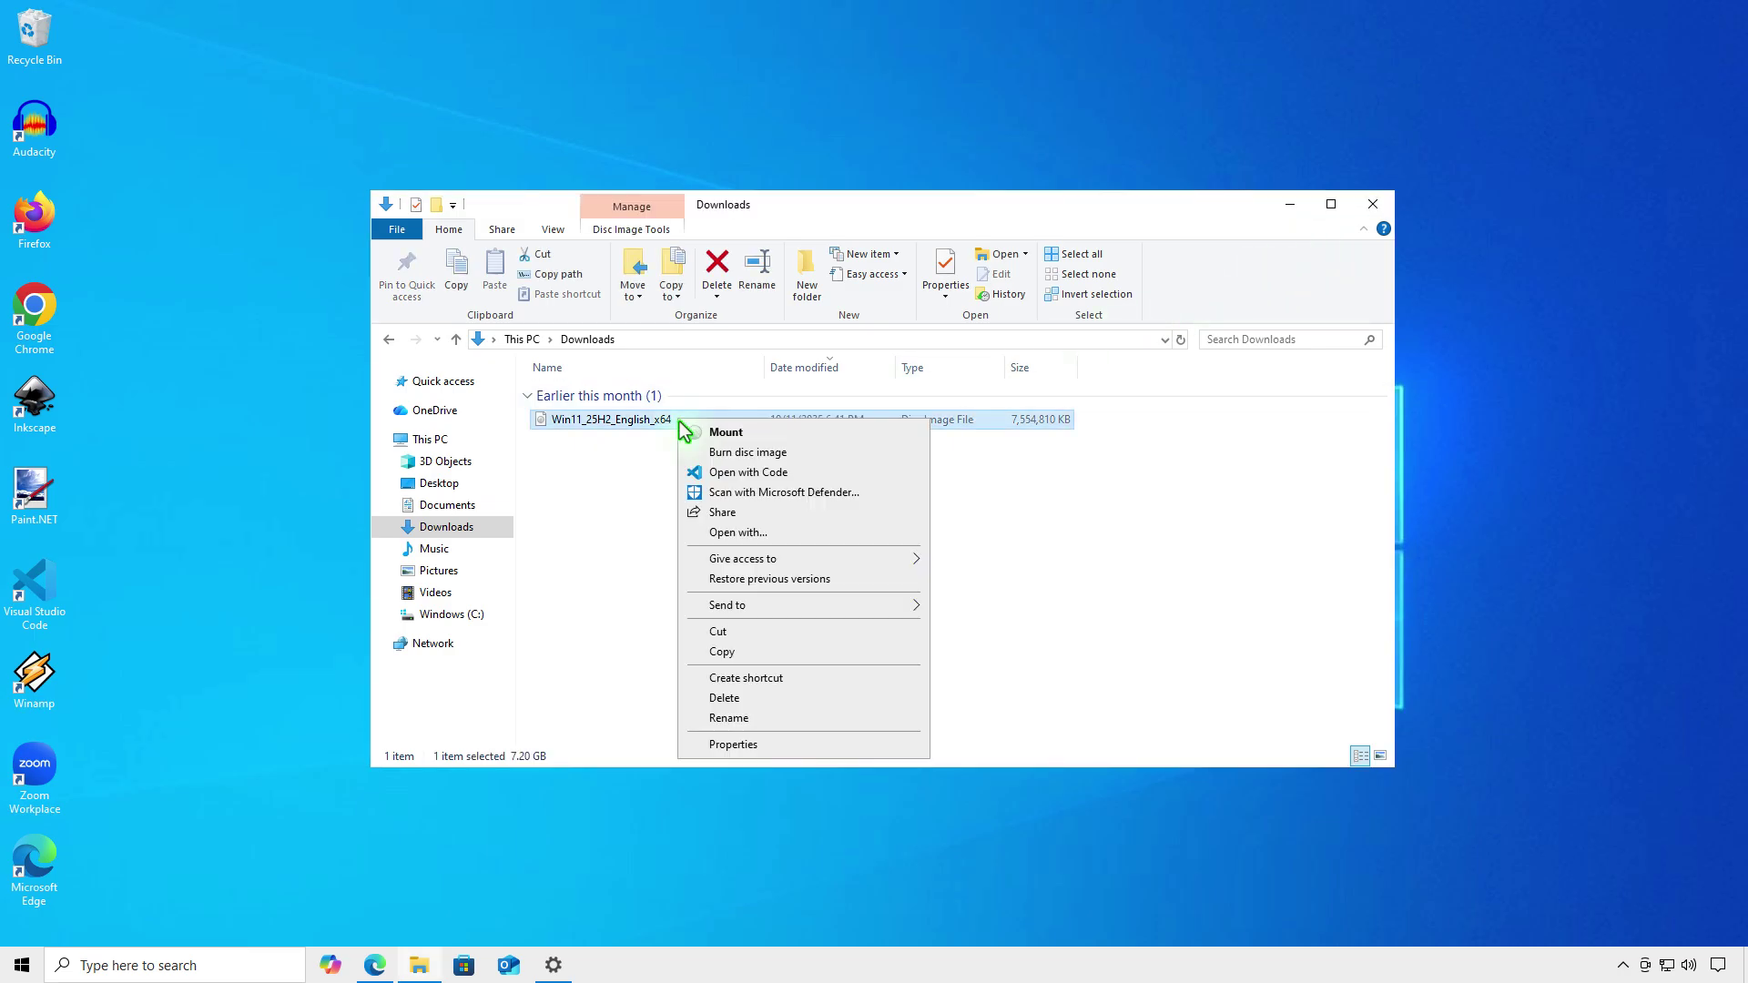
{"action": "left_click", "coordinate": [788, 433]}
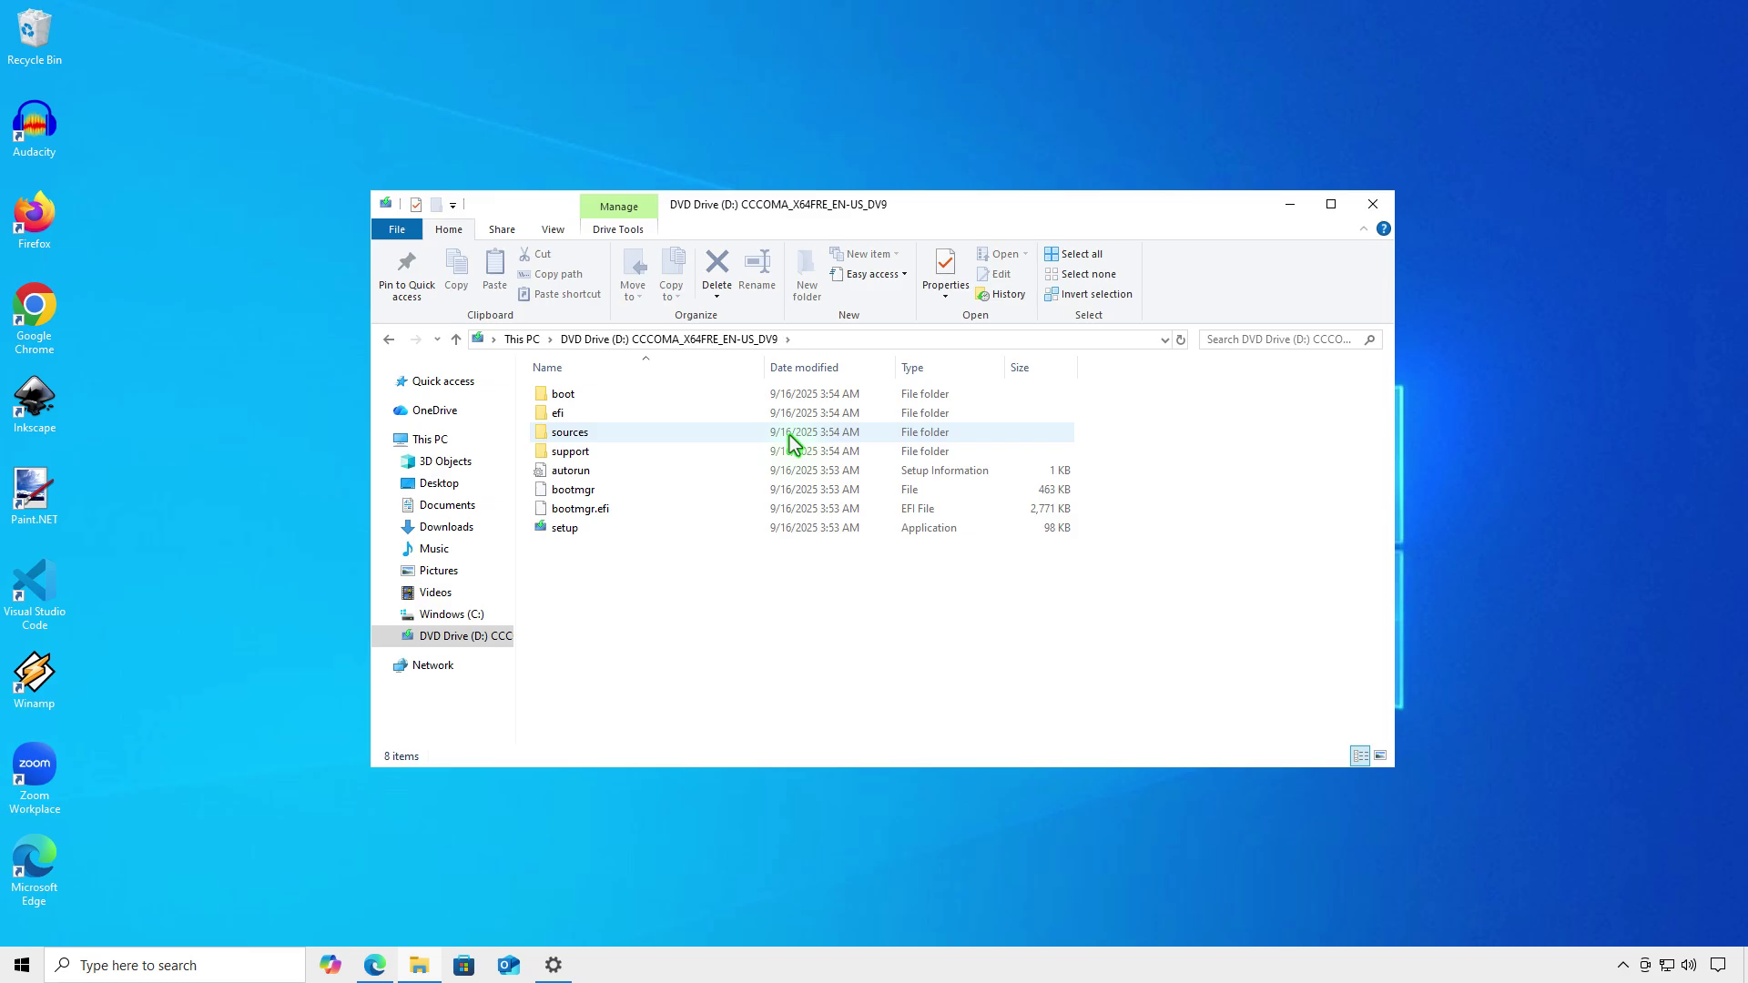
Copy the full path of the drive's setup program
{"action": "left_click", "coordinate": [639, 528]}
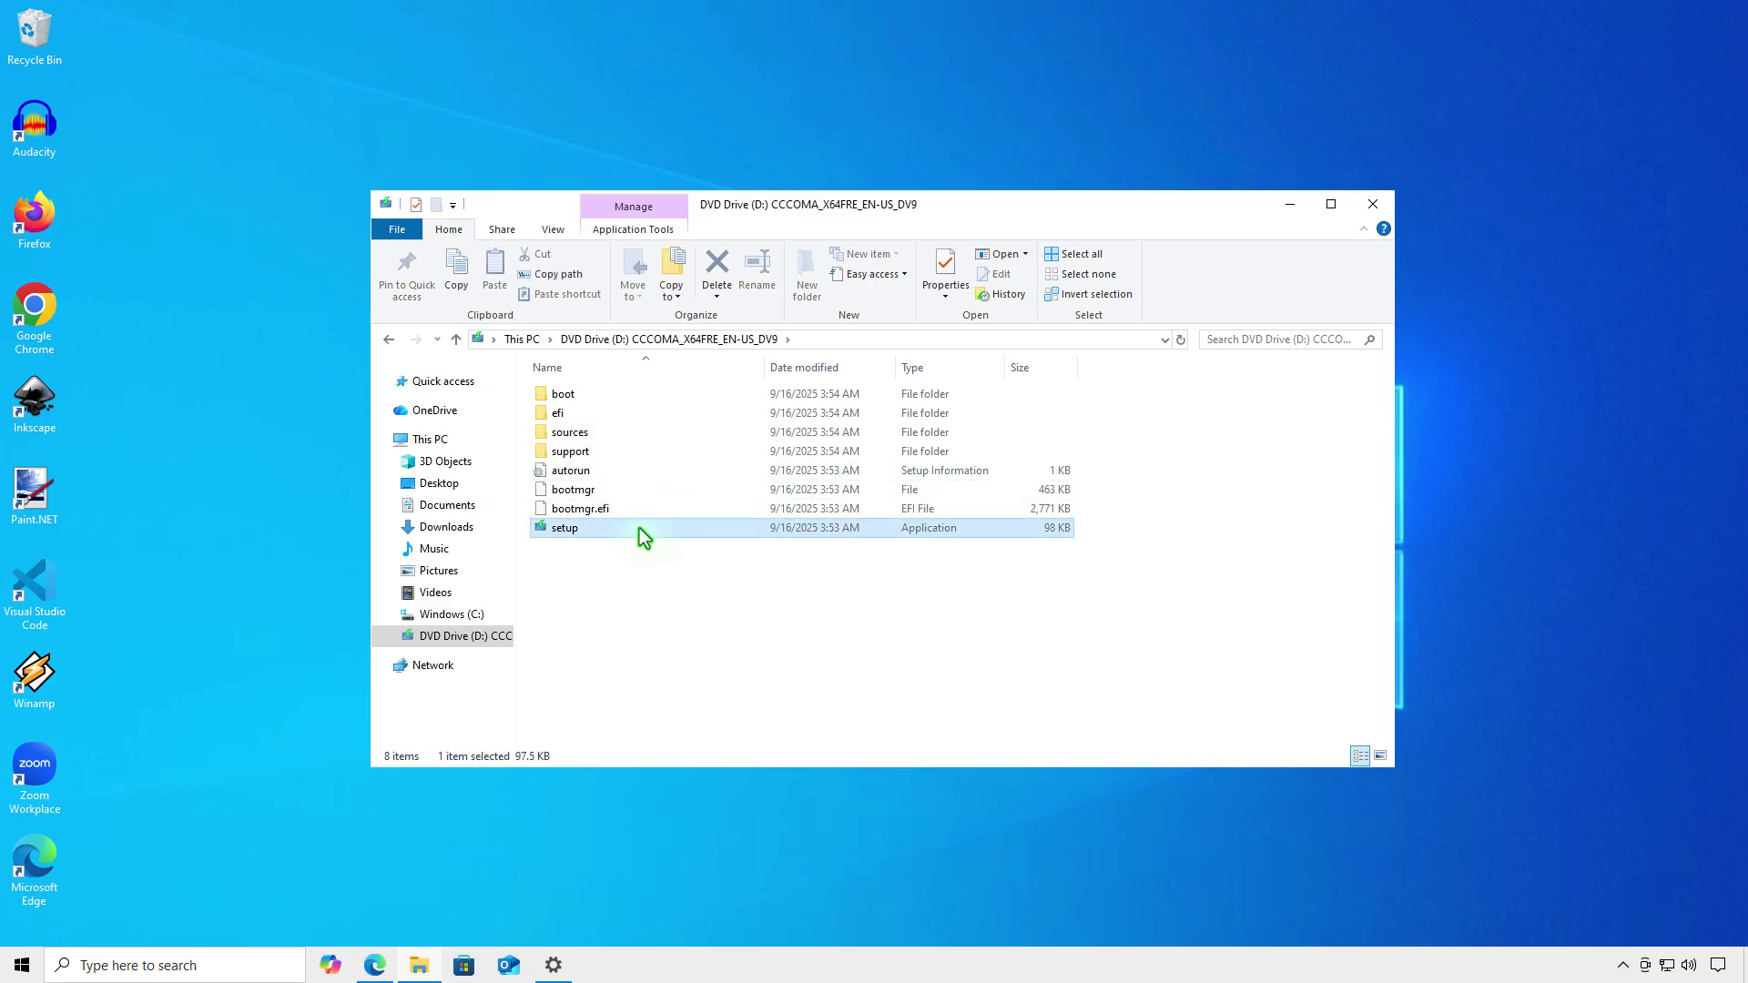
{"action": "right_click", "coordinate": [642, 535]}
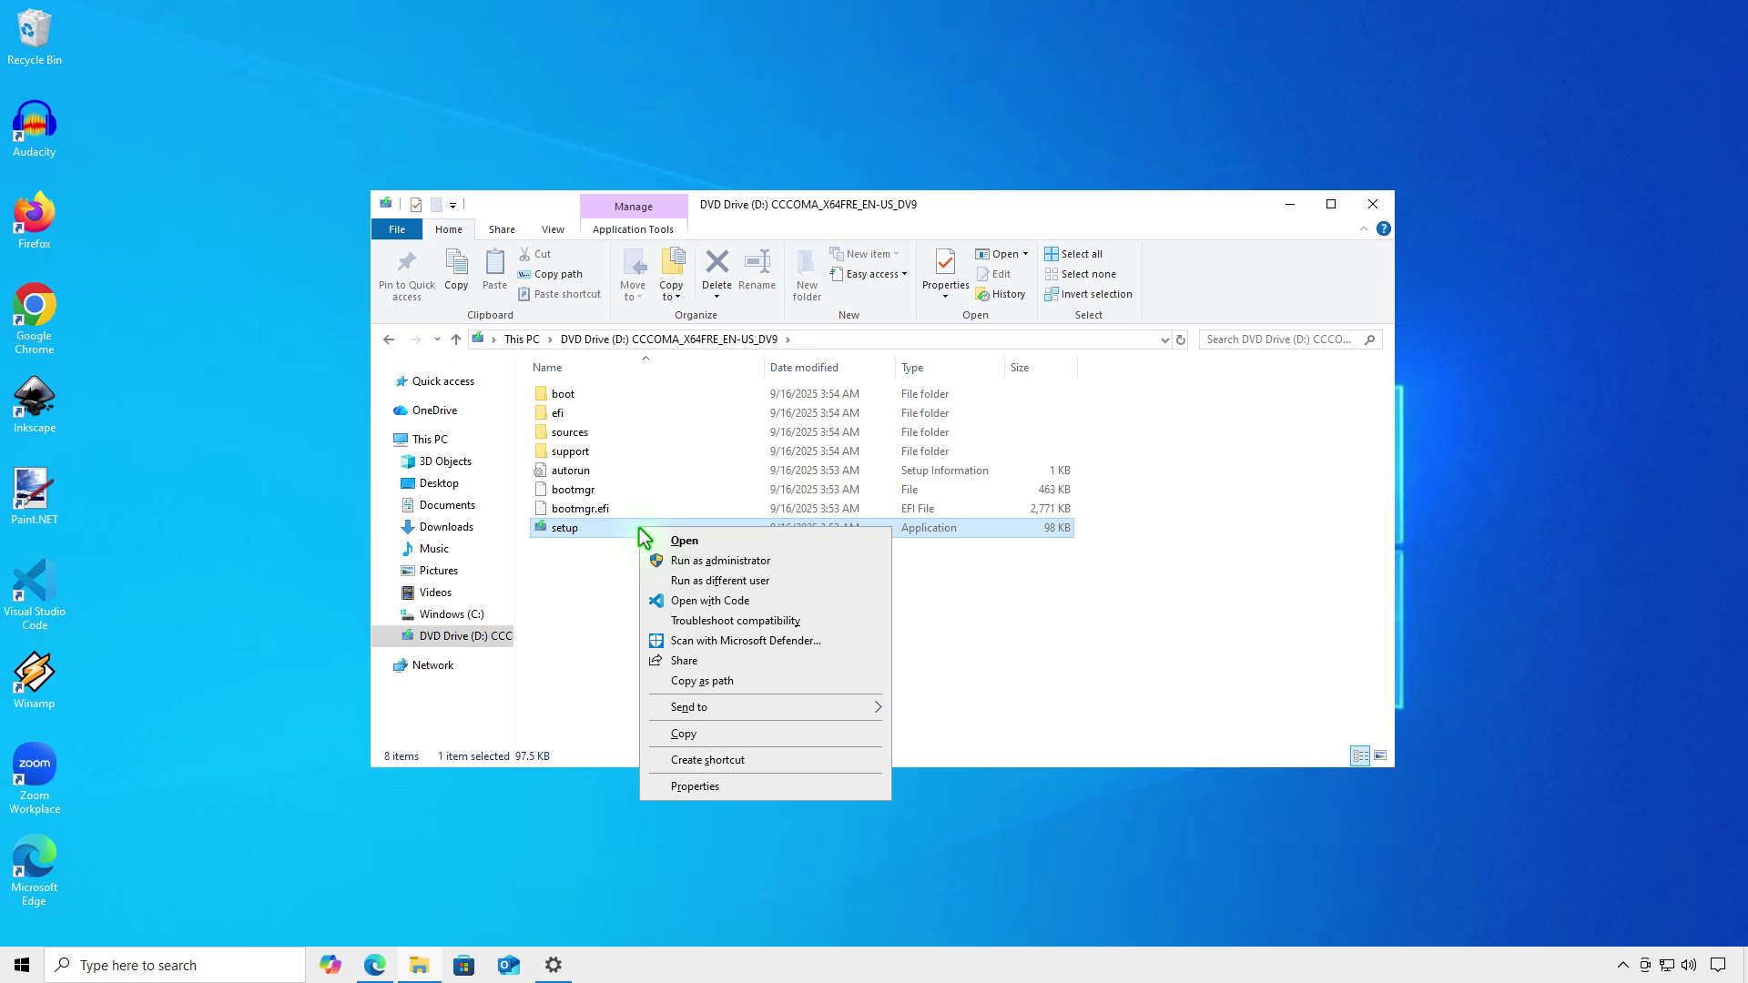
{"action": "left_click", "coordinate": [758, 689]}
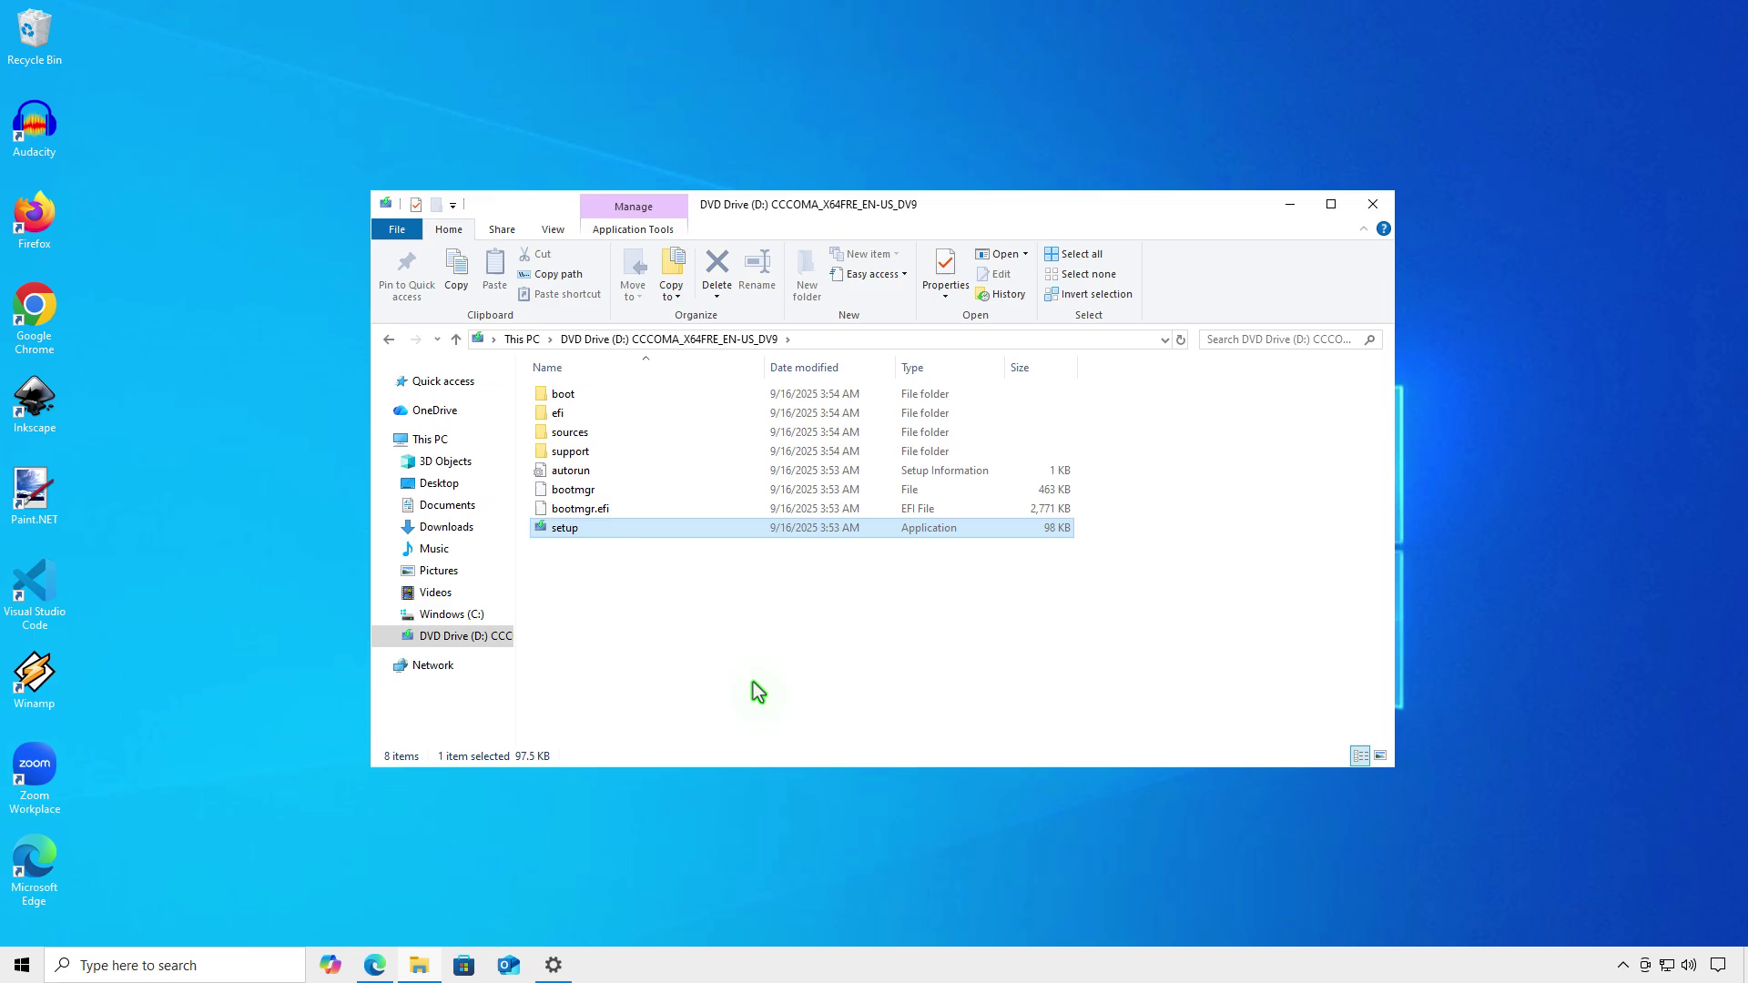
Run "D:\setup.exe" /product server from an administrator Command Prompt
{"action": "left_click", "coordinate": [1284, 204]}
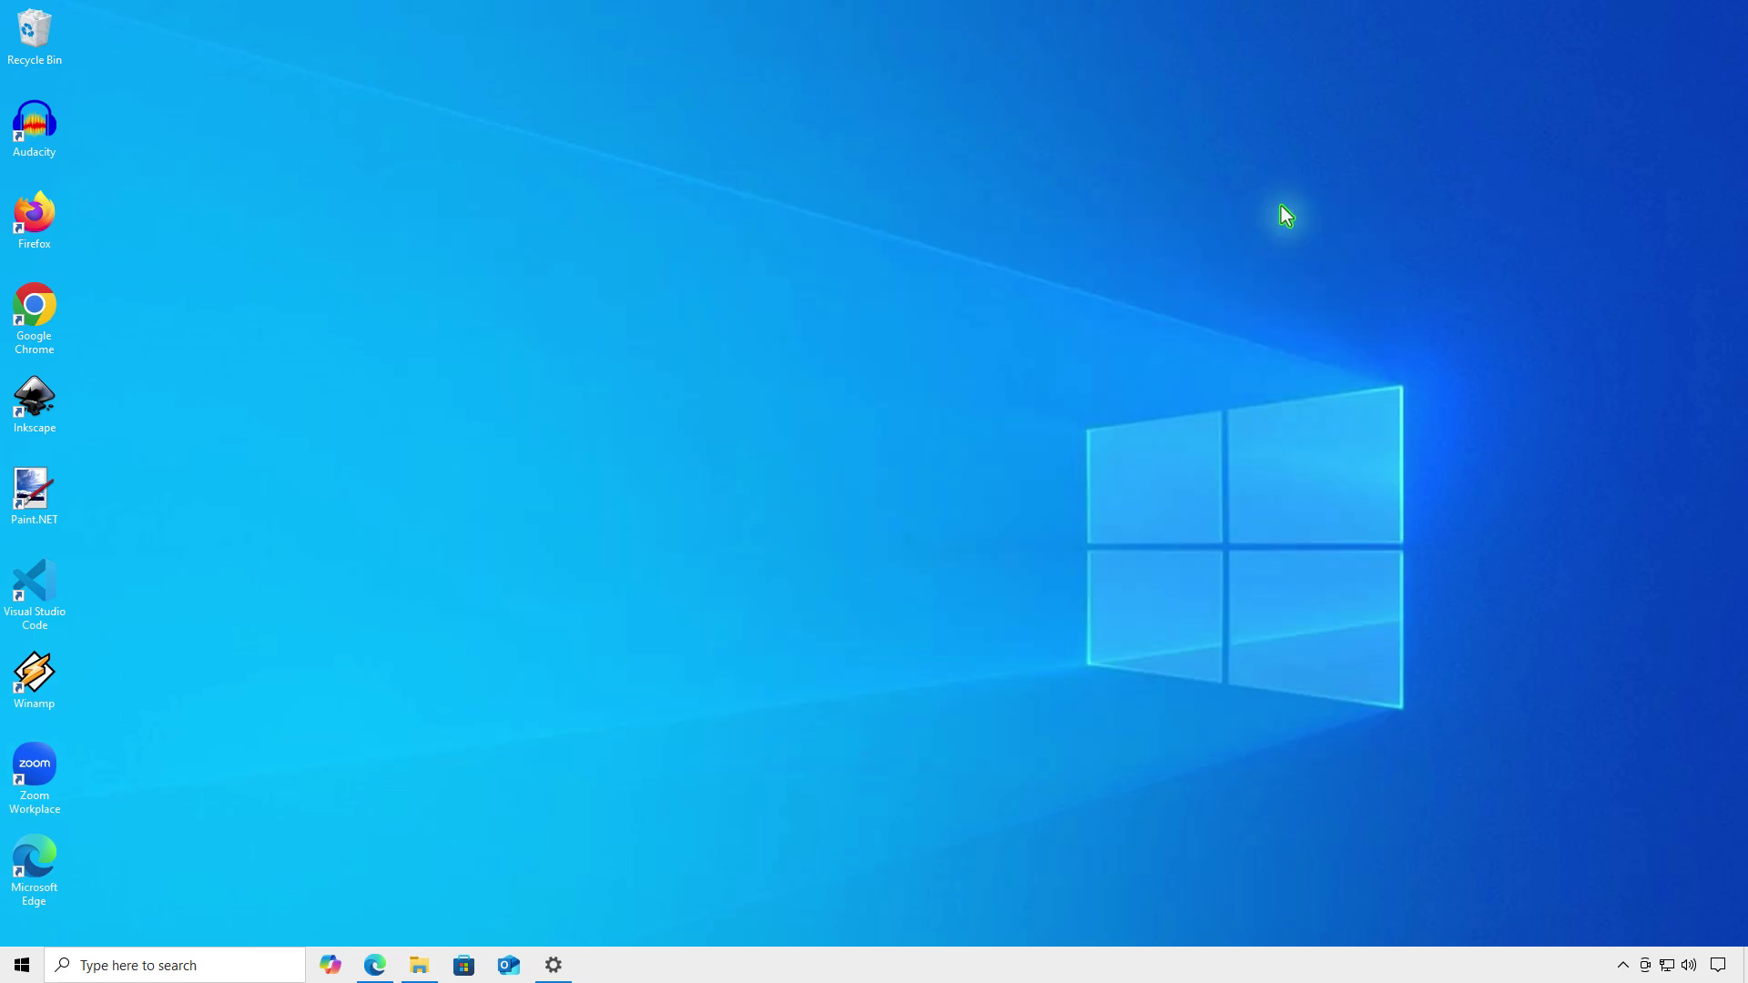
{"action": "left_click", "coordinate": [244, 967]}
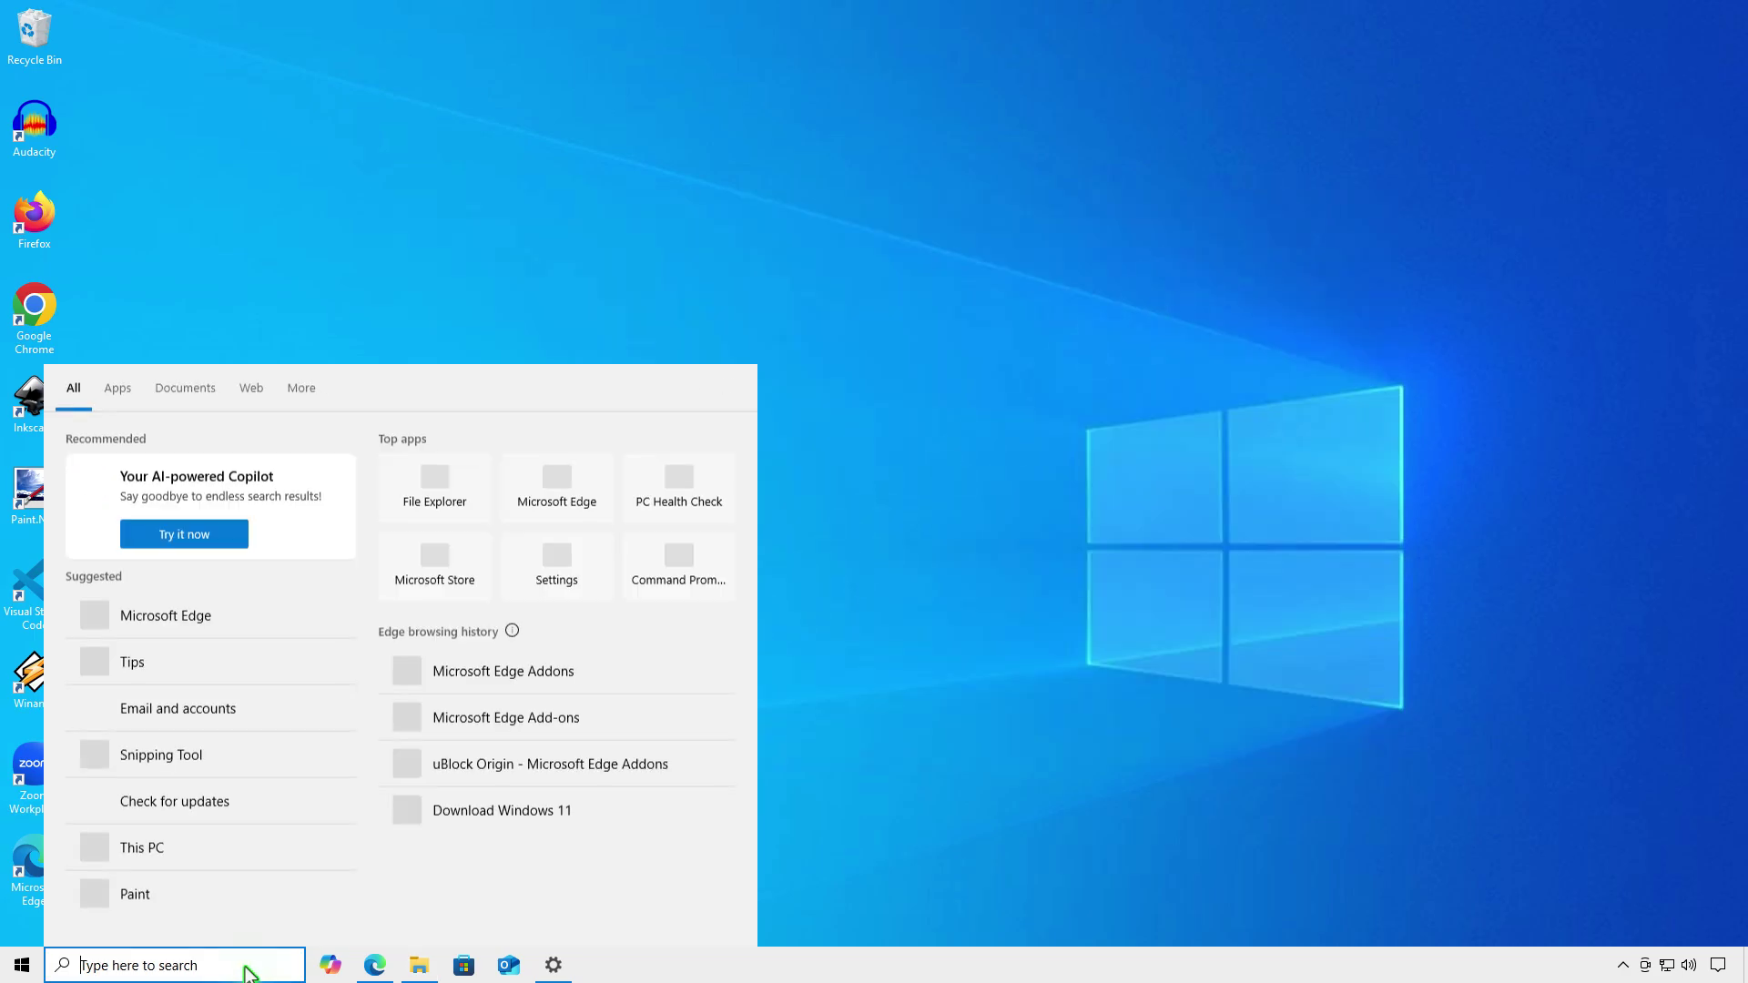
{"action": "type", "text": "cmd"}
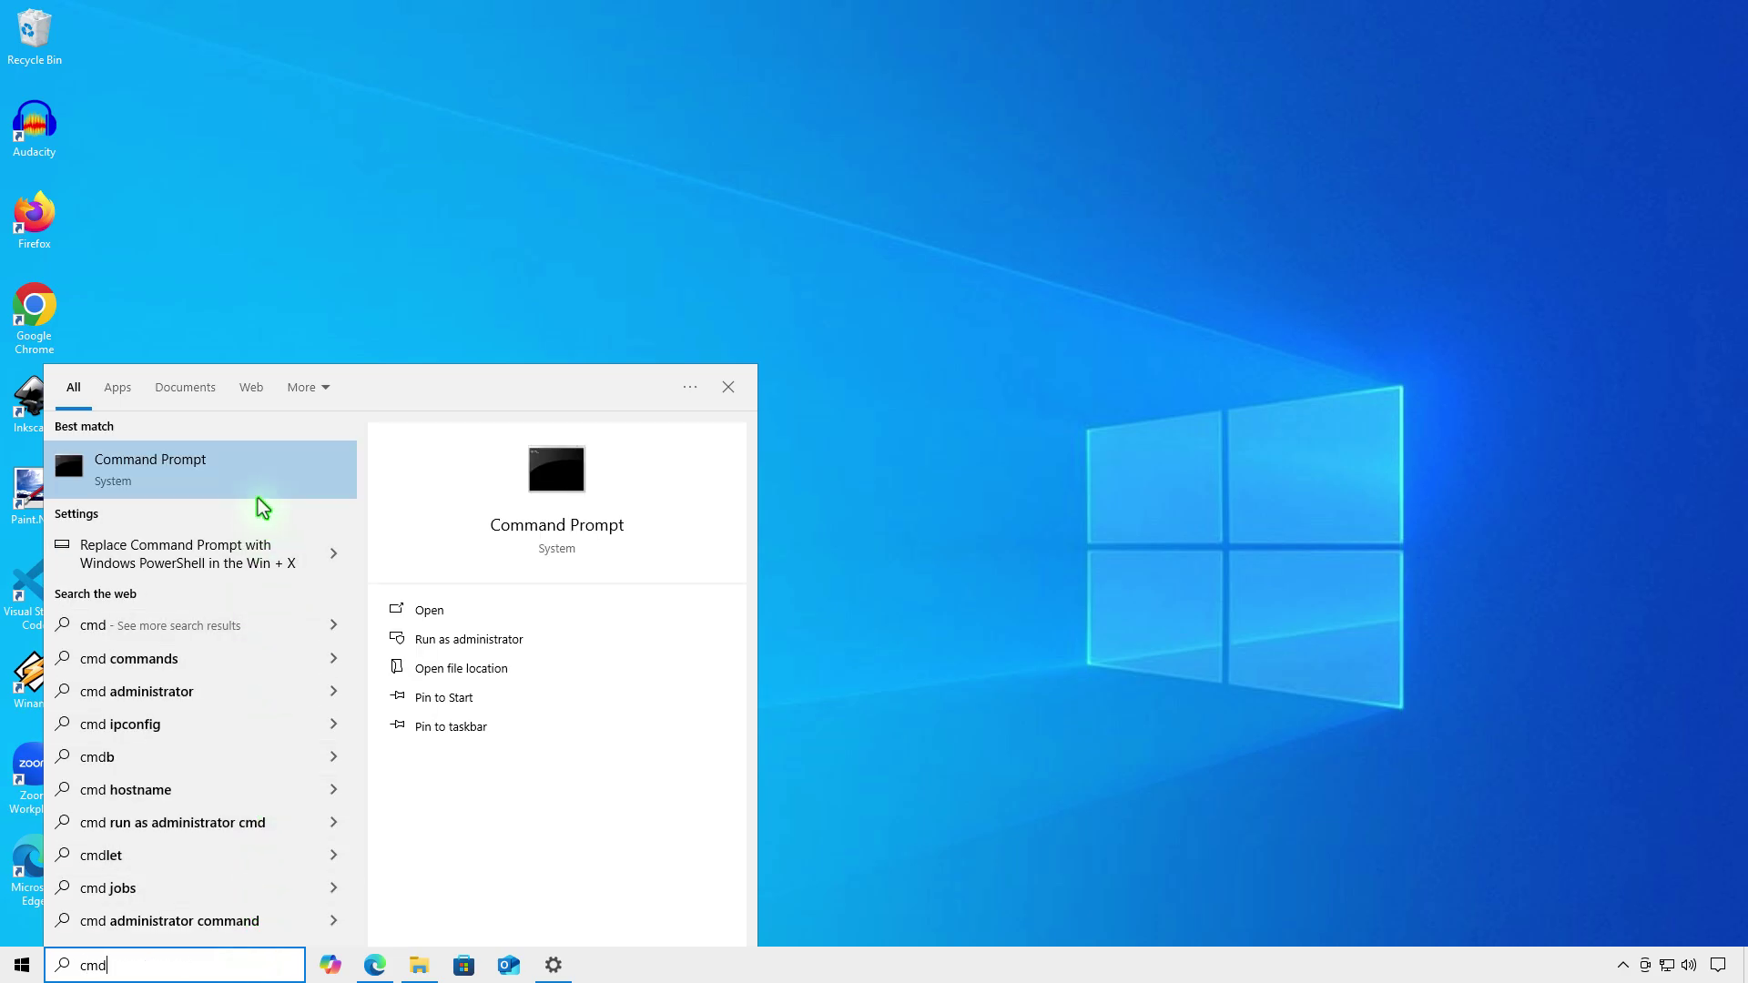
{"action": "right_click", "coordinate": [260, 464]}
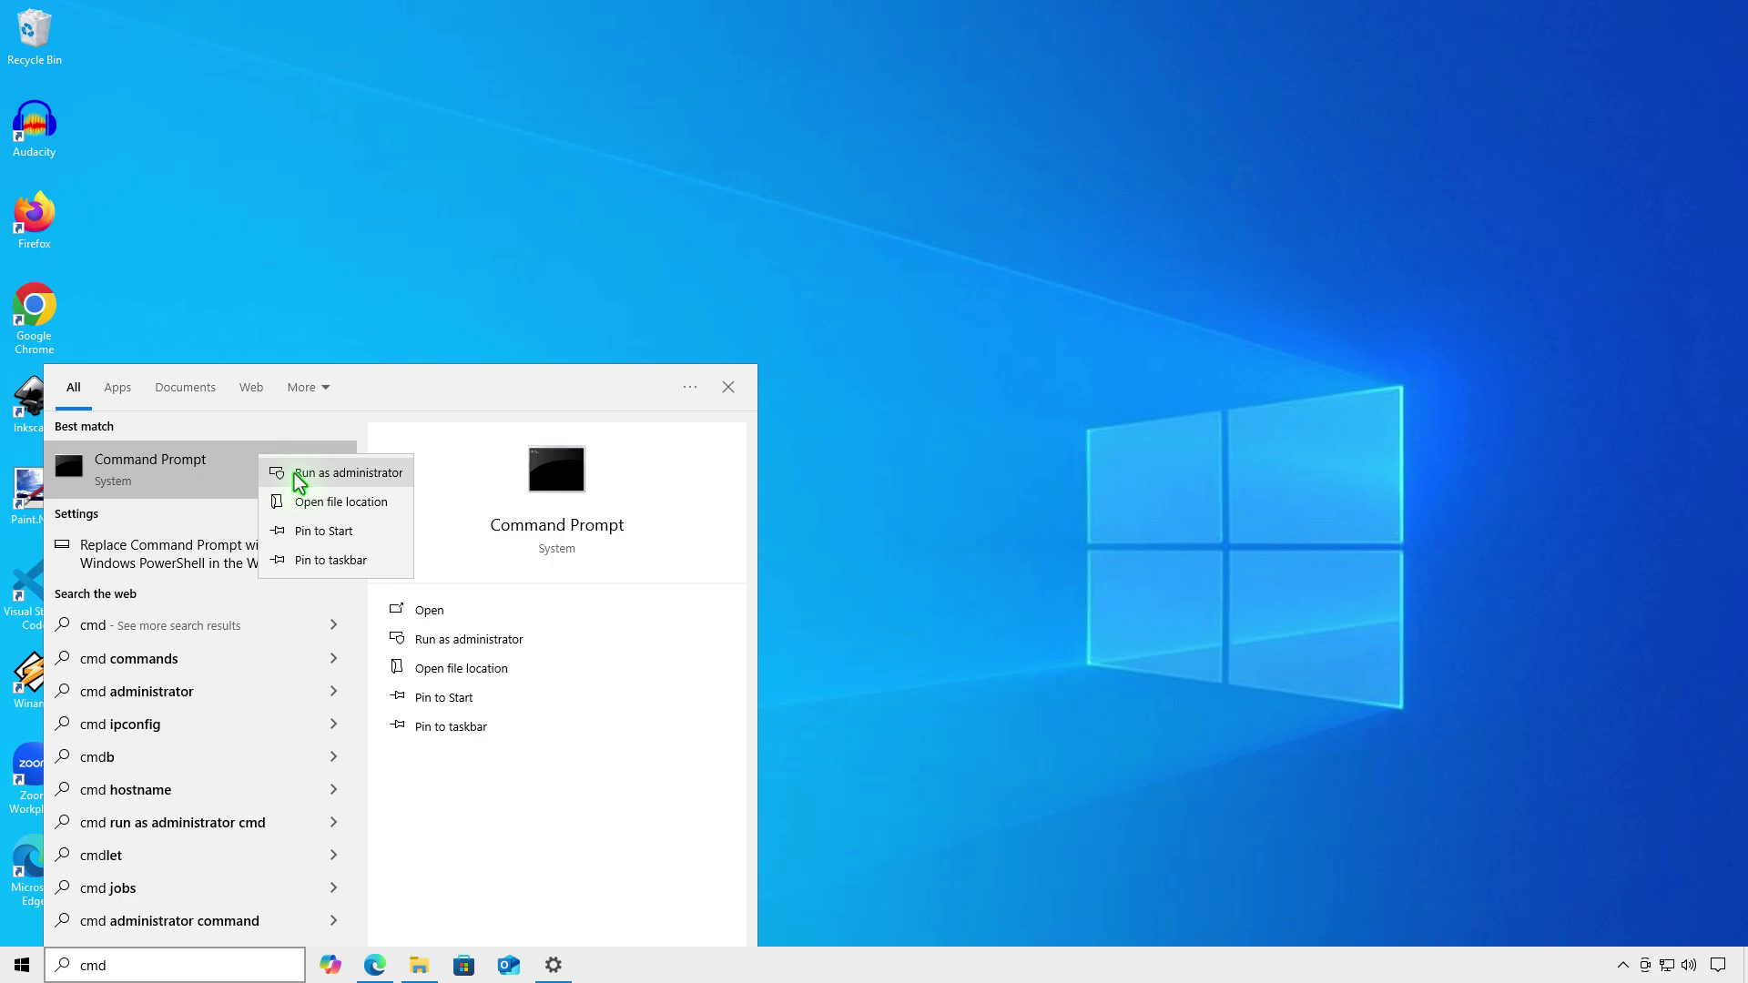
{"action": "left_click", "coordinate": [306, 481]}
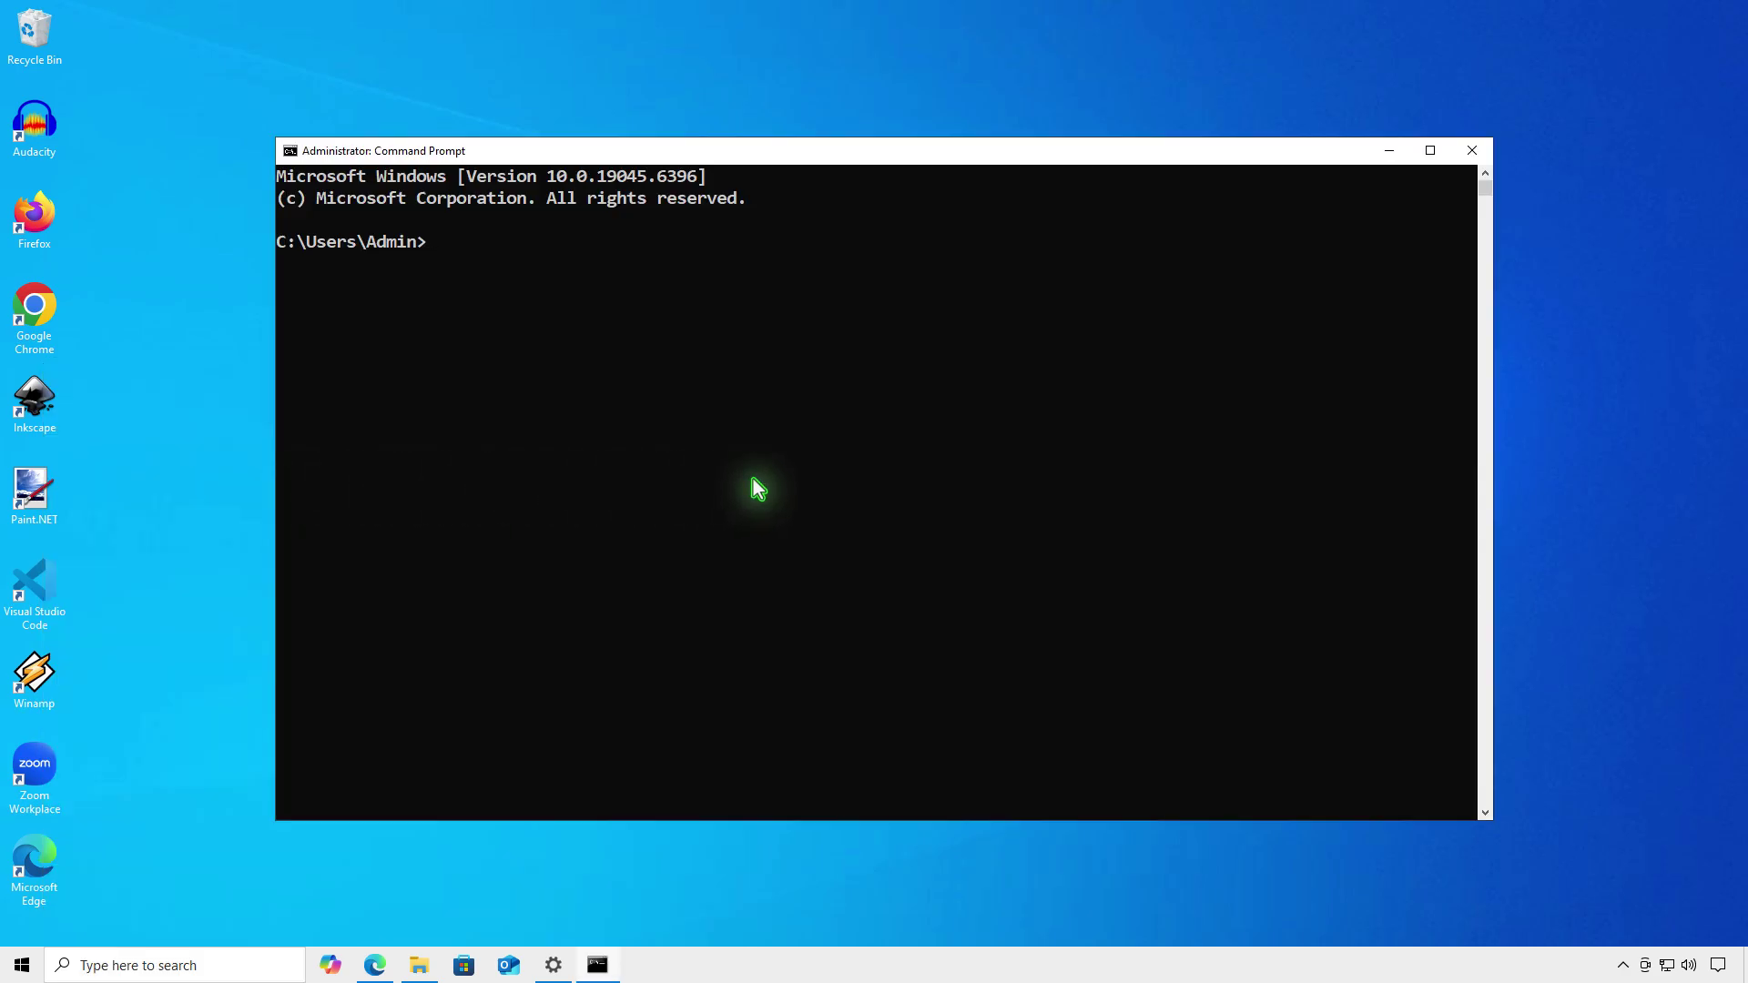
{"action": "type", "text": "\"D:\\setup.exe\" /pro"}
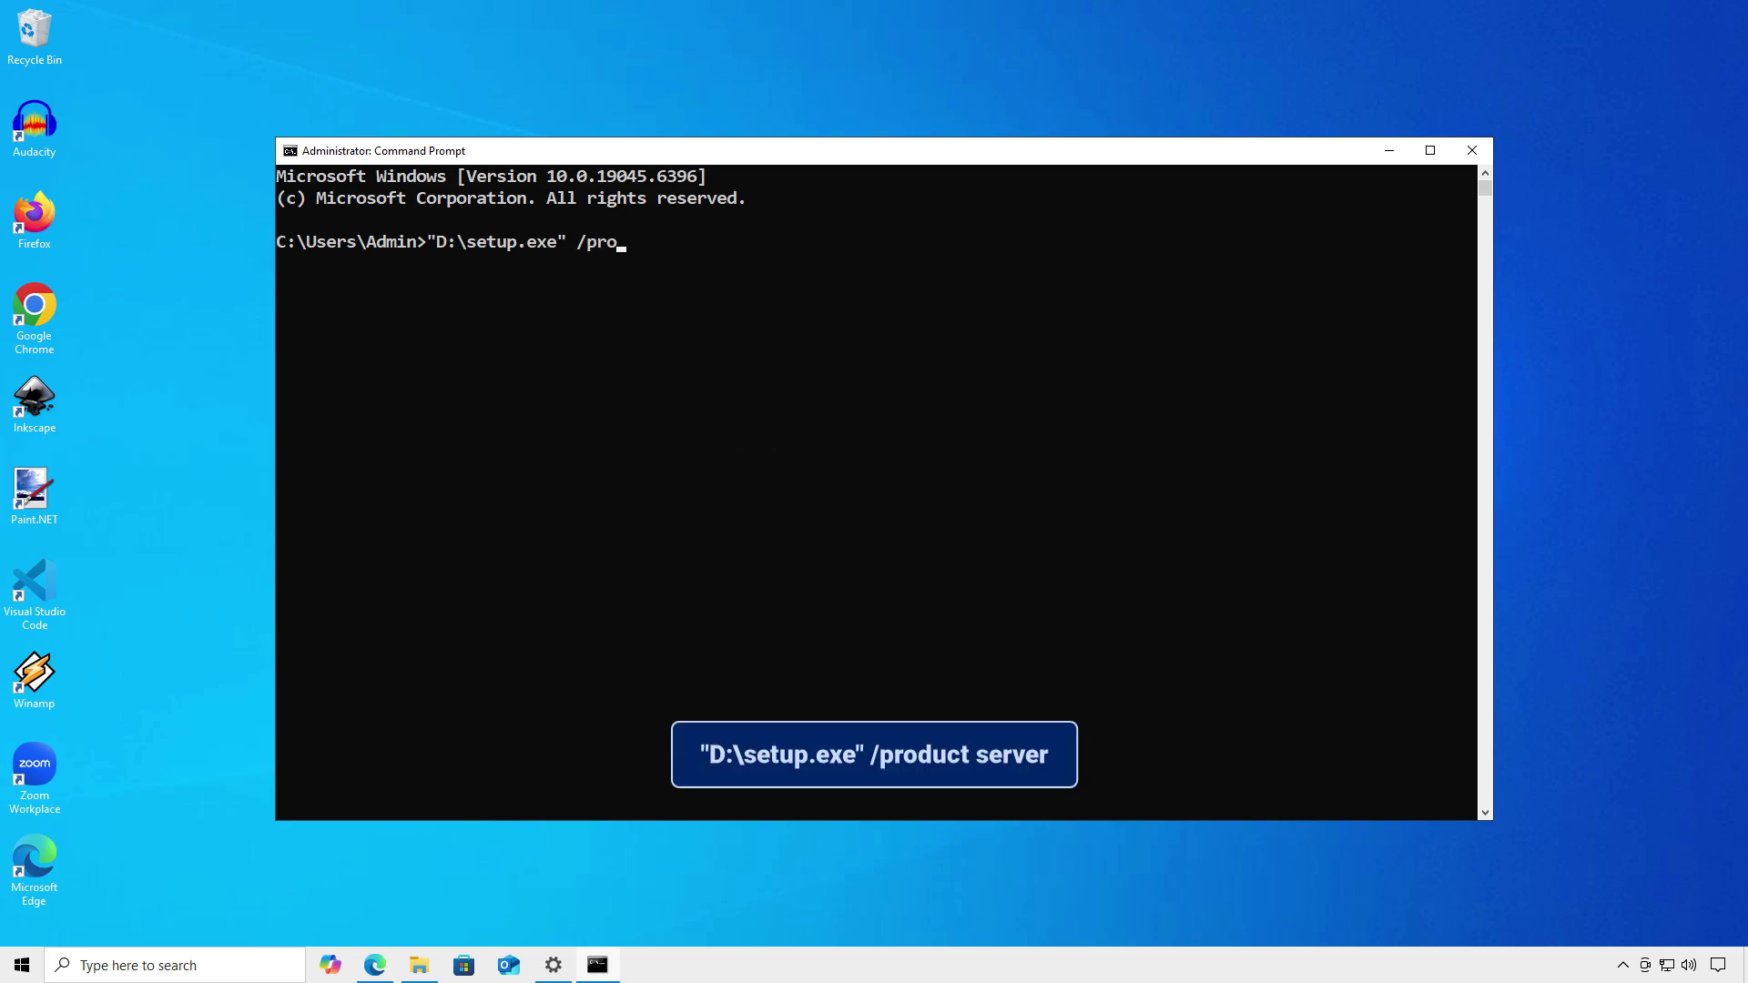
{"action": "type", "text": "duct server"}
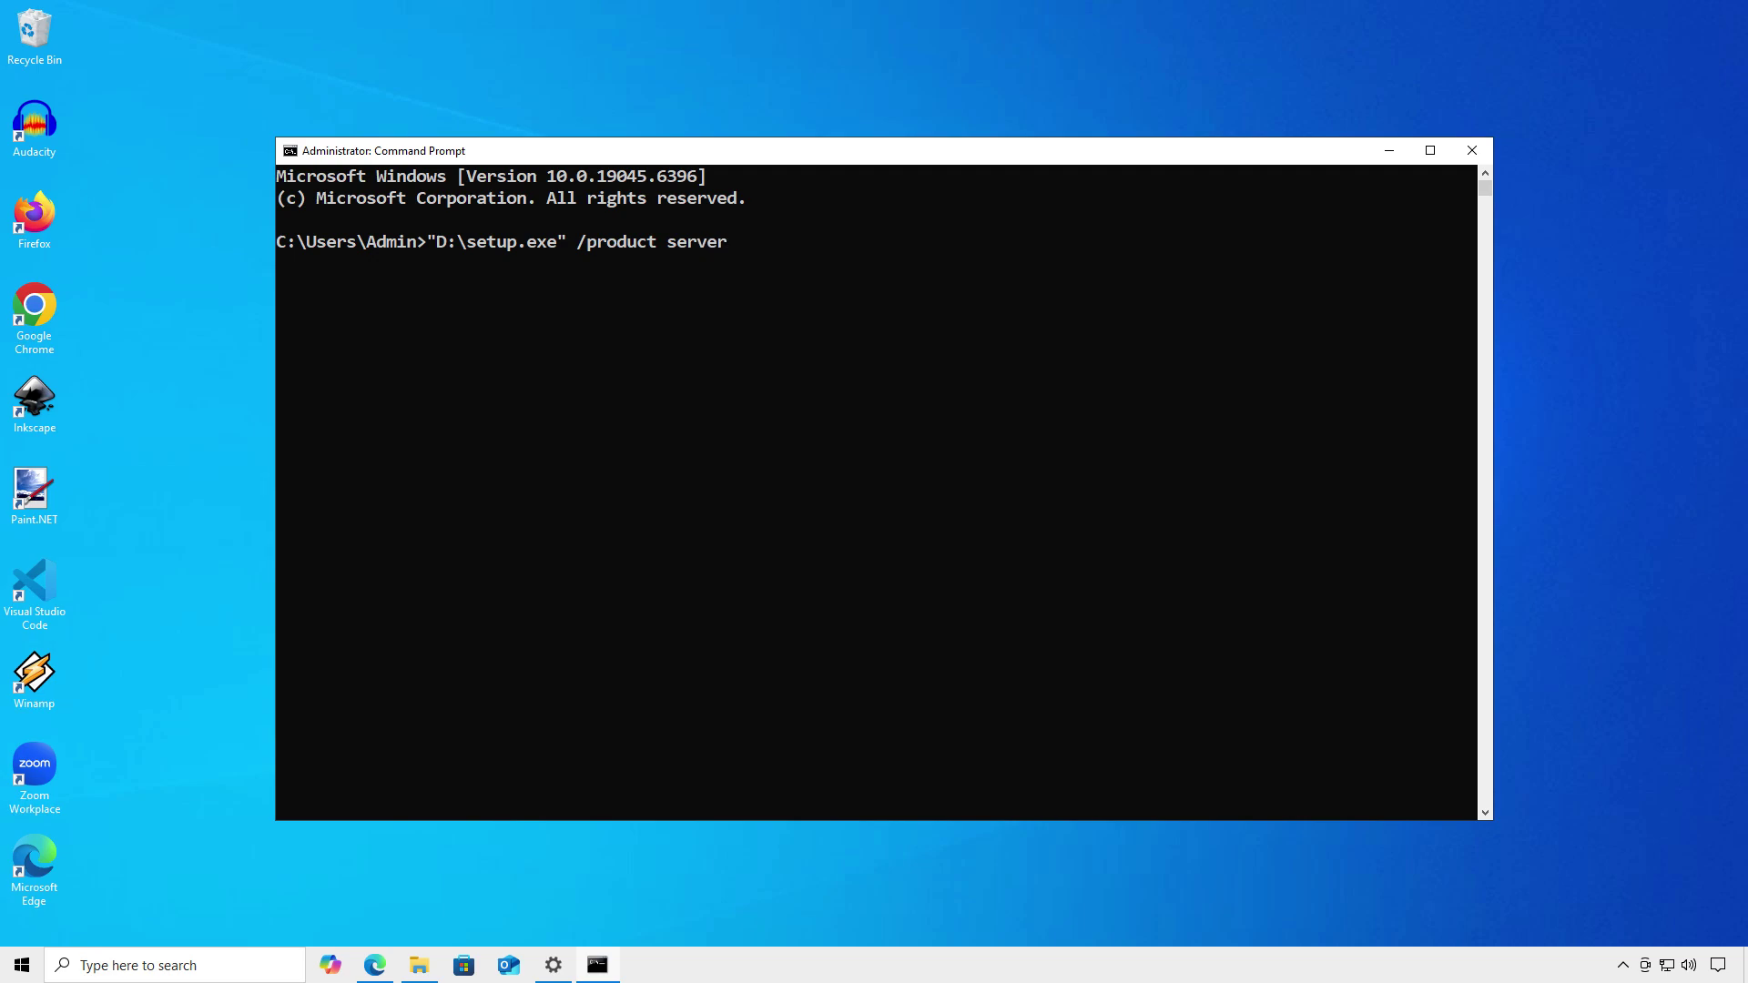
{"action": "key", "text": "Return"}
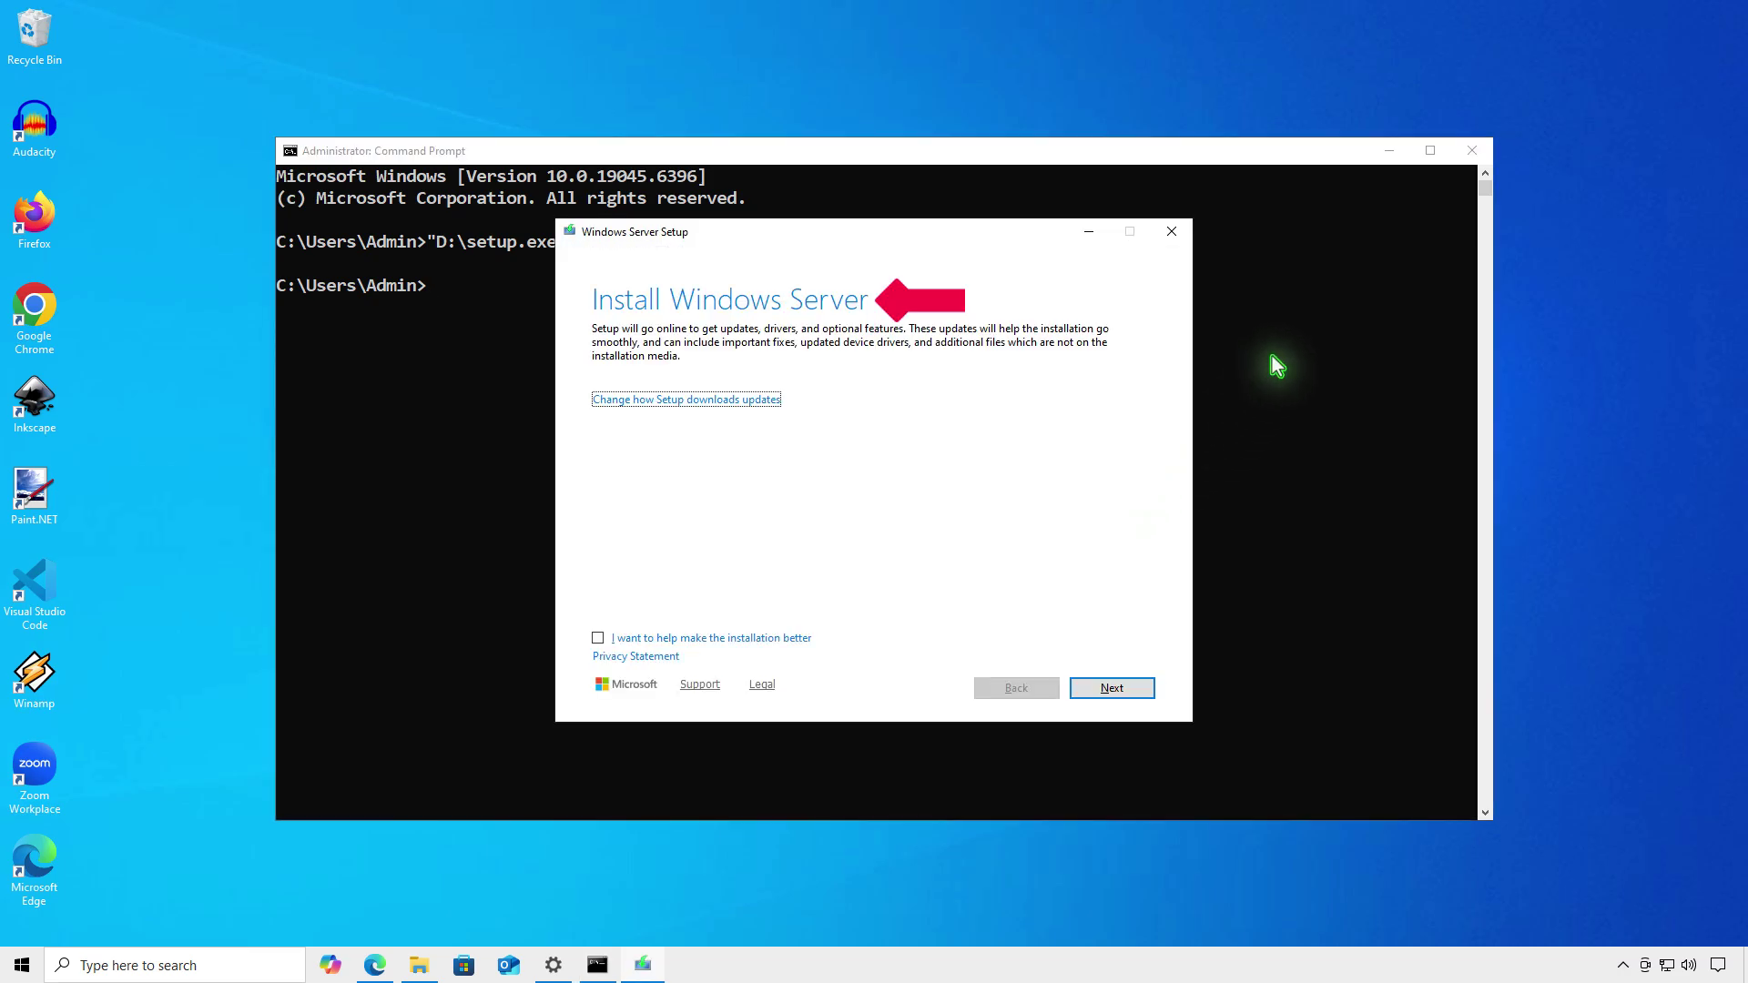
Accept the licence, keep files, settings and apps, and install Windows 11 Pro
{"action": "left_click", "coordinate": [1385, 153]}
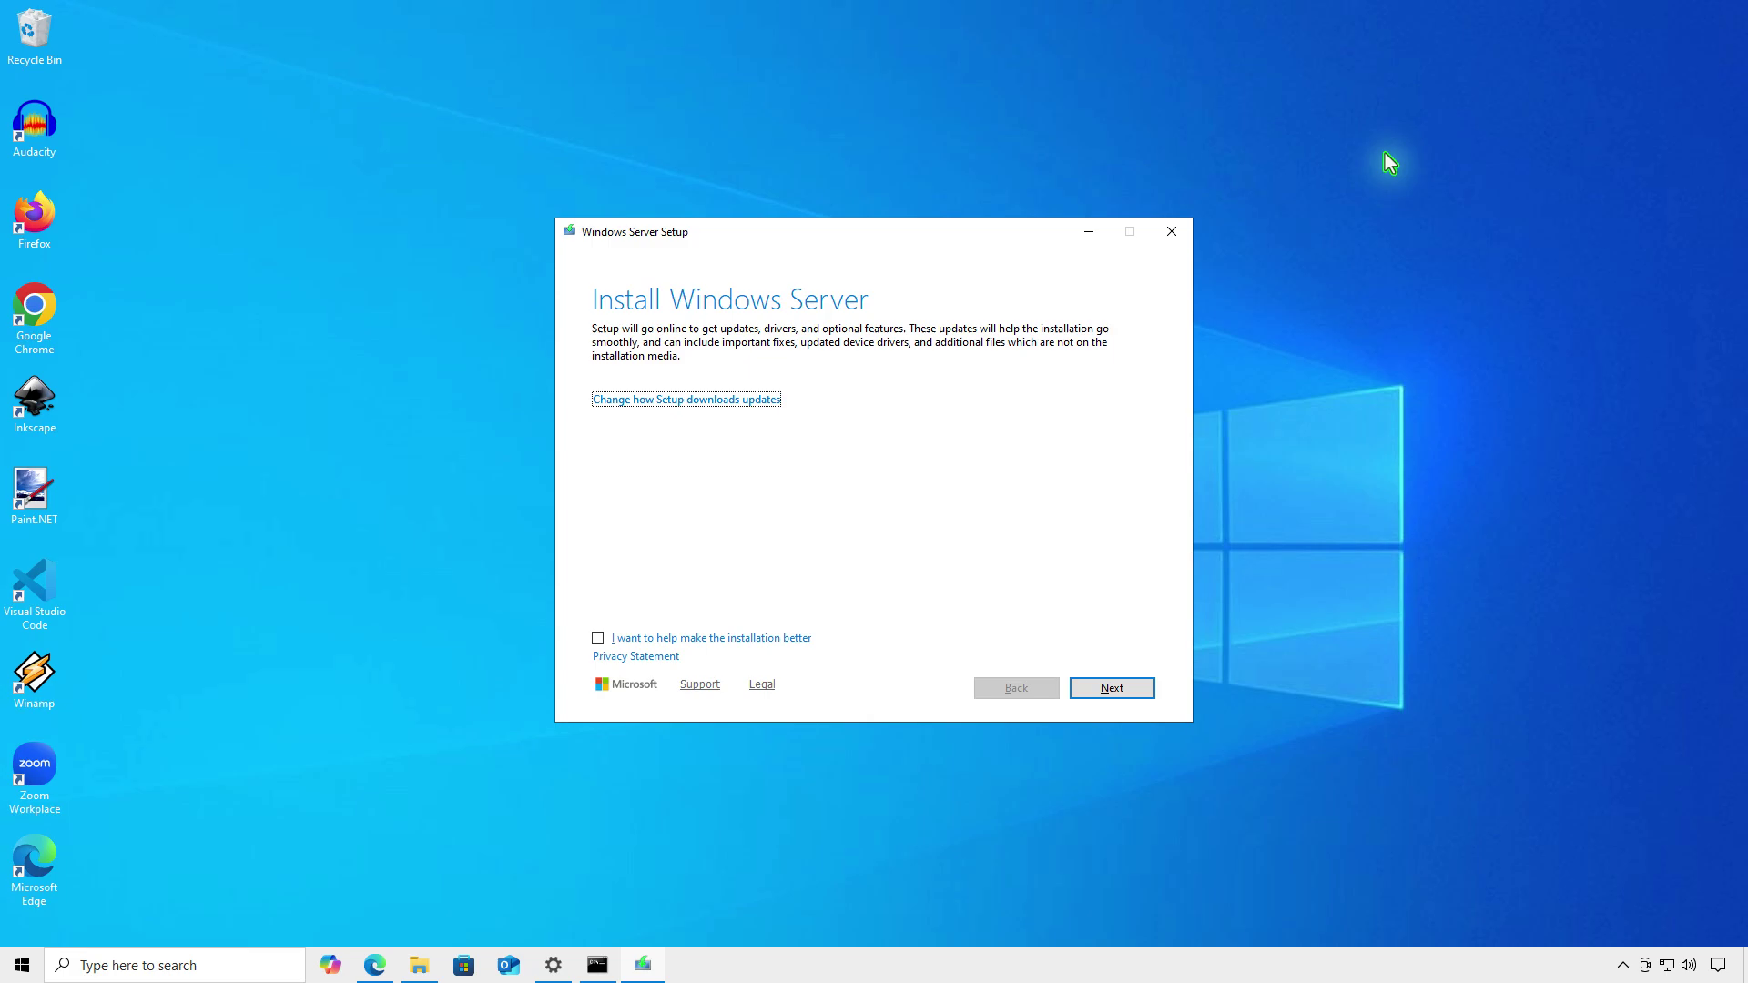
{"action": "left_click", "coordinate": [1136, 684]}
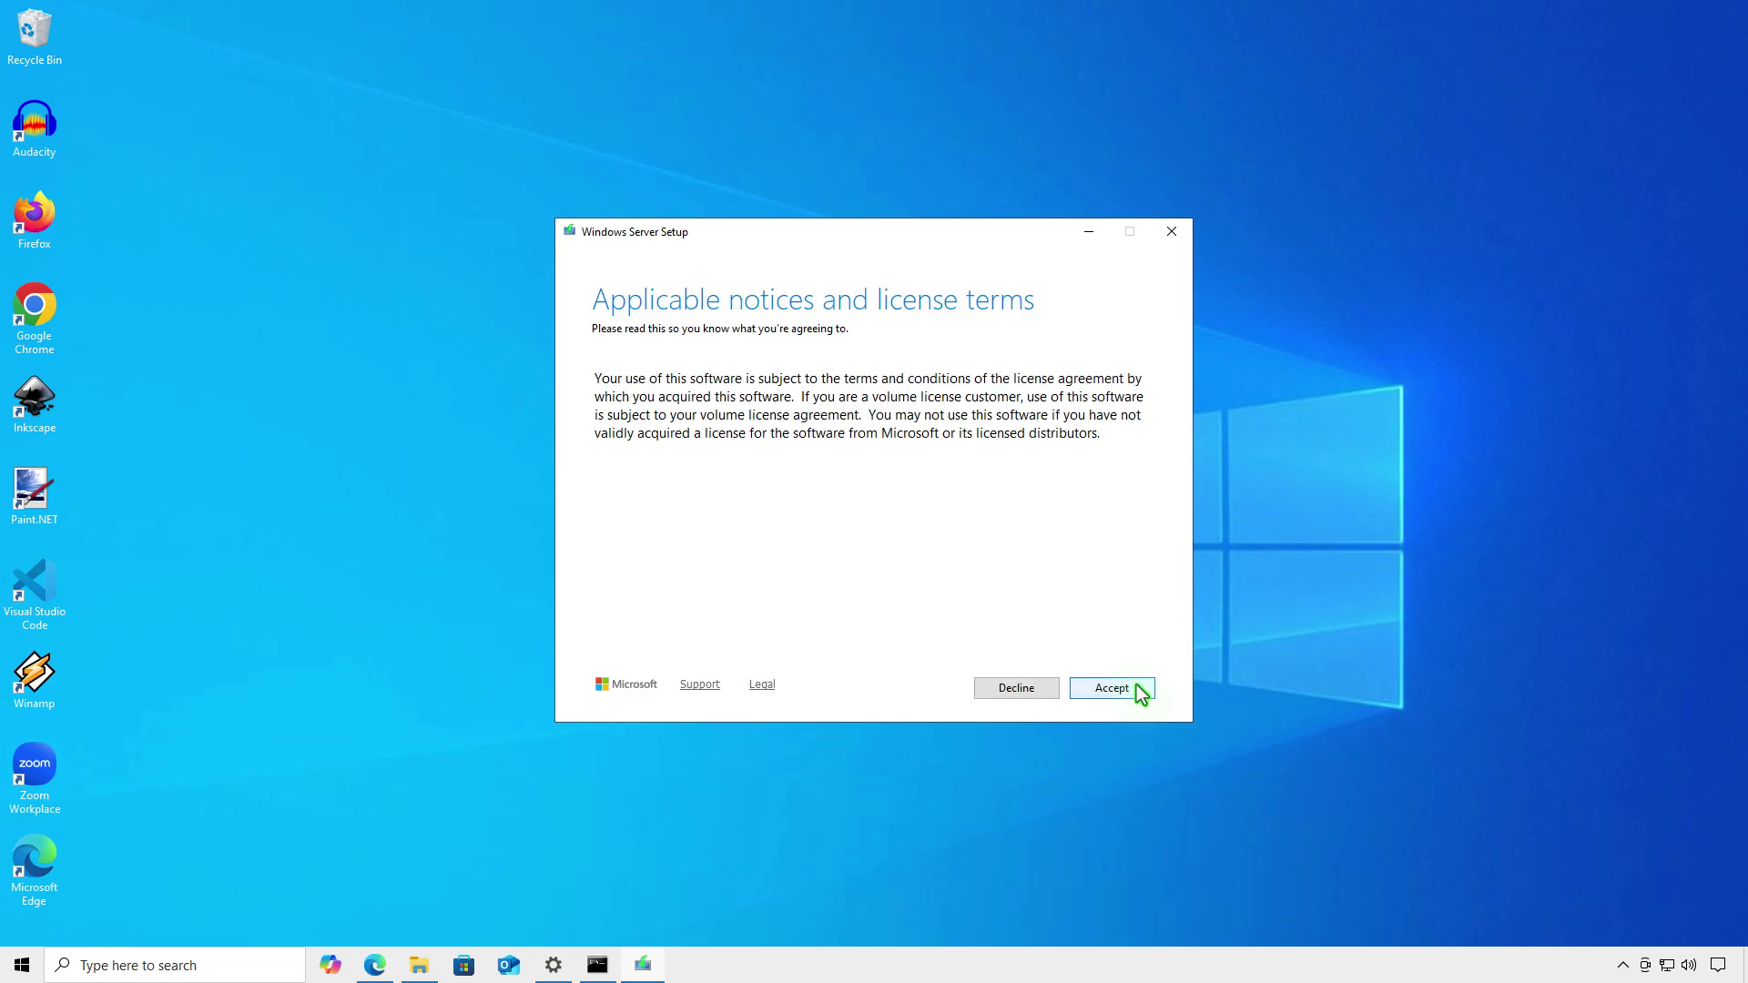
{"action": "left_click", "coordinate": [1138, 690]}
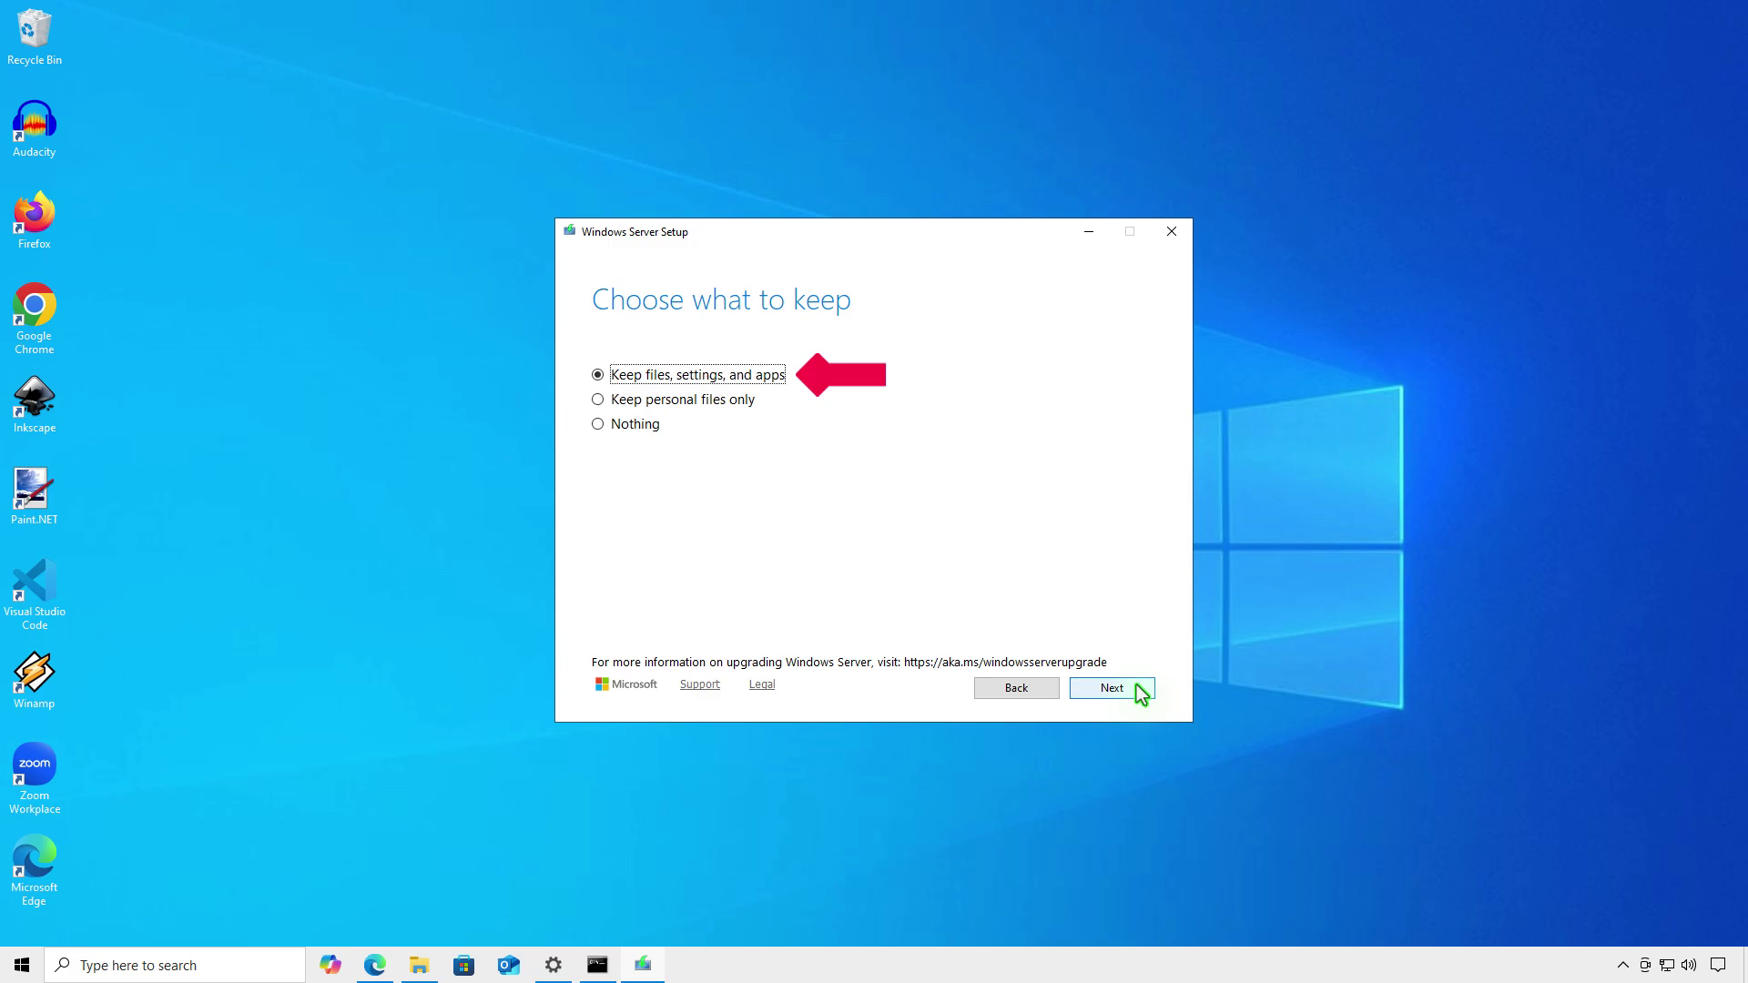
{"action": "left_click", "coordinate": [1112, 688]}
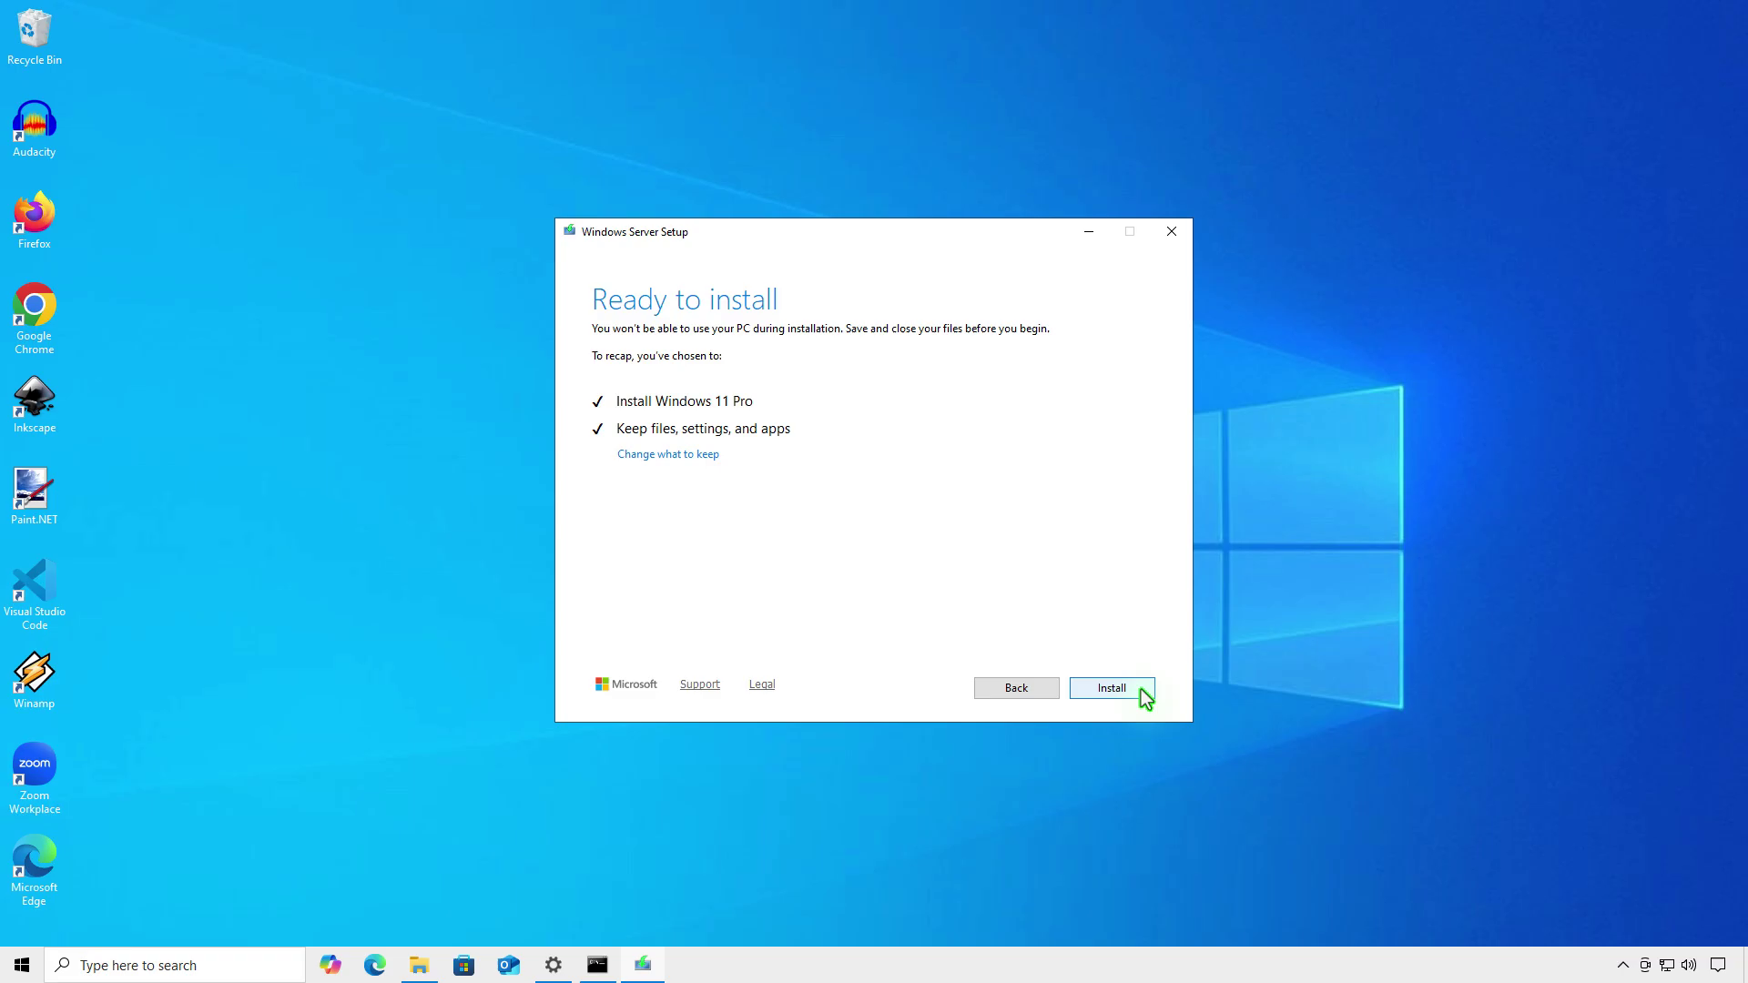
{"action": "left_click", "coordinate": [1144, 694]}
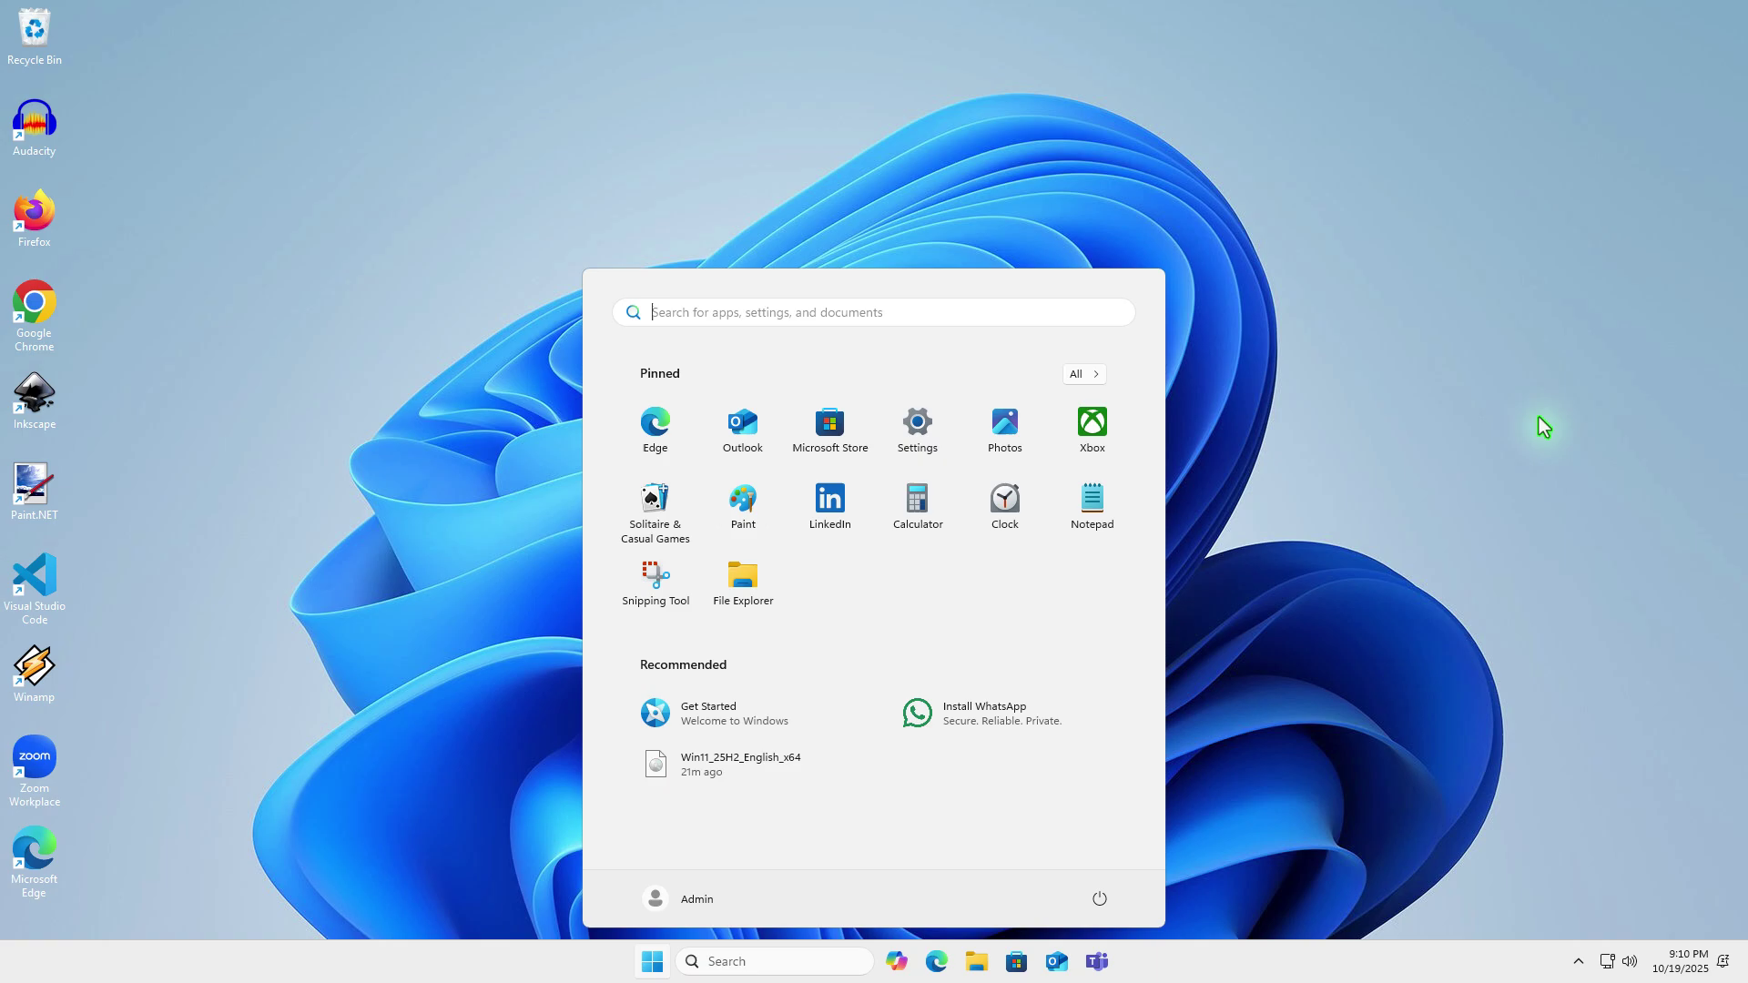
Check the About page shows Windows 11 Pro 25H2, then minimize Settings
{"action": "left_click", "coordinate": [1478, 437]}
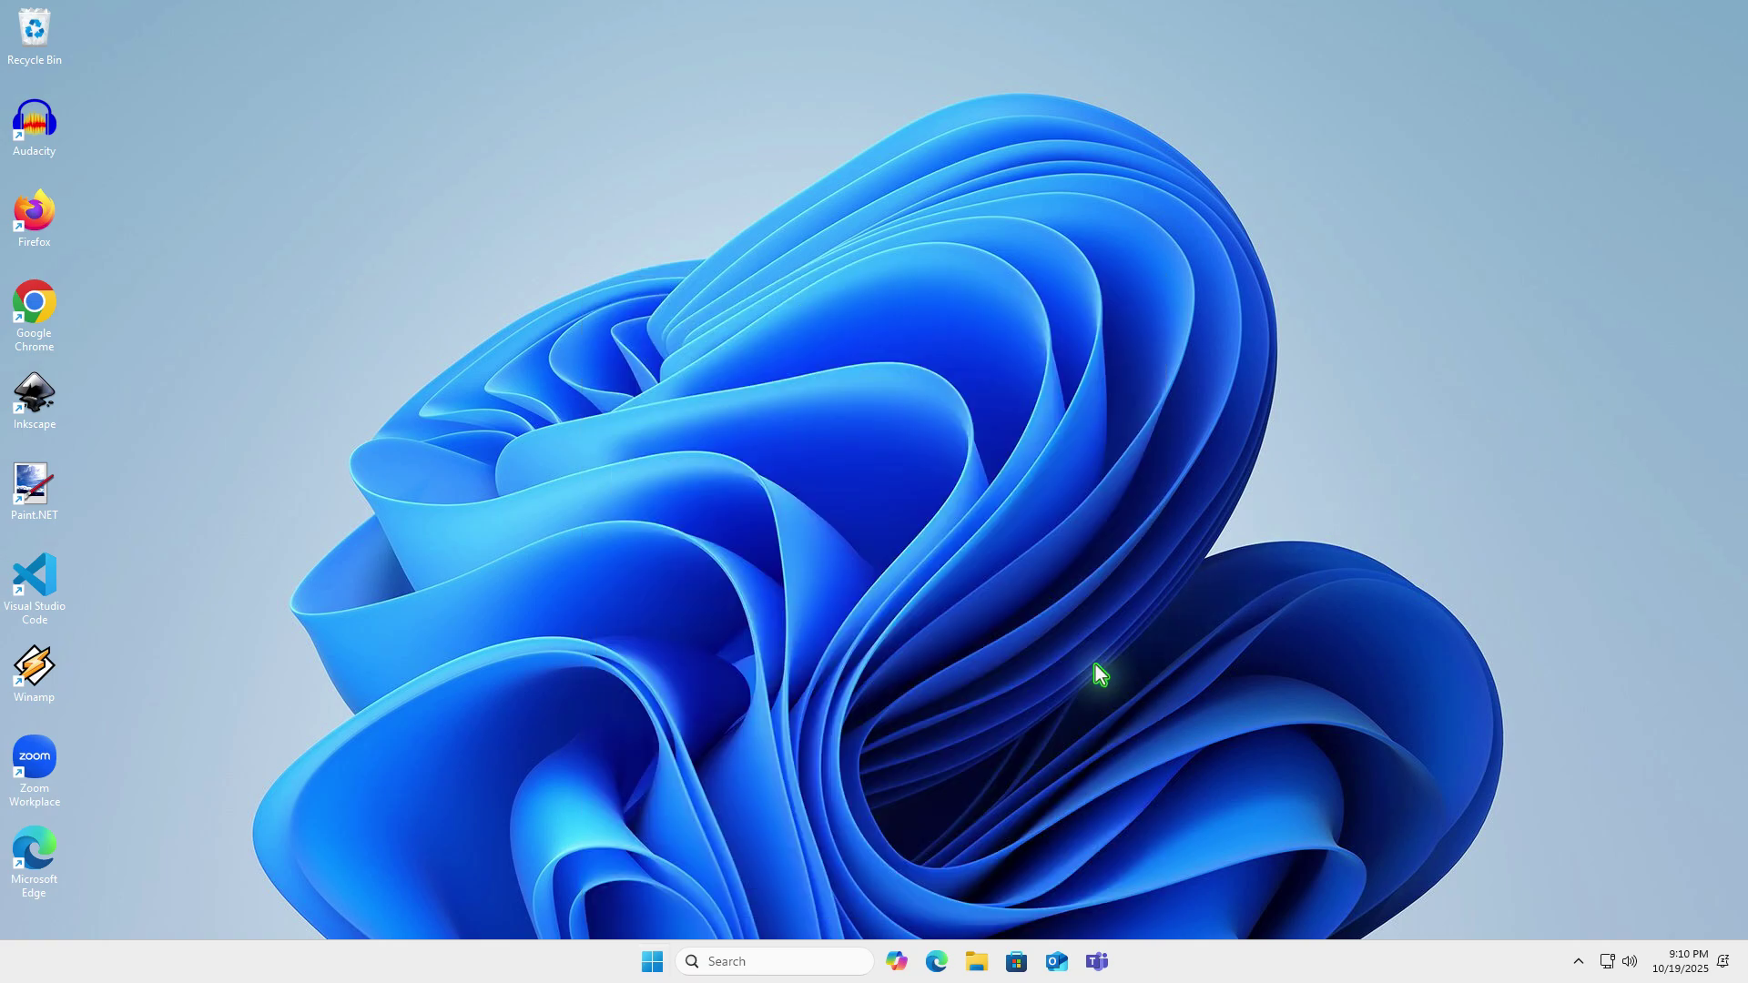
{"action": "right_click", "coordinate": [652, 961]}
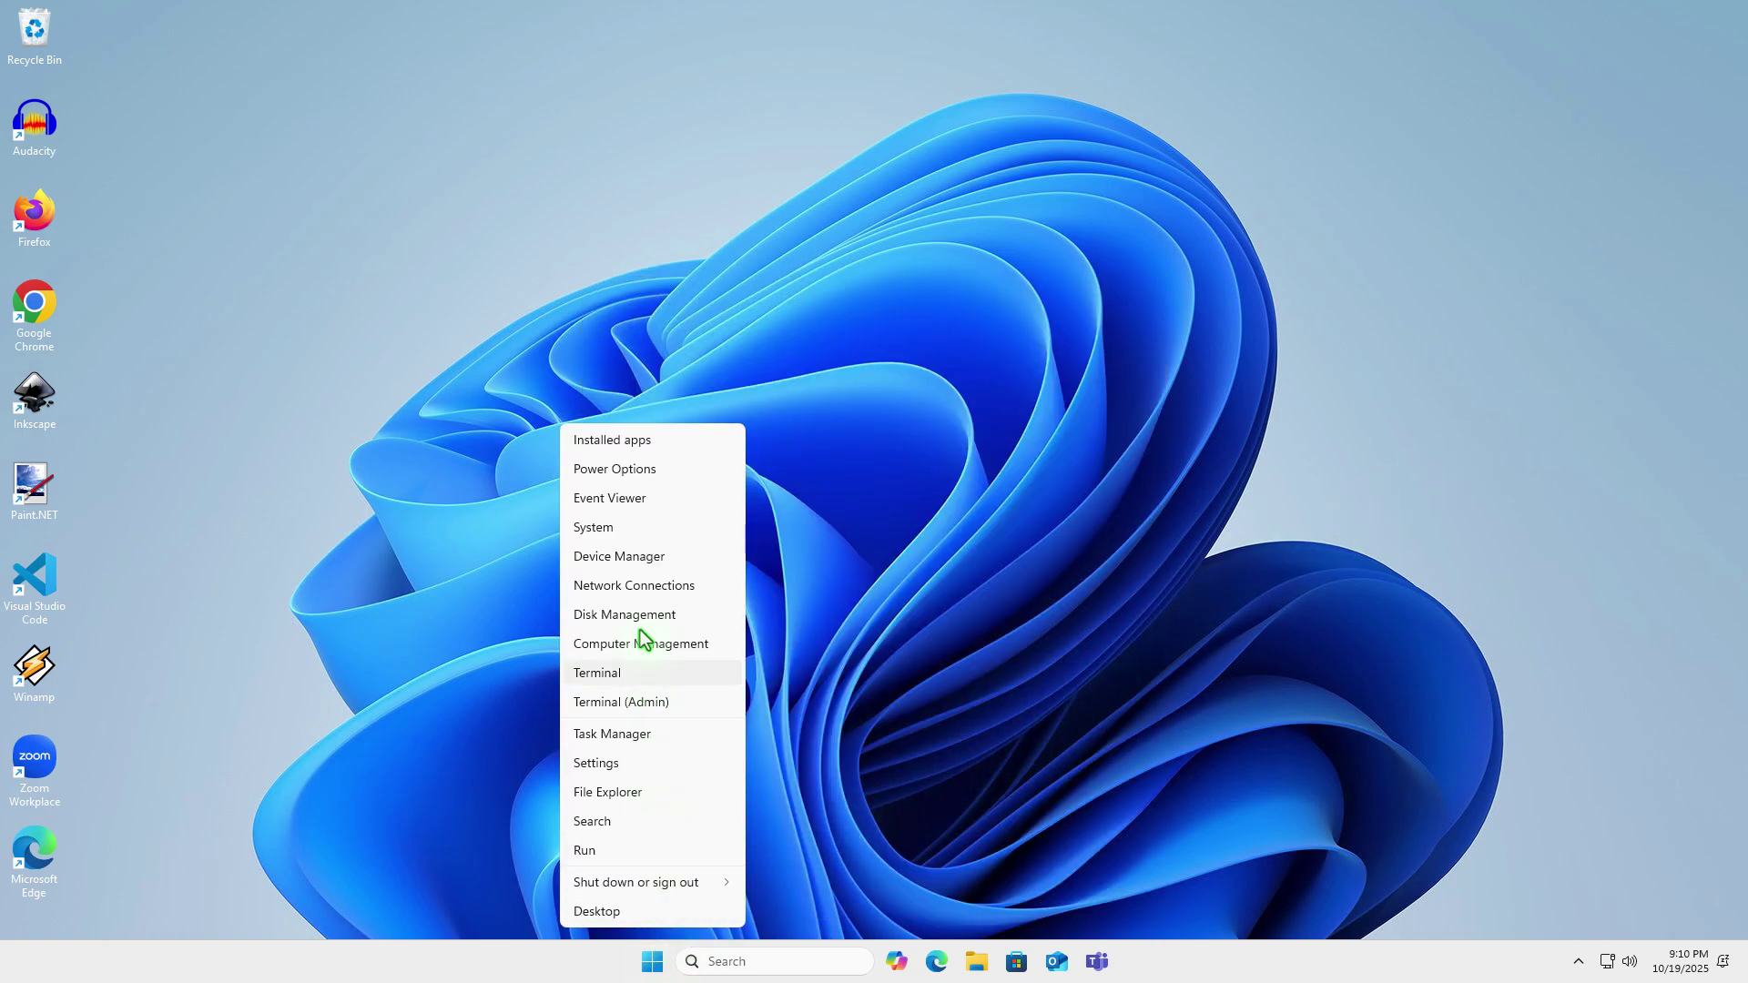
{"action": "left_click", "coordinate": [639, 532]}
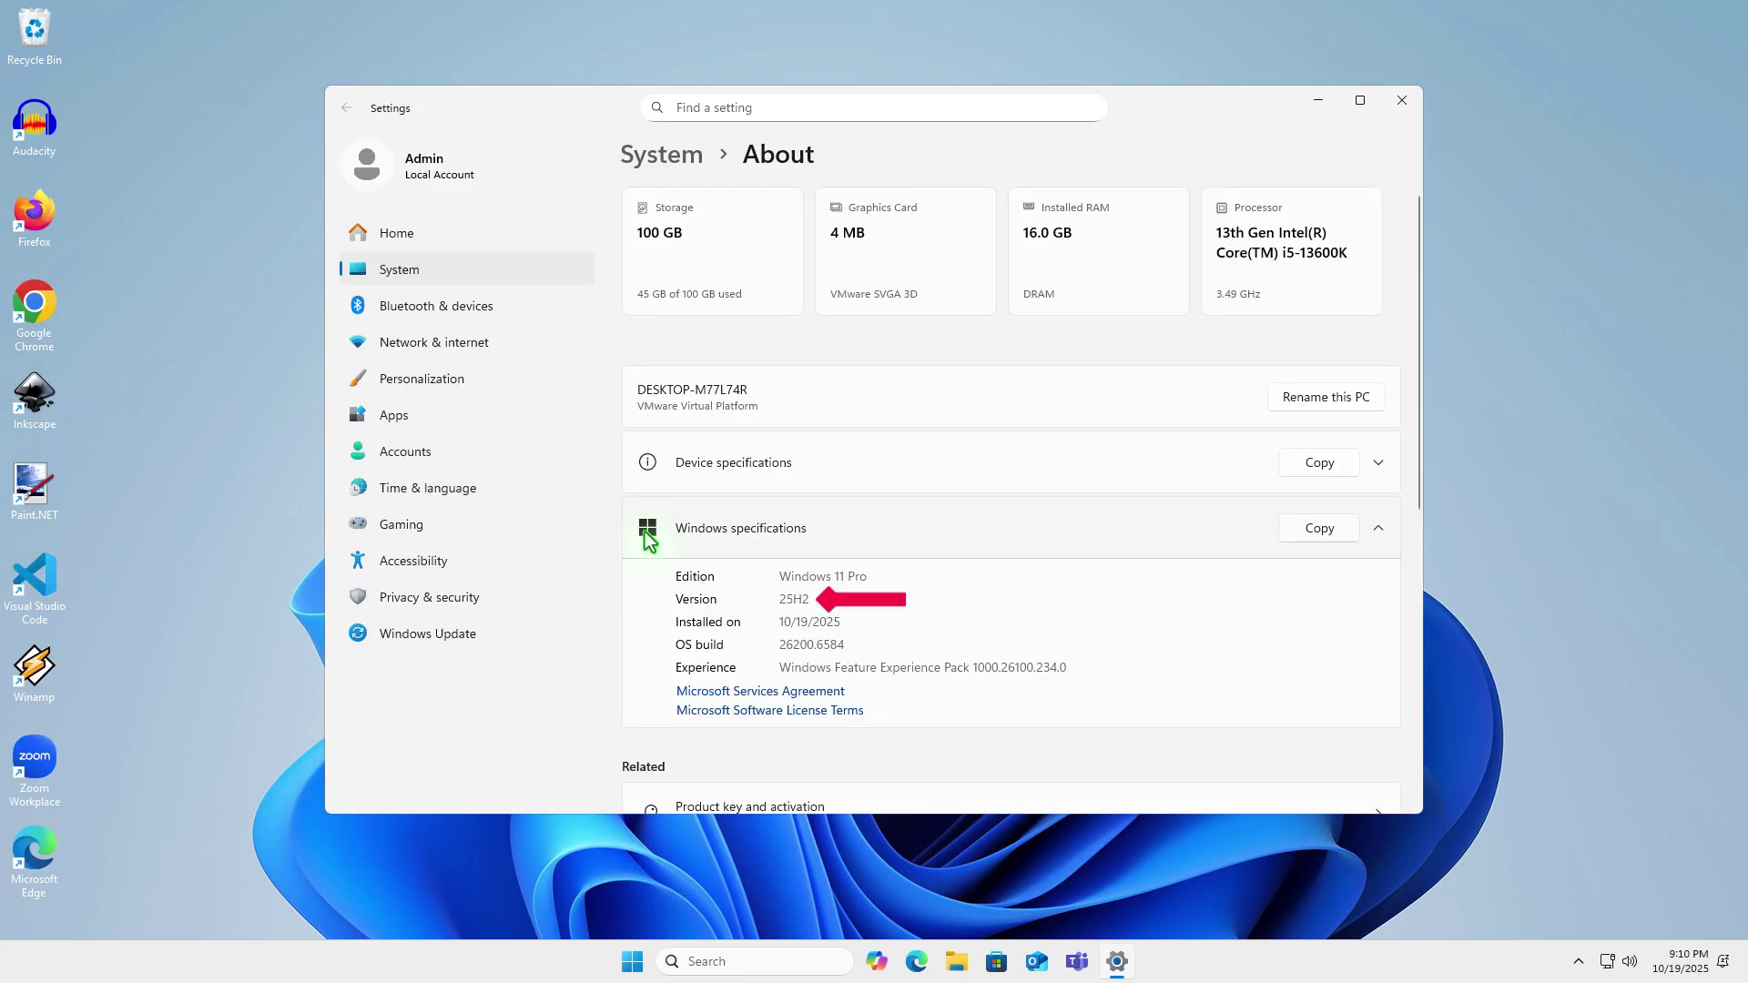
{"action": "left_click", "coordinate": [1319, 103]}
Run PC Health Check's Windows 11 check, confirming Secure Boot and TPM 2.0 remain unmet
{"action": "key", "text": "super"}
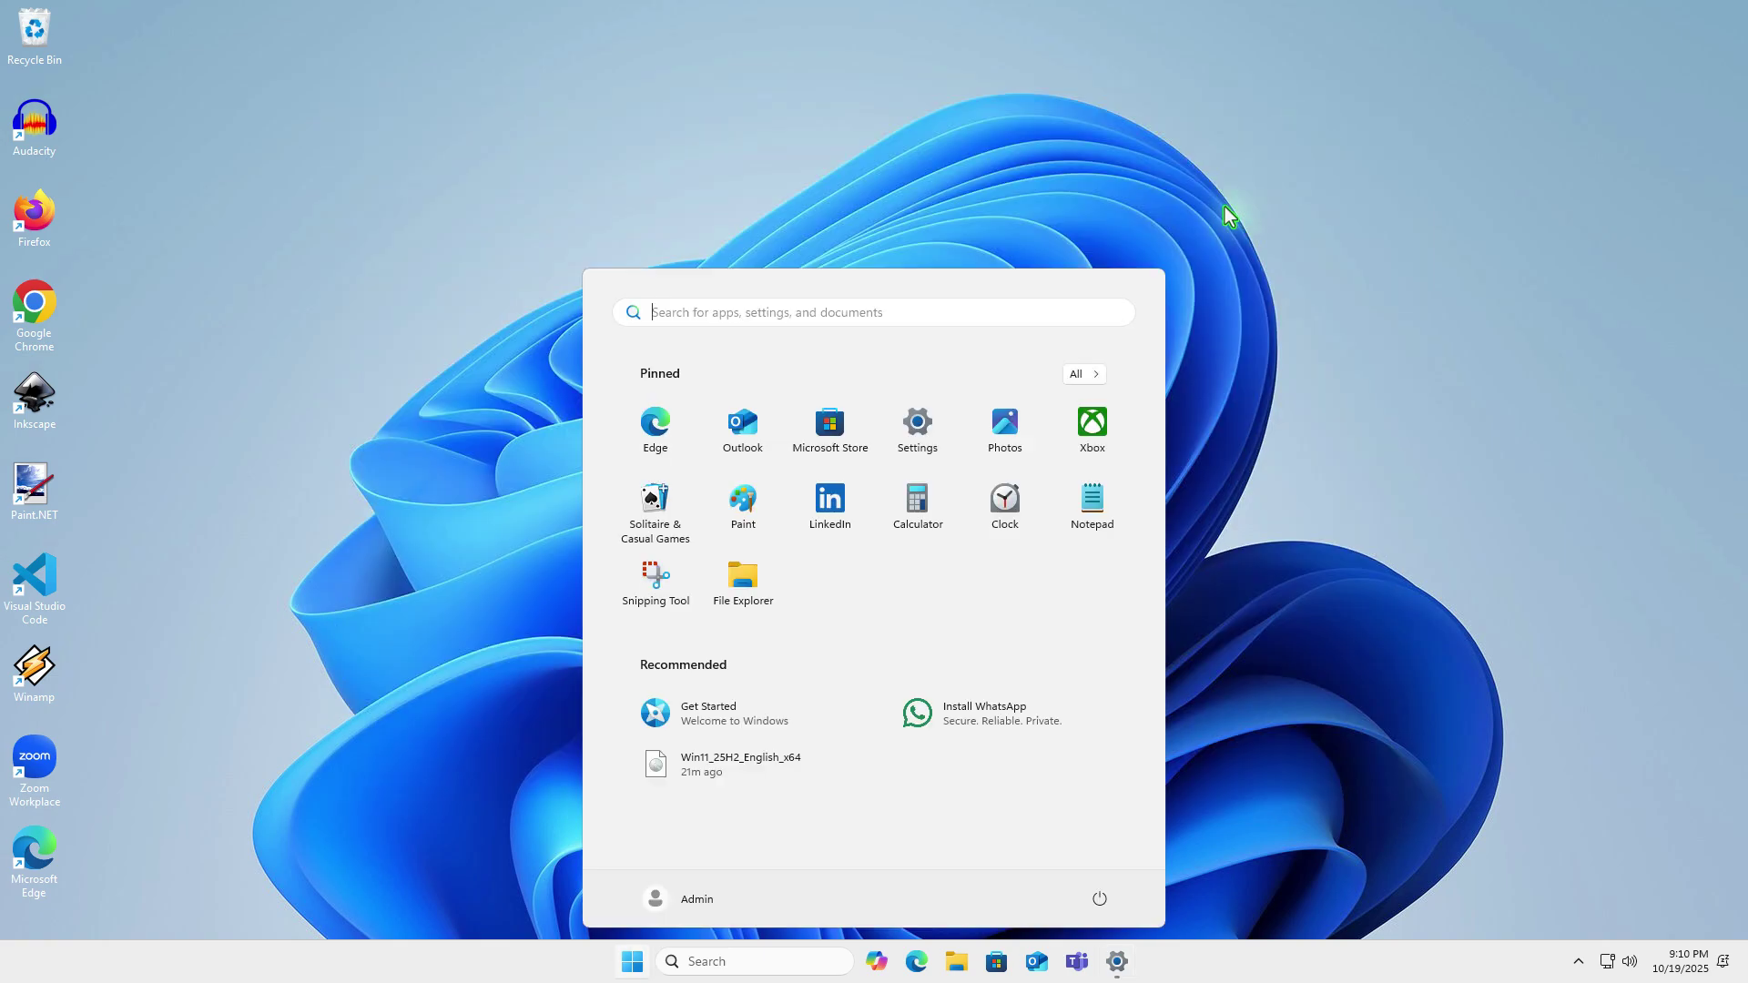
{"action": "type", "text": "pc"}
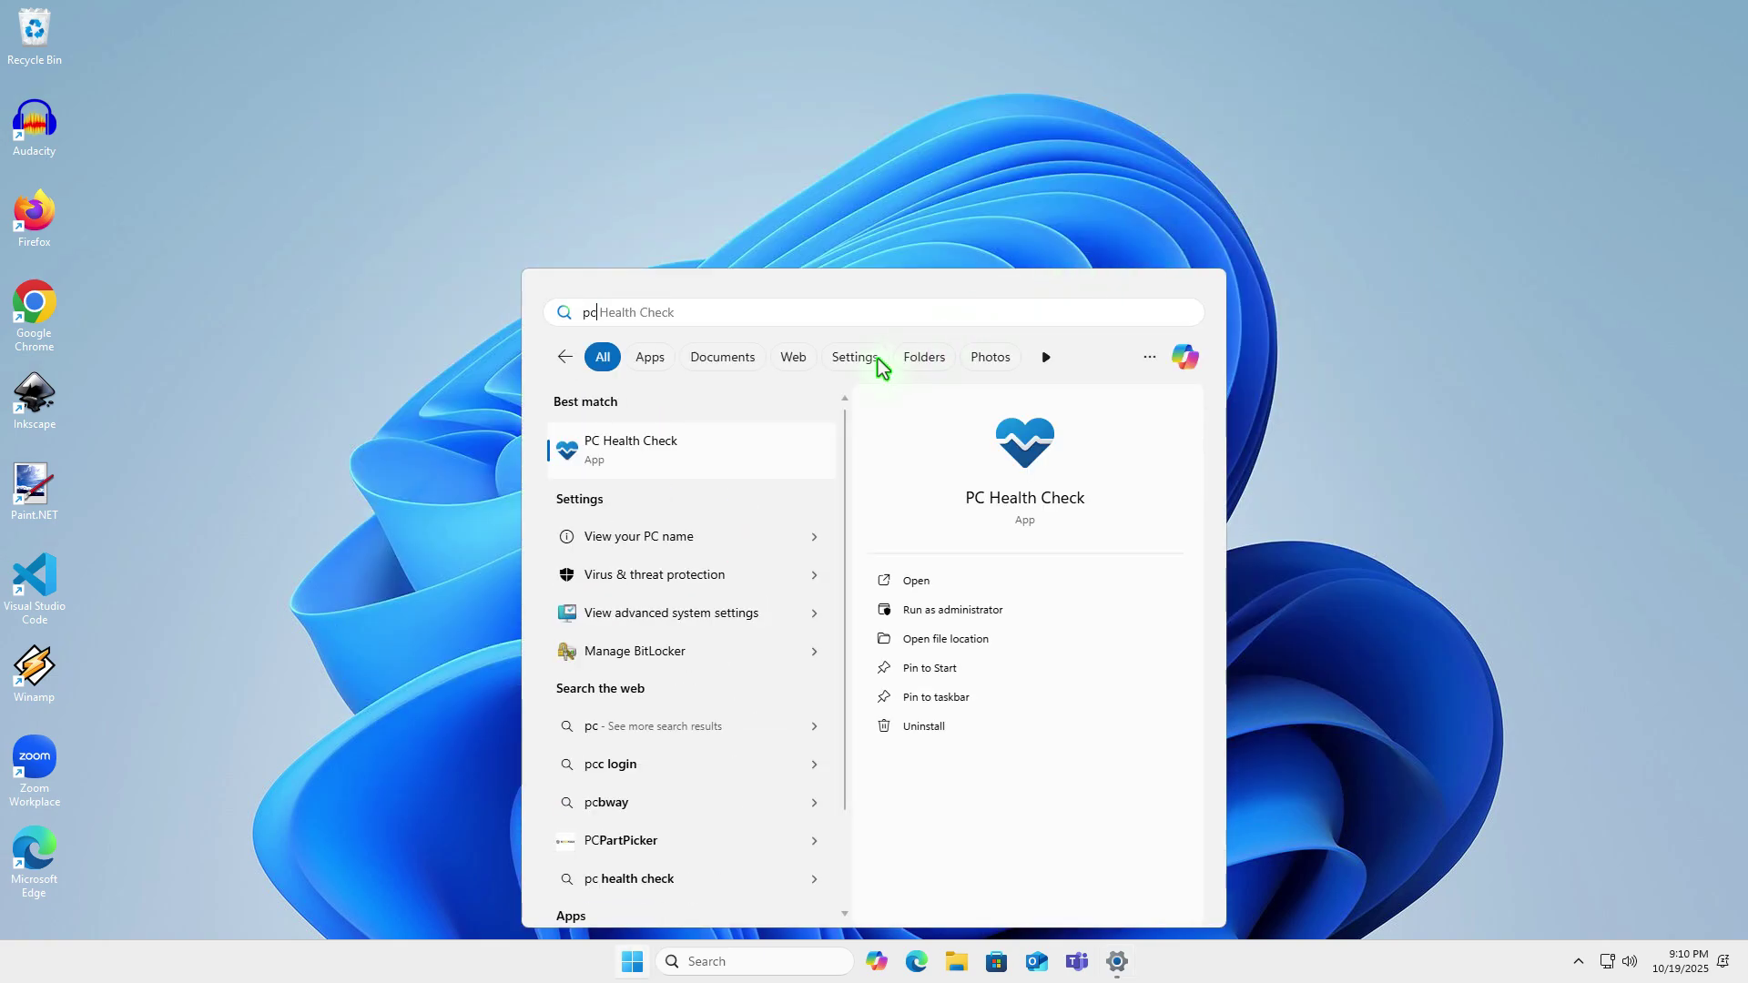
{"action": "left_click", "coordinate": [736, 442]}
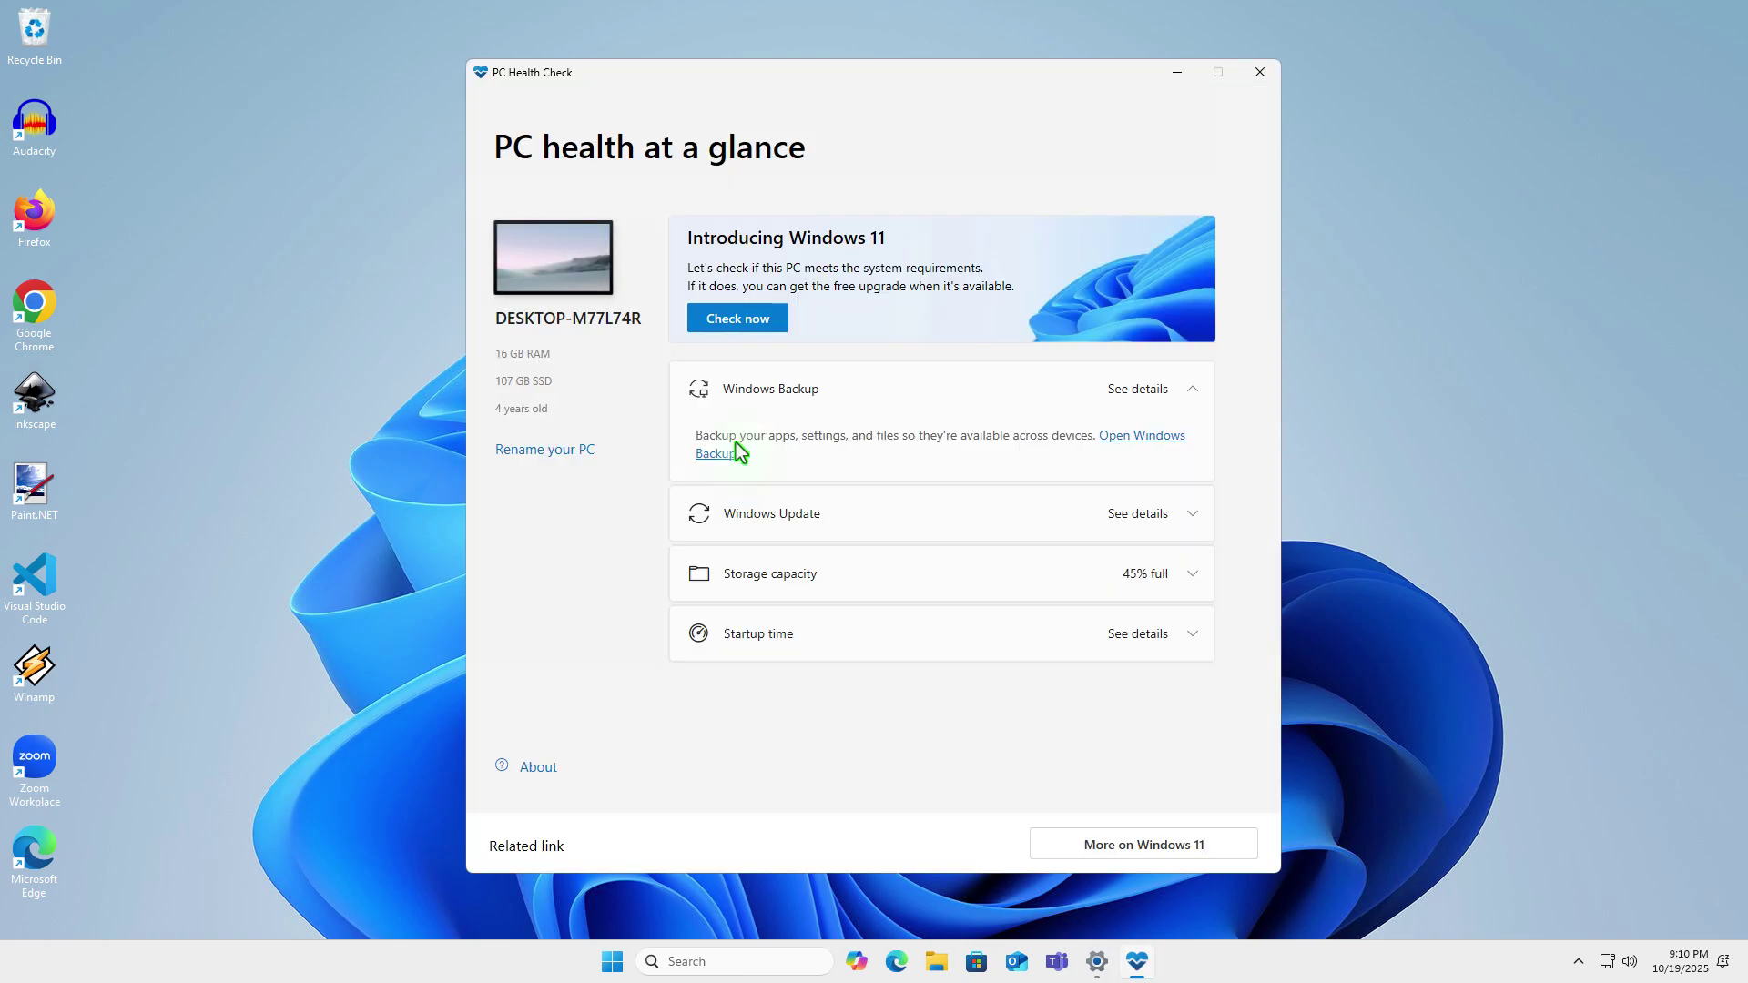
{"action": "left_click", "coordinate": [769, 320]}
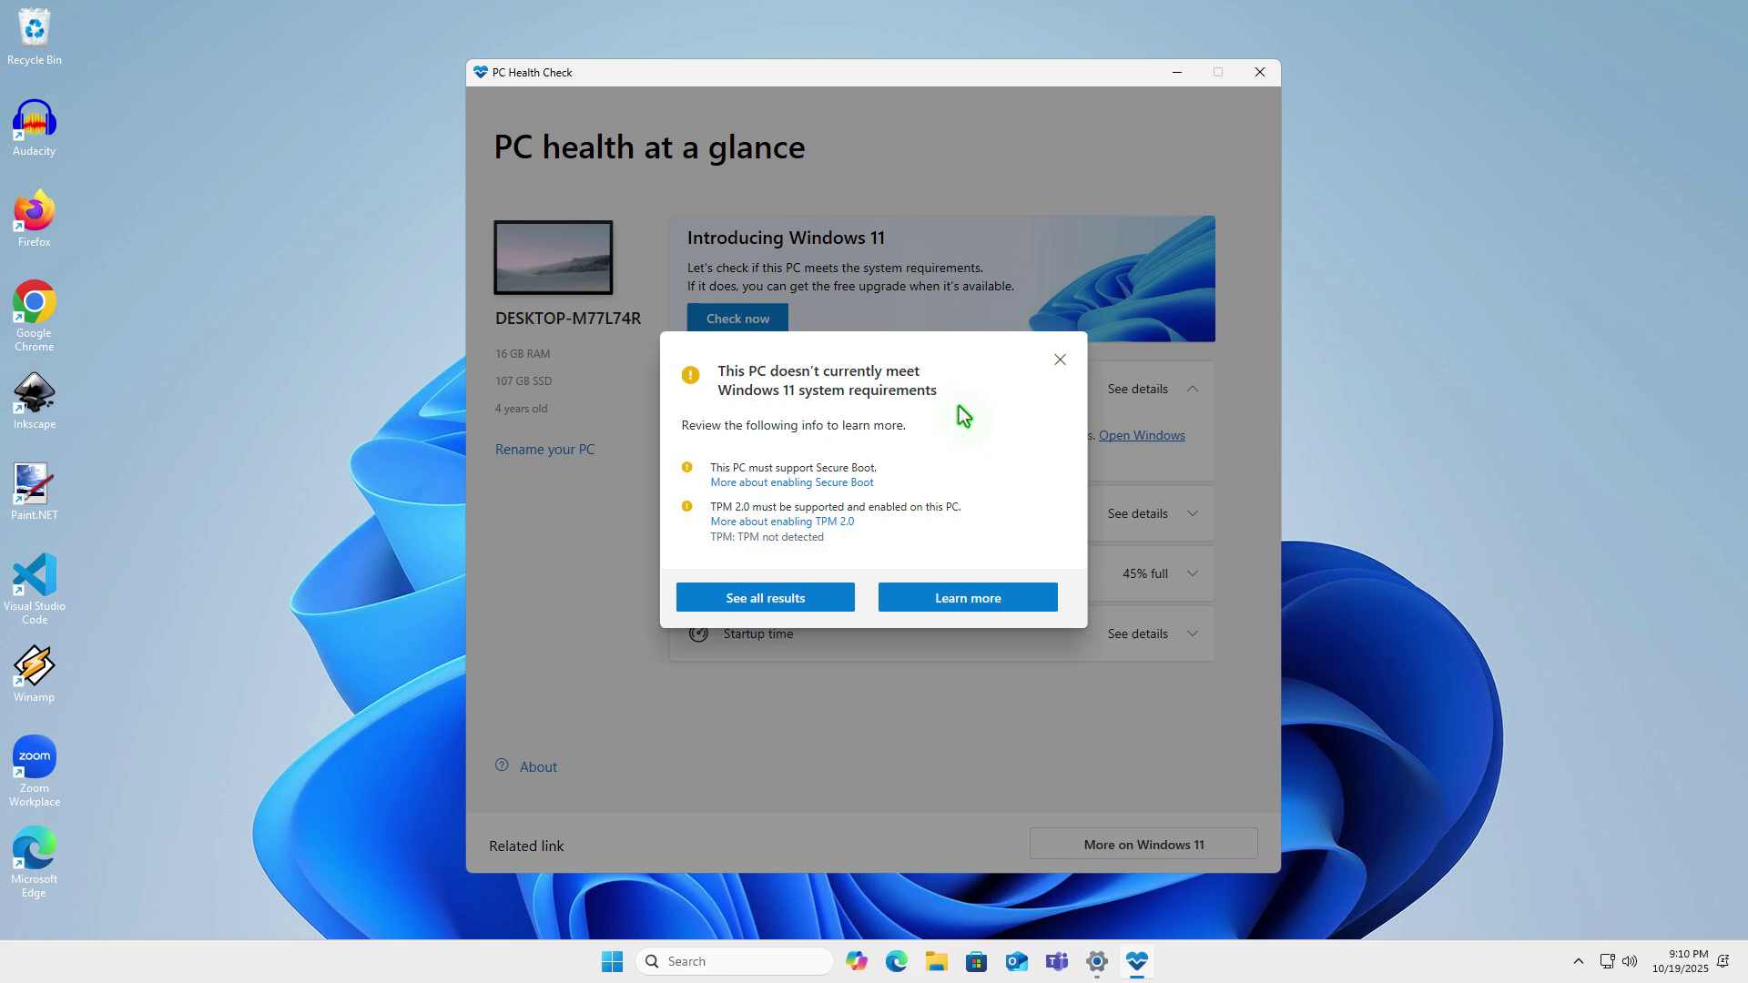
{"action": "left_click", "coordinate": [1058, 360]}
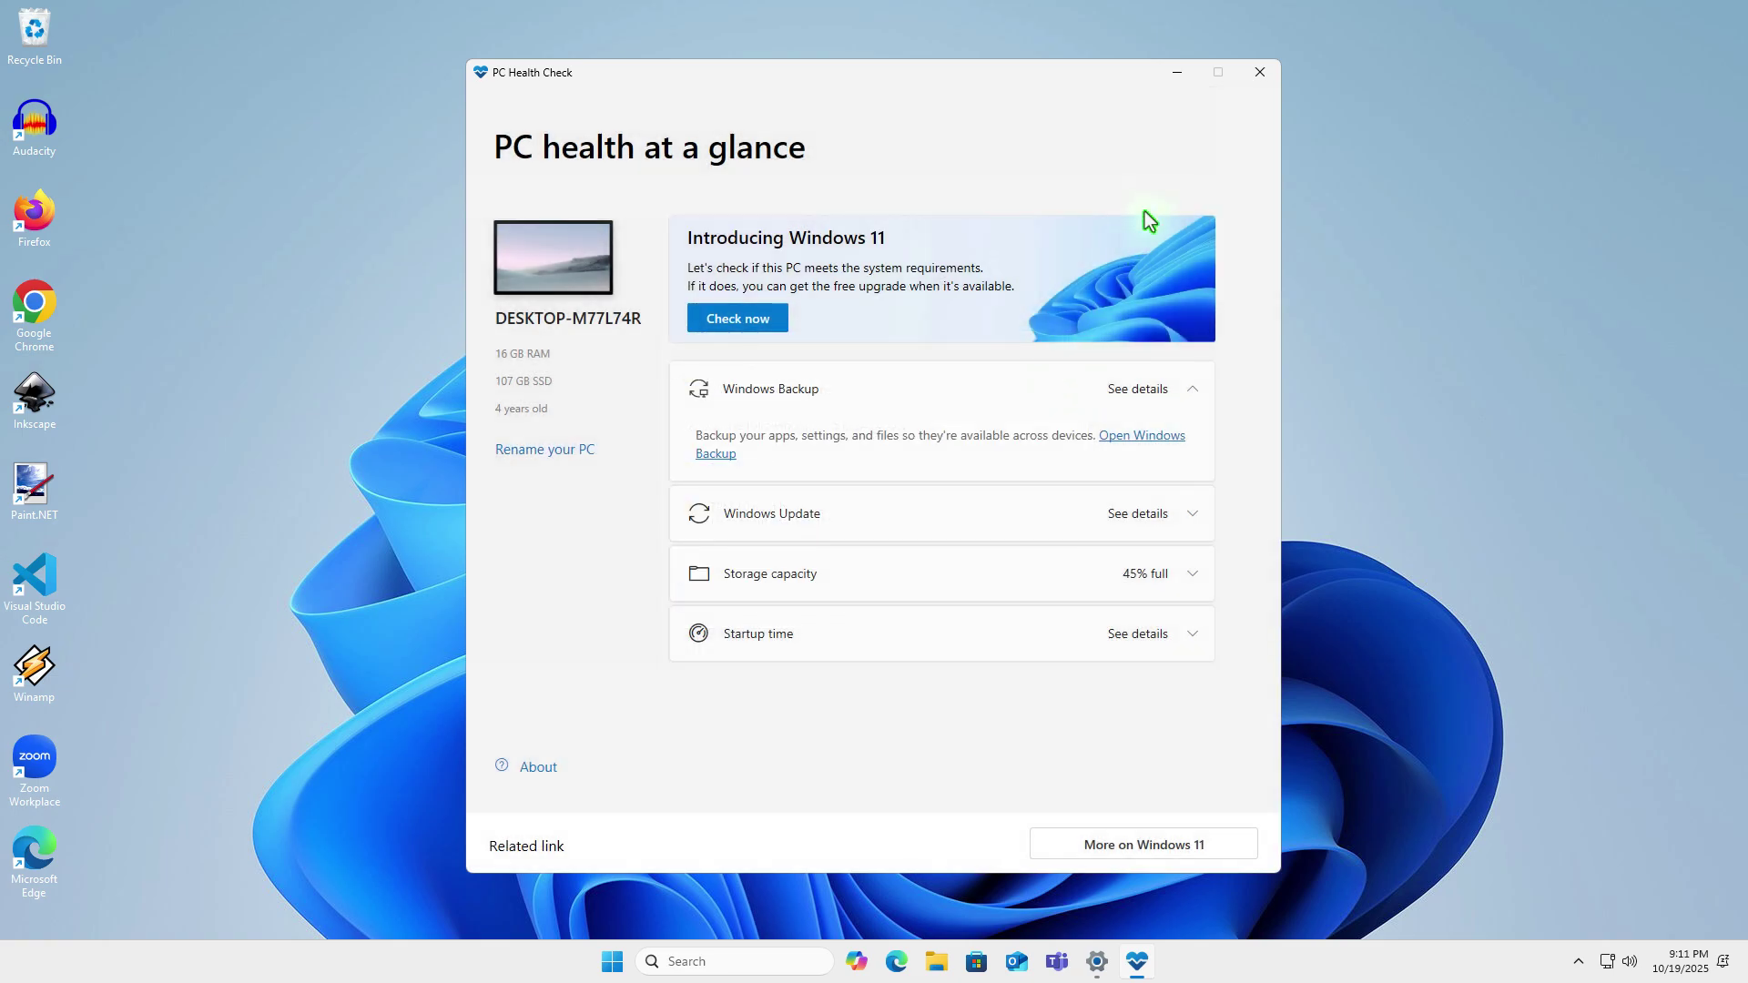
{"action": "left_click", "coordinate": [1177, 73]}
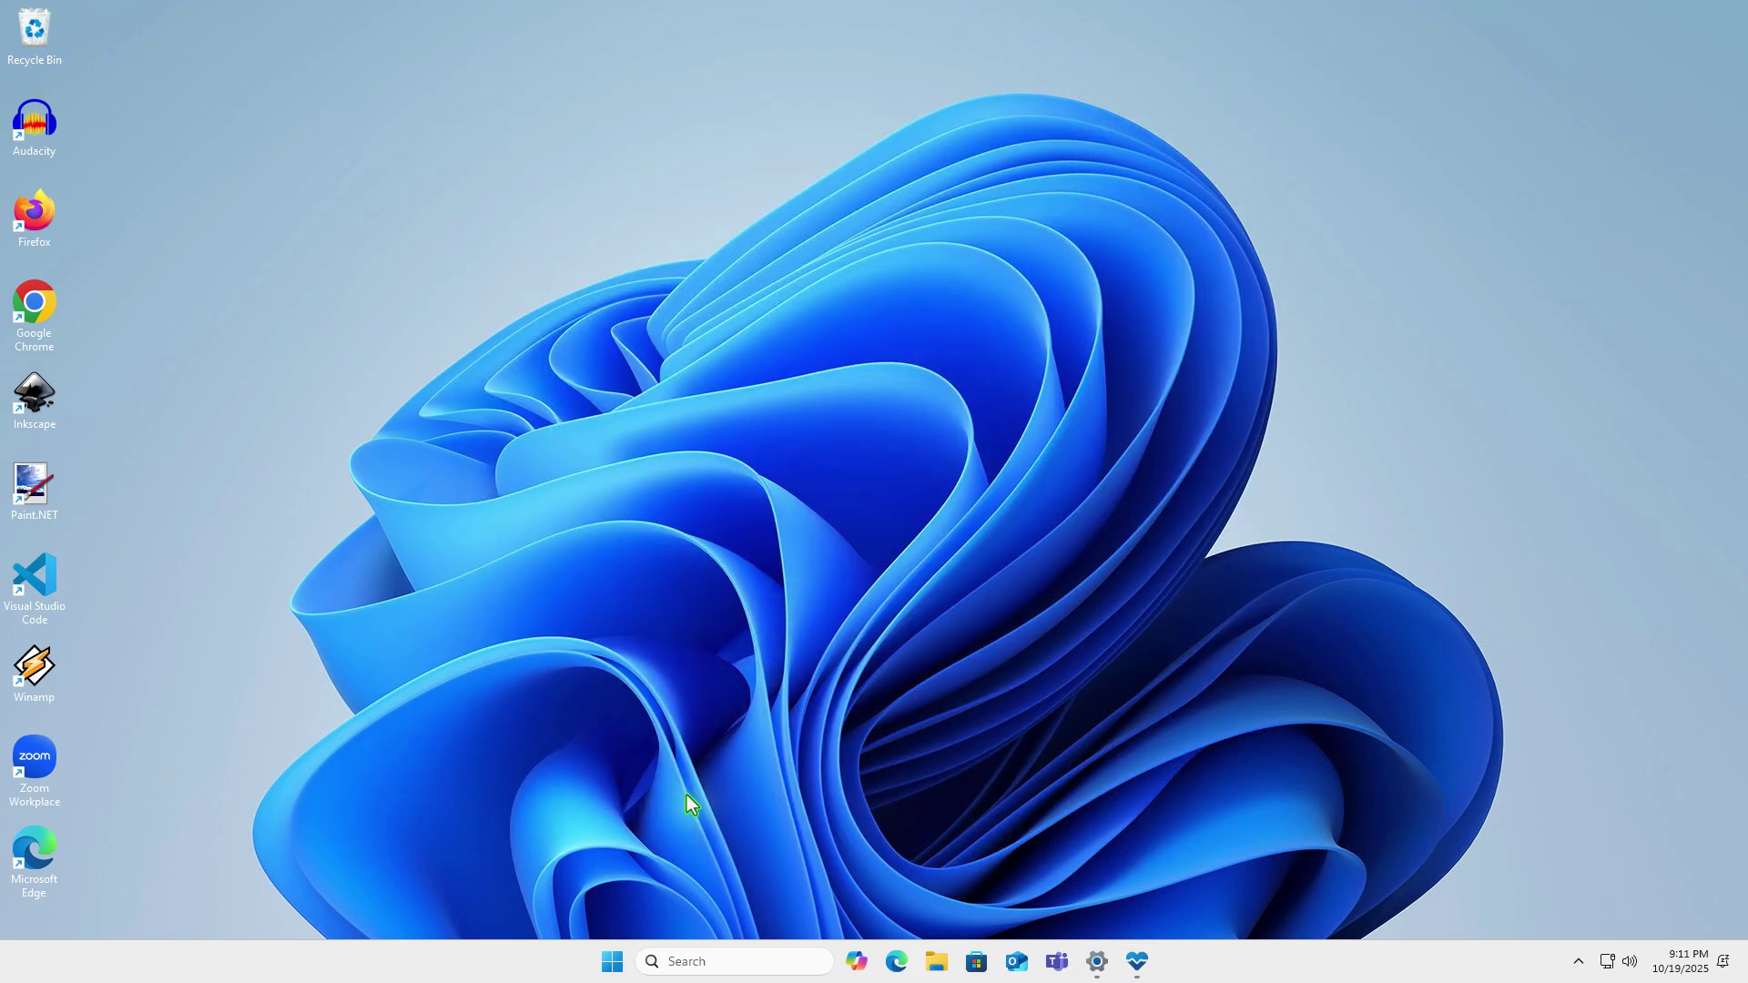
Open the Recovery page under System in Settings
{"action": "left_click", "coordinate": [615, 960]}
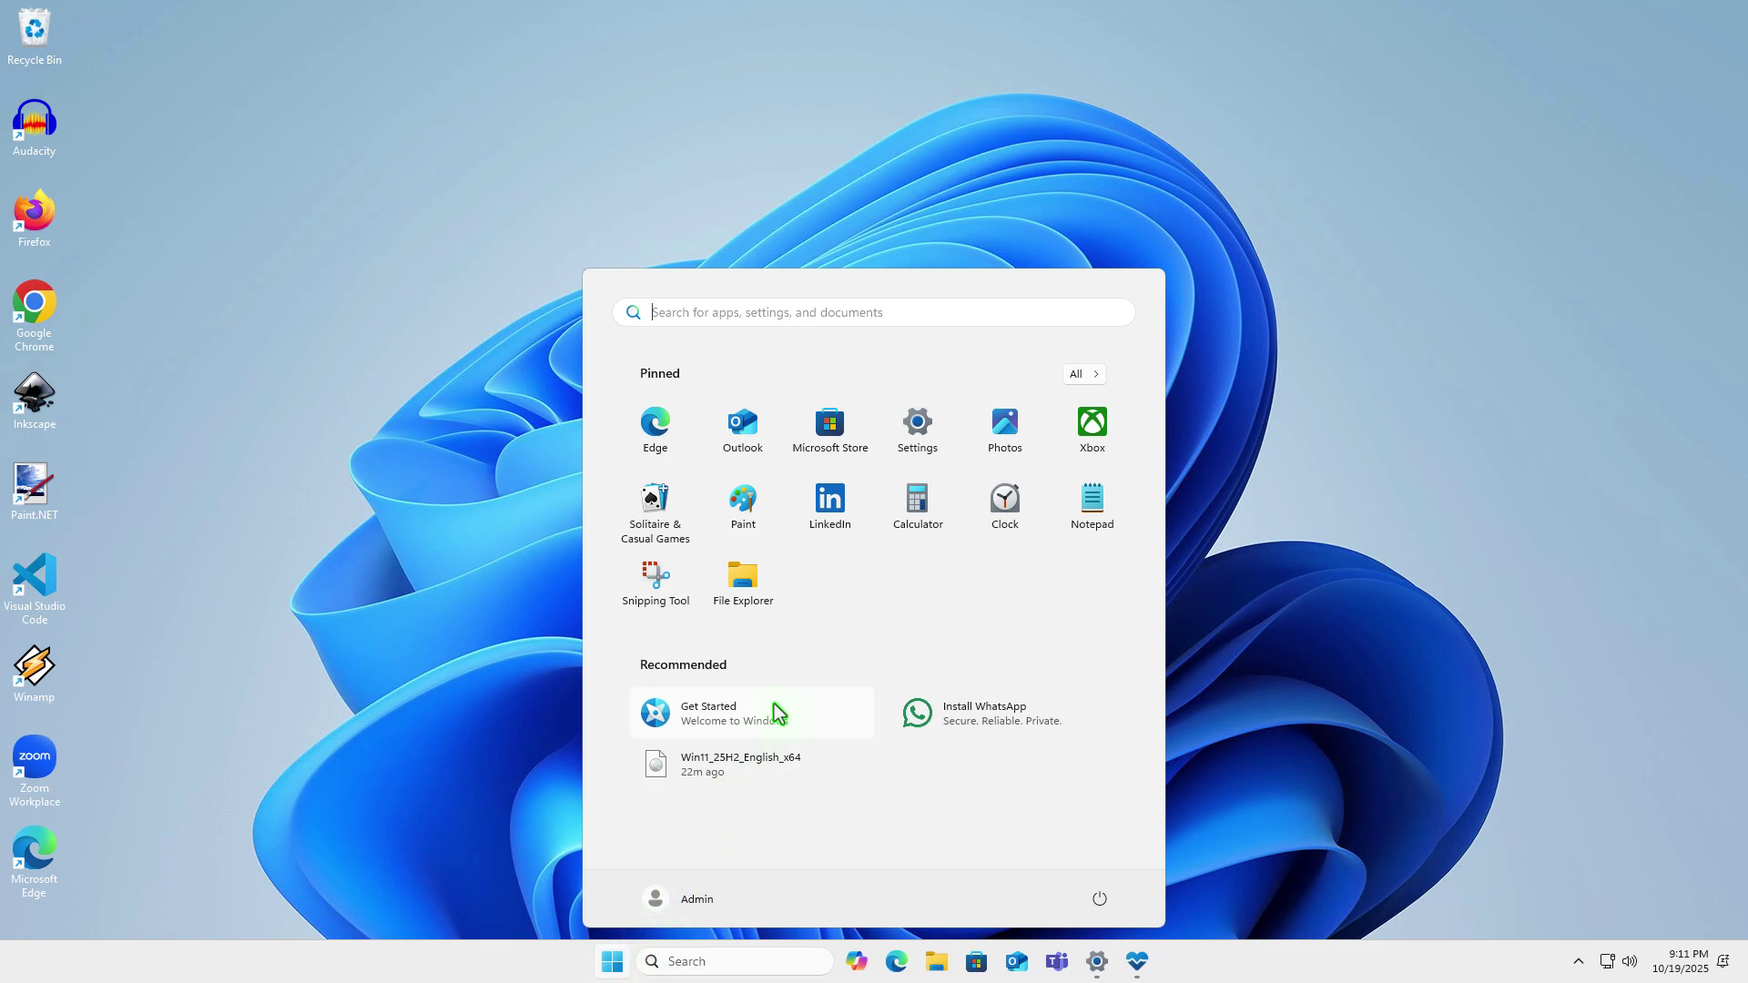
{"action": "left_click", "coordinate": [917, 428]}
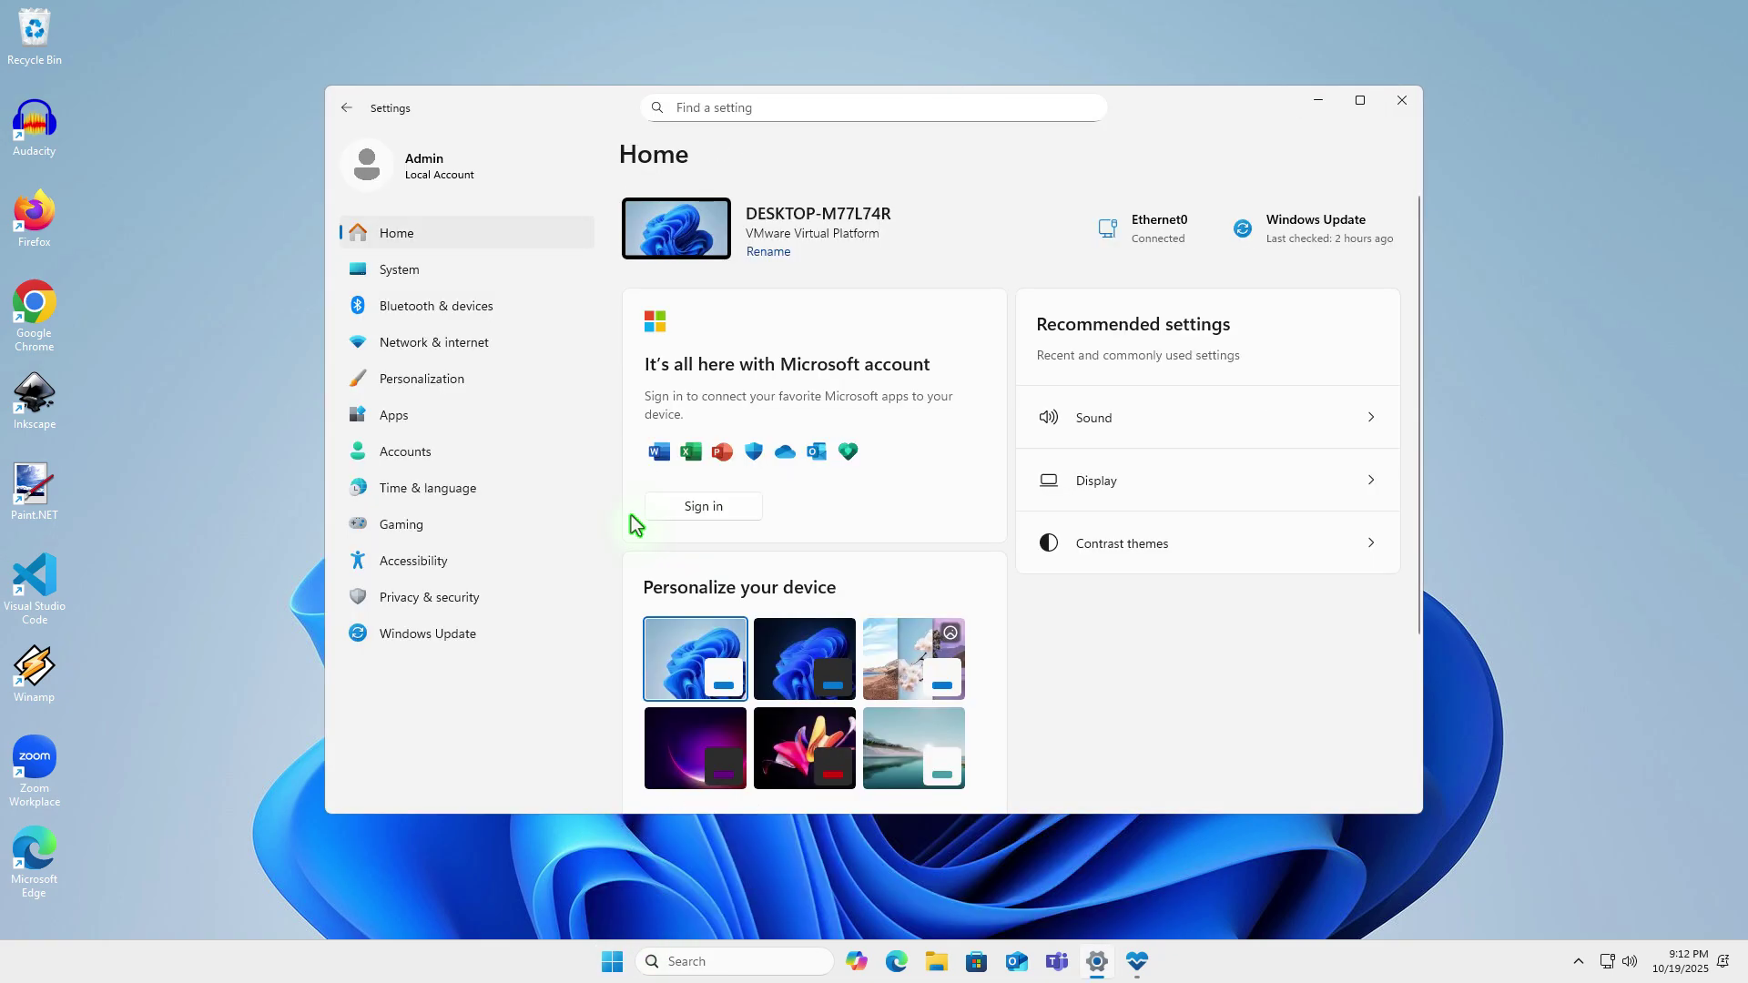
{"action": "left_click", "coordinate": [488, 274]}
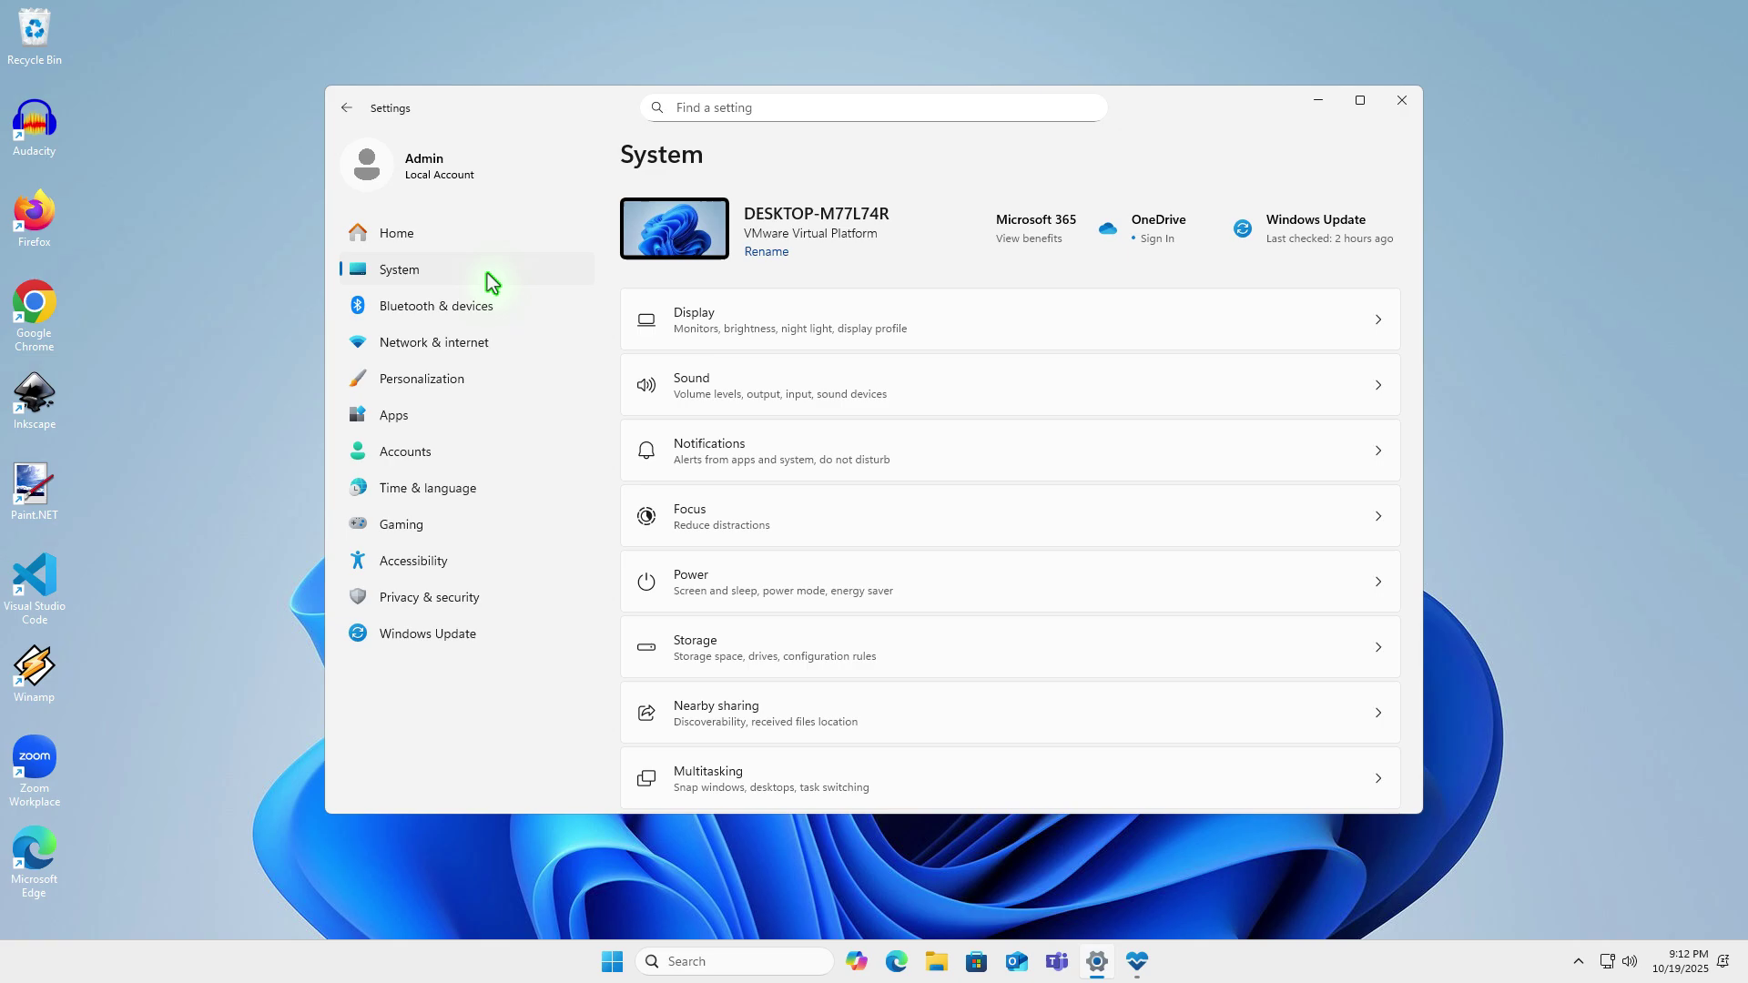
{"action": "scroll", "coordinate": [981, 428], "scroll_direction": "down", "scroll_amount": 8}
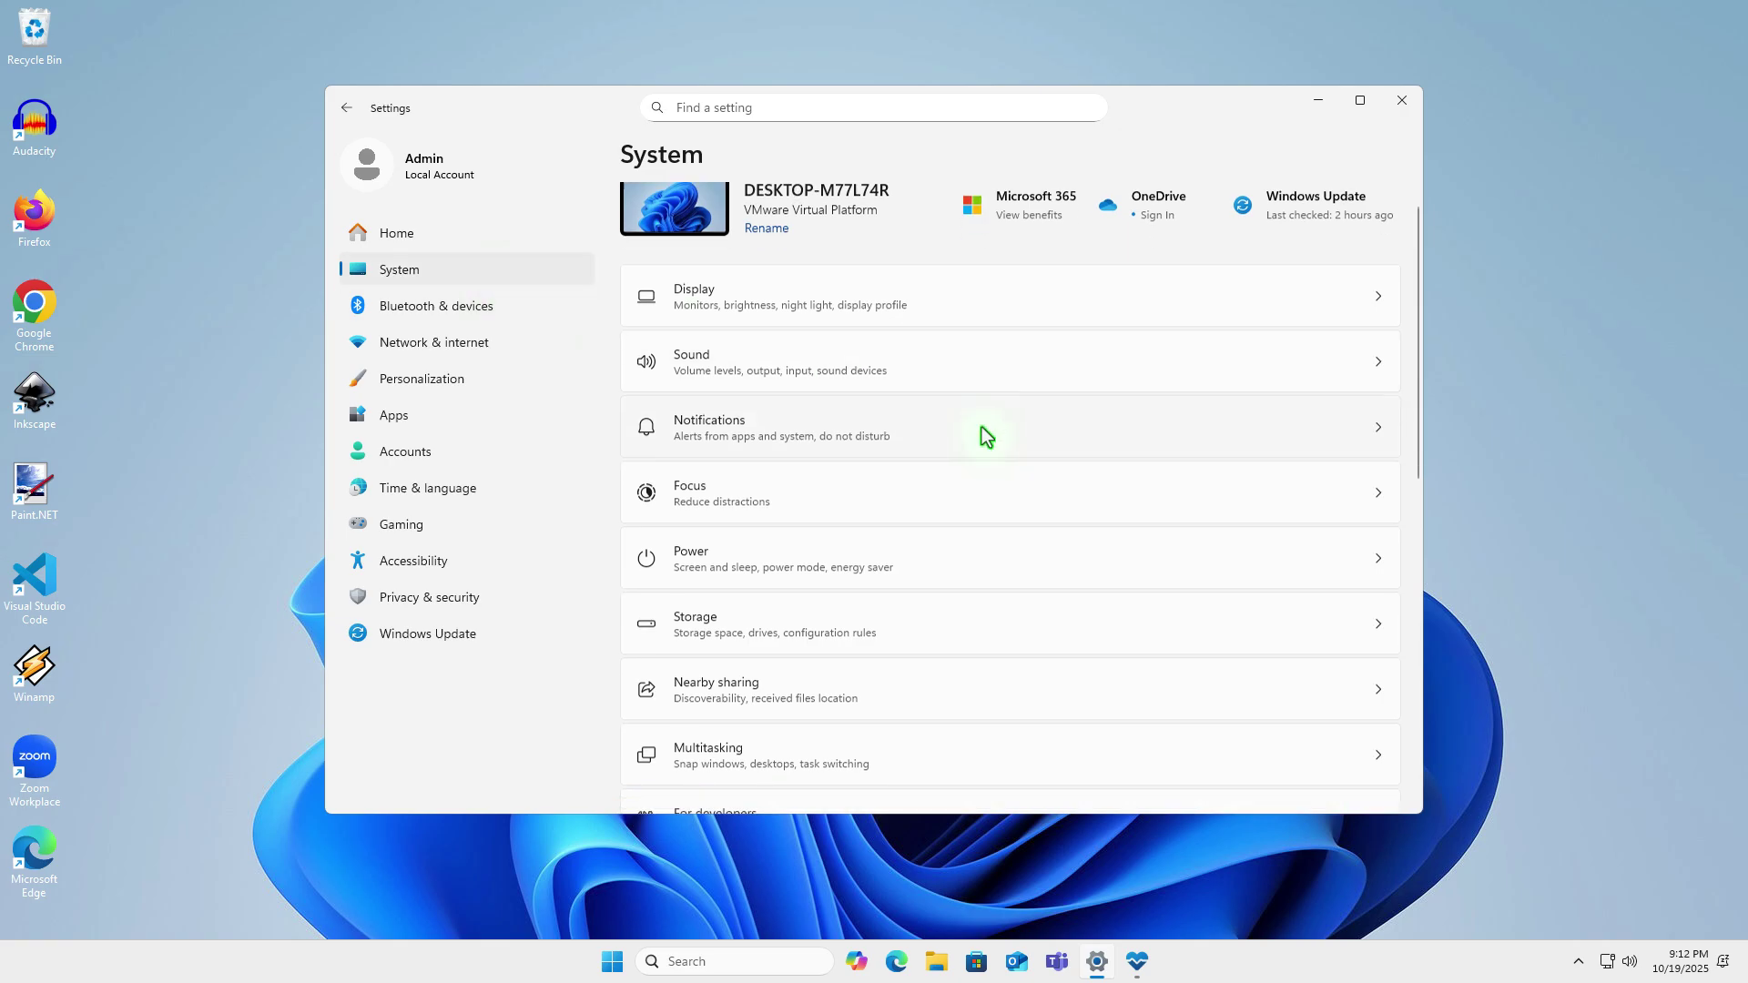
{"action": "left_click", "coordinate": [1034, 379]}
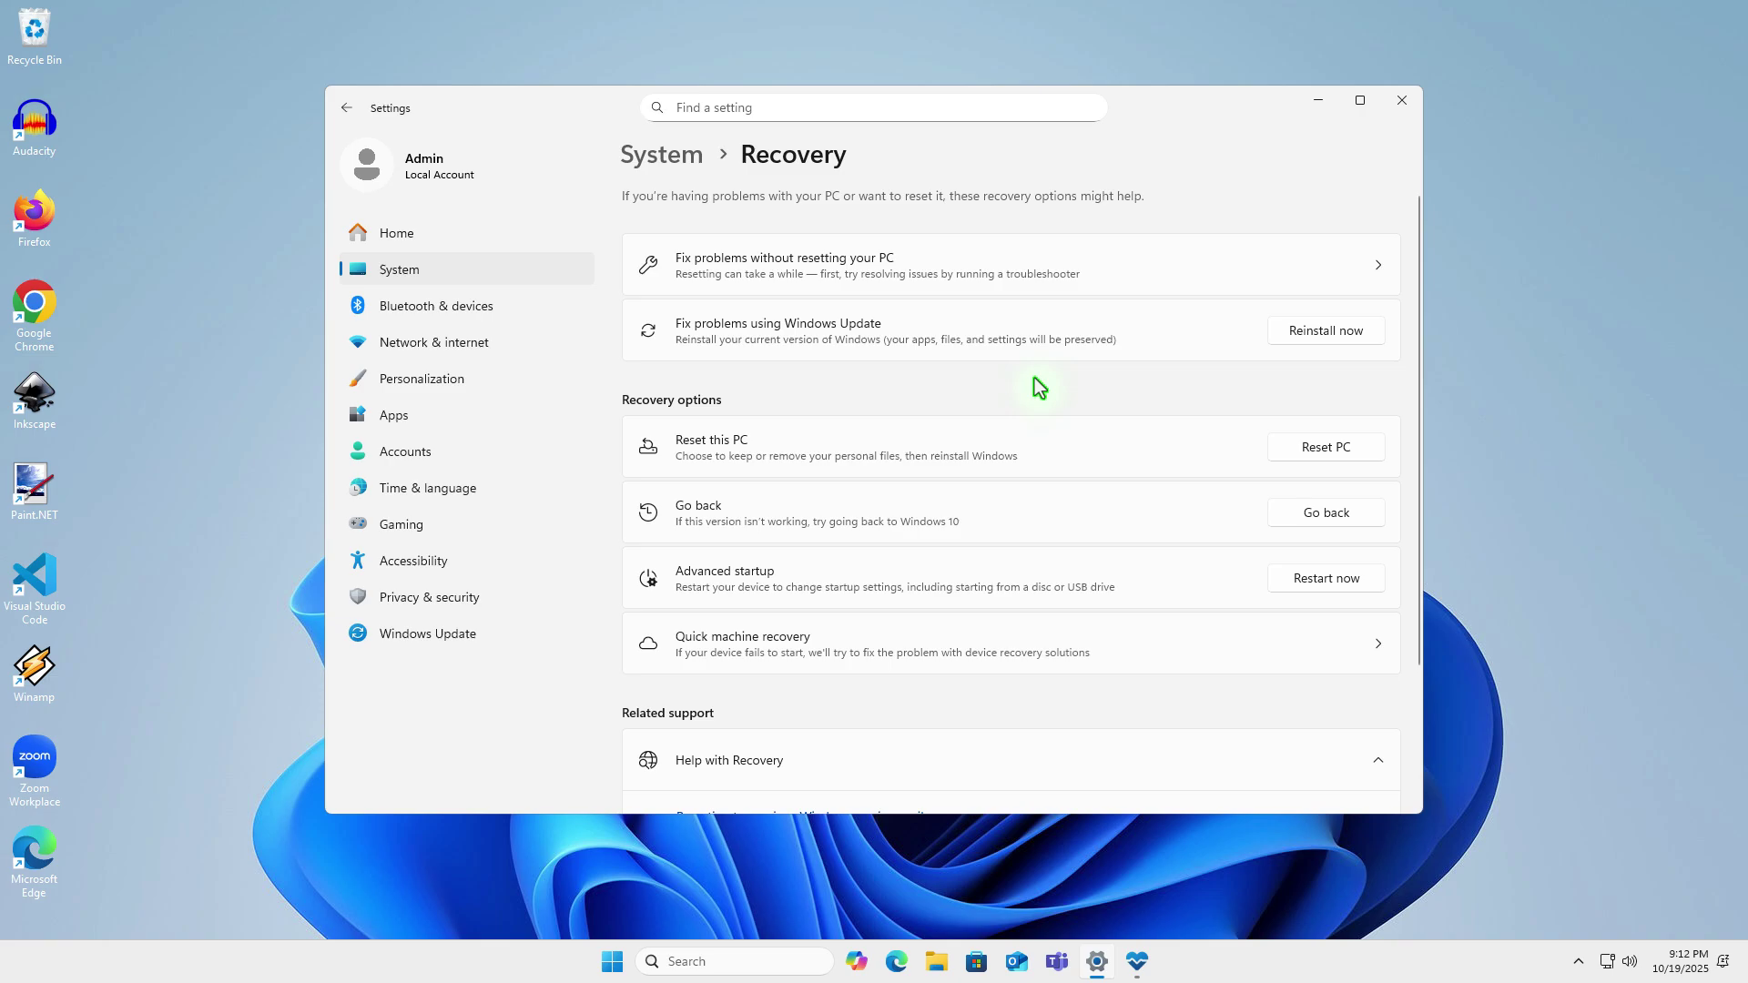
Run Go back, skipping feedback and updates, and confirm returning to Windows 10
{"action": "left_click", "coordinate": [1356, 515]}
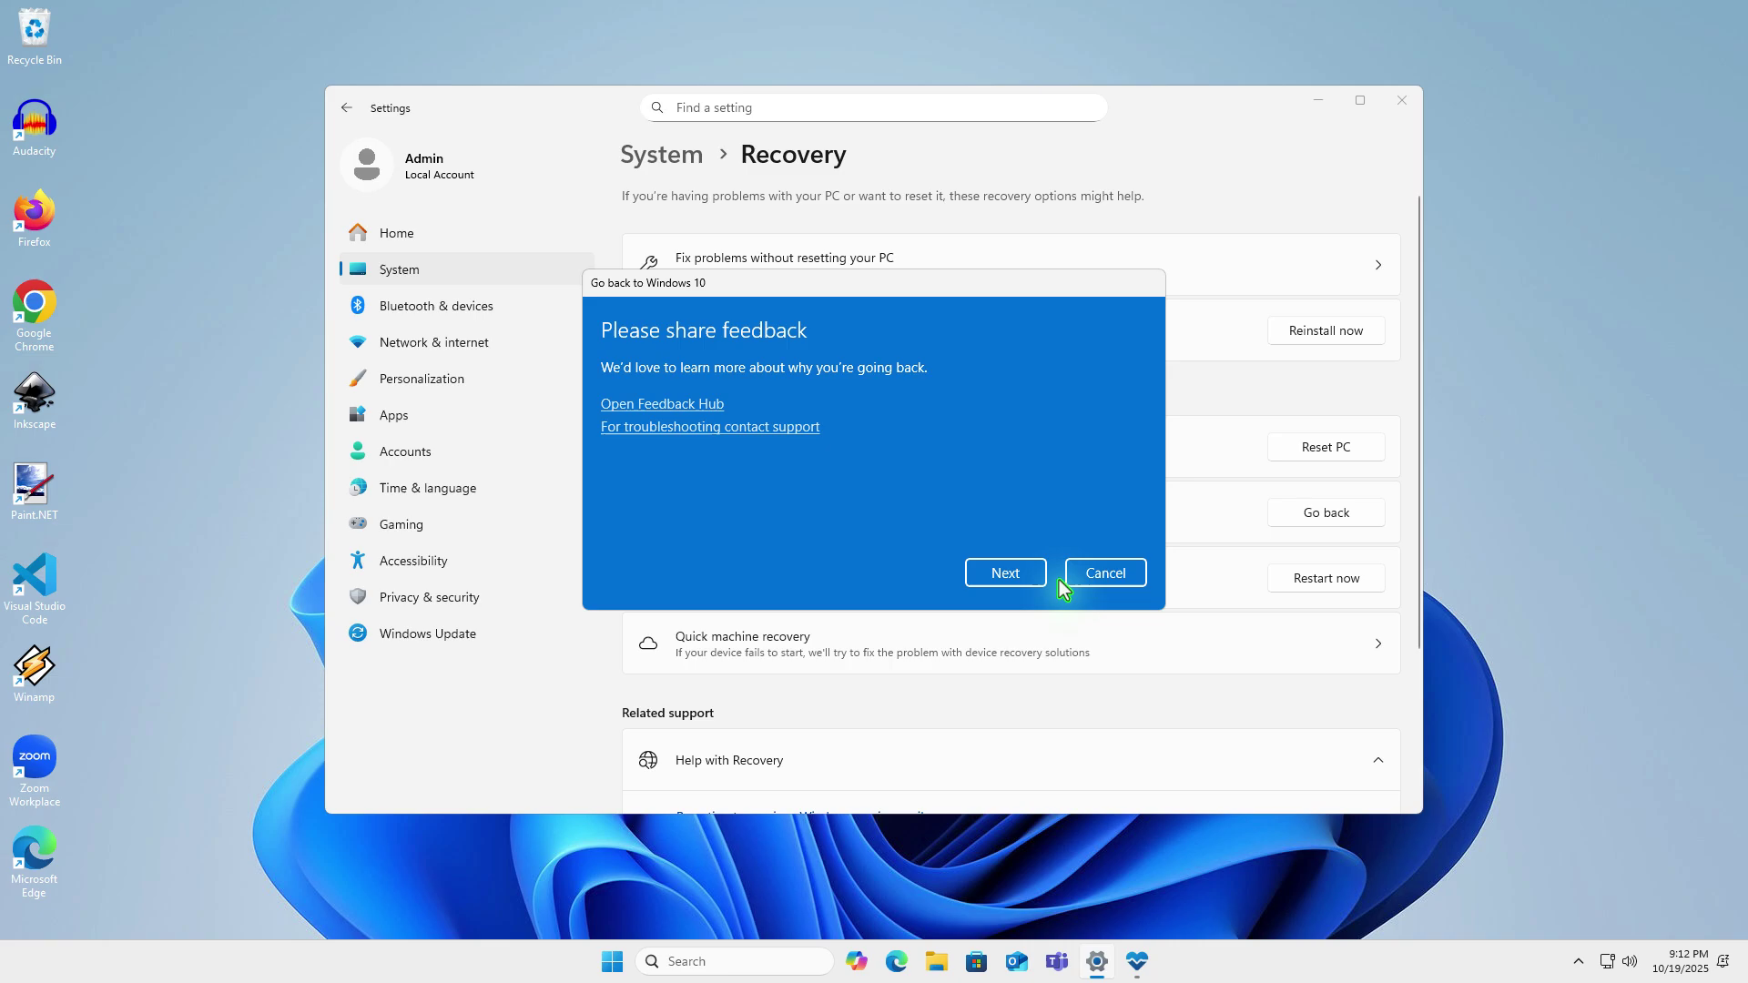
{"action": "left_click", "coordinate": [1039, 575]}
{"action": "left_click", "coordinate": [1132, 575]}
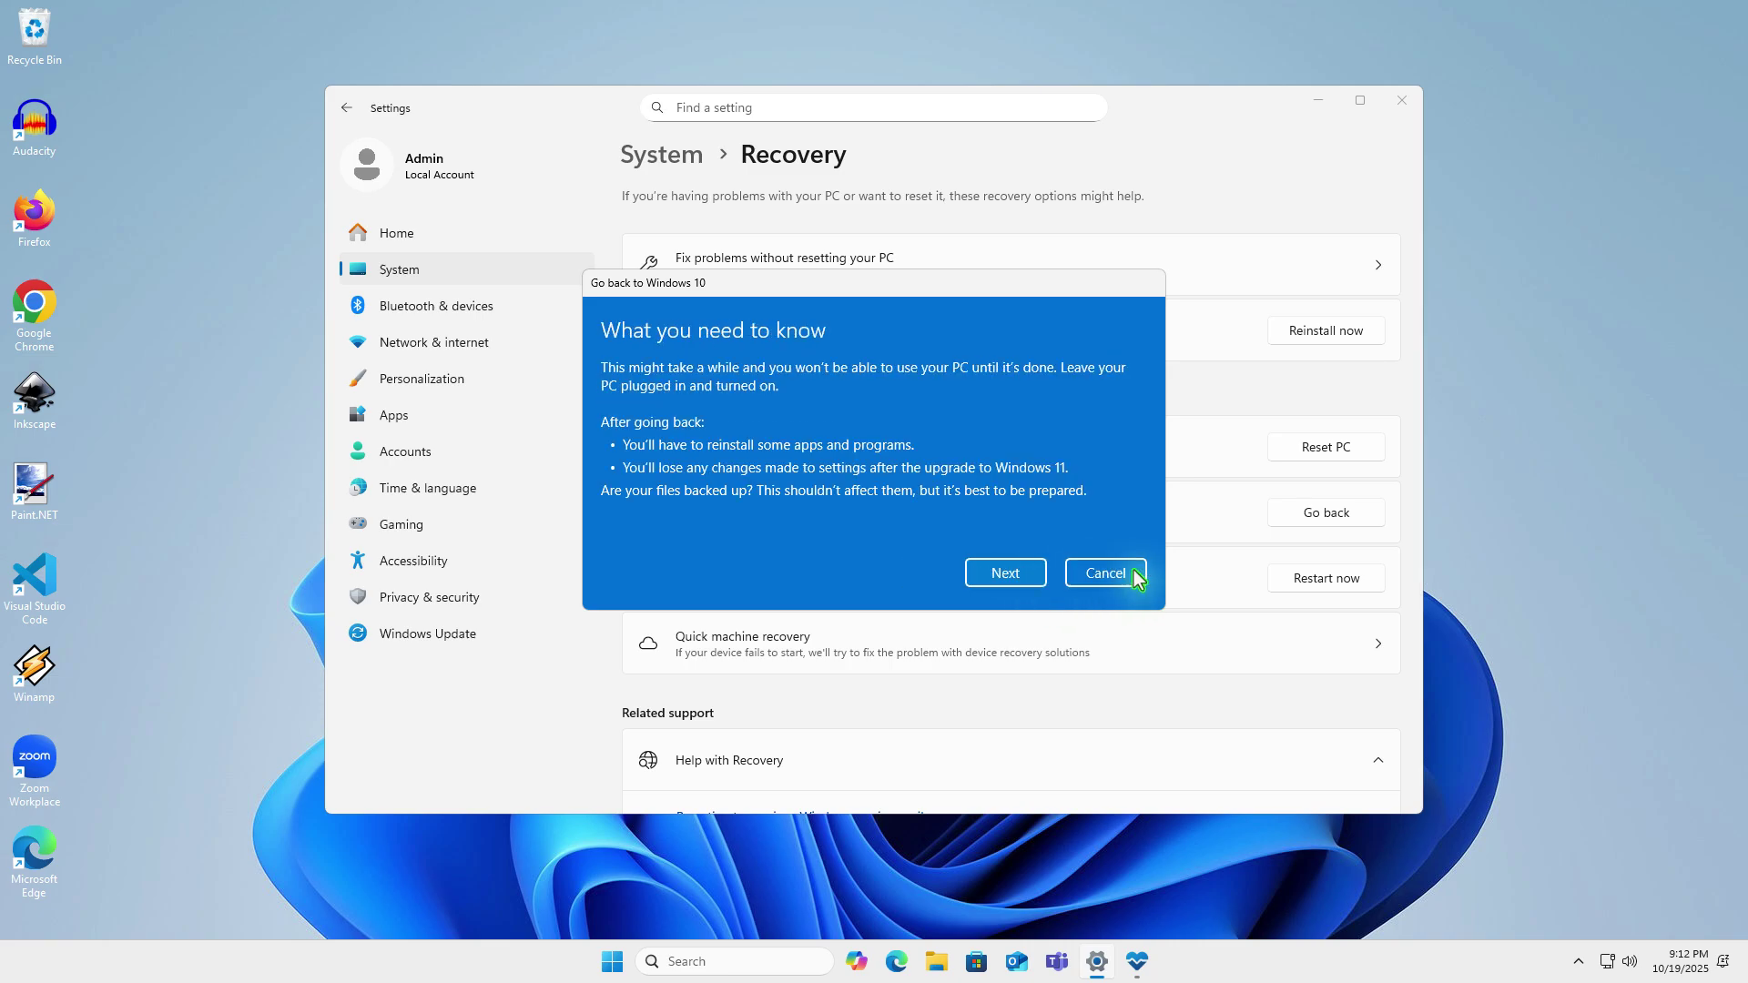
{"action": "left_click", "coordinate": [1032, 580]}
{"action": "left_click", "coordinate": [1032, 581]}
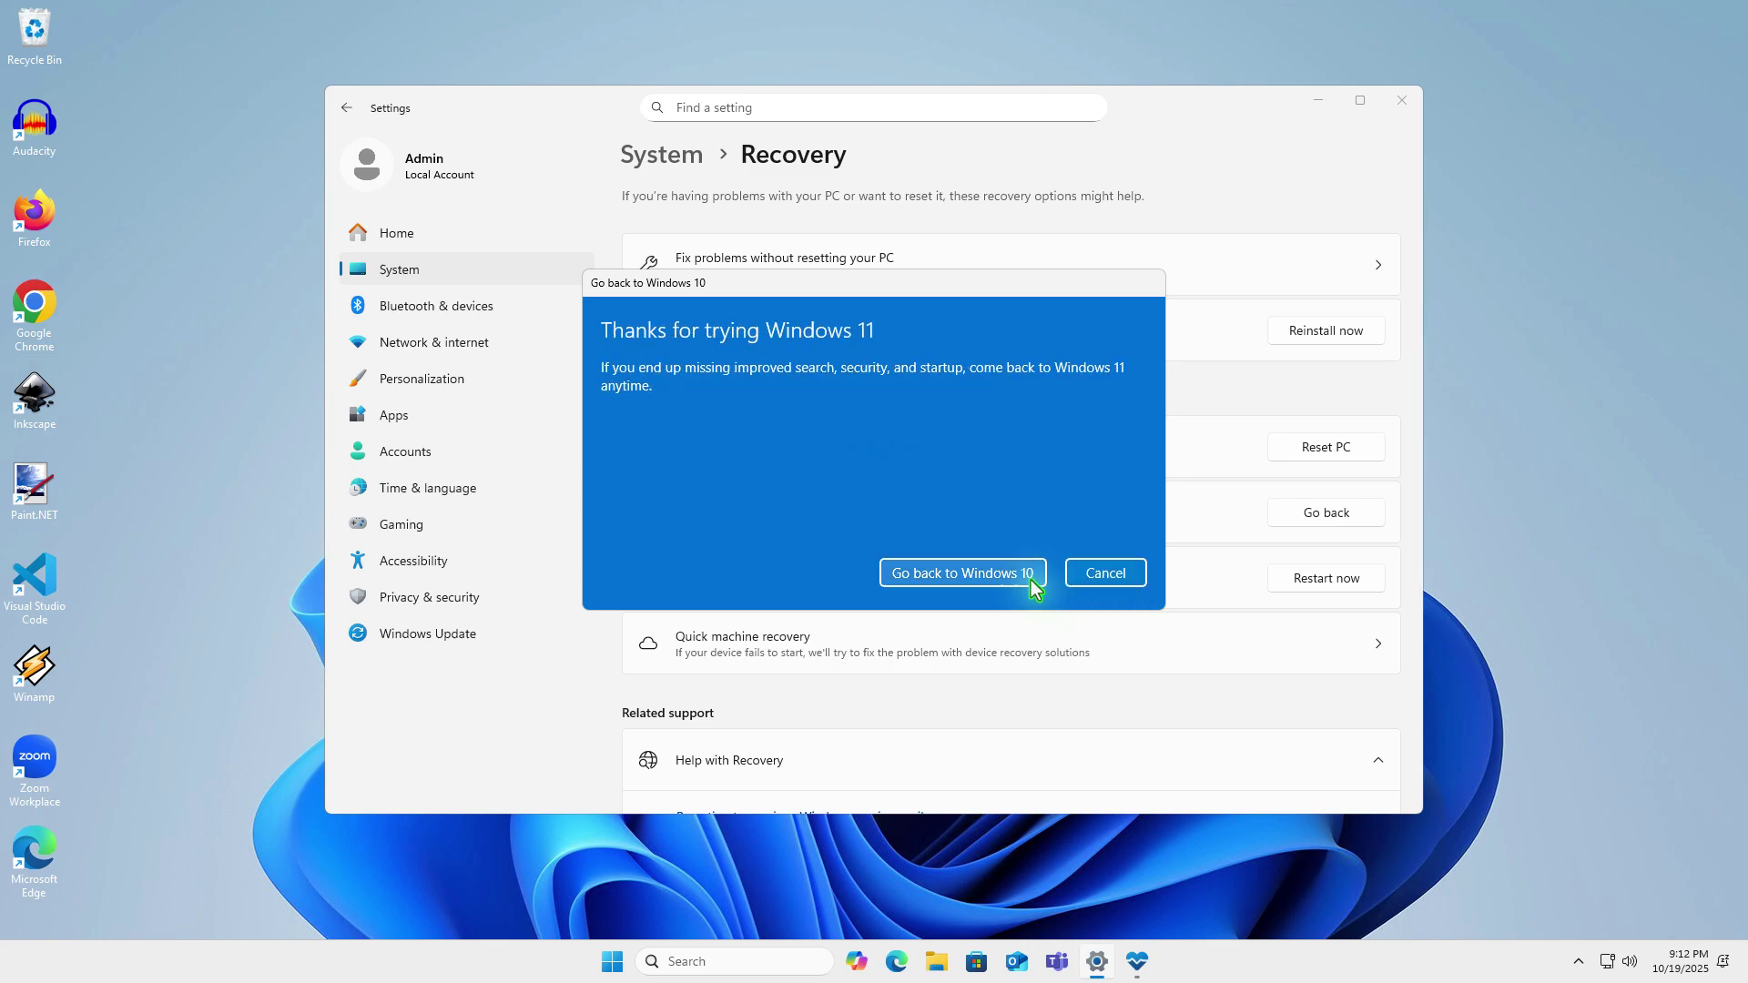
{"action": "left_click", "coordinate": [1033, 575]}
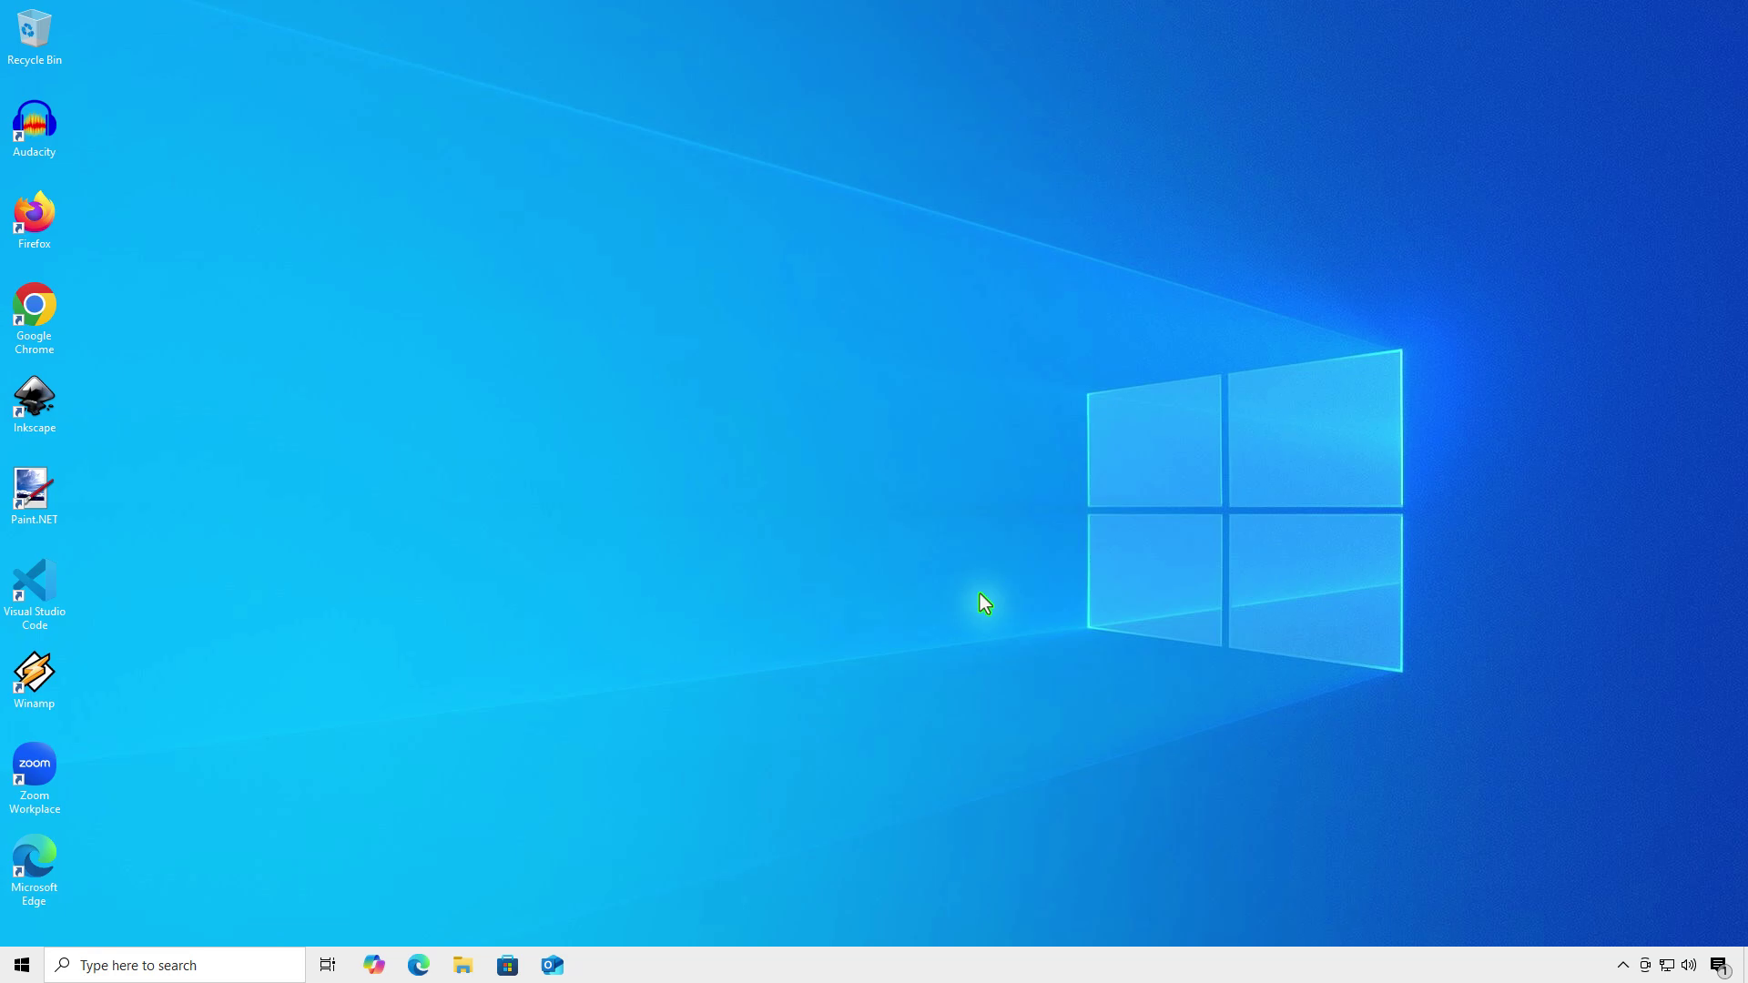
Verify the About page lists Windows 10 Pro 22H2, OS Build 19045.6456
{"action": "right_click", "coordinate": [22, 965]}
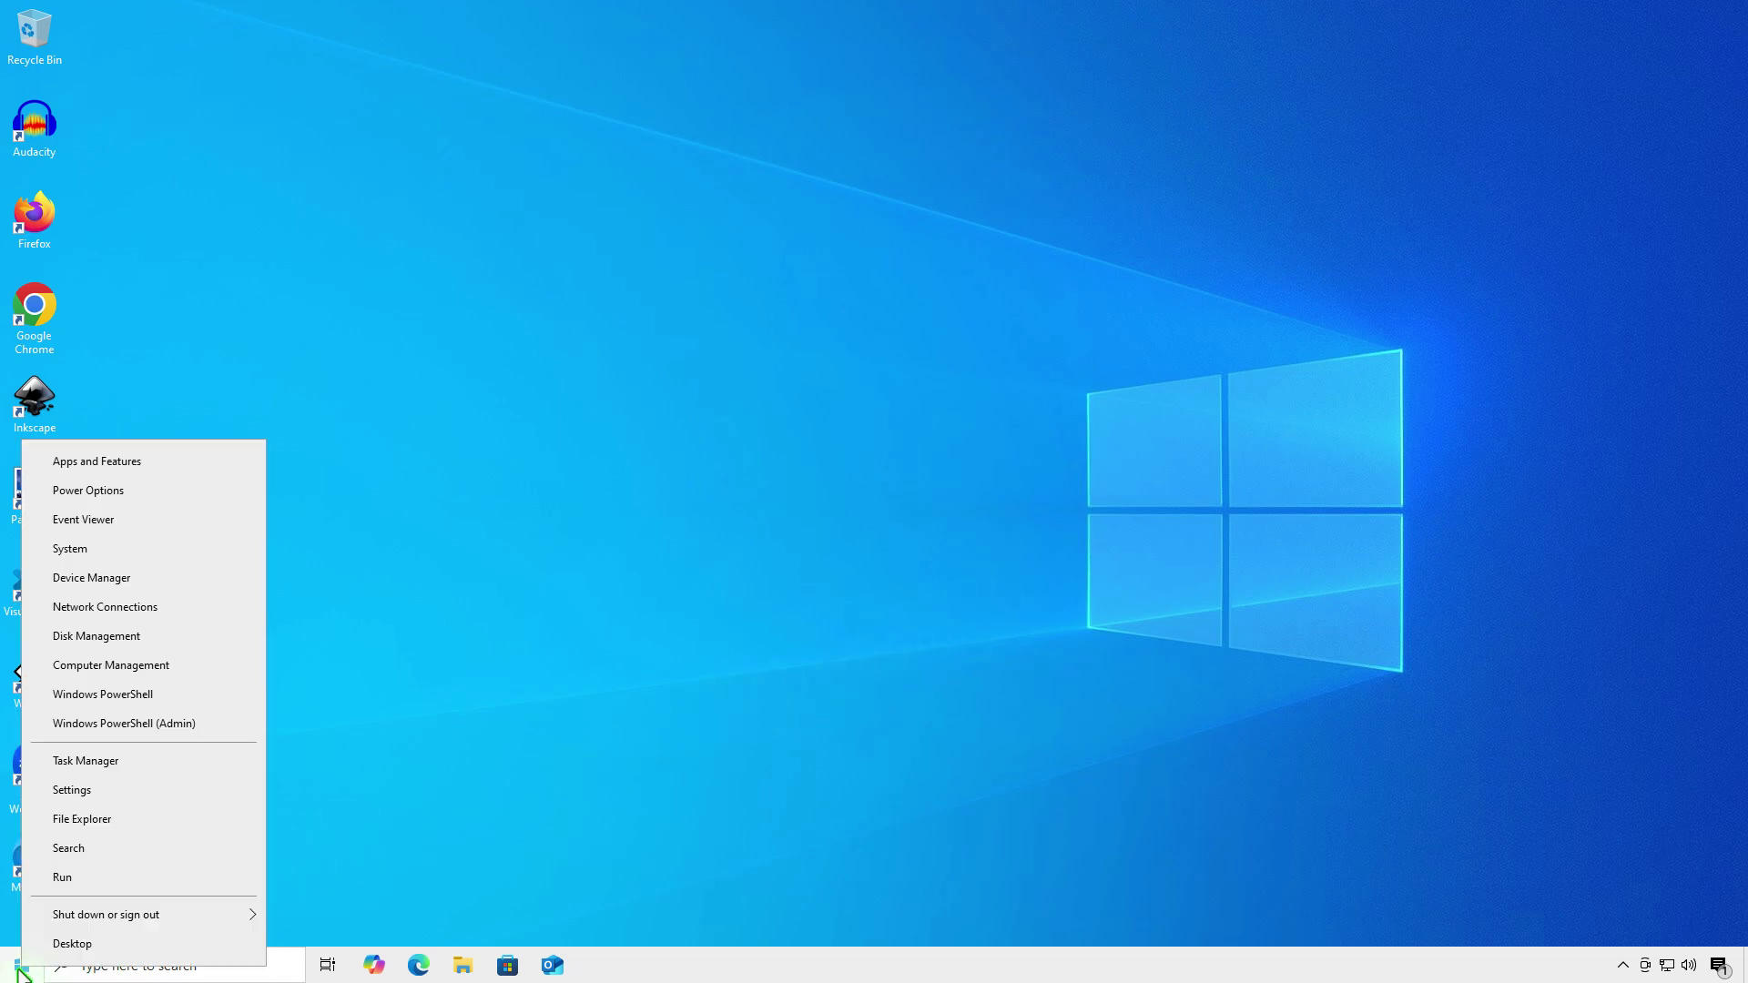
{"action": "left_click", "coordinate": [119, 554]}
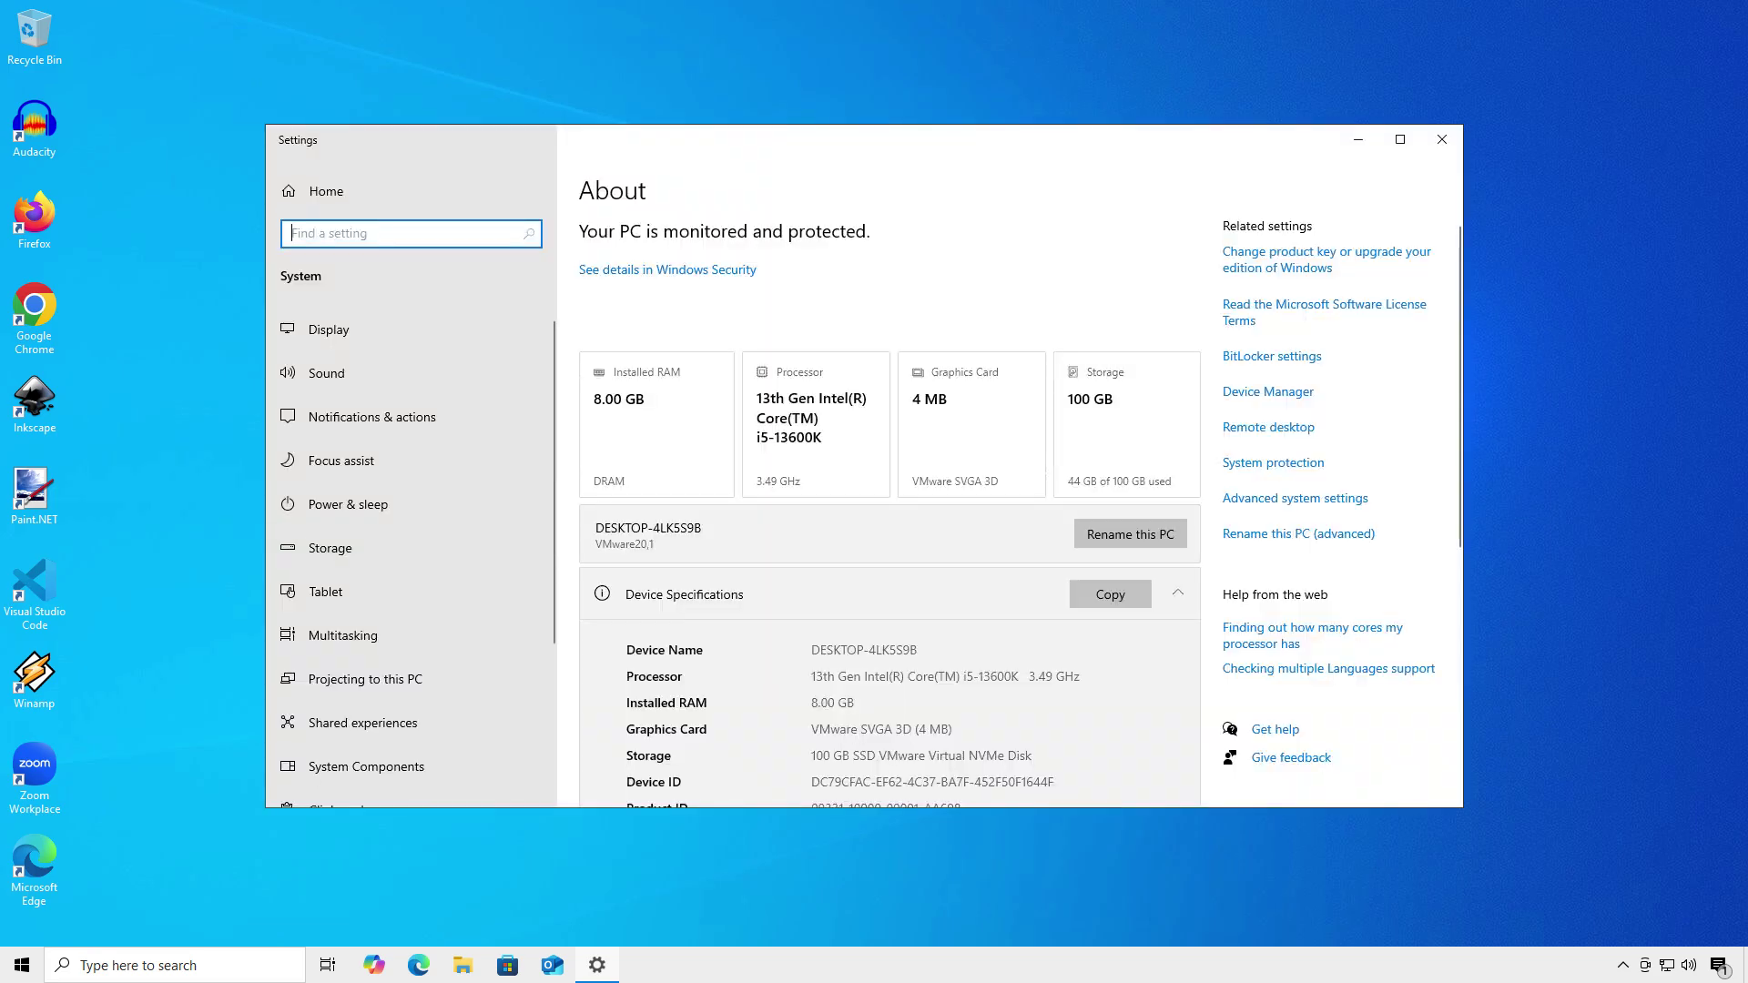
{"action": "scroll", "coordinate": [890, 509], "scroll_direction": "down", "scroll_amount": 6}
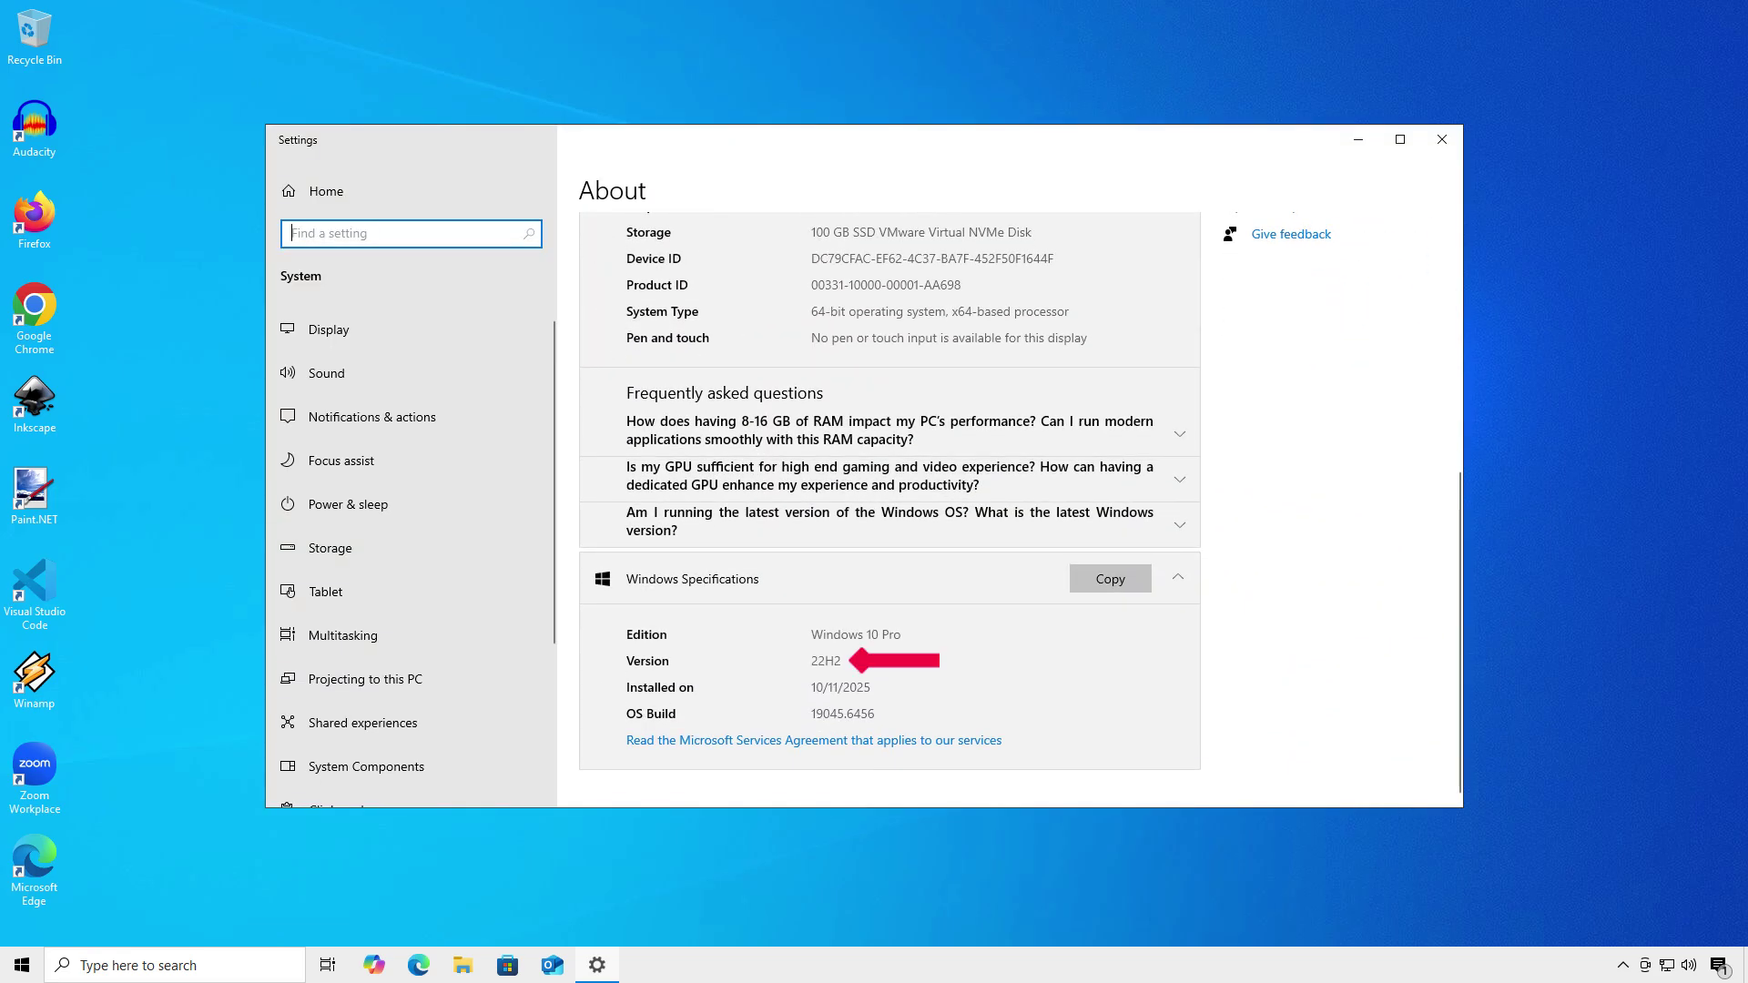